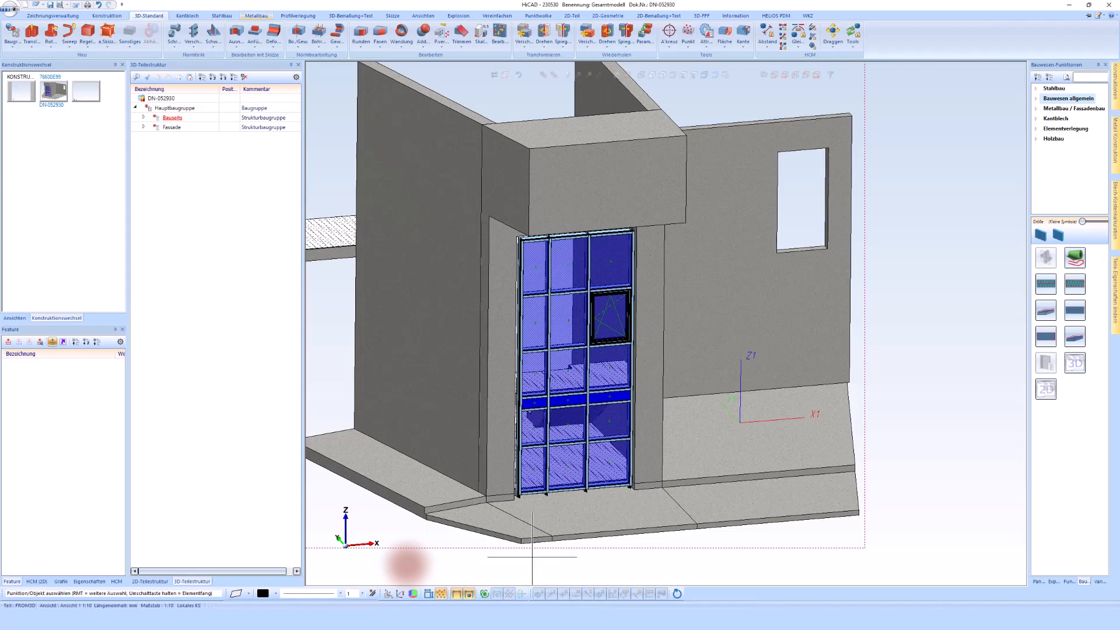
# - Show the model in front view and start a new section view with a horizontal section line across the glass facade
pyautogui.click(786, 75)
pyautogui.scroll(-3, 570, 229)
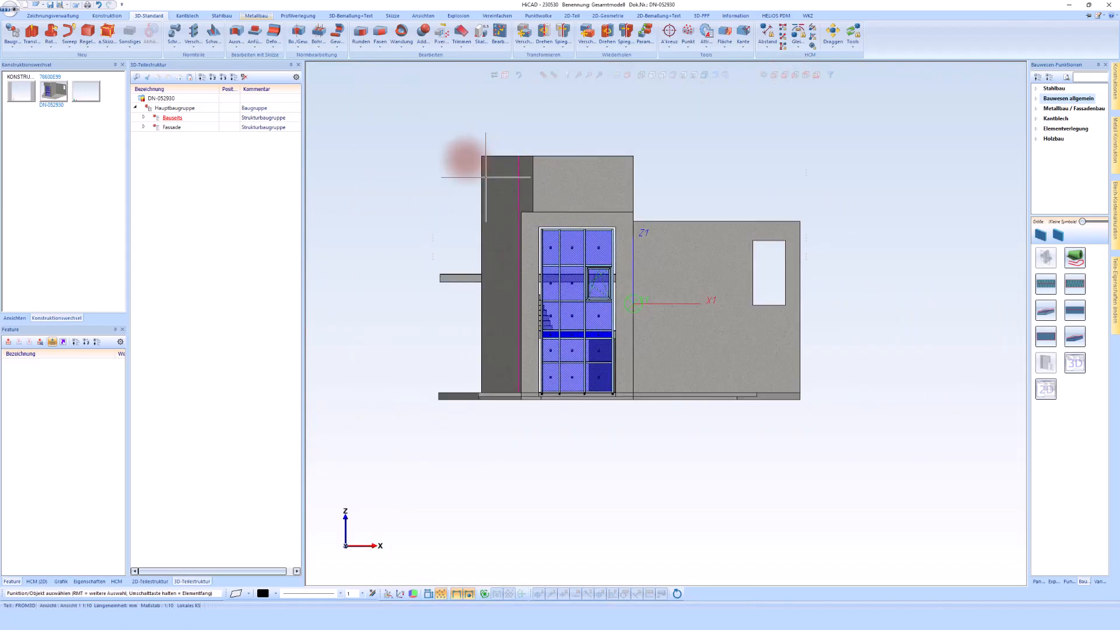
pyautogui.rightClick(432, 167)
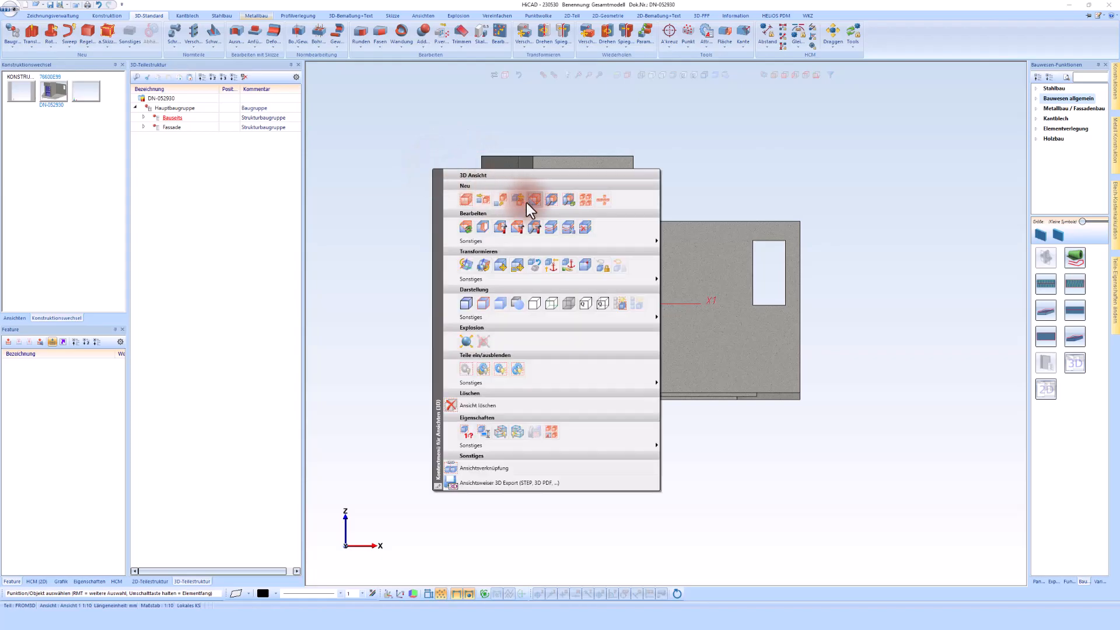
pyautogui.click(532, 203)
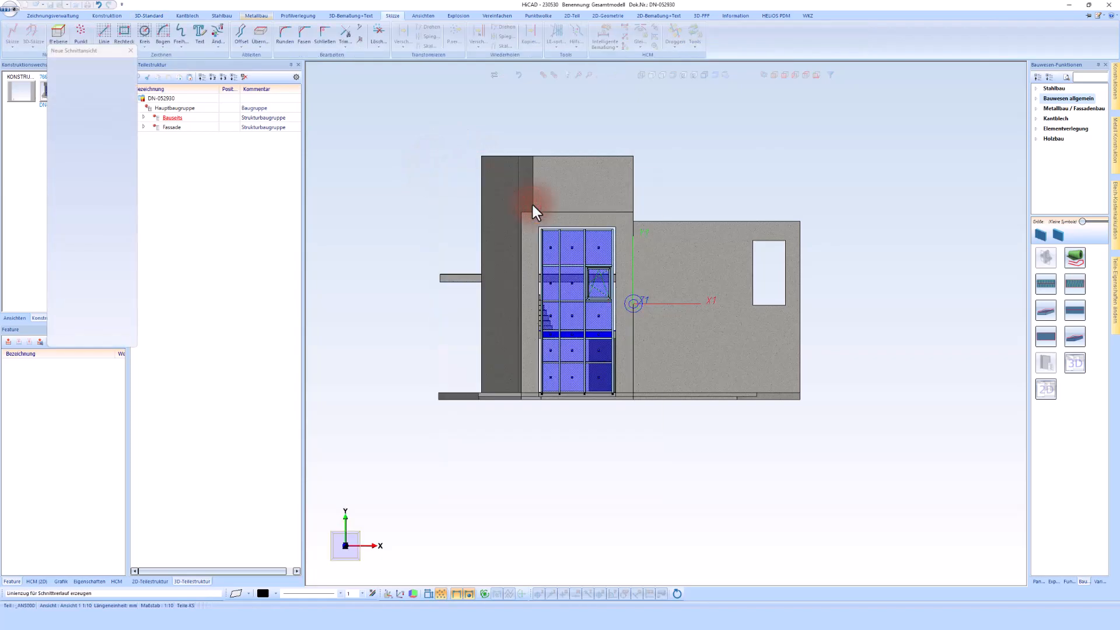
pyautogui.click(107, 30)
pyautogui.scroll(4, 509, 321)
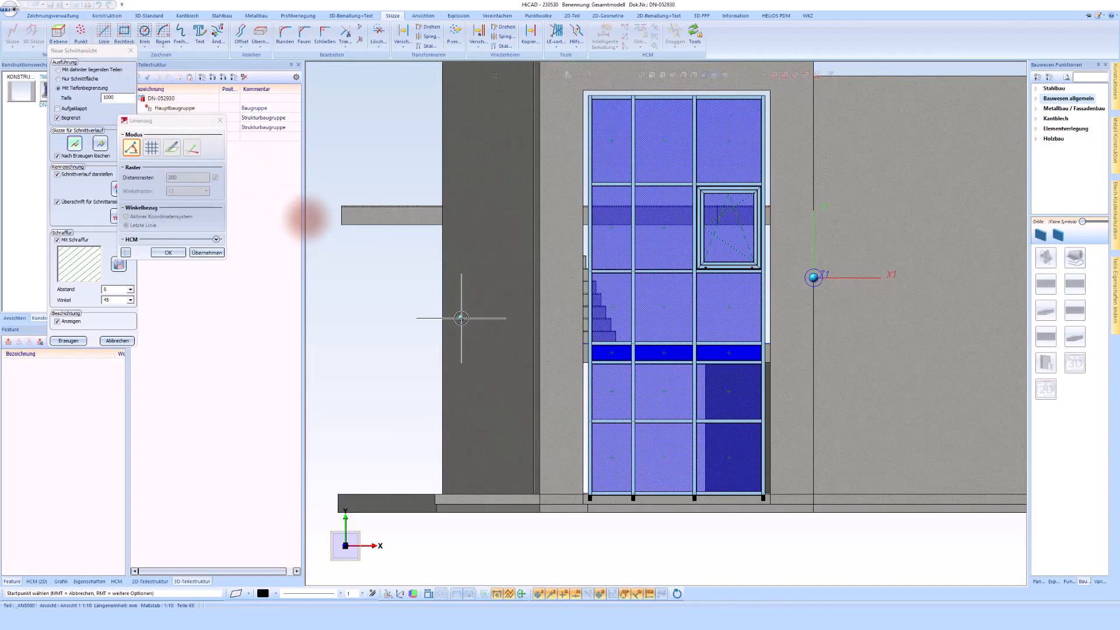
pyautogui.click(424, 329)
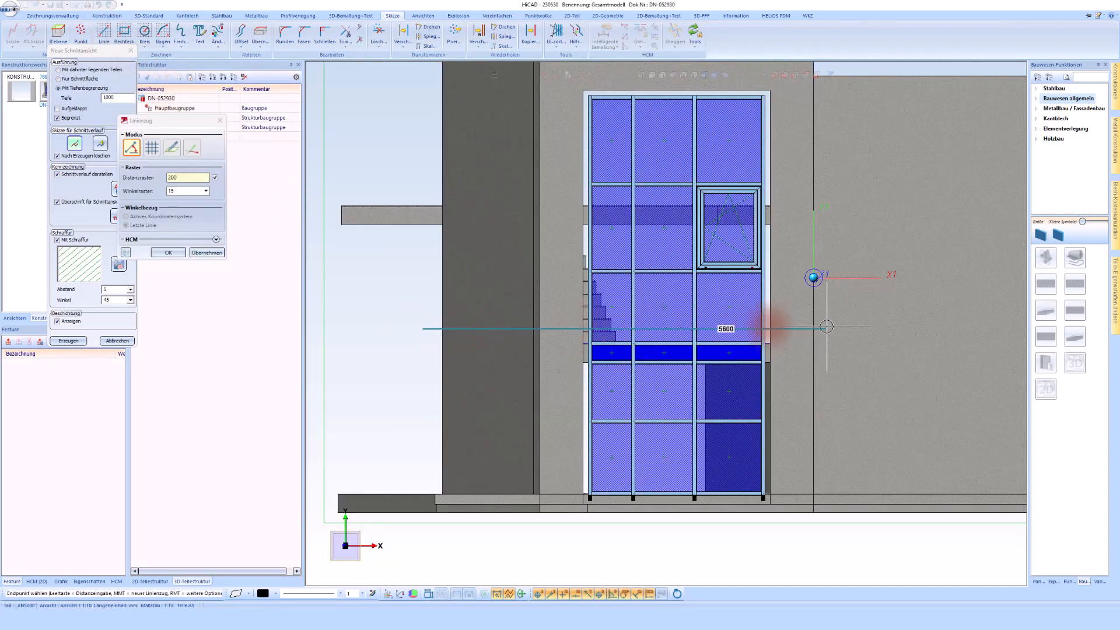
pyautogui.click(869, 329)
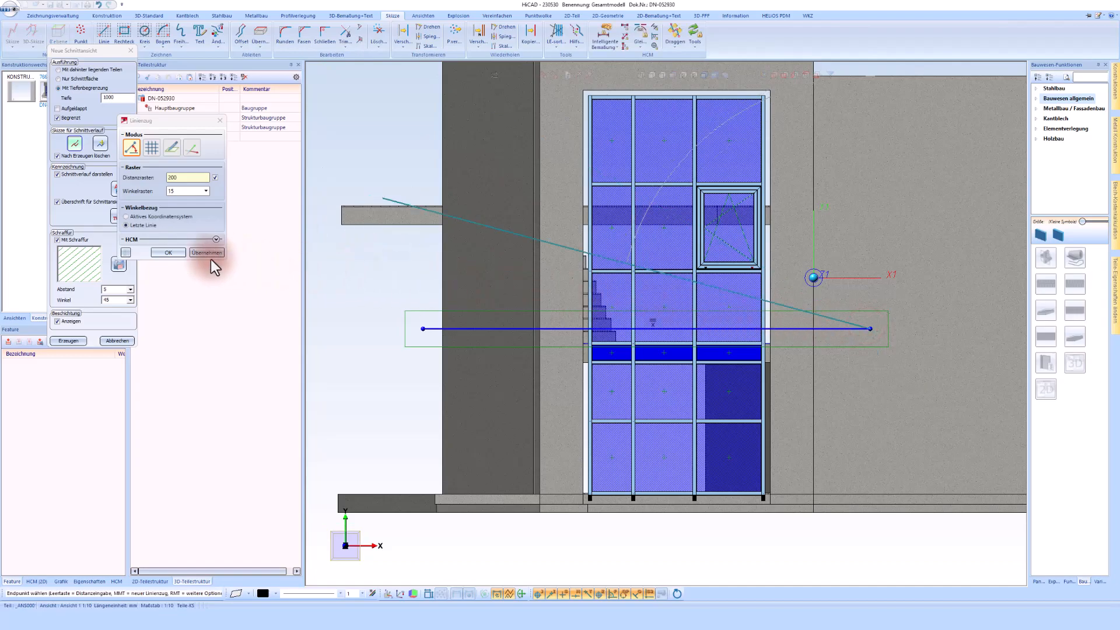
pyautogui.click(166, 254)
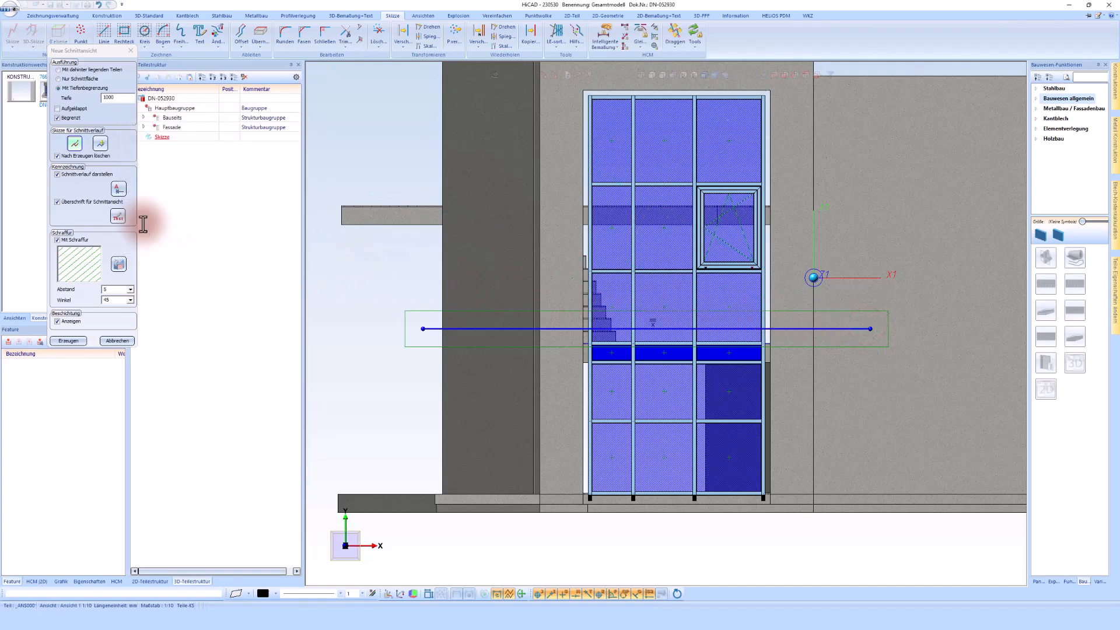
# - Disable the Begrenzt option, generate the section with a depth limit of 1000, and place it below the front view
pyautogui.click(68, 117)
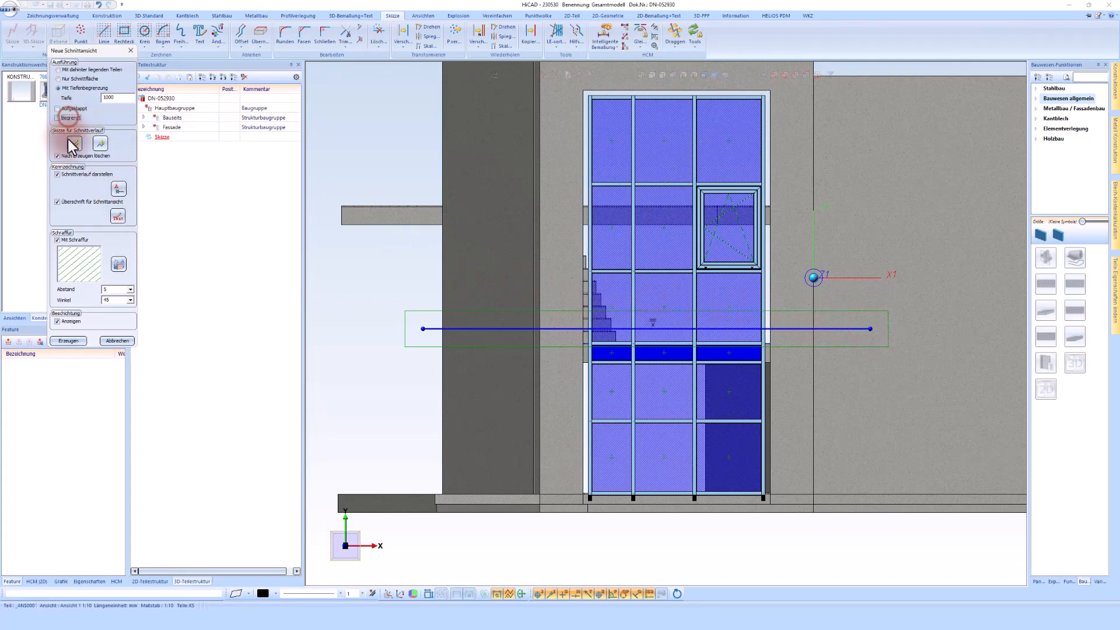
pyautogui.click(68, 341)
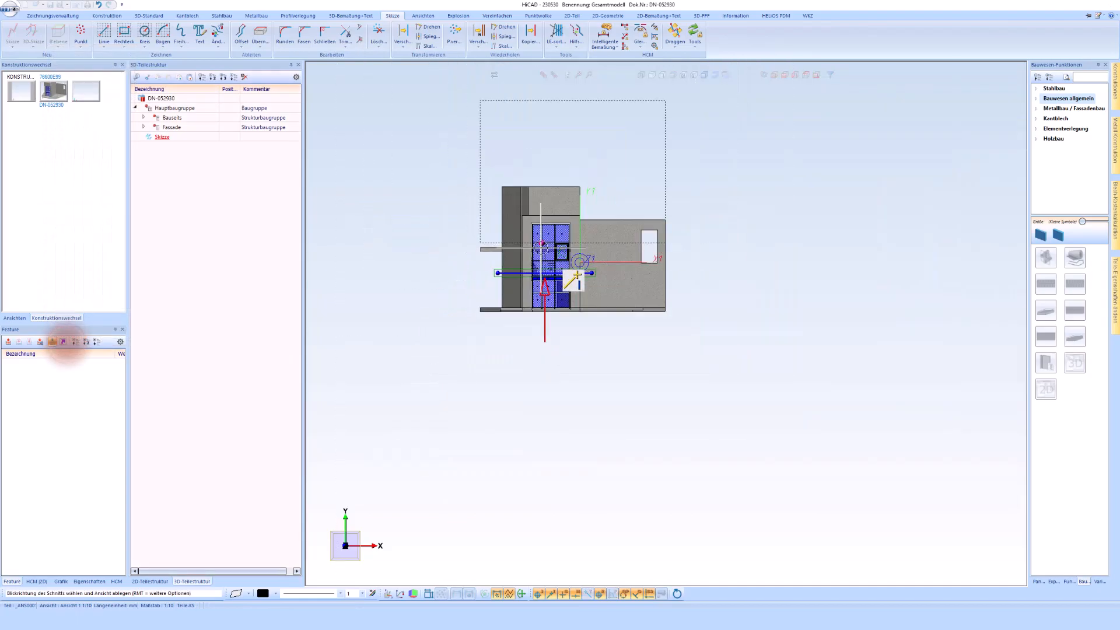
pyautogui.click(572, 386)
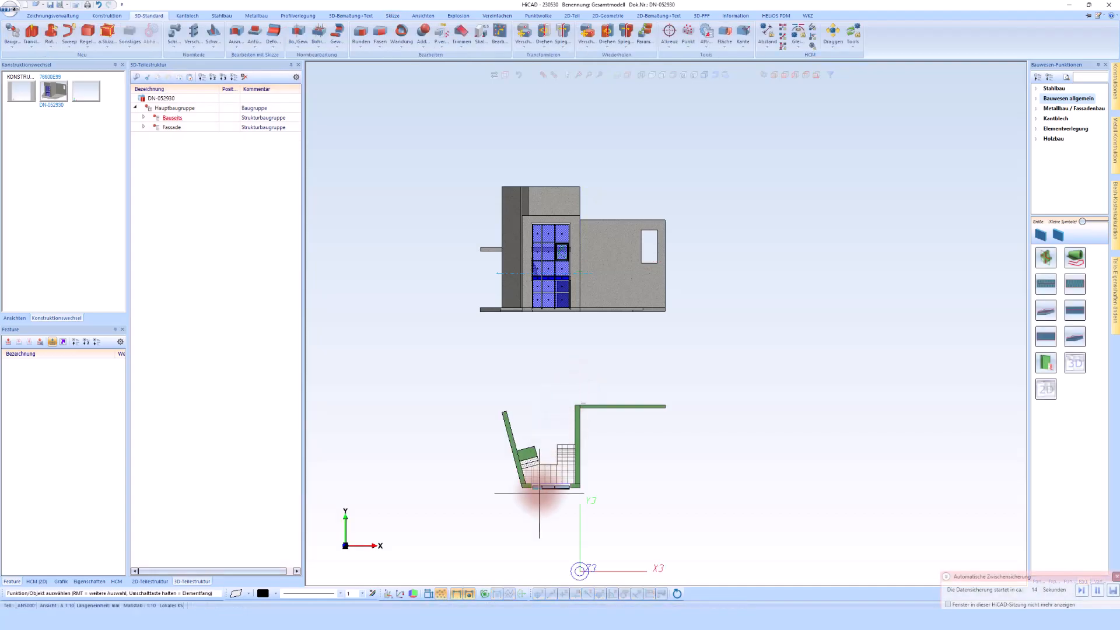
# - Change the section view to an unshaded line display with hatched cut faces and inspect the facade connection
pyautogui.scroll(3, 538, 493)
pyautogui.scroll(5, 538, 493)
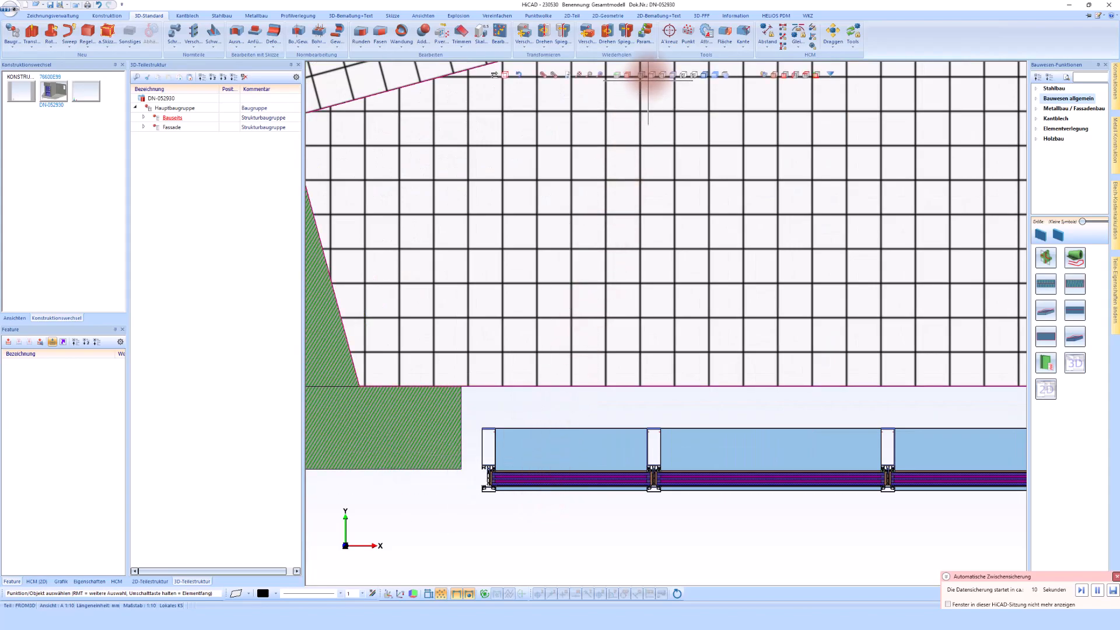
pyautogui.click(649, 76)
pyautogui.scroll(-2, 532, 411)
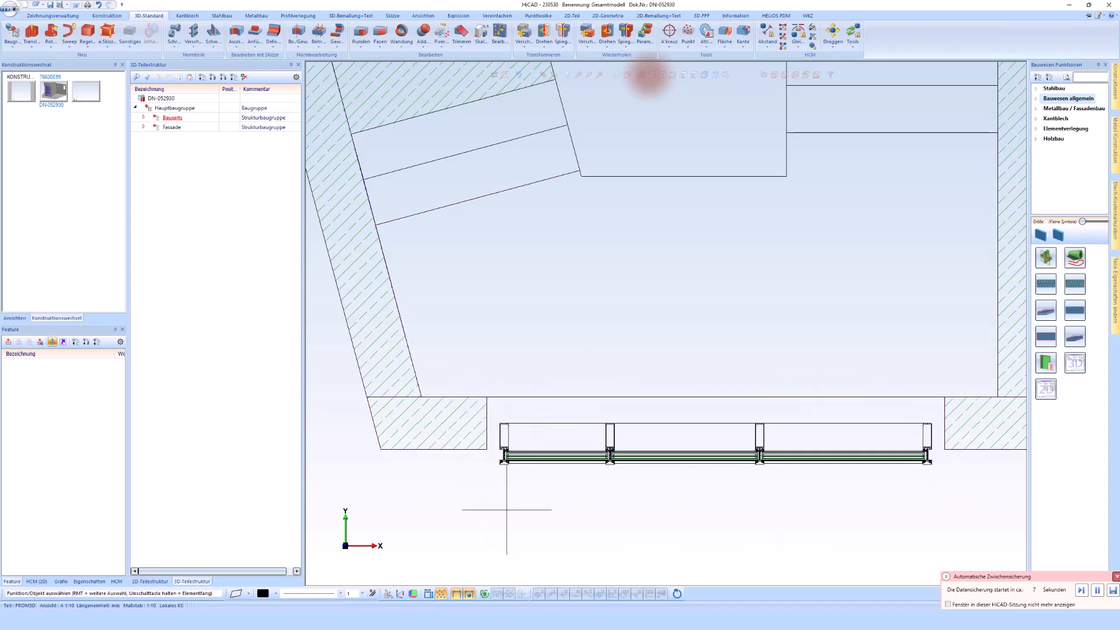
pyautogui.scroll(-1, 461, 438)
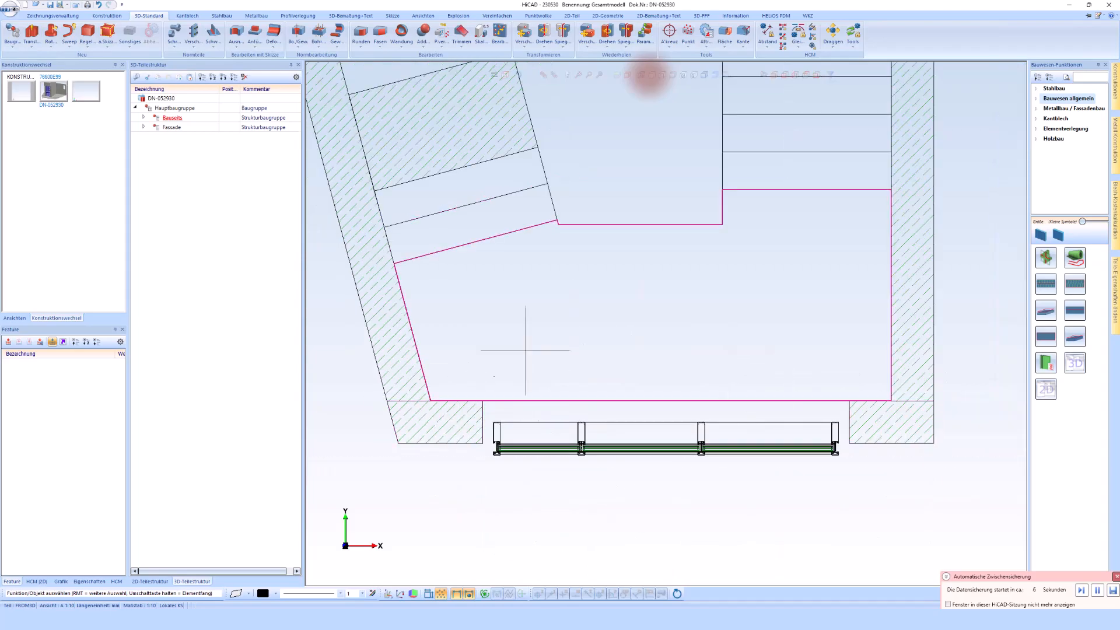
pyautogui.scroll(-3, 671, 432)
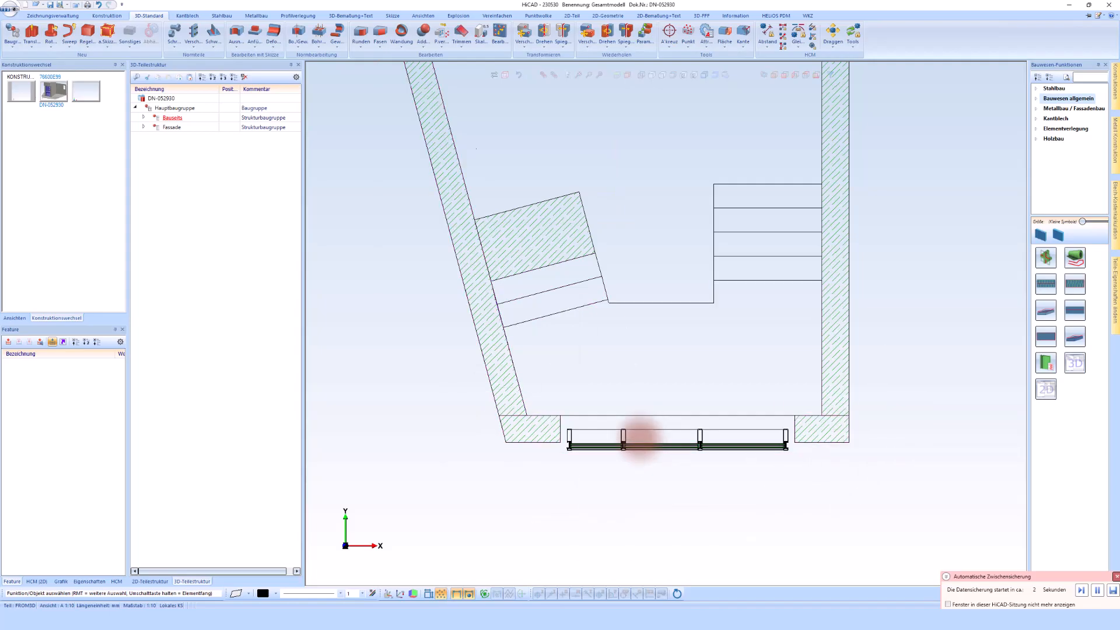
# - Delete the horizontal section view
pyautogui.scroll(-3, 630, 408)
pyautogui.rightClick(613, 159)
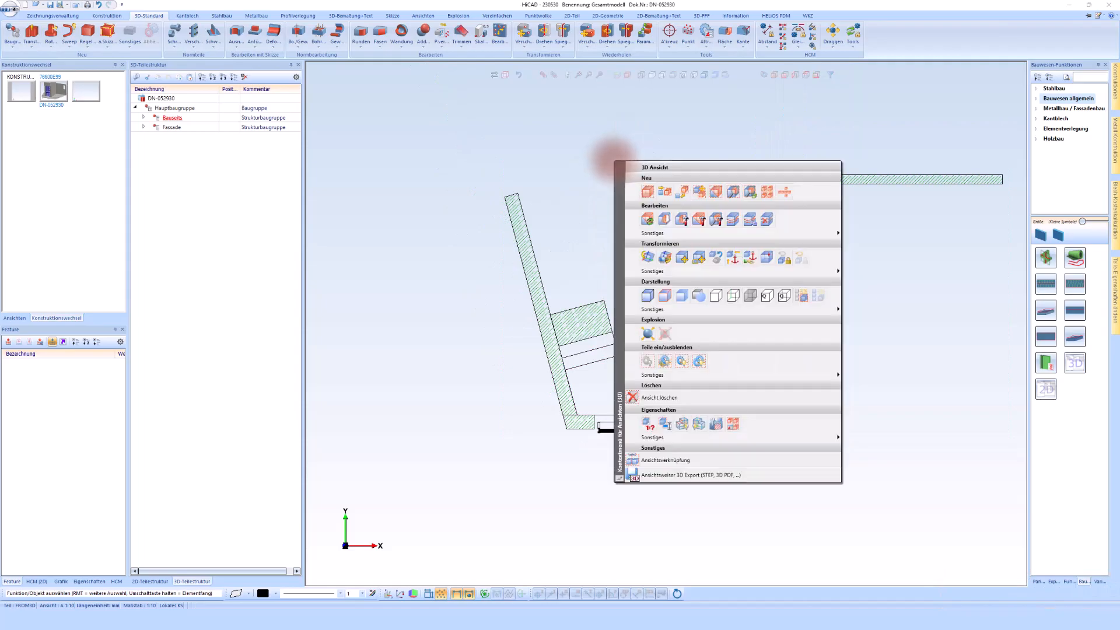
pyautogui.click(651, 401)
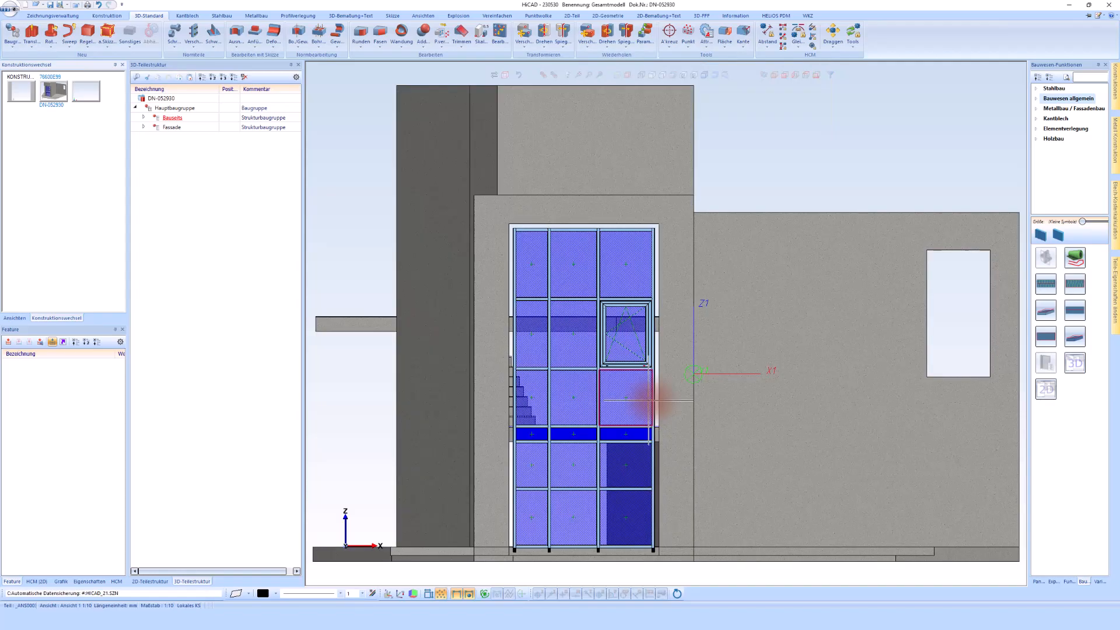
pyautogui.scroll(-1, 669, 409)
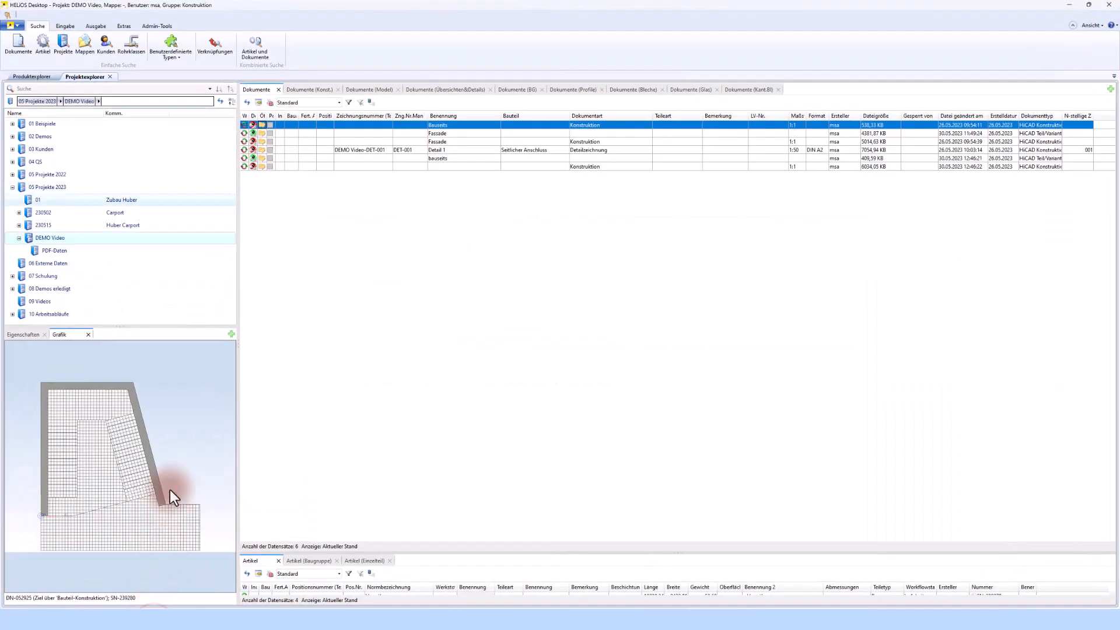
# - Refresh the project tree in HELiOS Desktop, open project 230530 and preview its Gesamtmodell document
pyautogui.click(219, 101)
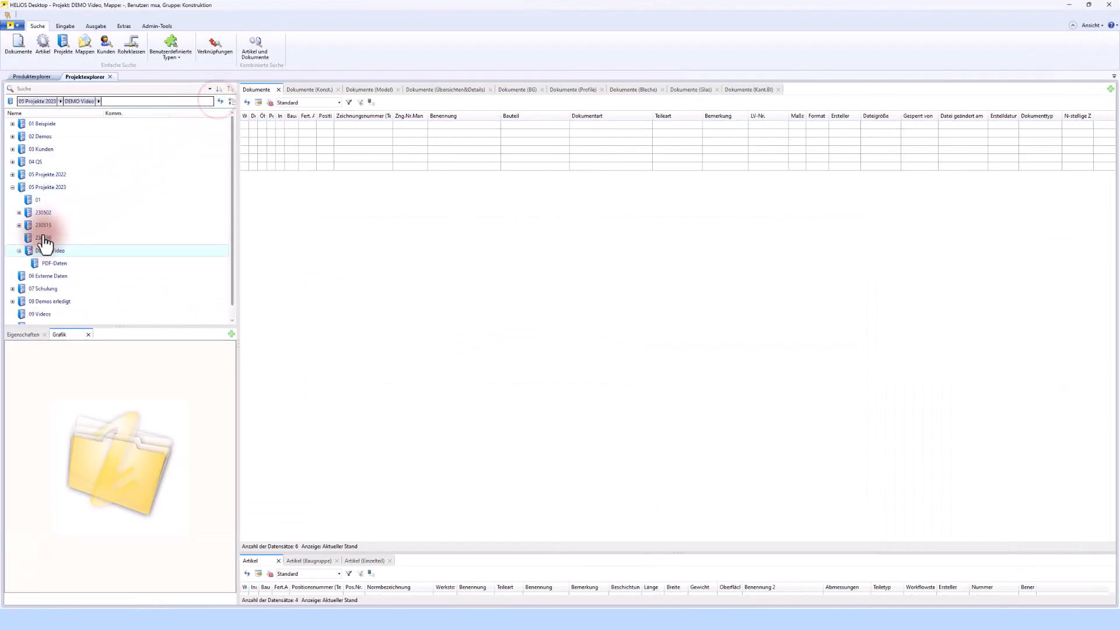
pyautogui.click(18, 250)
pyautogui.click(40, 237)
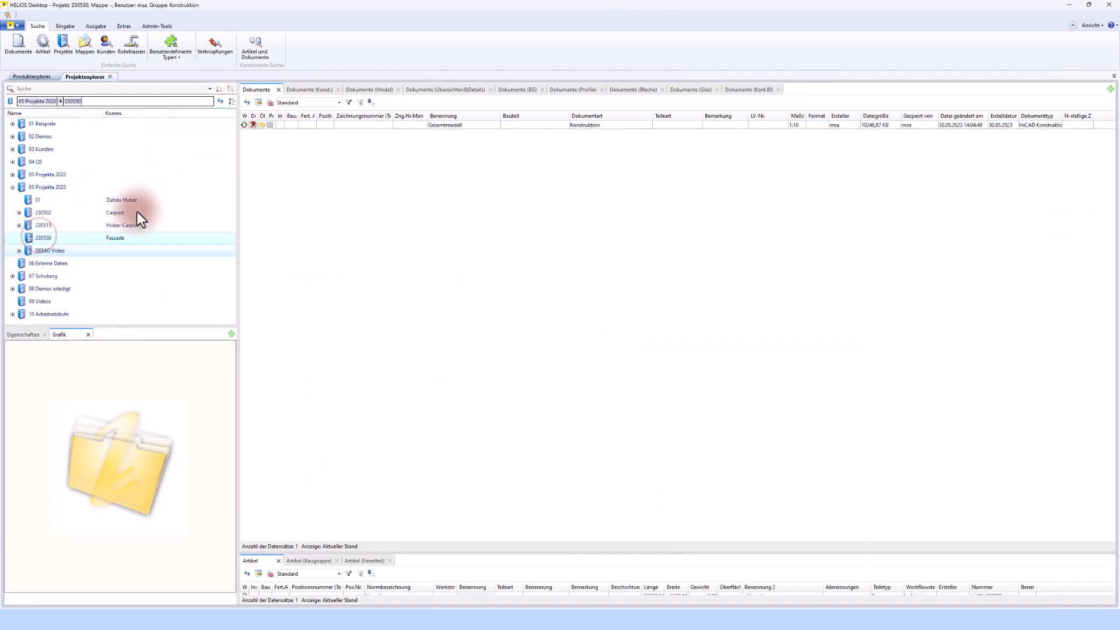
pyautogui.click(467, 129)
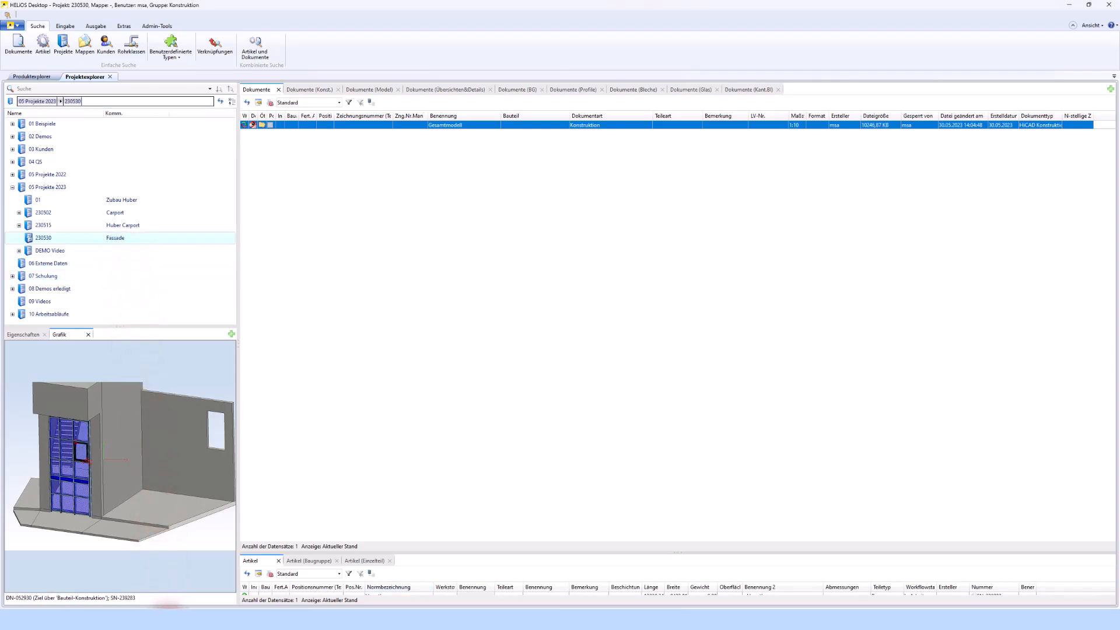
# - Switch back to HiCAD and activate the world coordinate system for the construction
pyautogui.click(166, 620)
pyautogui.scroll(-2, 658, 282)
pyautogui.moveTo(658, 285); pyautogui.dragTo(657, 286, button='middle')
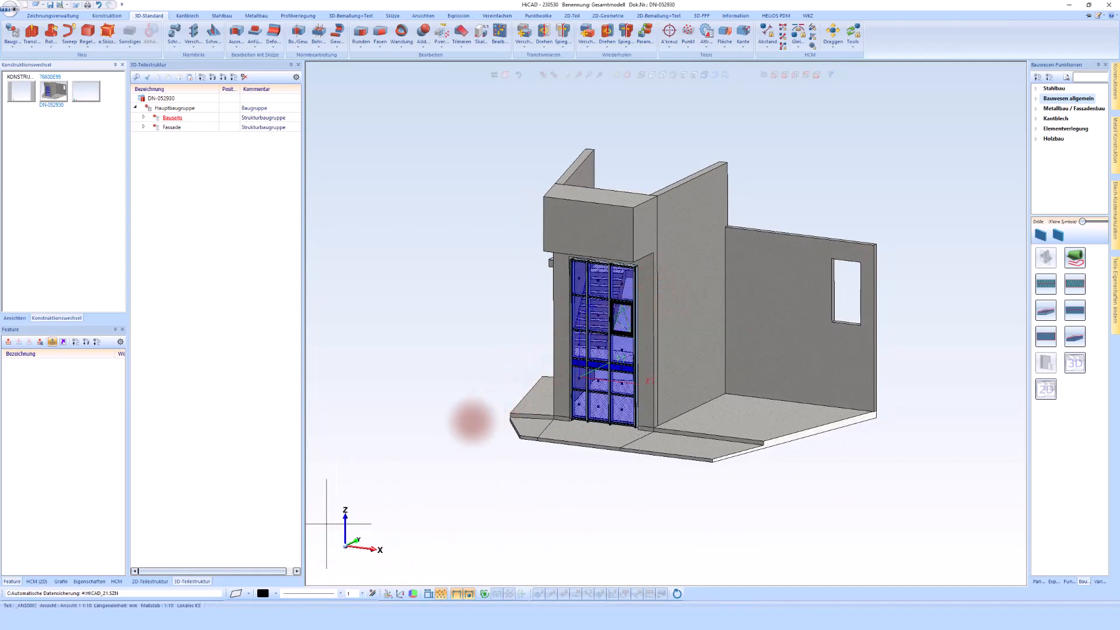
pyautogui.rightClick(408, 376)
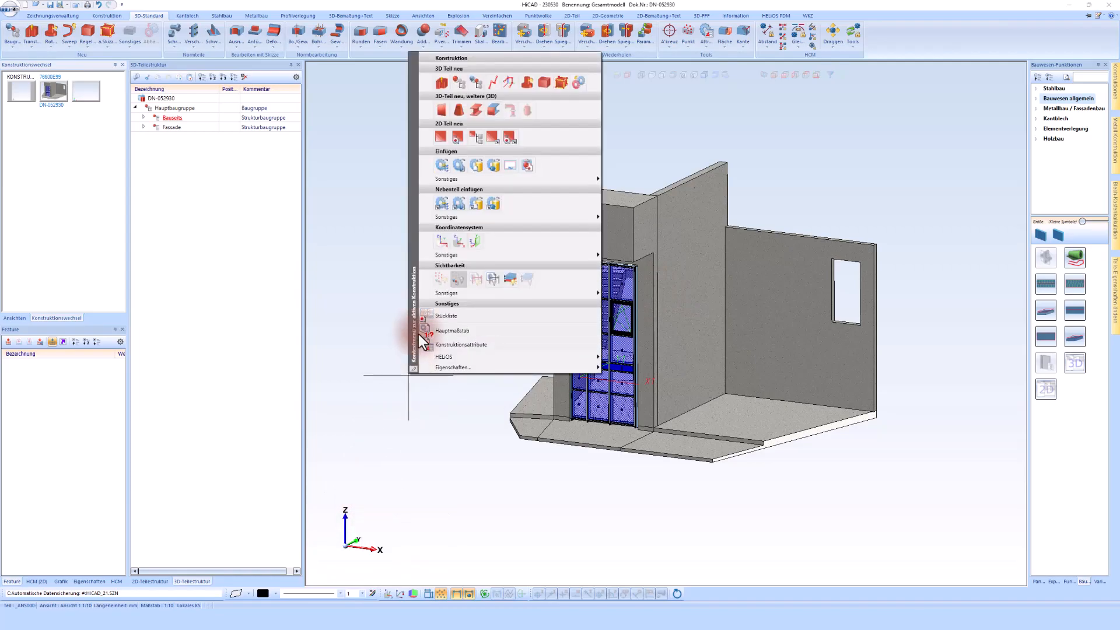
pyautogui.click(441, 246)
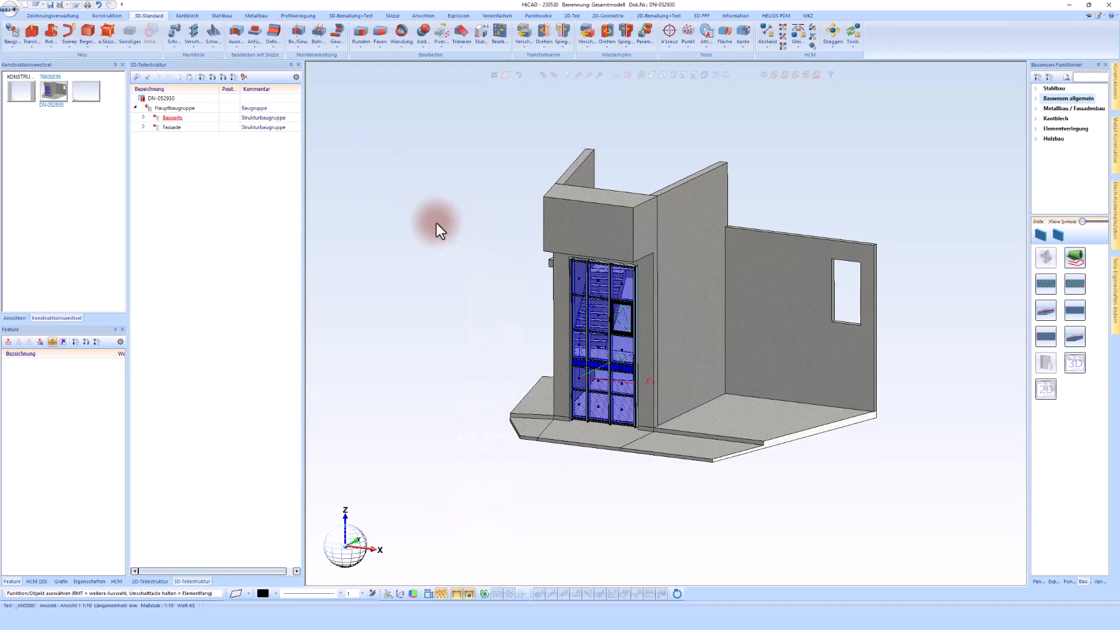
# - Expand the Bauseits assembly in the part structure and collapse its Rohbau subassembly
pyautogui.click(143, 118)
pyautogui.click(145, 118)
pyautogui.click(142, 117)
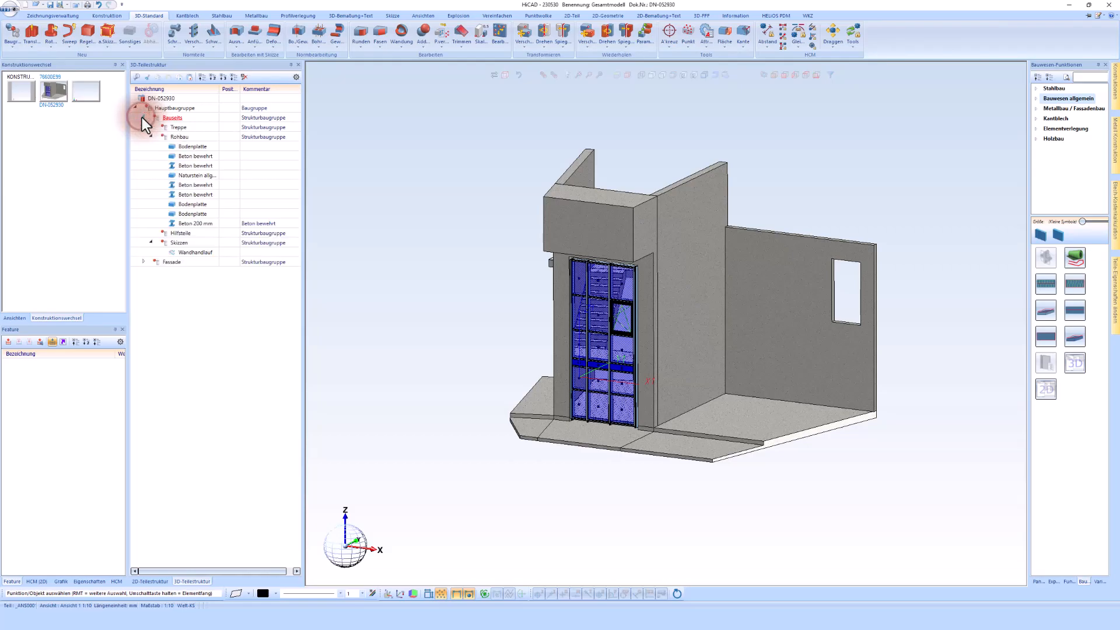
pyautogui.click(149, 136)
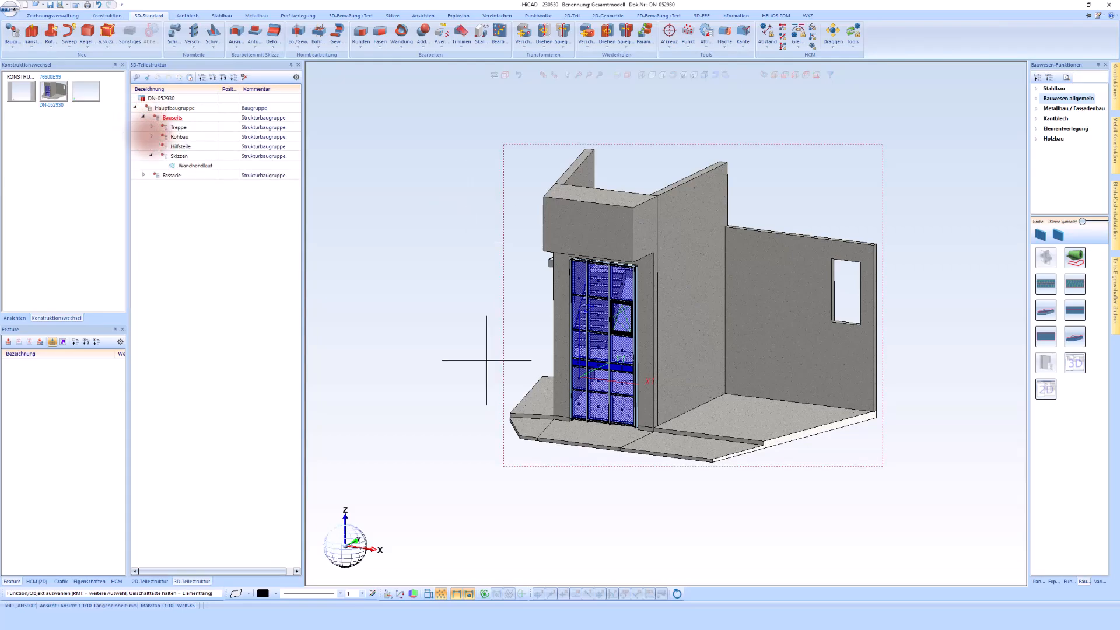
# - Reference the Bauseits assembly externally, creating and saving a single-part drawing with a new article master in the database
pyautogui.rightClick(170, 119)
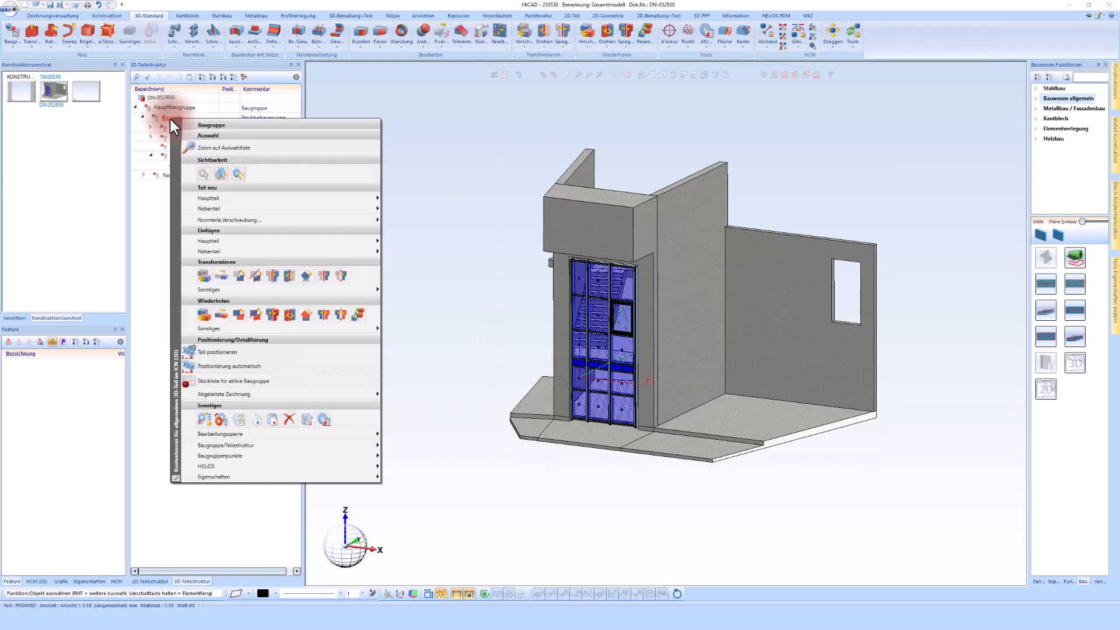
pyautogui.click(204, 419)
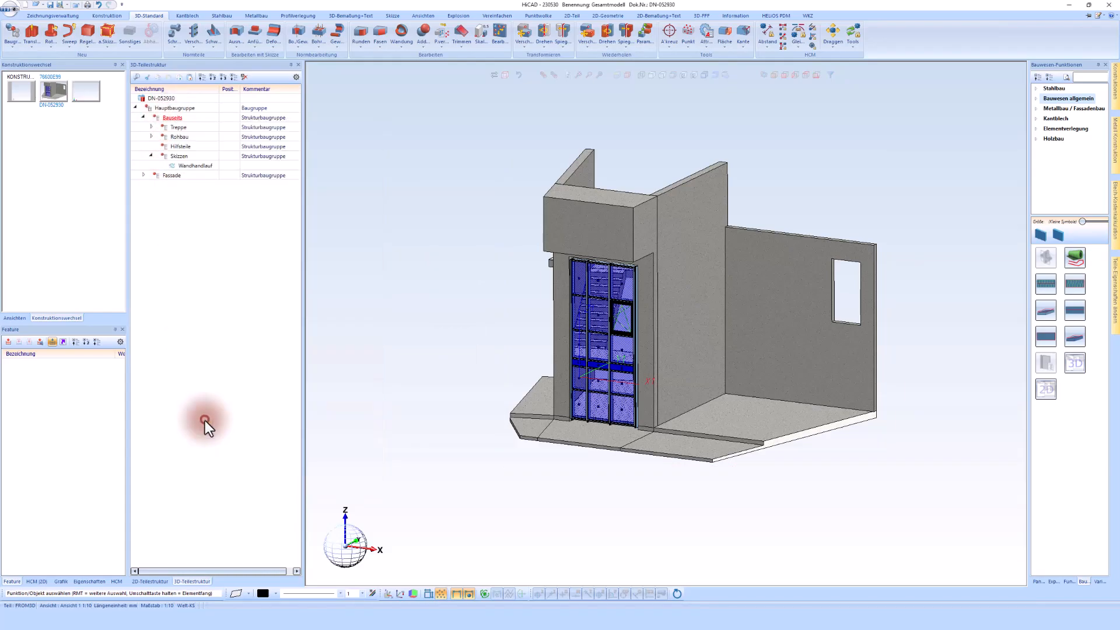
pyautogui.moveTo(339, 89); pyautogui.dragTo(393, 172)
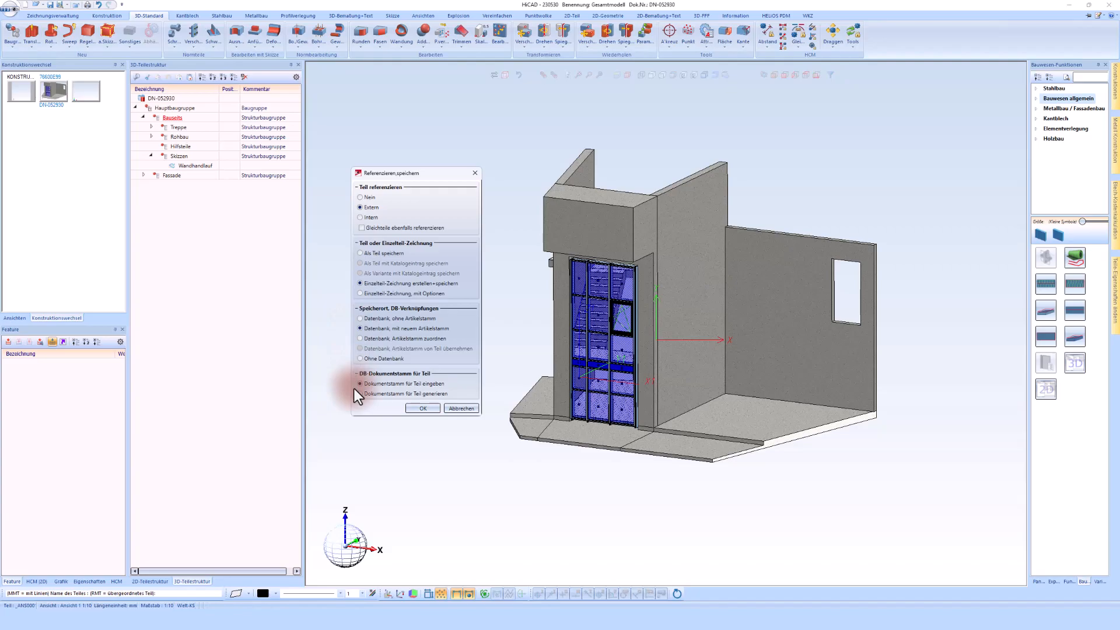
pyautogui.click(423, 409)
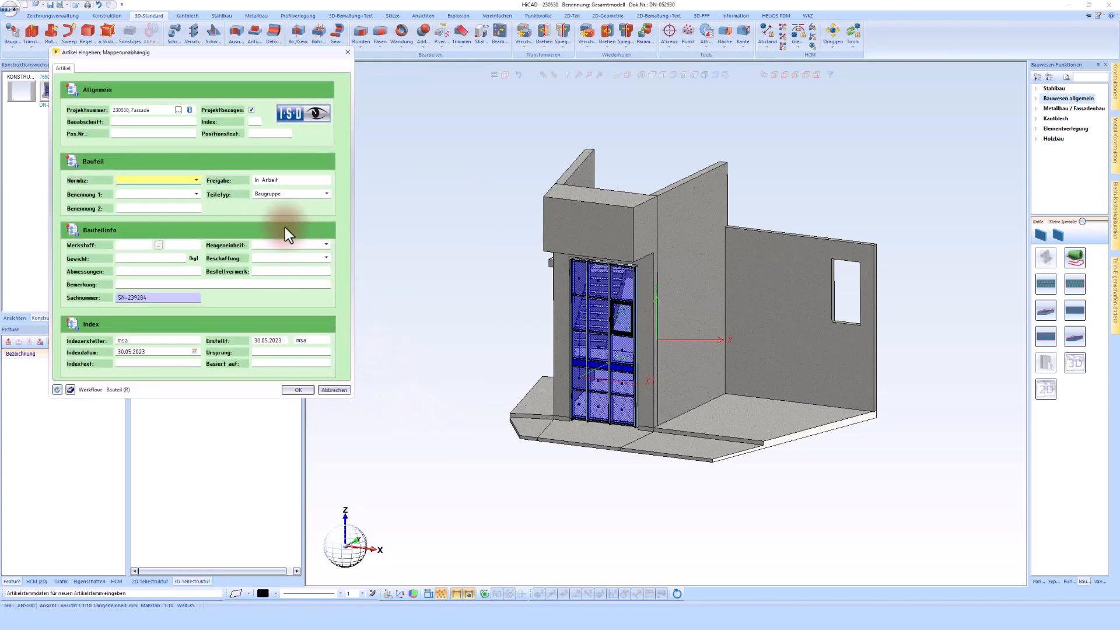
# - Accept the article master data for the Baugruppe and declare the part not relevant for the parts list
pyautogui.moveTo(152, 51); pyautogui.dragTo(418, 98)
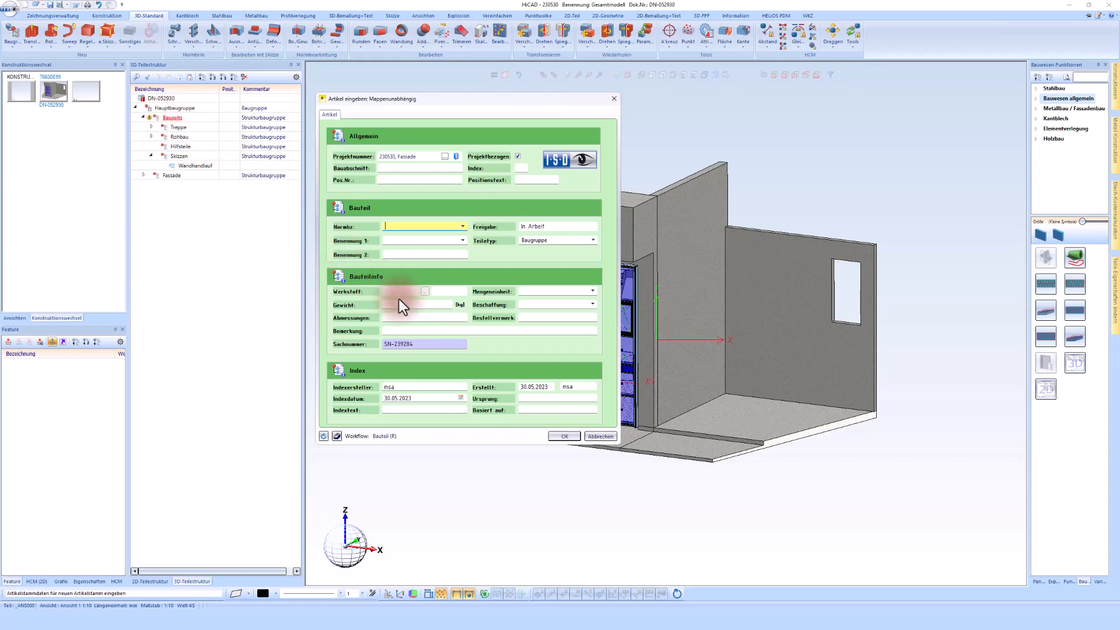
pyautogui.click(573, 435)
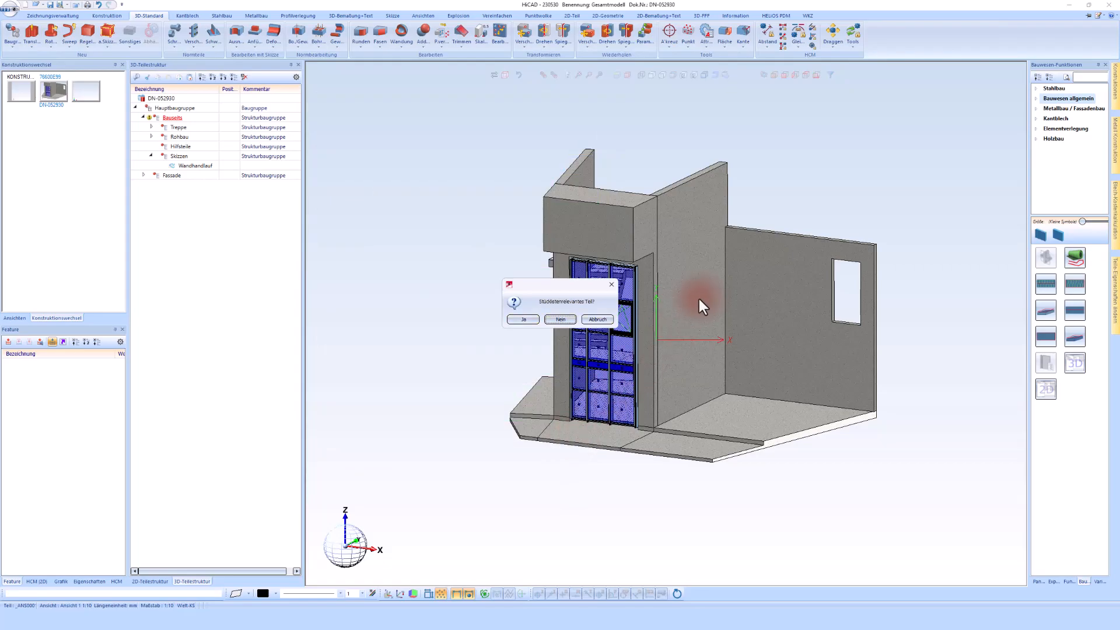
pyautogui.click(560, 320)
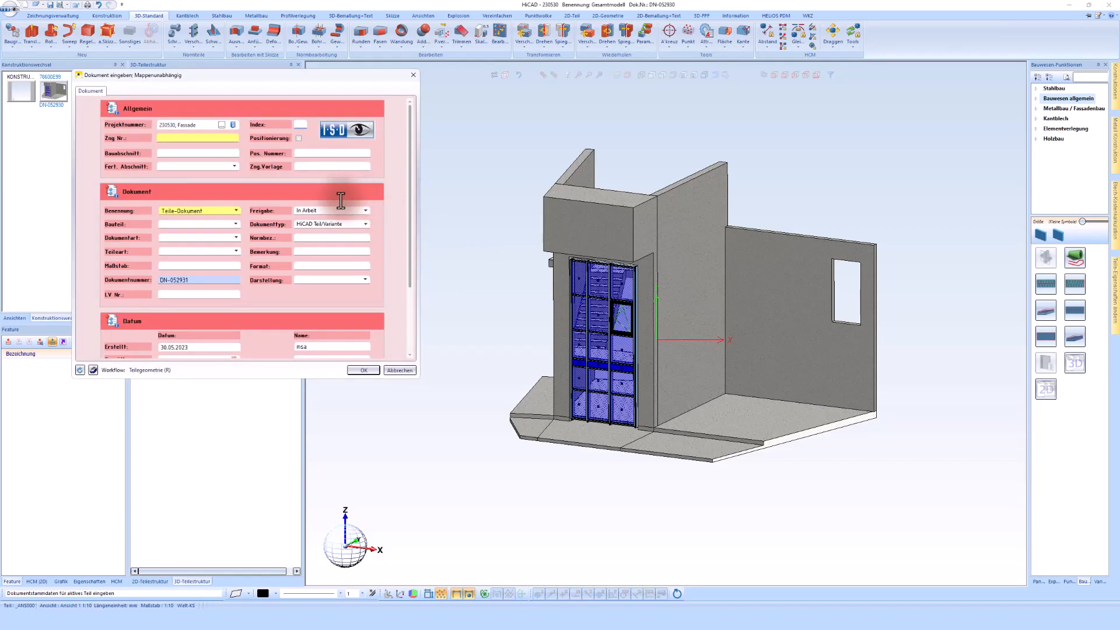
# - Set the part document's Benennung to "Bauseits", copy that text, and accept the document master data
pyautogui.click(201, 211)
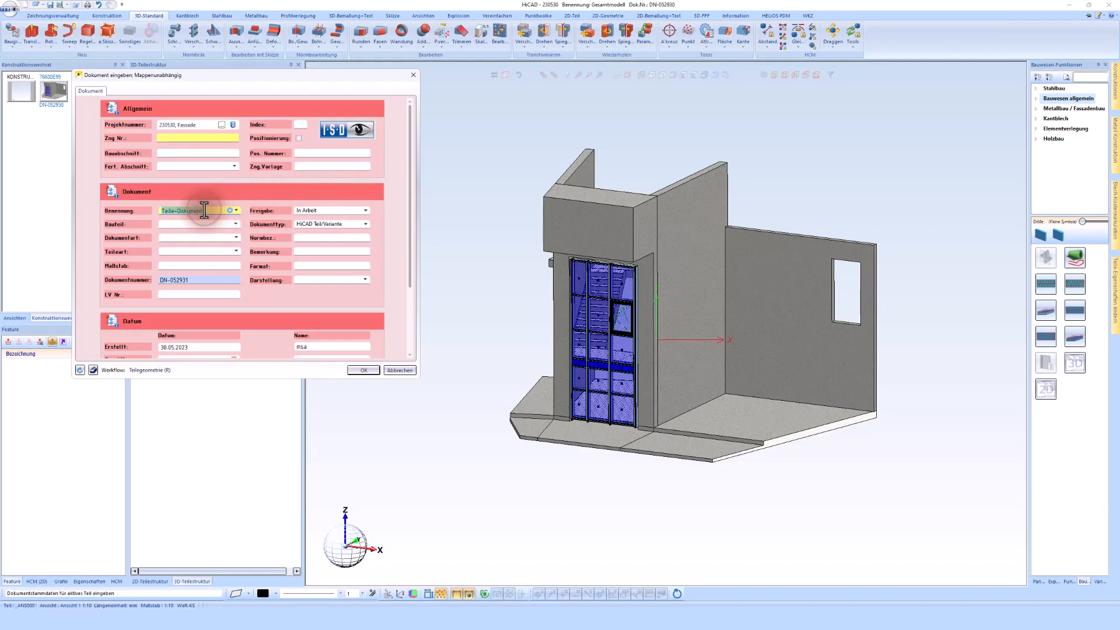
pyautogui.write('Bauseits')
pyautogui.doubleClick(175, 211)
pyautogui.rightClick(175, 215)
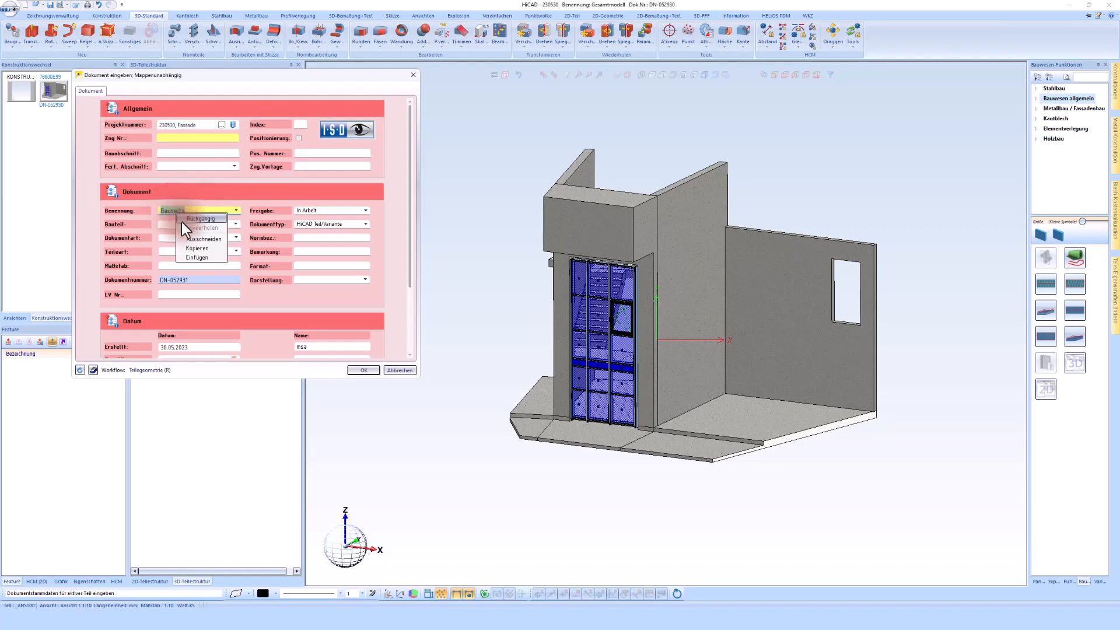
pyautogui.click(200, 247)
pyautogui.click(366, 372)
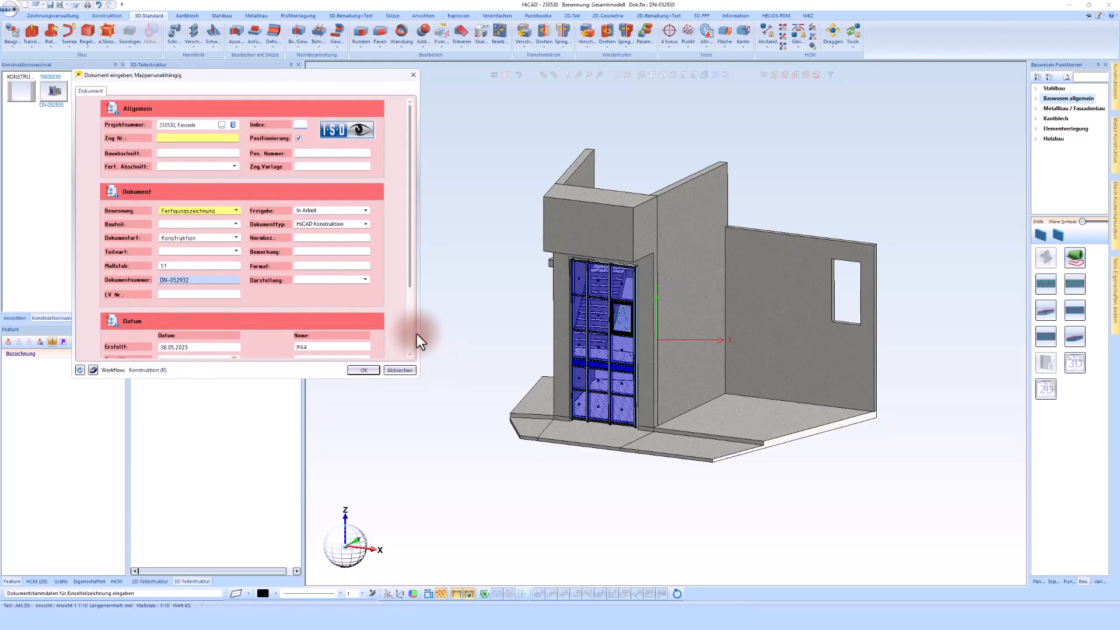
# - Set the drawing document's Benennung to "Bauseits", disable Positionierung, and accept the document master data
pyautogui.doubleClick(215, 211)
pyautogui.hotkey('ctrl', 'v')
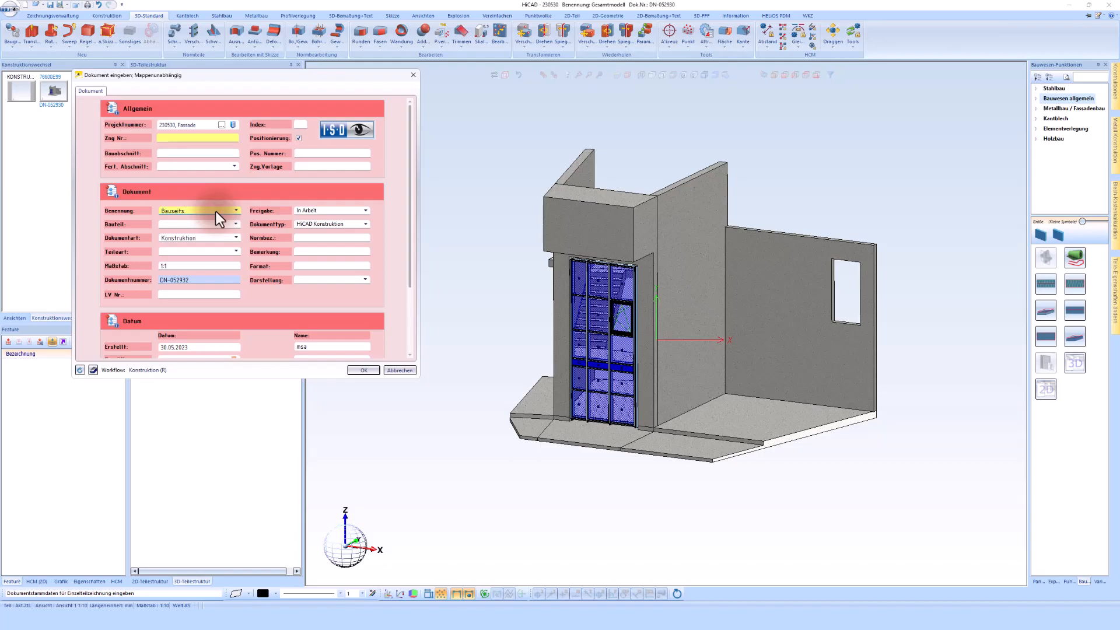
pyautogui.click(298, 138)
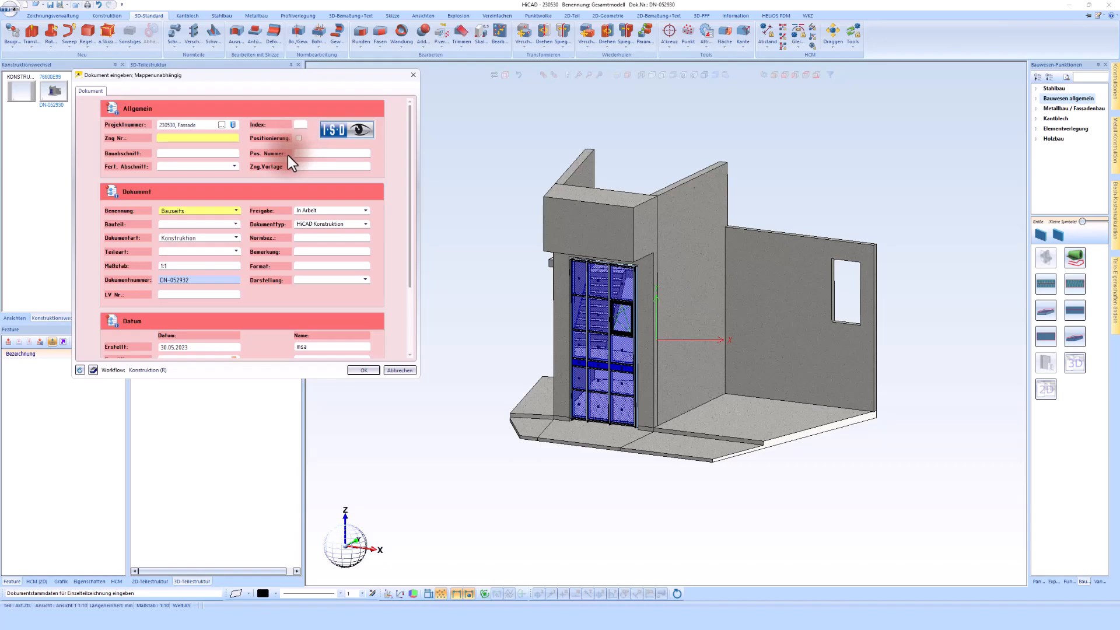
pyautogui.click(360, 369)
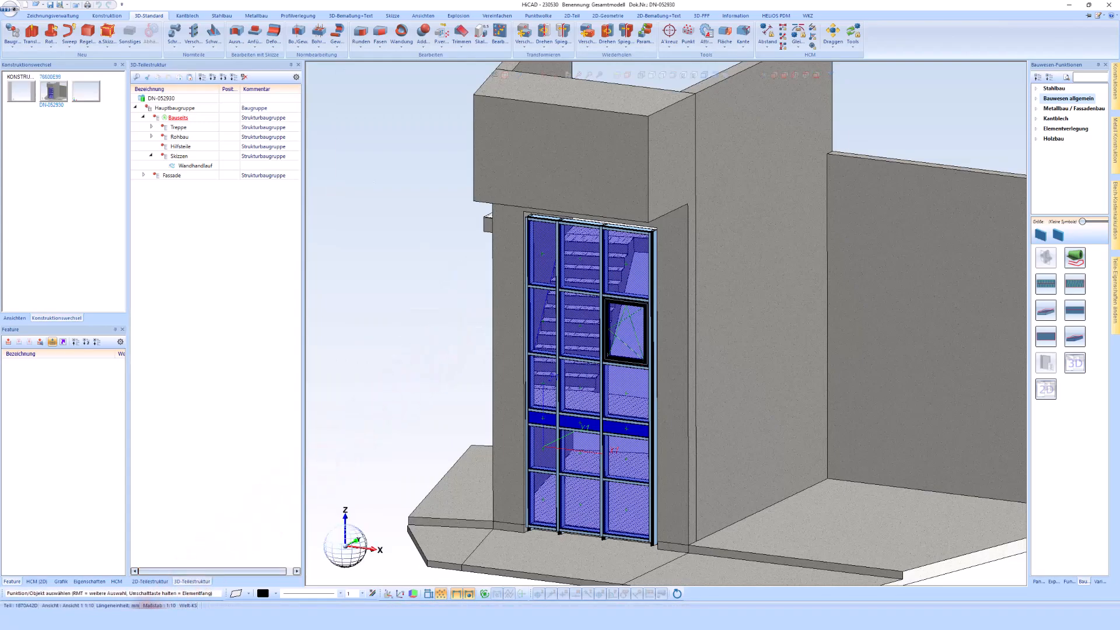
# - Switch to HELiOS Desktop, refresh project 230530's document list, select the Bauseits part document, and widen the Dokumenttyp column
pyautogui.click(140, 606)
pyautogui.click(247, 103)
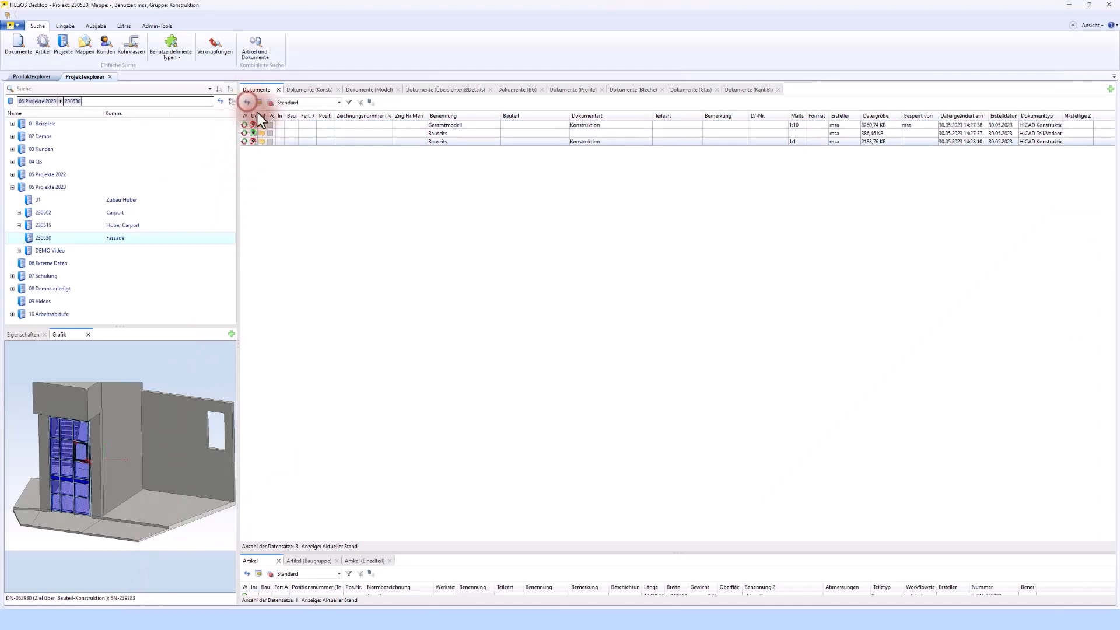
pyautogui.click(252, 133)
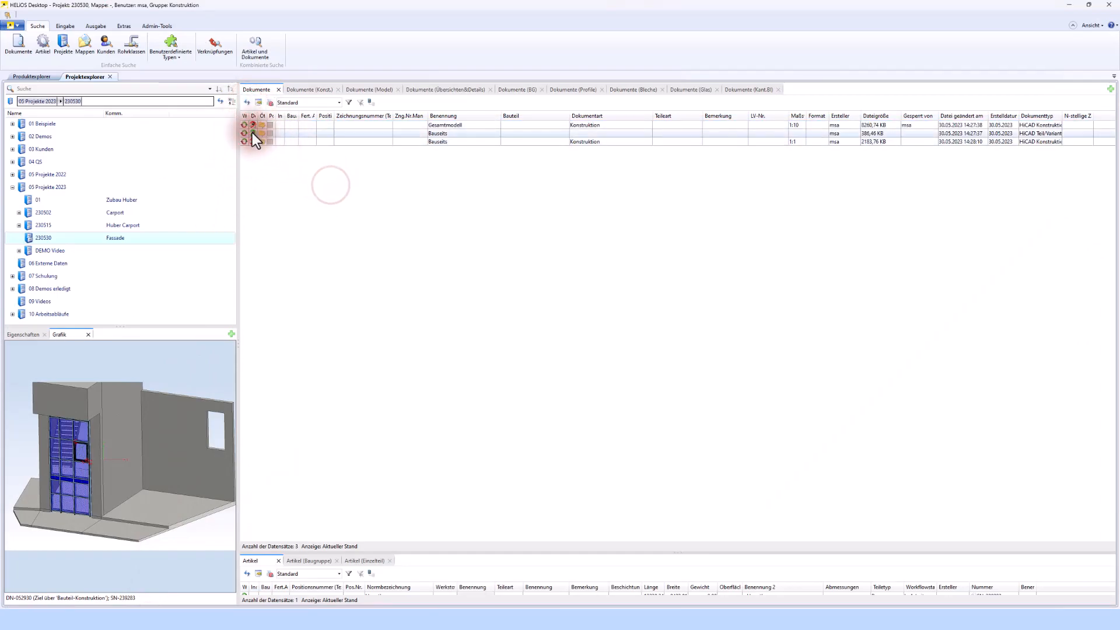
pyautogui.click(298, 134)
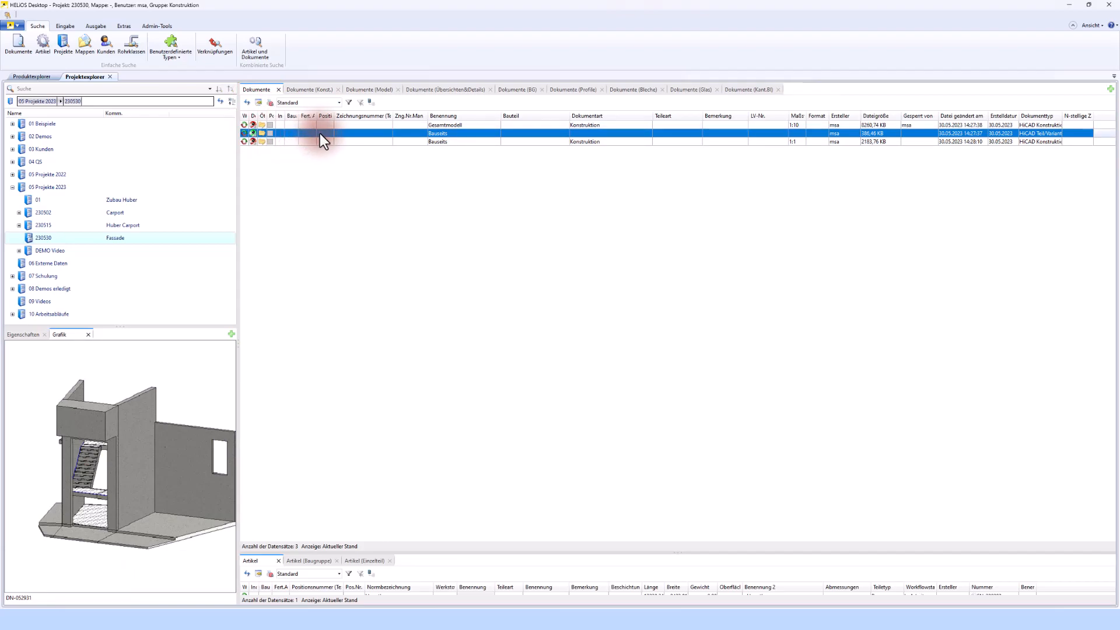
pyautogui.moveTo(1063, 112); pyautogui.dragTo(1078, 113)
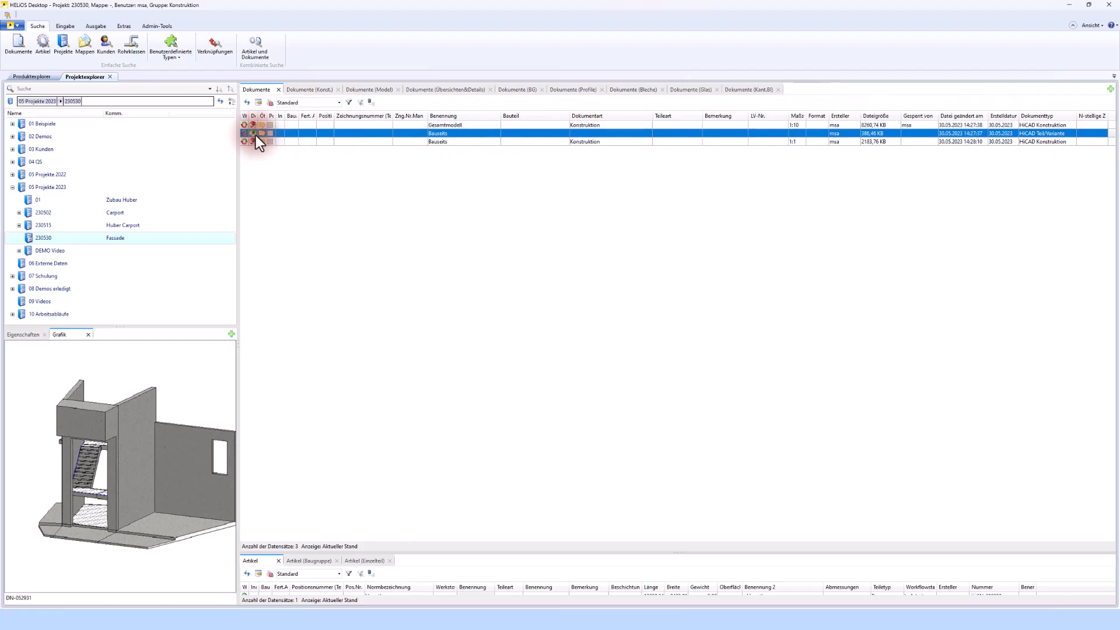
# - Open the Bauseits construction drawing in HiCAD, show it in axonometric view, and collapse the Skizzen assembly
pyautogui.click(291, 141)
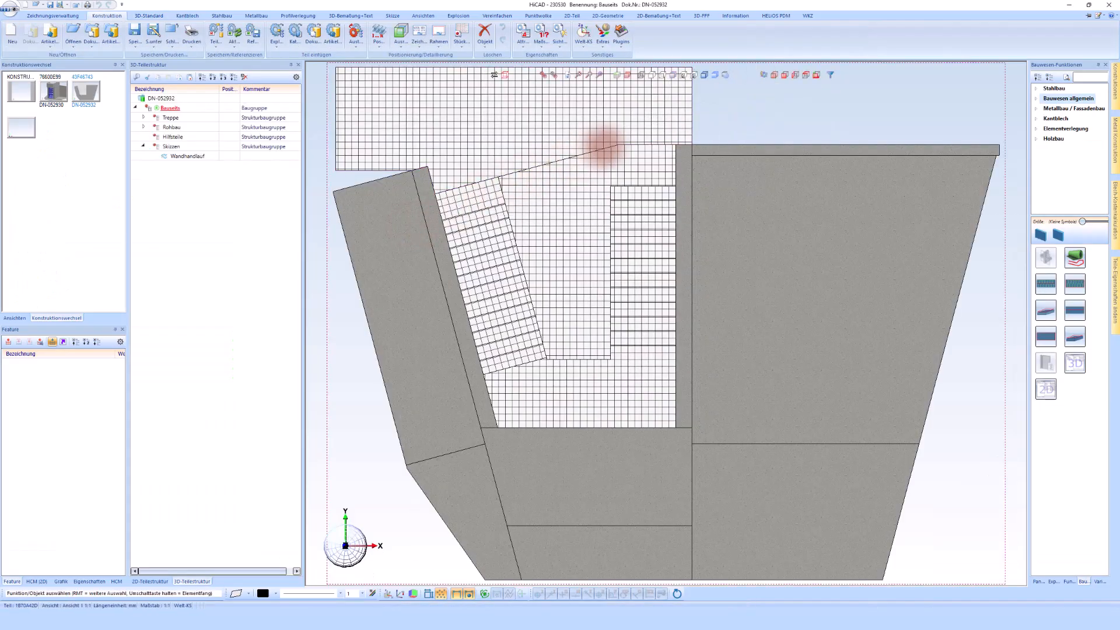
pyautogui.click(774, 75)
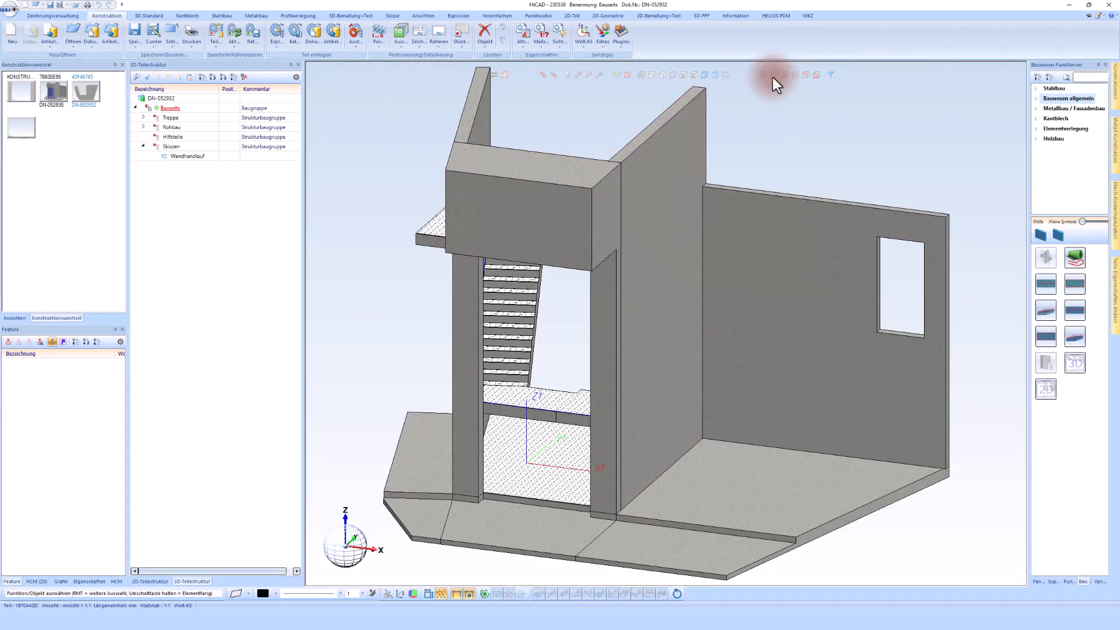
pyautogui.click(144, 146)
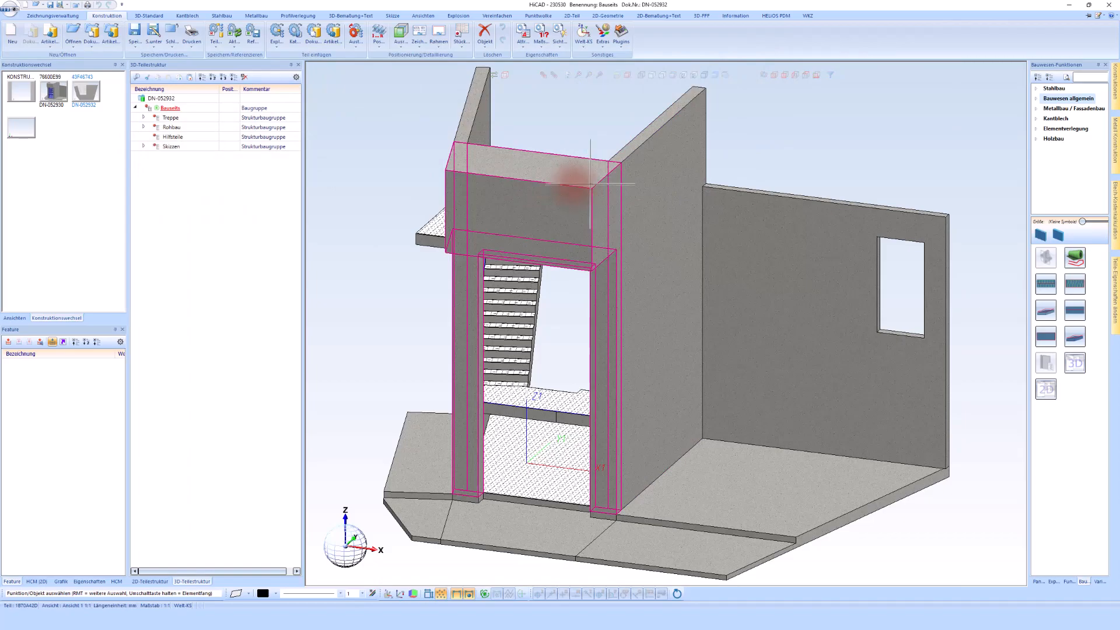
# - Start a sketch-based cut-out on the face of the wall with the window and sketch a rectangle about 800 by 2000 mm
pyautogui.scroll(-1, 574, 184)
pyautogui.moveTo(642, 202); pyautogui.dragTo(643, 203, button='middle')
pyautogui.moveTo(773, 132); pyautogui.dragTo(773, 132, button='middle')
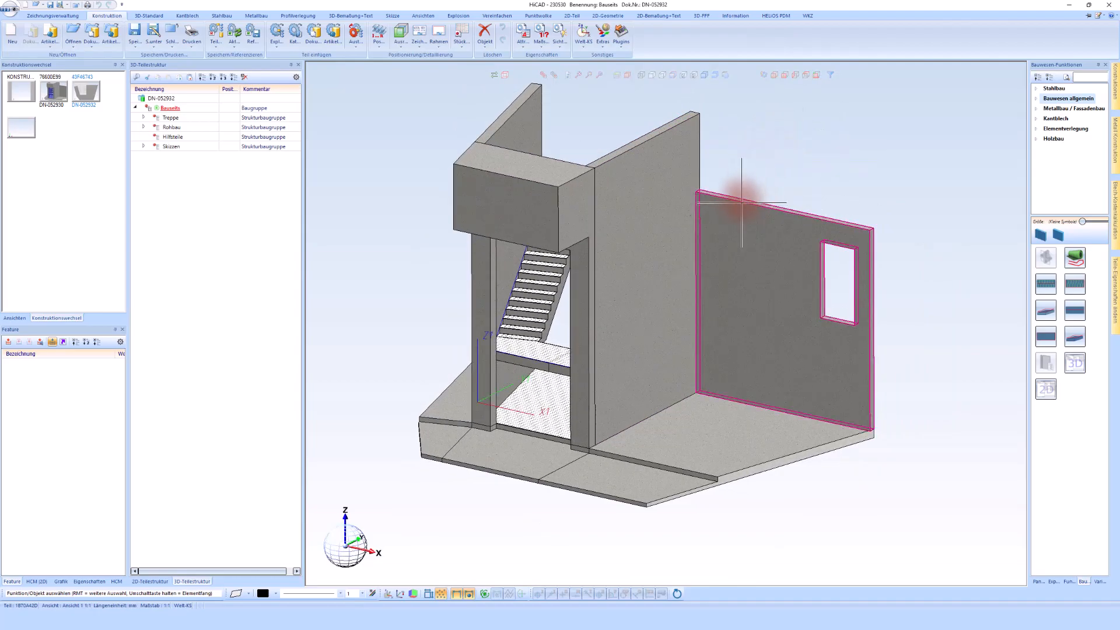
pyautogui.scroll(2, 742, 200)
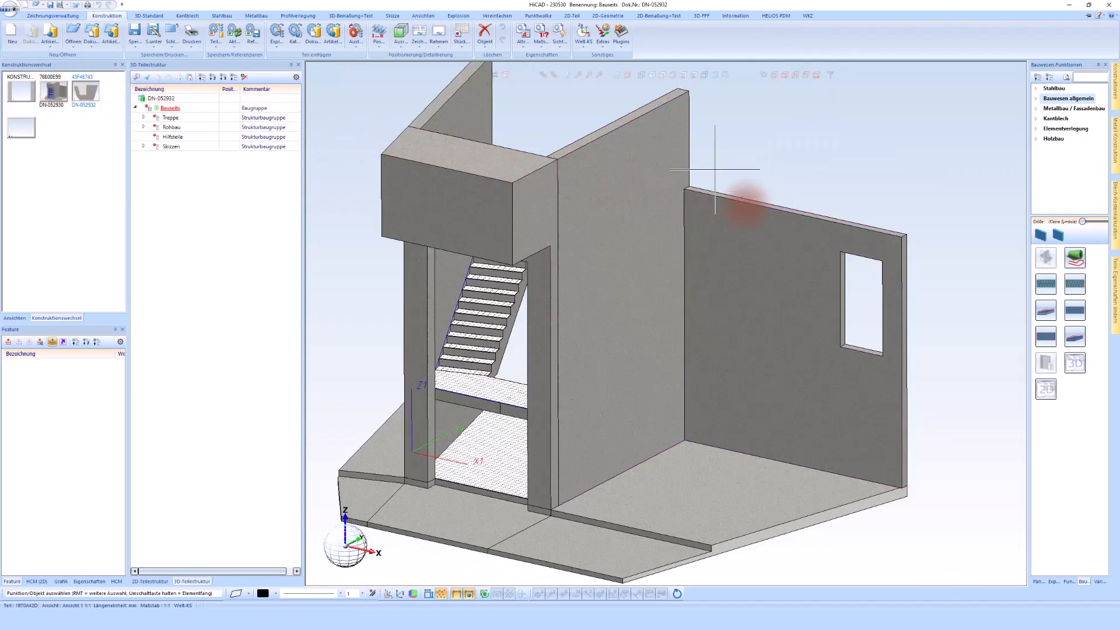
pyautogui.scroll(-2, 707, 204)
pyautogui.scroll(2, 518, 132)
pyautogui.scroll(-2, 503, 169)
pyautogui.scroll(3, 723, 210)
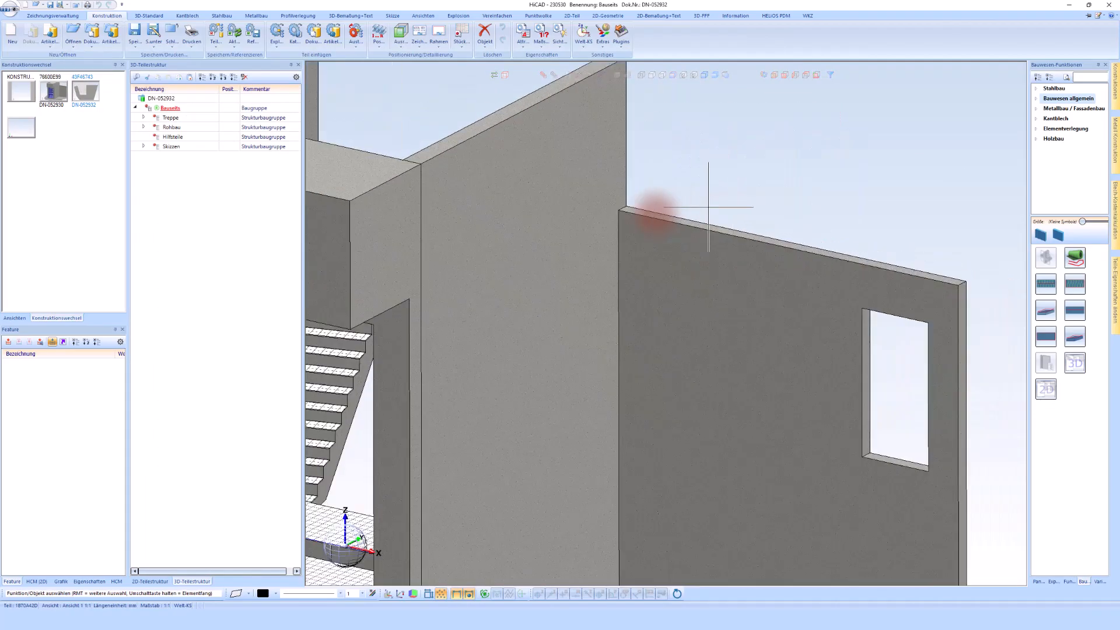
pyautogui.rightClick(646, 232)
pyautogui.click(680, 373)
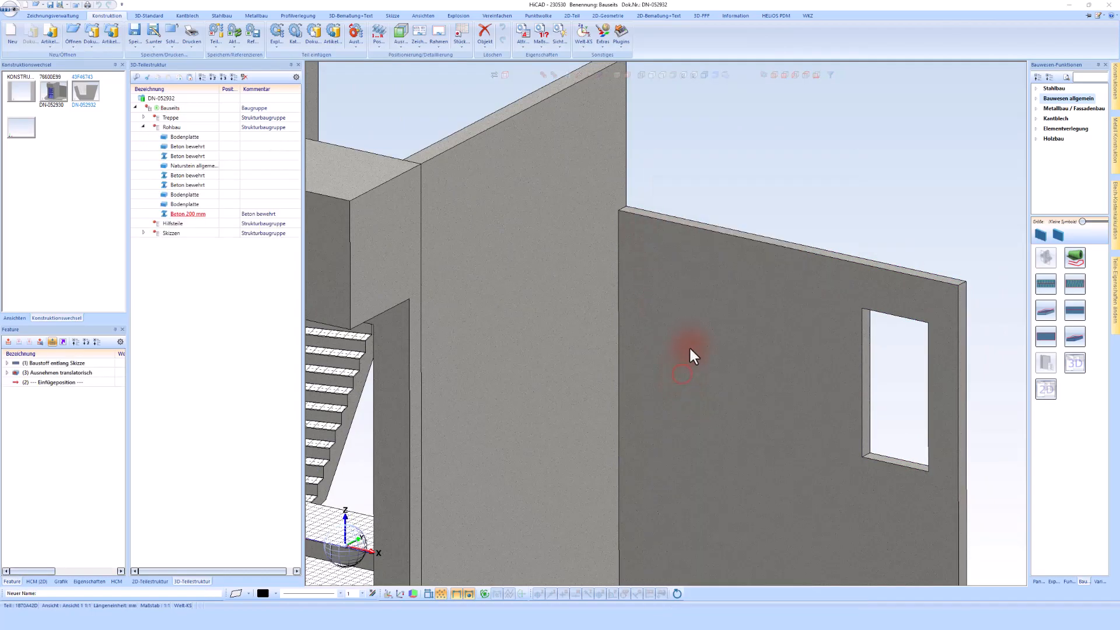
pyautogui.click(704, 298)
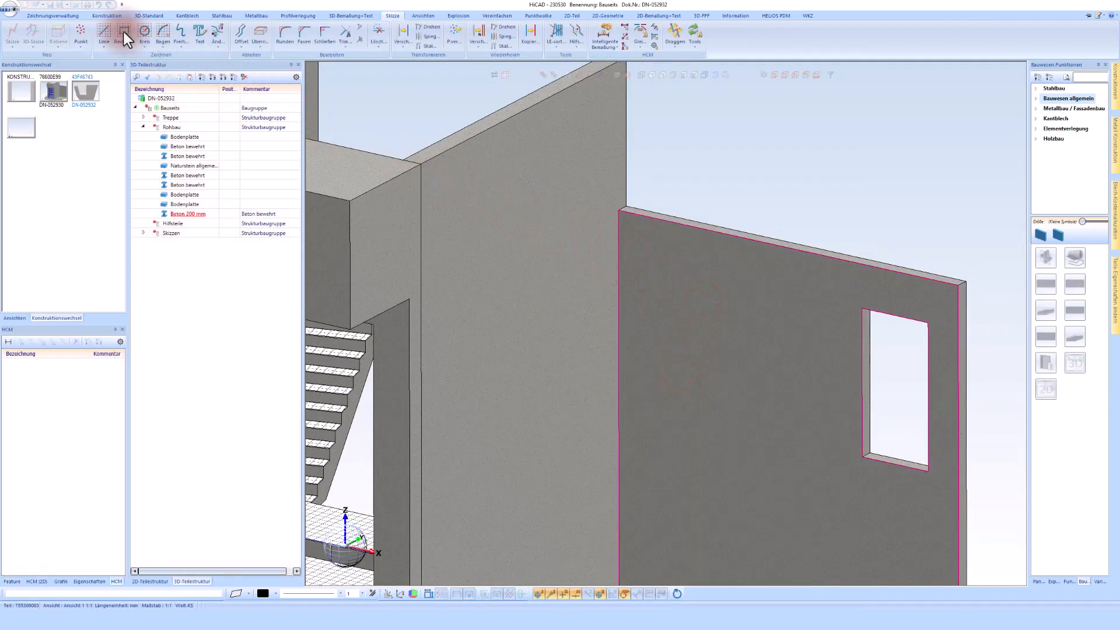
pyautogui.click(122, 32)
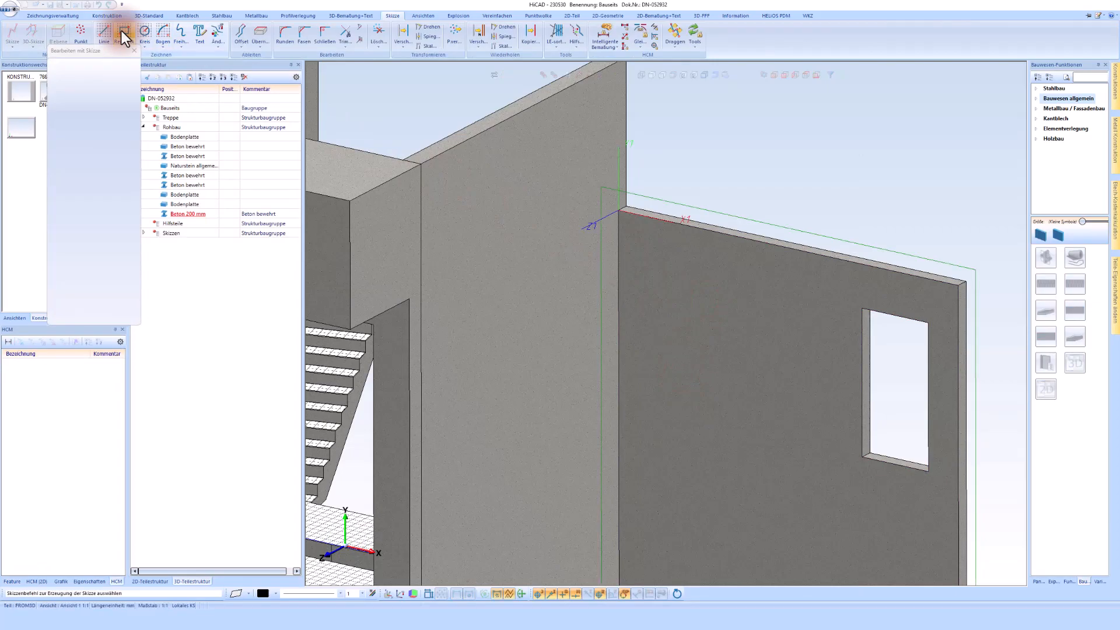
pyautogui.click(799, 454)
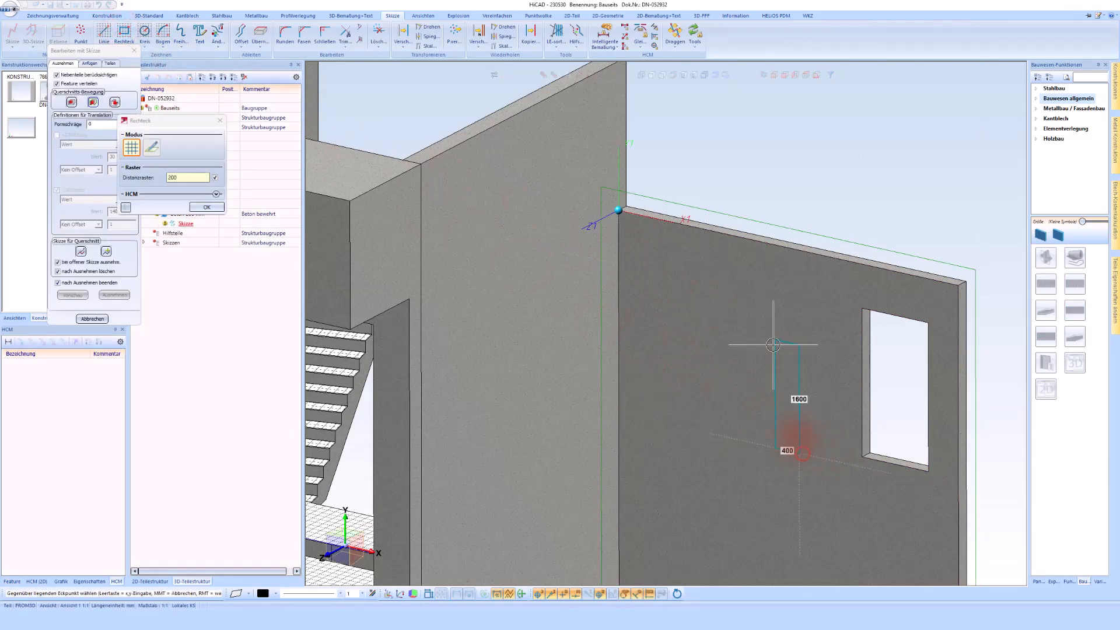
pyautogui.click(746, 304)
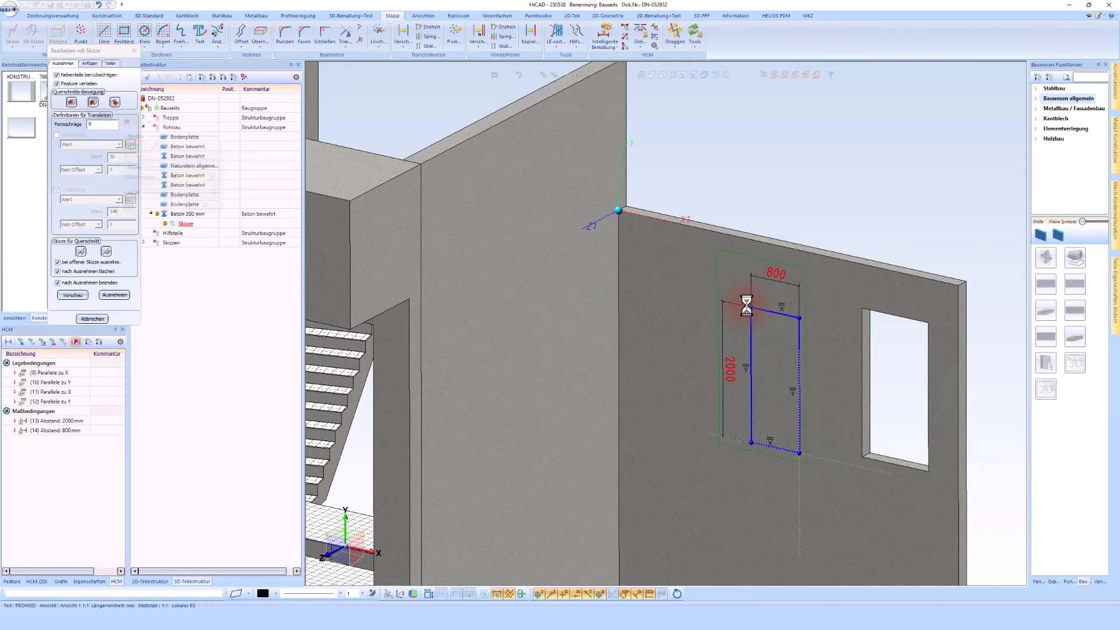
# - Dimension the distance between the rectangle and the existing window opening as 2200 mm
pyautogui.scroll(-2, 740, 300)
pyautogui.scroll(2, 729, 284)
pyautogui.click(603, 32)
pyautogui.click(747, 292)
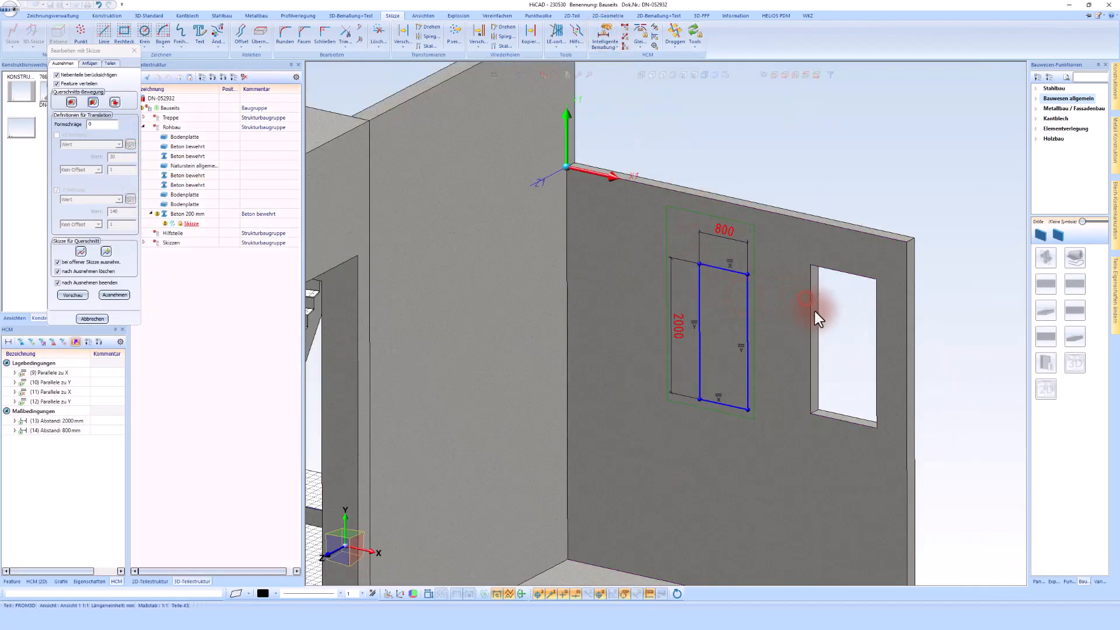
pyautogui.click(840, 345)
pyautogui.write('2200')
pyautogui.press('Return')
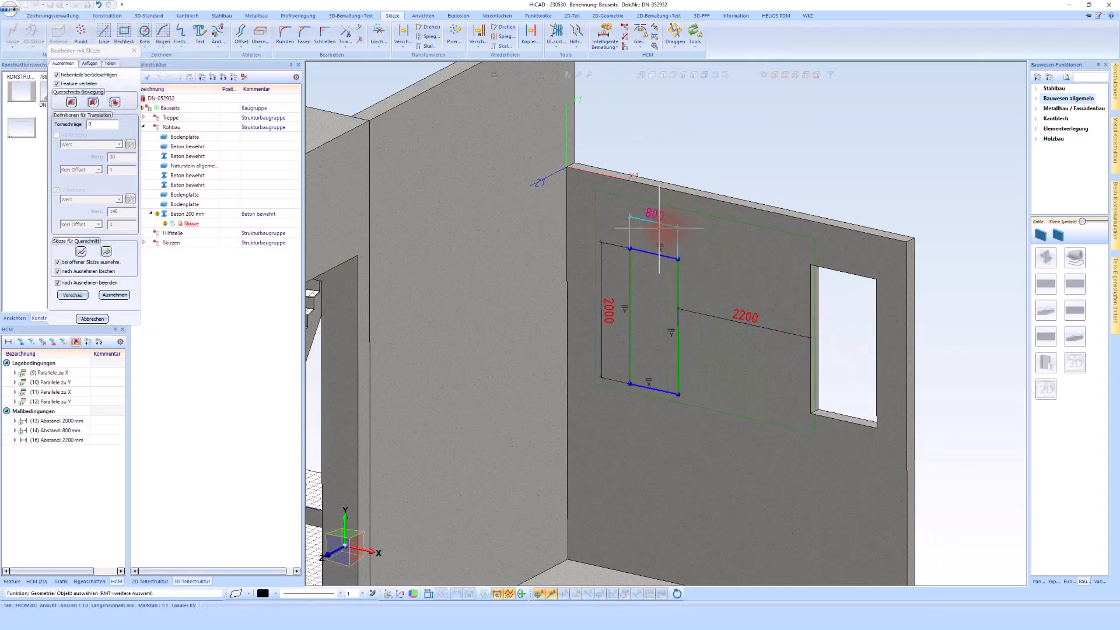
# - Set the rectangle's width to 1100 mm and delete its height dimension
pyautogui.doubleClick(659, 227)
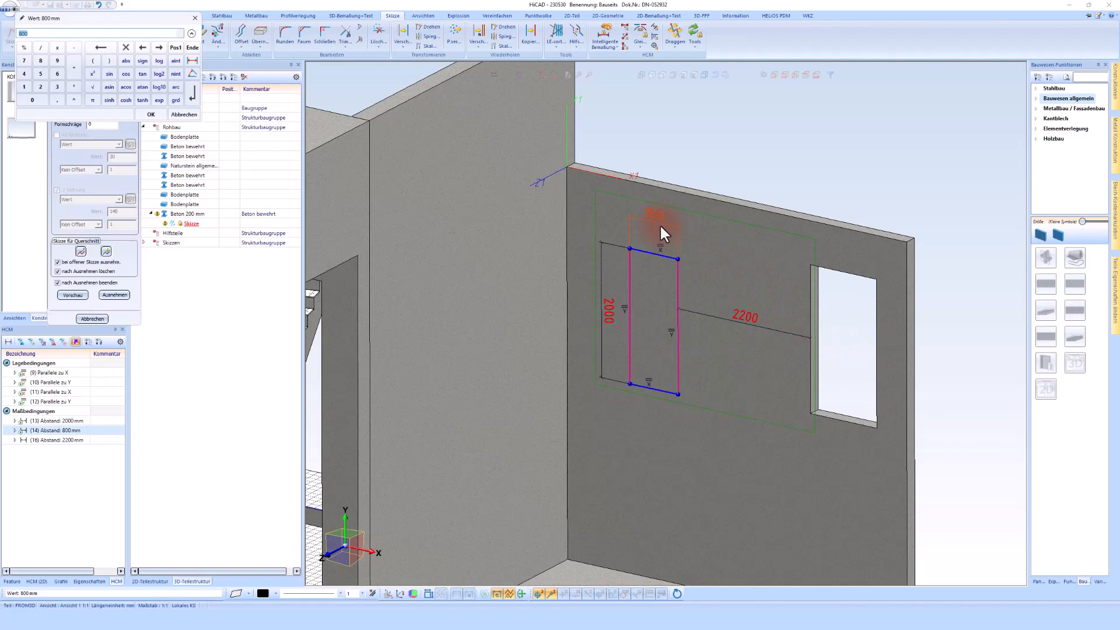
pyautogui.write('1100')
pyautogui.press('Return')
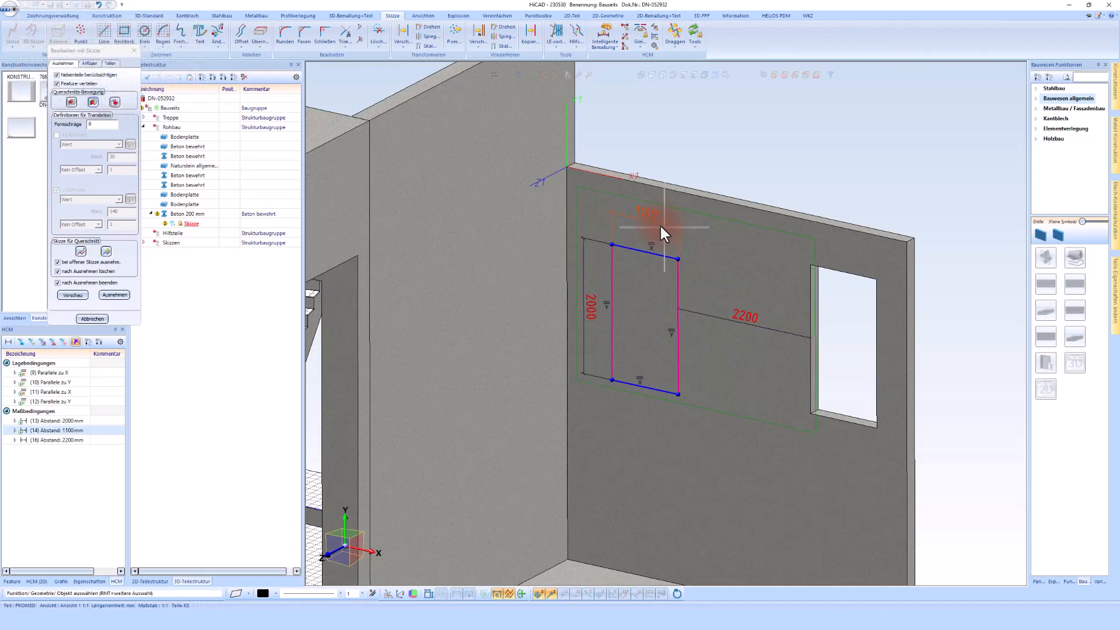
pyautogui.rightClick(589, 303)
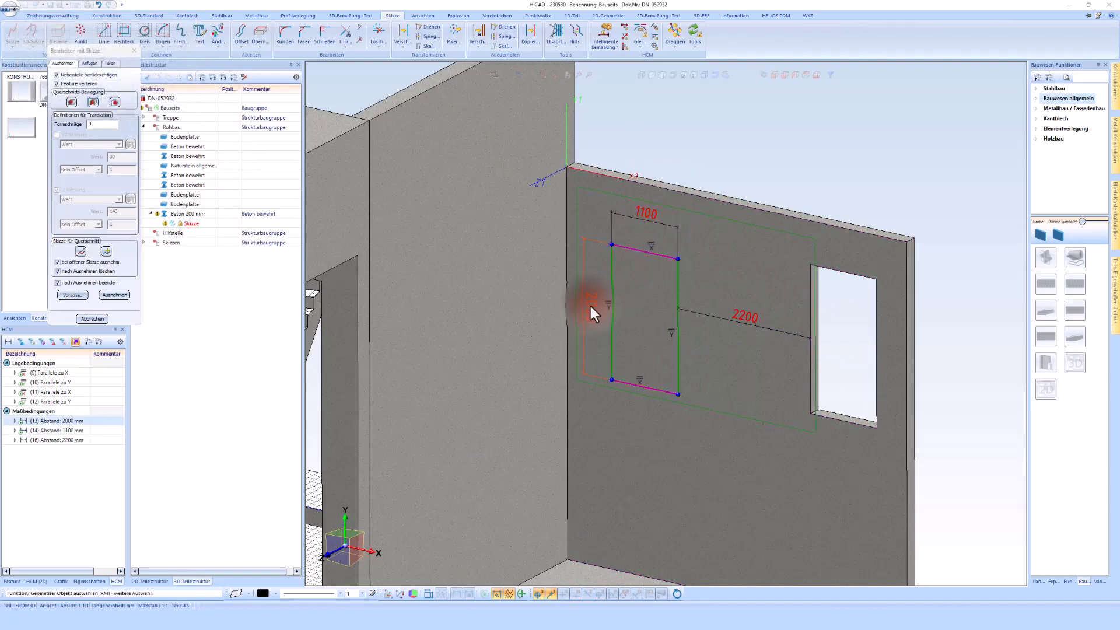
pyautogui.click(626, 406)
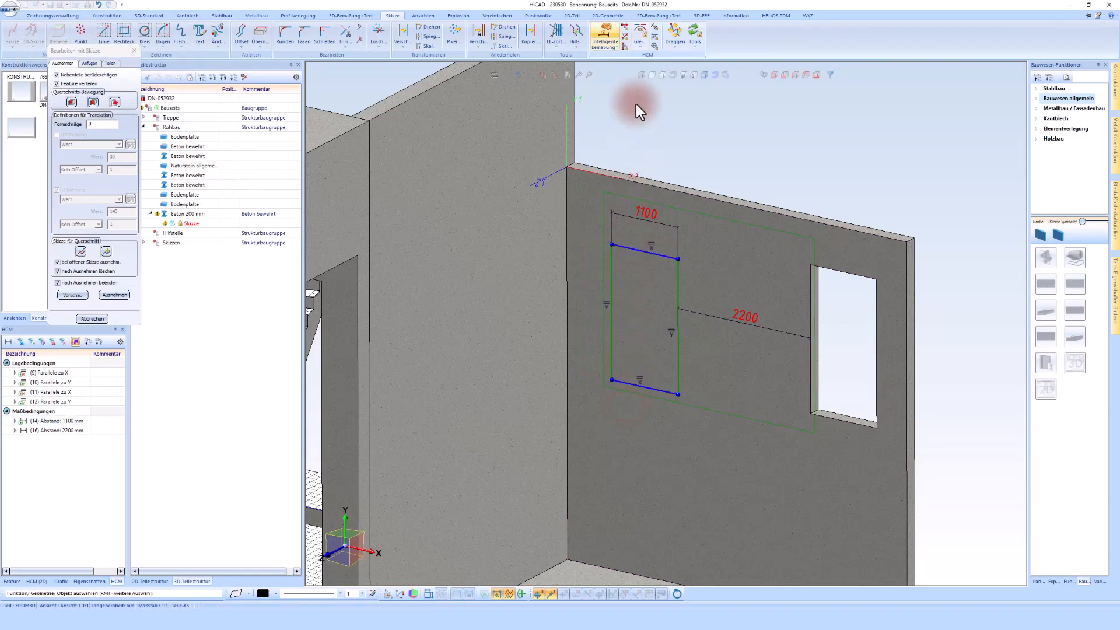
# - Constrain the rectangle's upper and lower edges collinear with those of the existing window and cut the opening through the wall
pyautogui.click(642, 38)
pyautogui.click(828, 267)
pyautogui.click(670, 392)
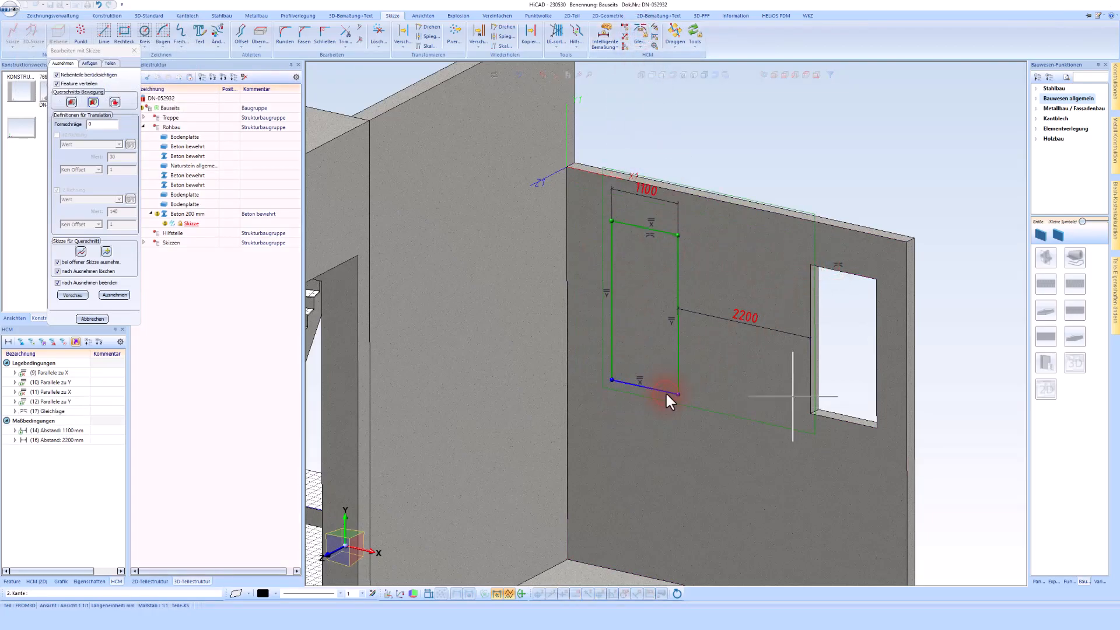
pyautogui.click(658, 392)
pyautogui.click(829, 419)
pyautogui.click(120, 297)
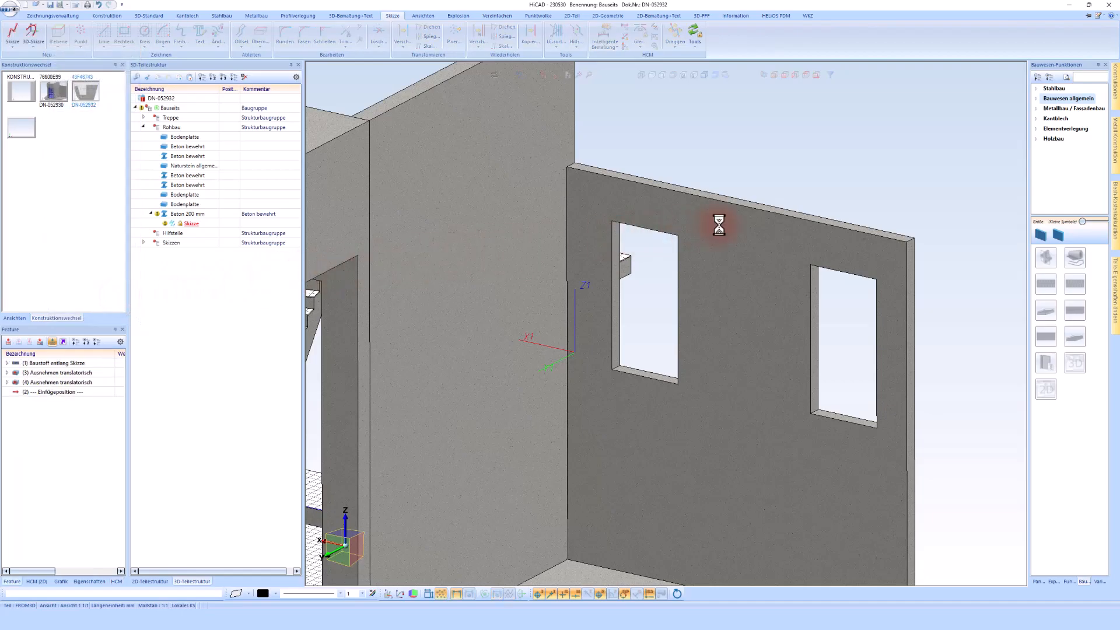
# - Switch to the Gesamtmodell drawing and update its referenced Bauseits assembly to the newer version
pyautogui.scroll(-3, 718, 223)
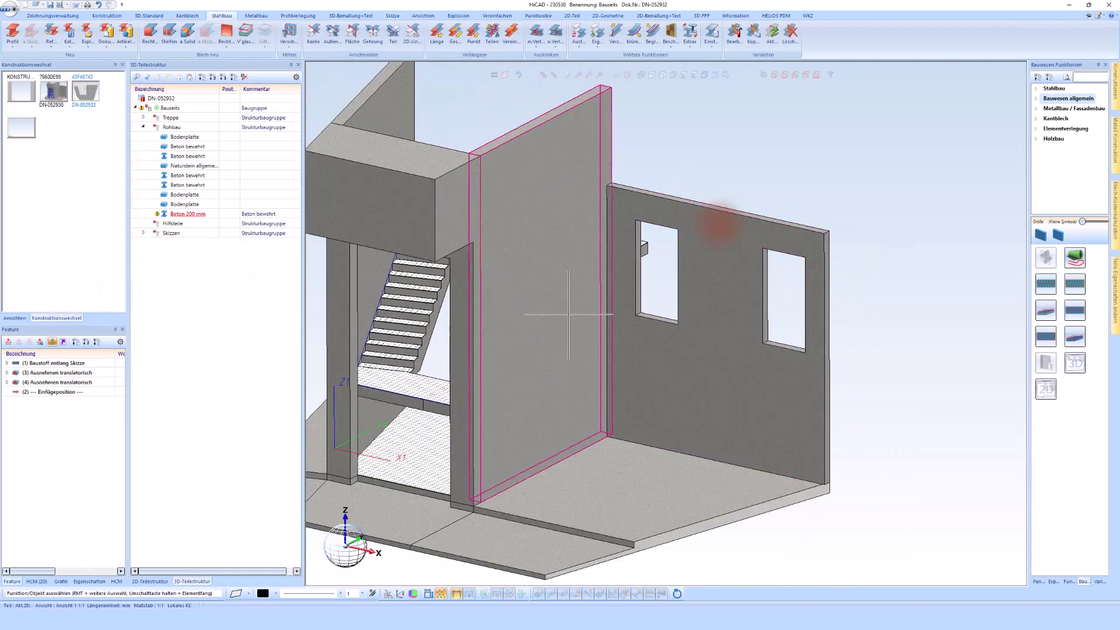
pyautogui.scroll(-2, 709, 301)
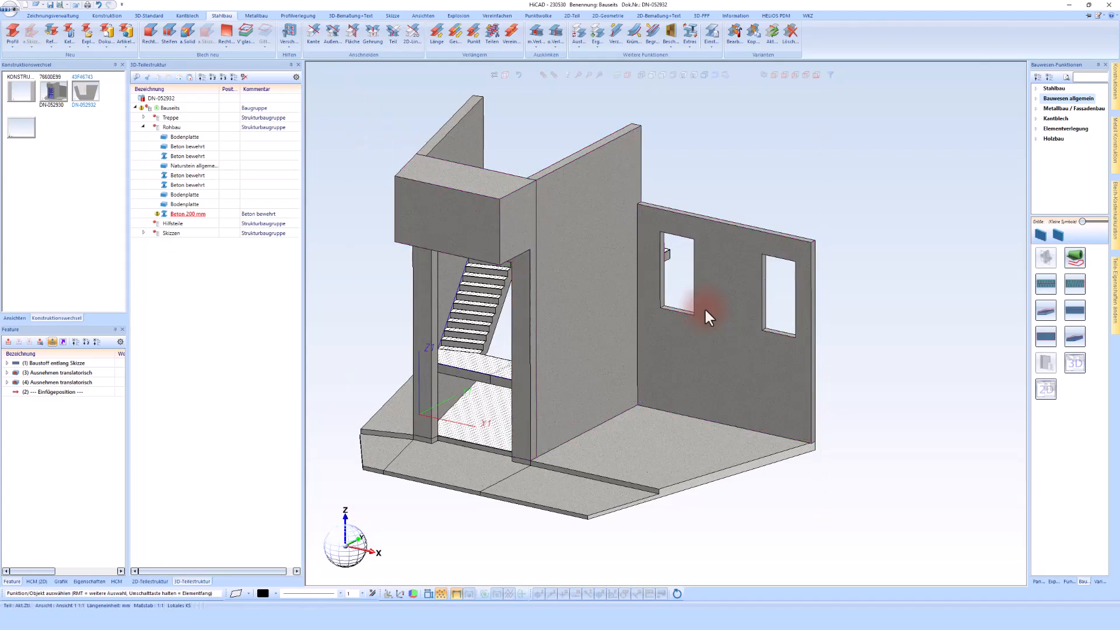
pyautogui.click(56, 91)
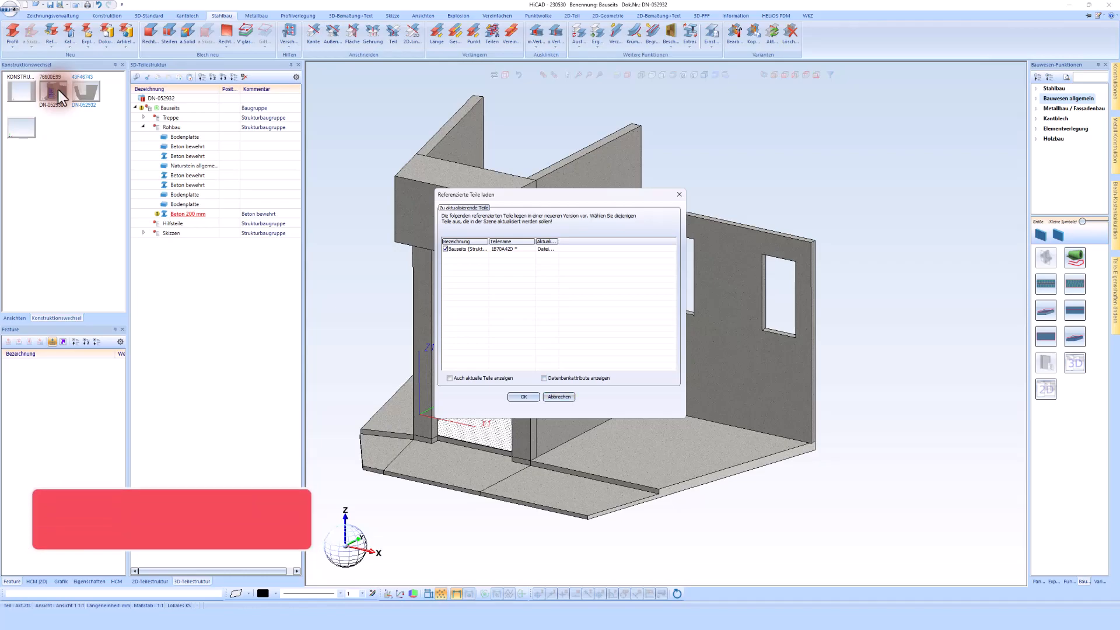
pyautogui.click(523, 397)
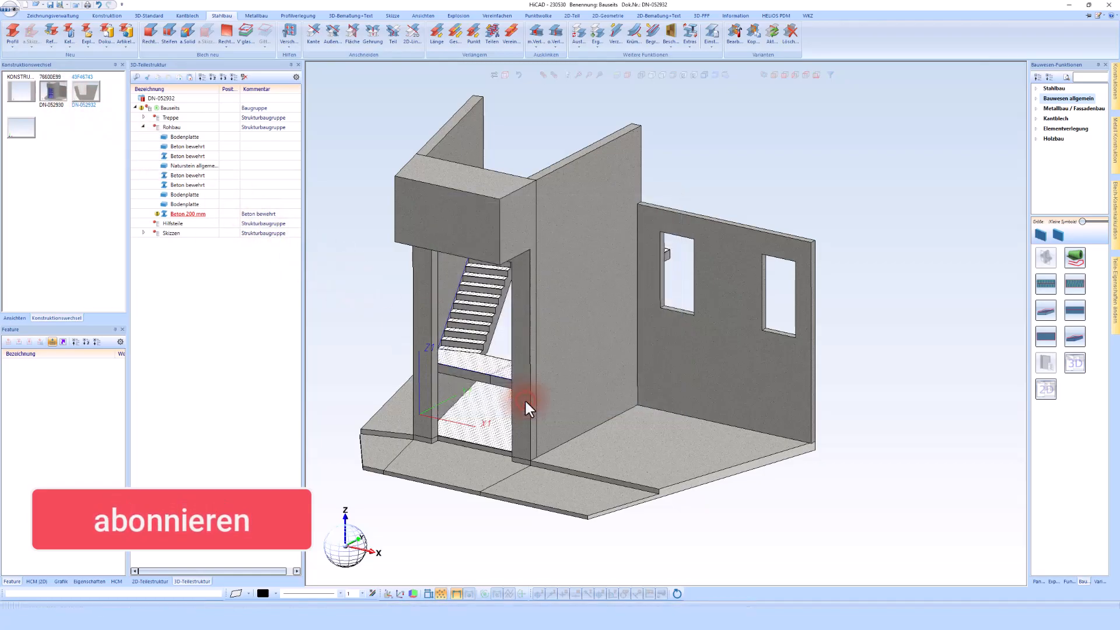
# - Select the new window opening's edge in the overall model to show its cut-out feature and dimensions
pyautogui.scroll(3, 525, 399)
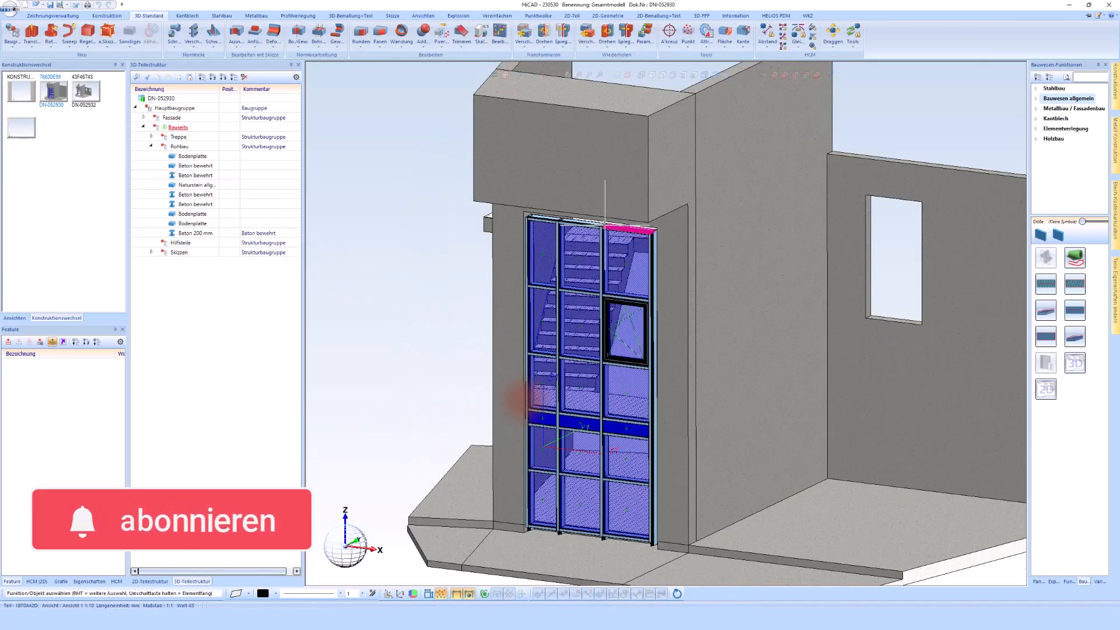
pyautogui.scroll(3, 525, 400)
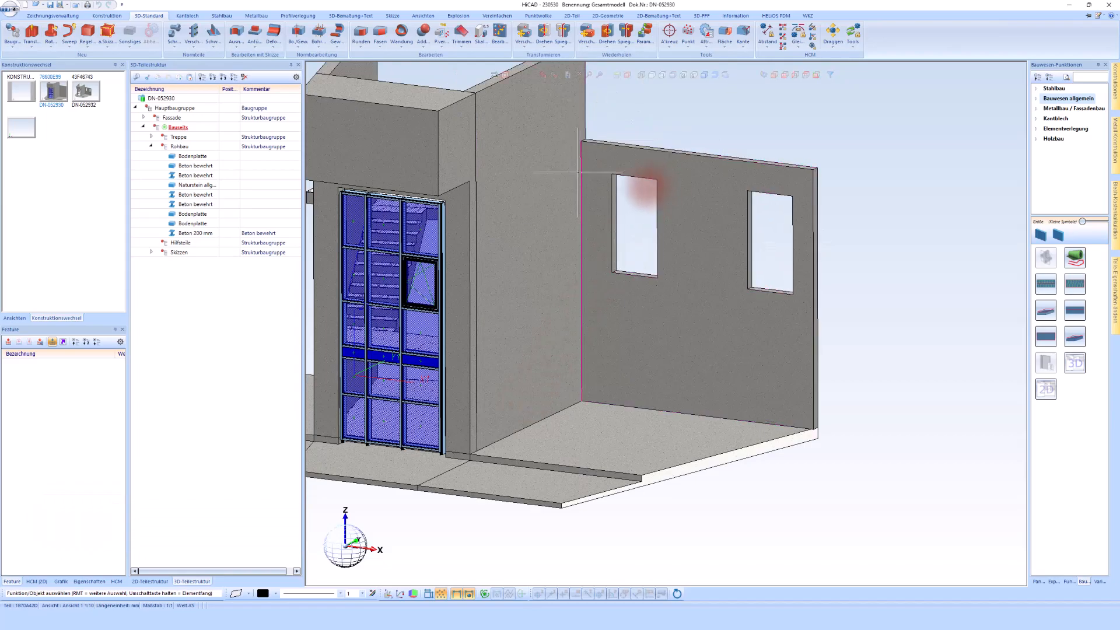
pyautogui.scroll(-2, 658, 188)
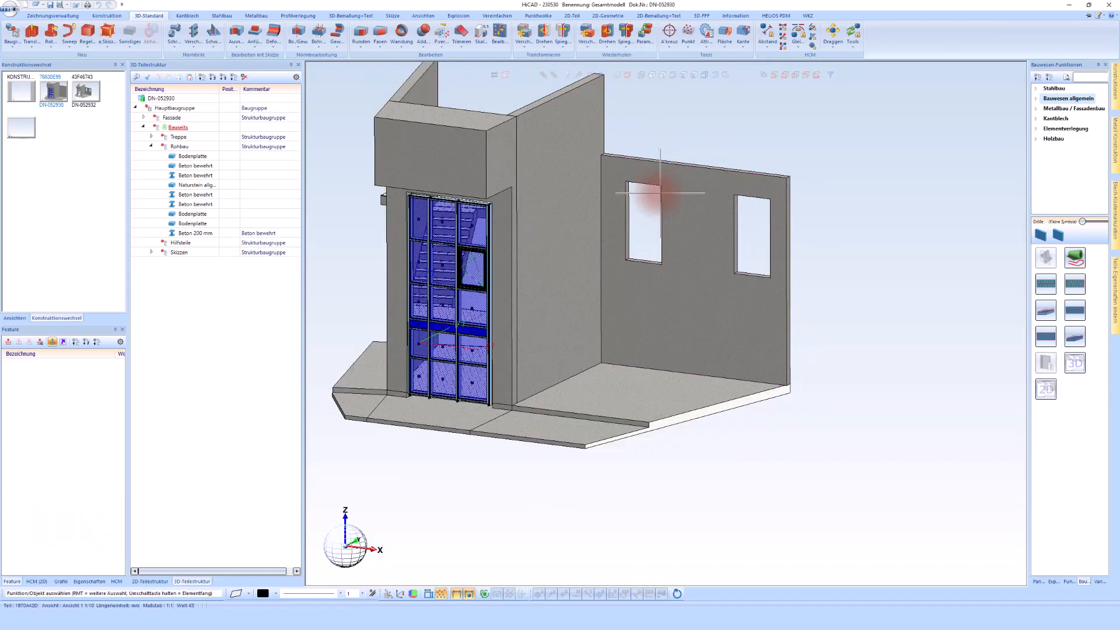
pyautogui.scroll(1, 657, 188)
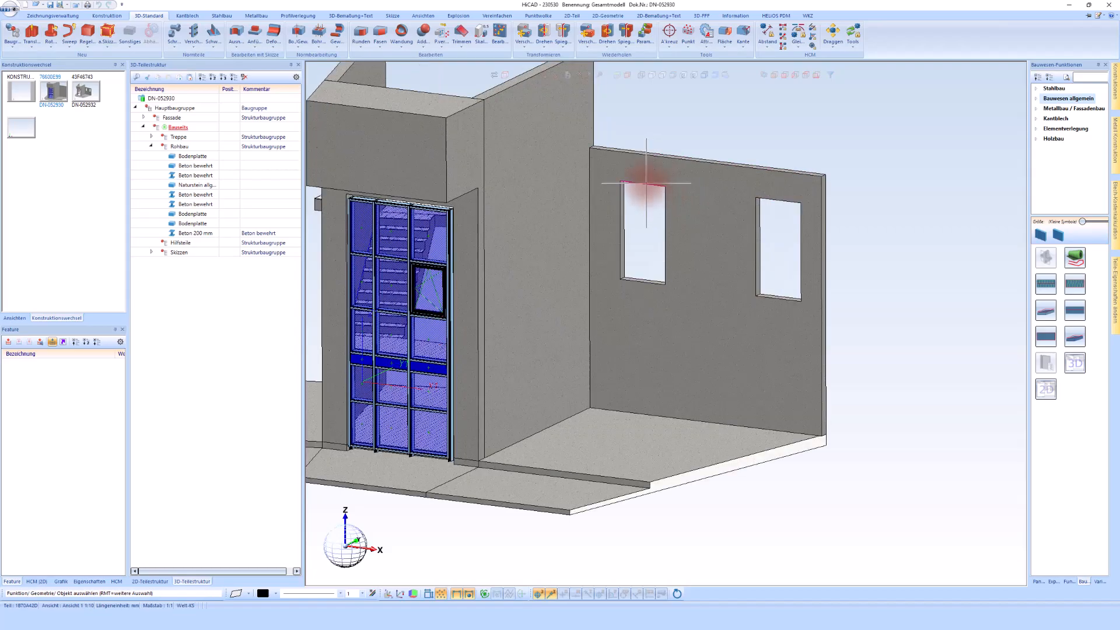
pyautogui.click(645, 184)
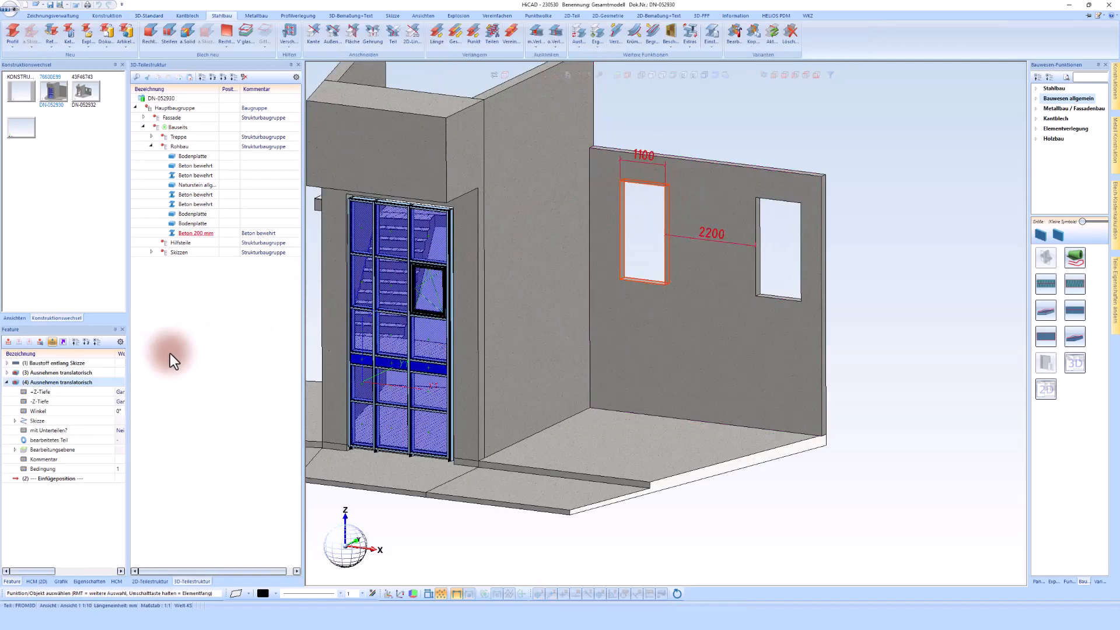
# - Delete the 1100 mm wide window opening's cut-out feature from the wall and update the referenced Bauseits part in its own drawing
pyautogui.rightClick(82, 382)
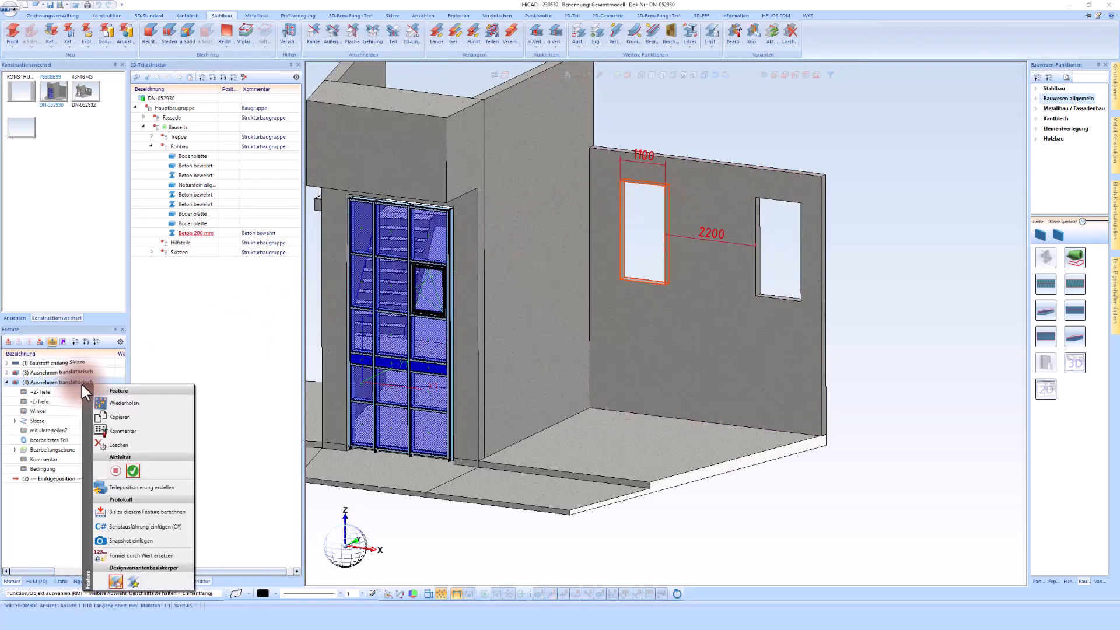
pyautogui.click(124, 448)
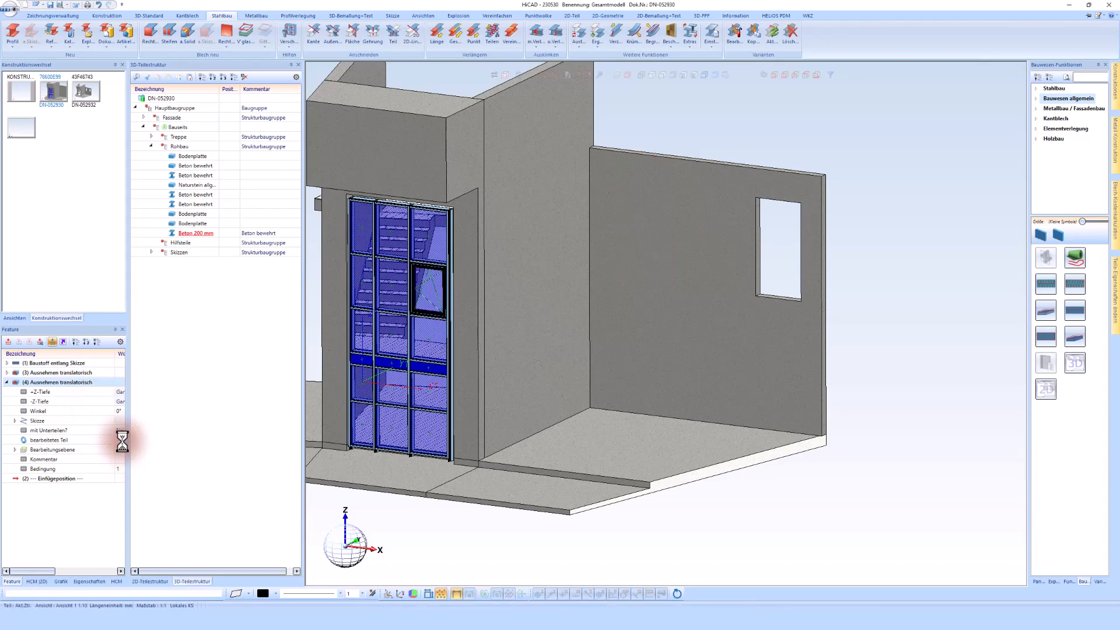
pyautogui.click(84, 93)
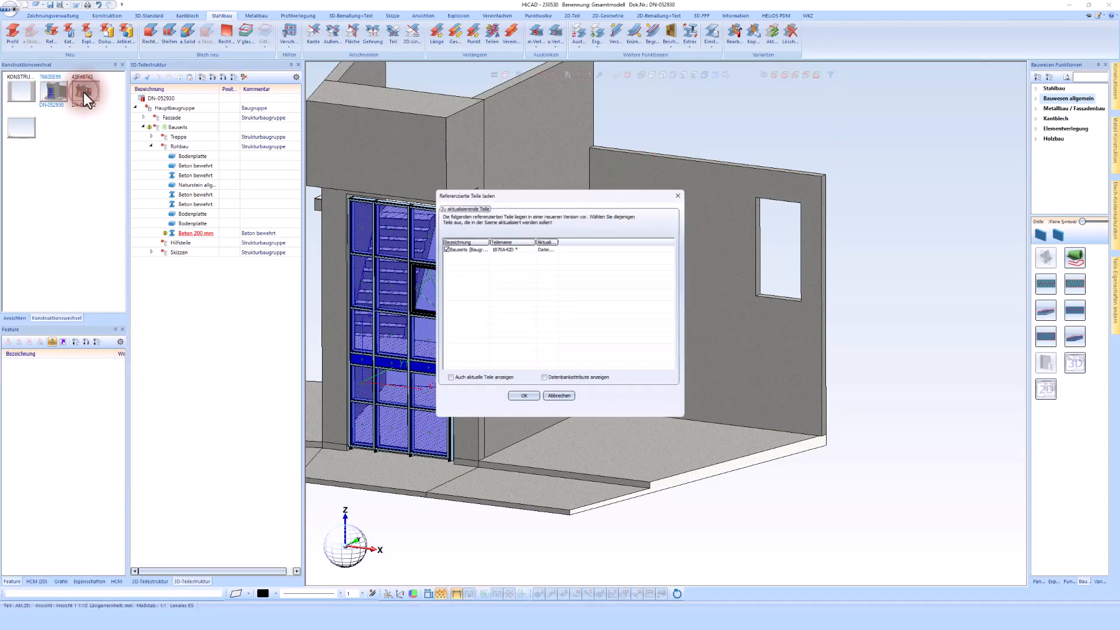
pyautogui.click(522, 399)
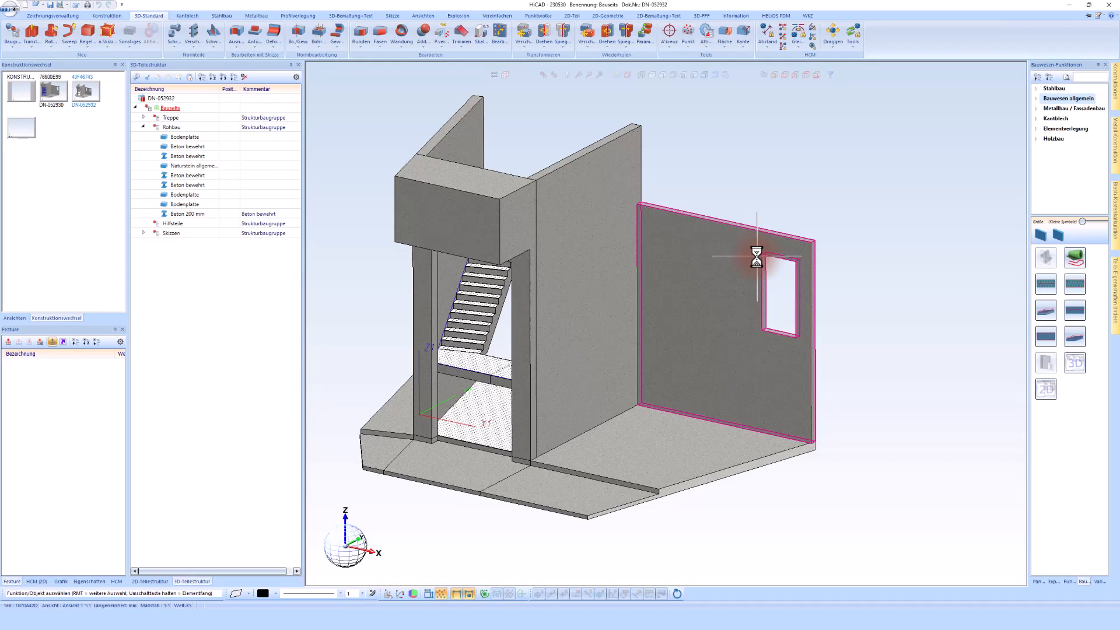
# - Return to the Gesamtmodell drawing and copy the Fassade assembly's Sachnummer text from its part attributes
pyautogui.click(51, 91)
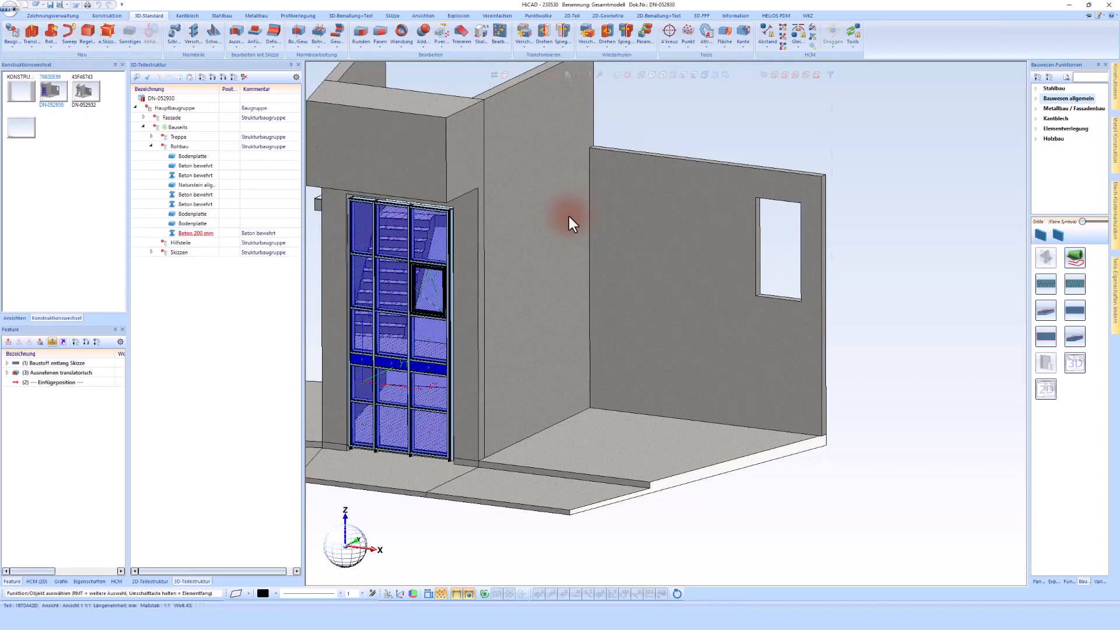
pyautogui.scroll(-3, 140, 126)
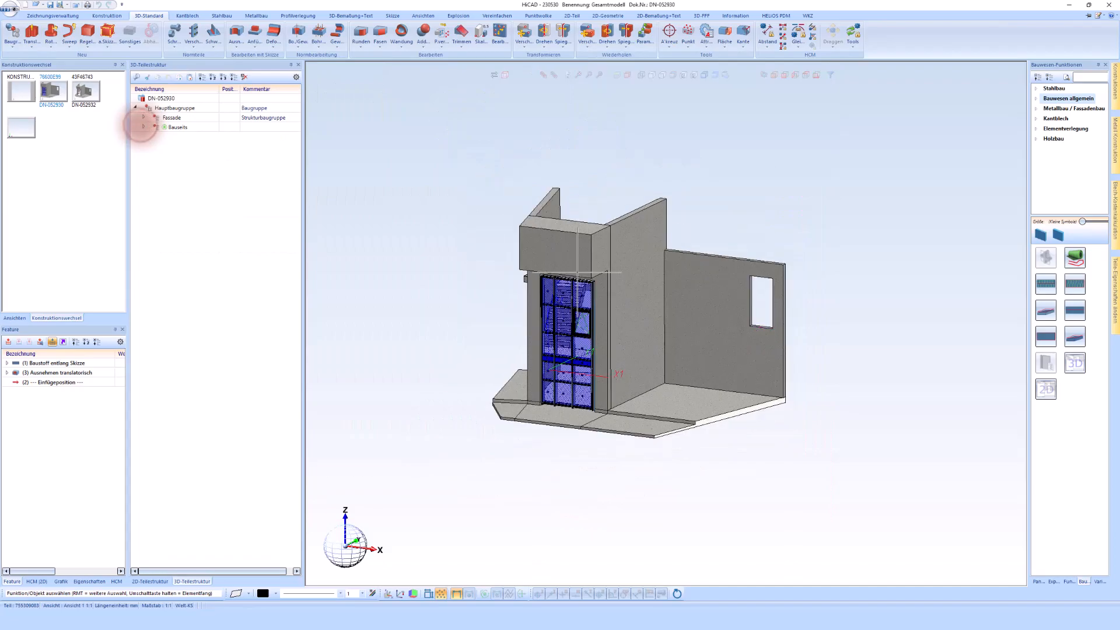
pyautogui.click(144, 117)
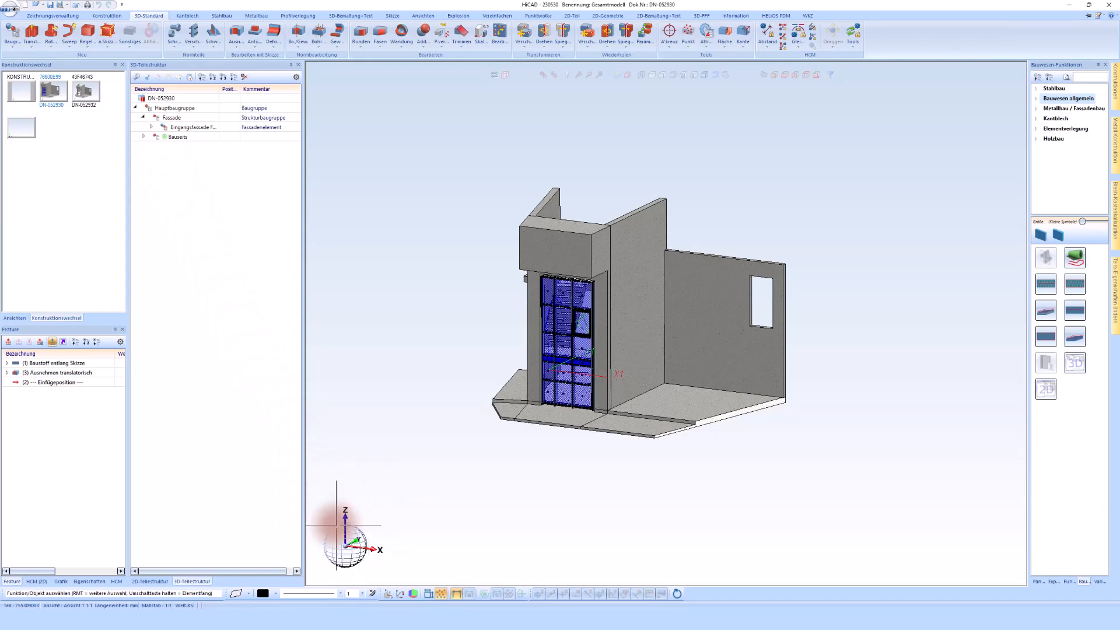
pyautogui.doubleClick(166, 117)
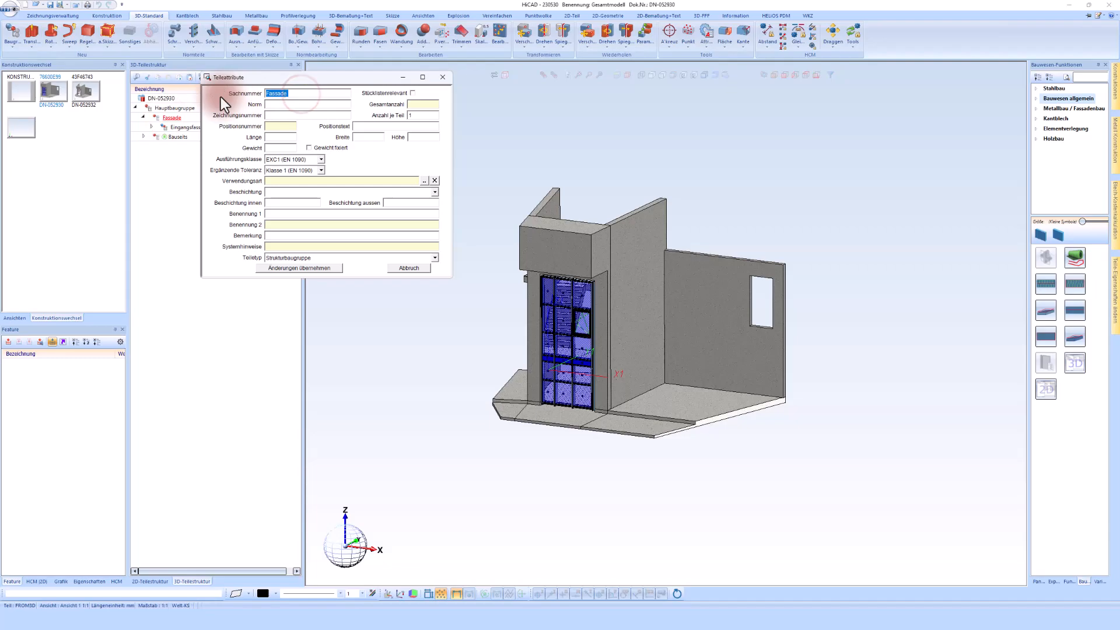
pyautogui.rightClick(270, 92)
pyautogui.click(294, 122)
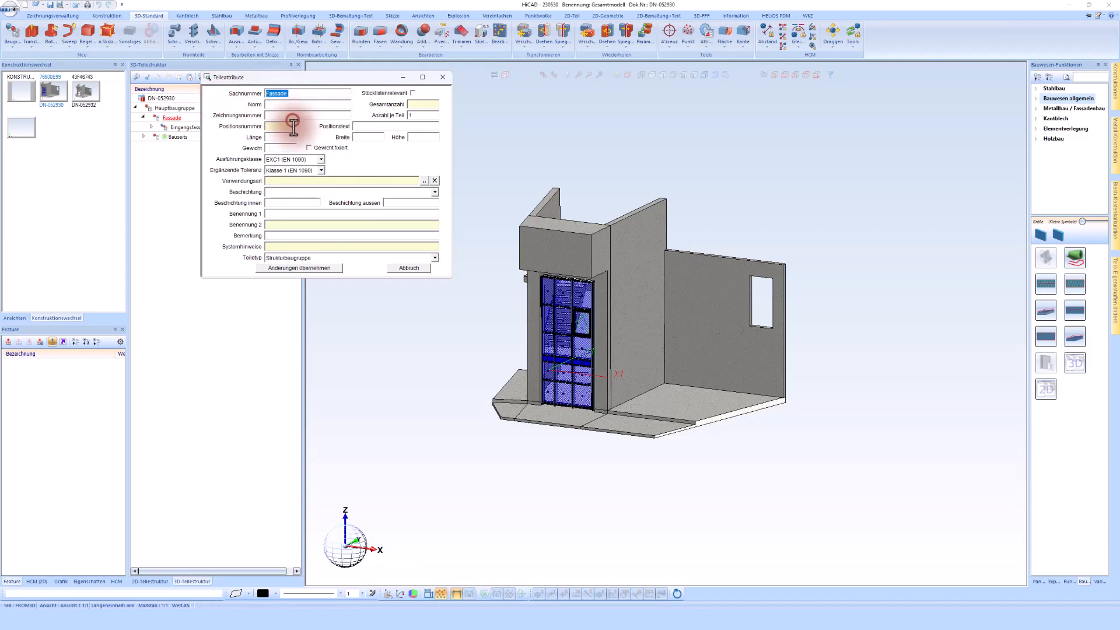
pyautogui.click(323, 269)
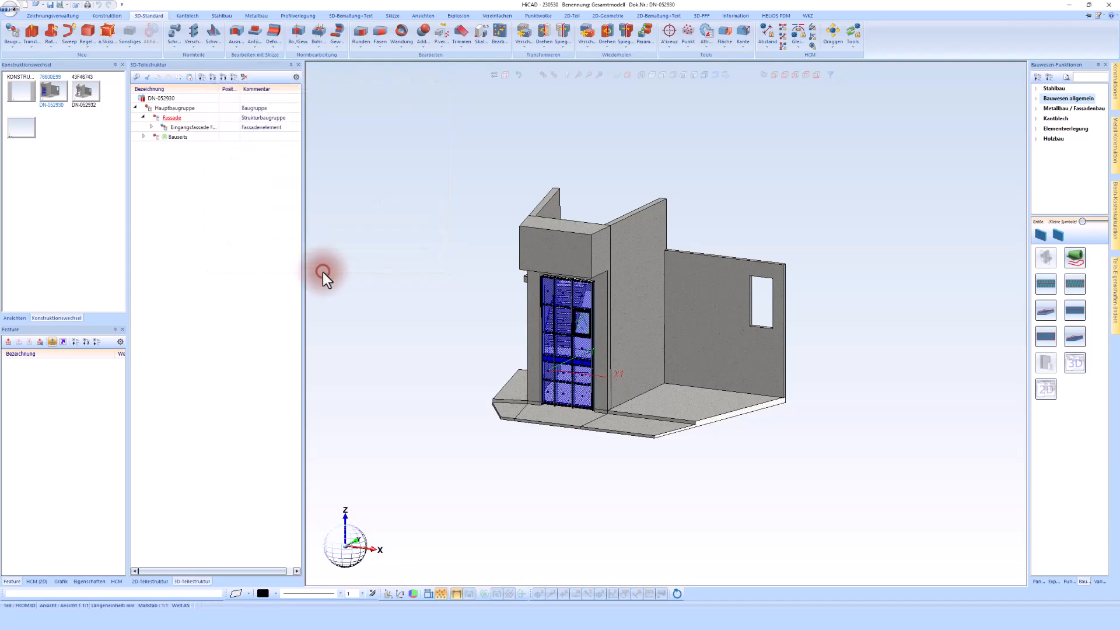
# - Save the Fassade assembly as an external reference with its own part drawing and a new article master, marked not relevant to the parts list
pyautogui.rightClick(173, 122)
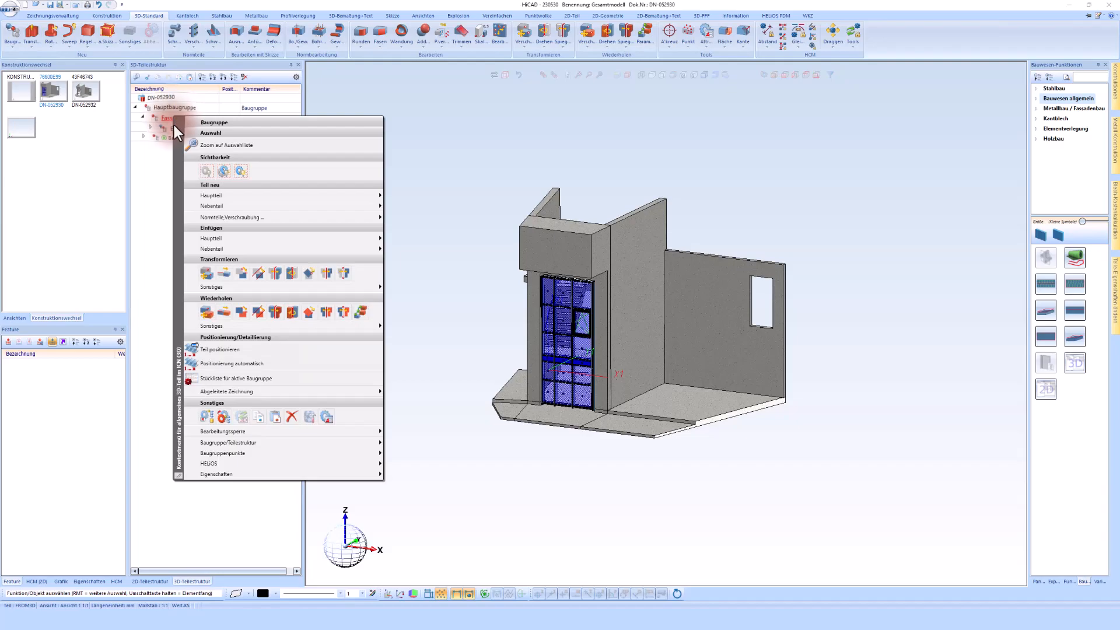
pyautogui.click(209, 415)
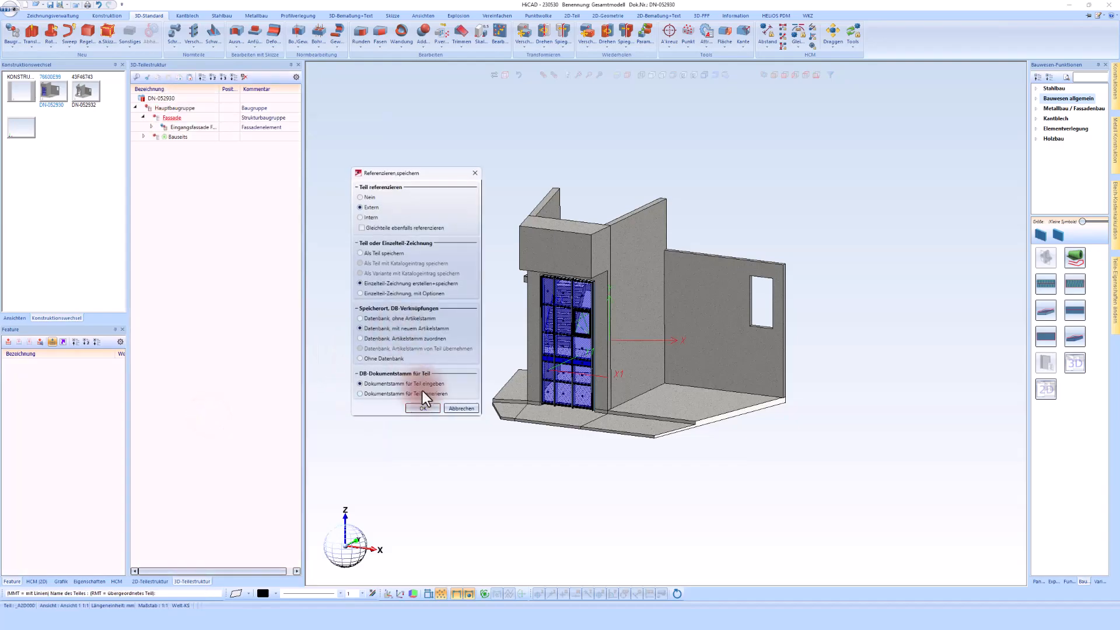
pyautogui.click(429, 411)
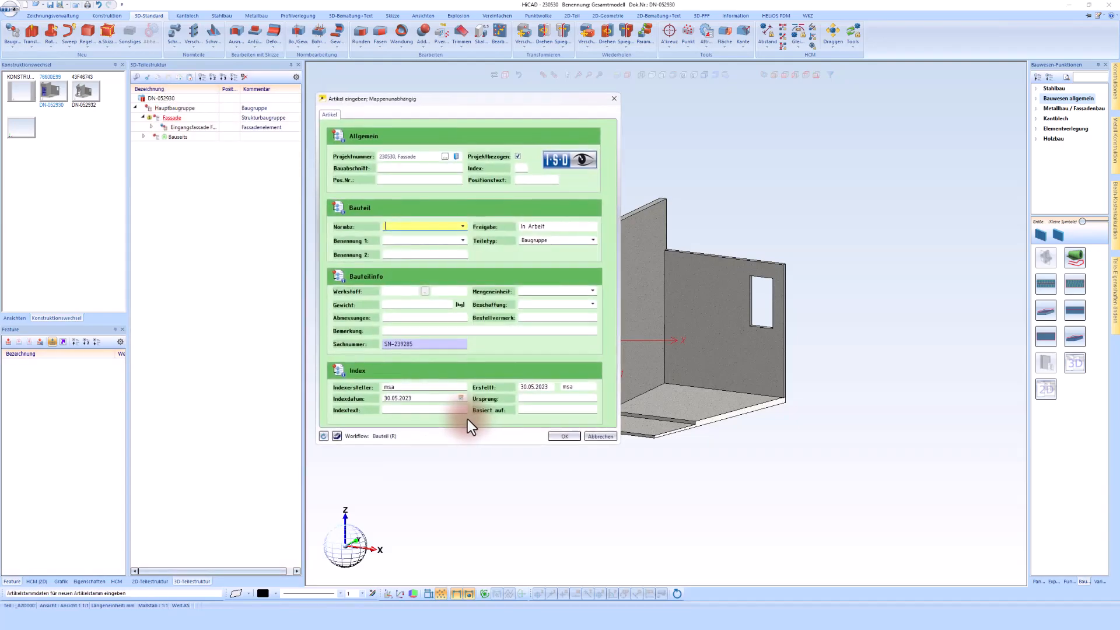
pyautogui.click(554, 435)
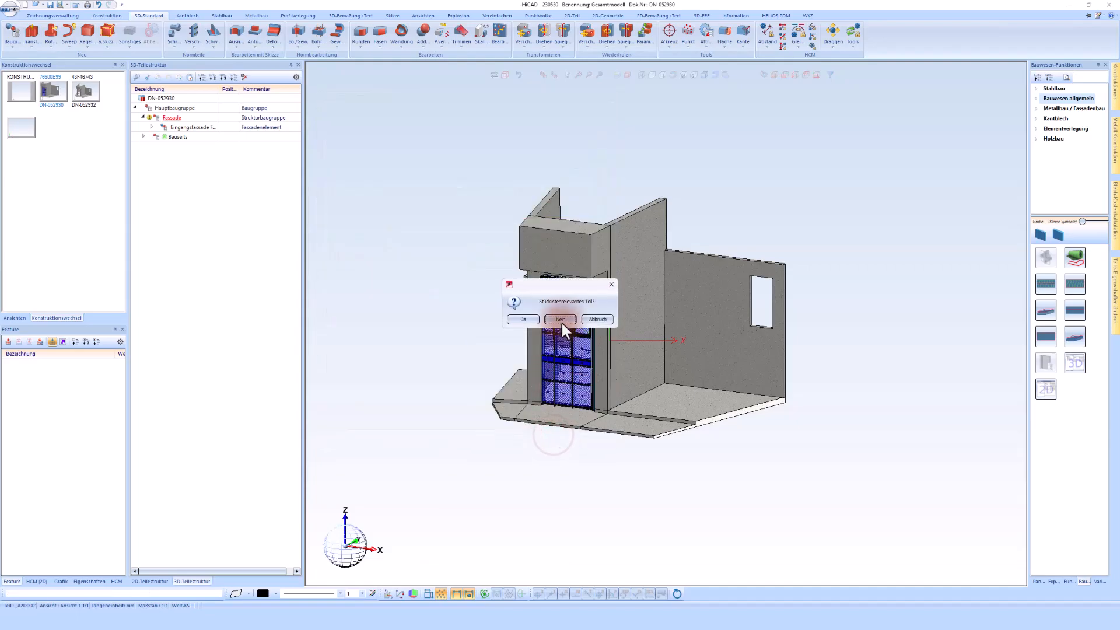
pyautogui.click(559, 319)
# - Name both the part document and the drawing document Fassade, toggle the drawing's Positionierung option, and complete the save
pyautogui.click(222, 211)
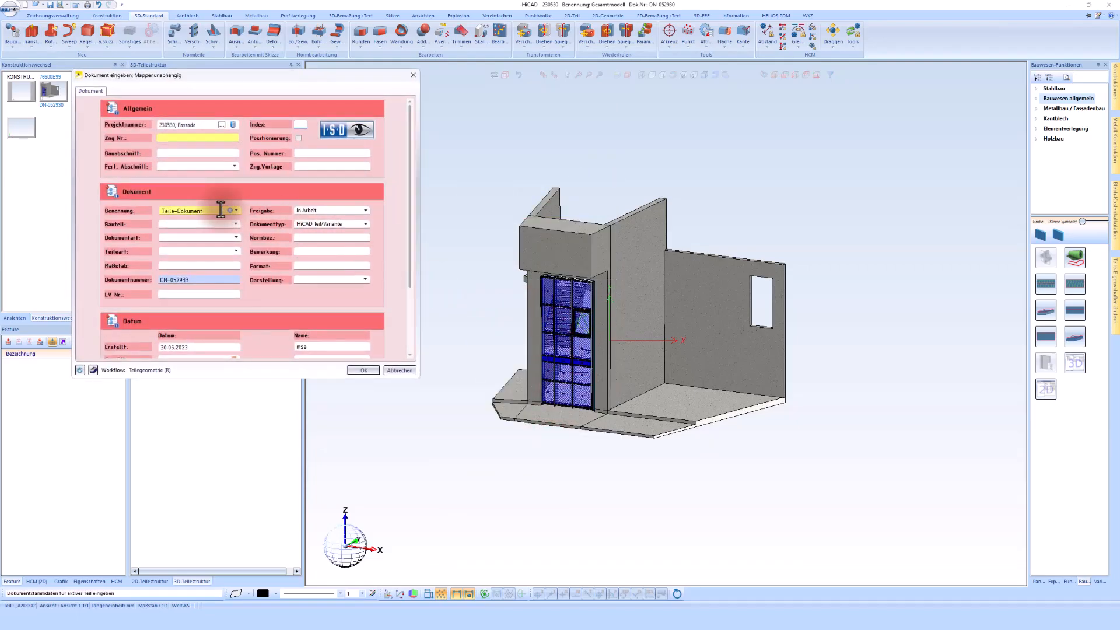
pyautogui.write('Fassade')
pyautogui.click(357, 369)
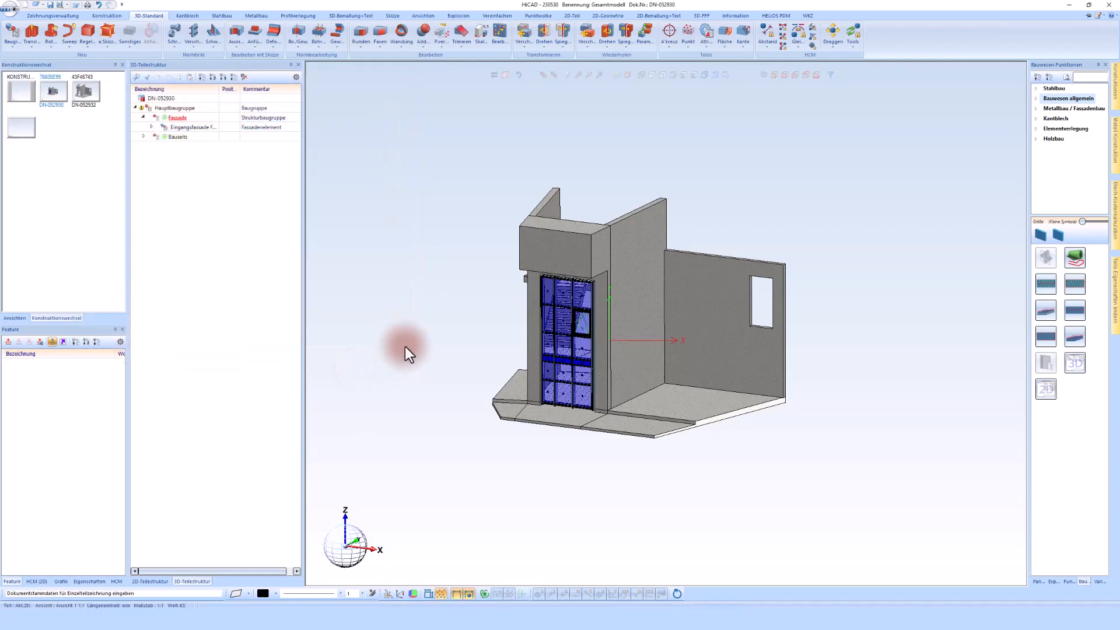
pyautogui.click(218, 209)
pyautogui.click(297, 138)
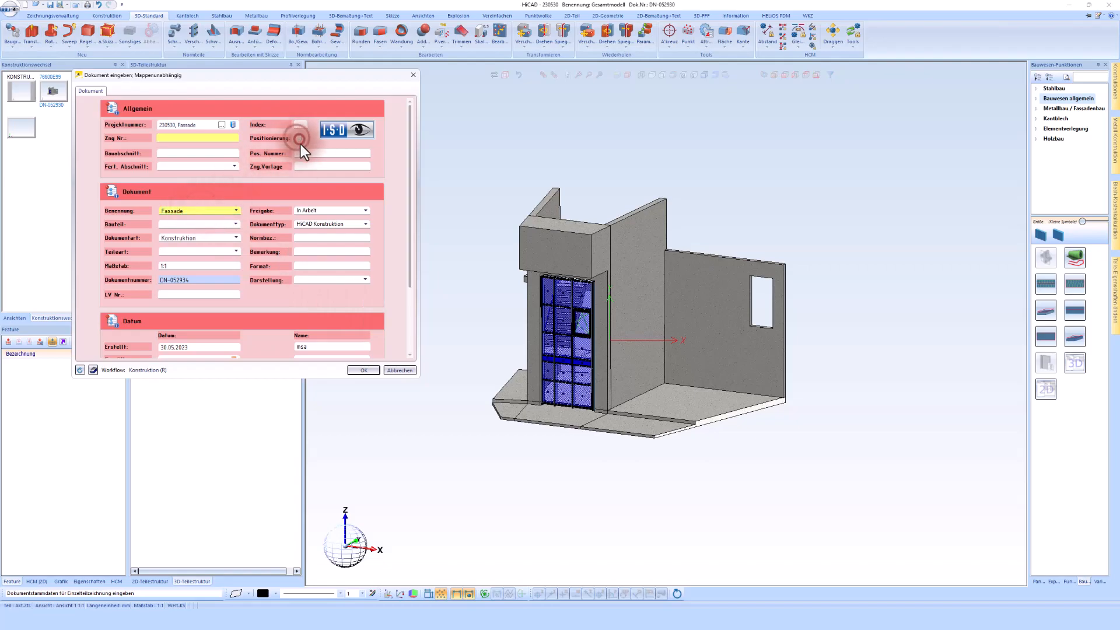
pyautogui.click(362, 371)
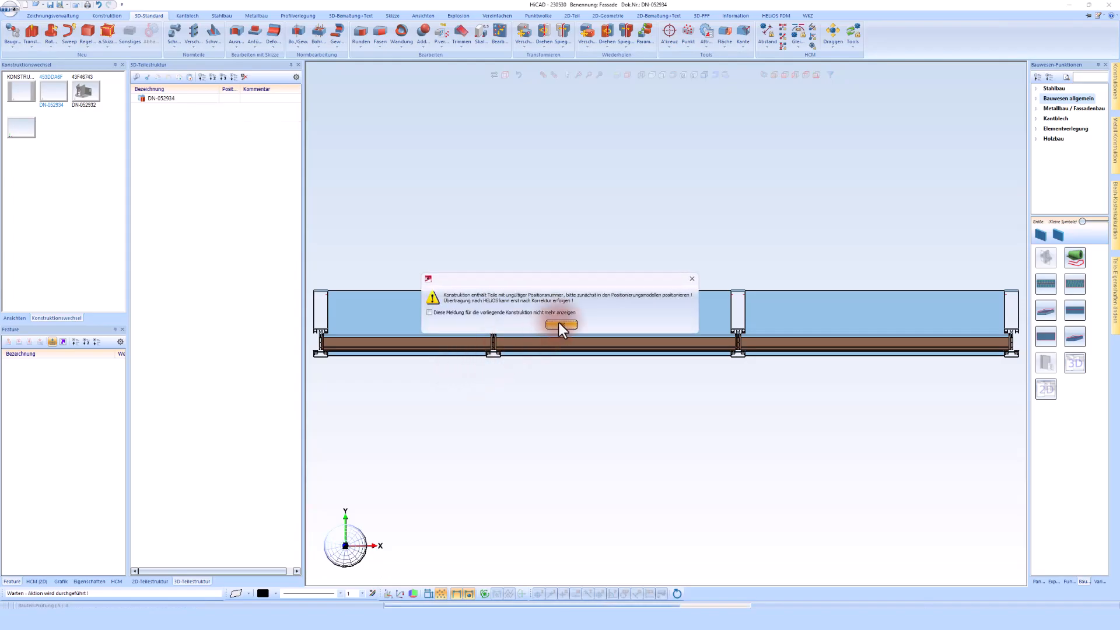
pyautogui.click(560, 325)
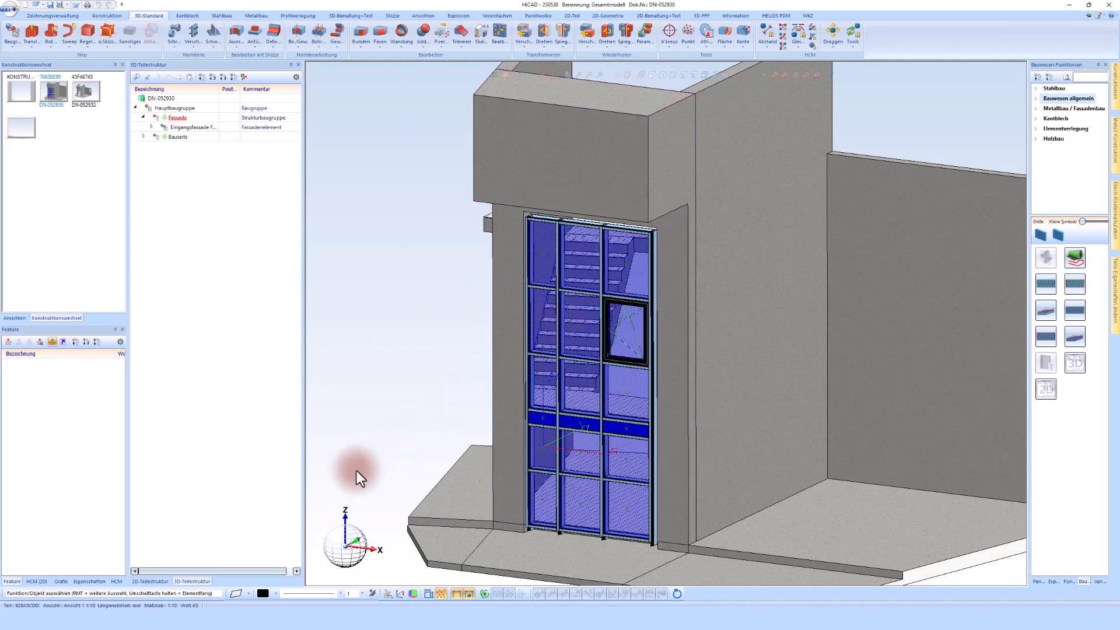
# - Switch to HELIOS Desktop, refresh the project's document list, and preview the Fassade part and drawing documents
pyautogui.click(154, 613)
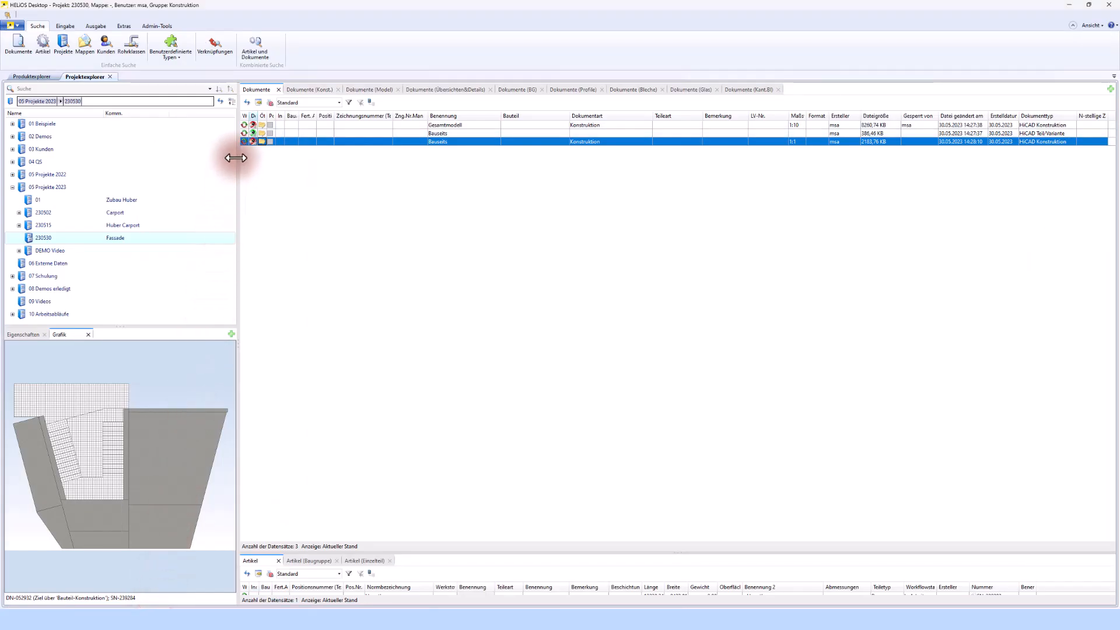
pyautogui.click(246, 103)
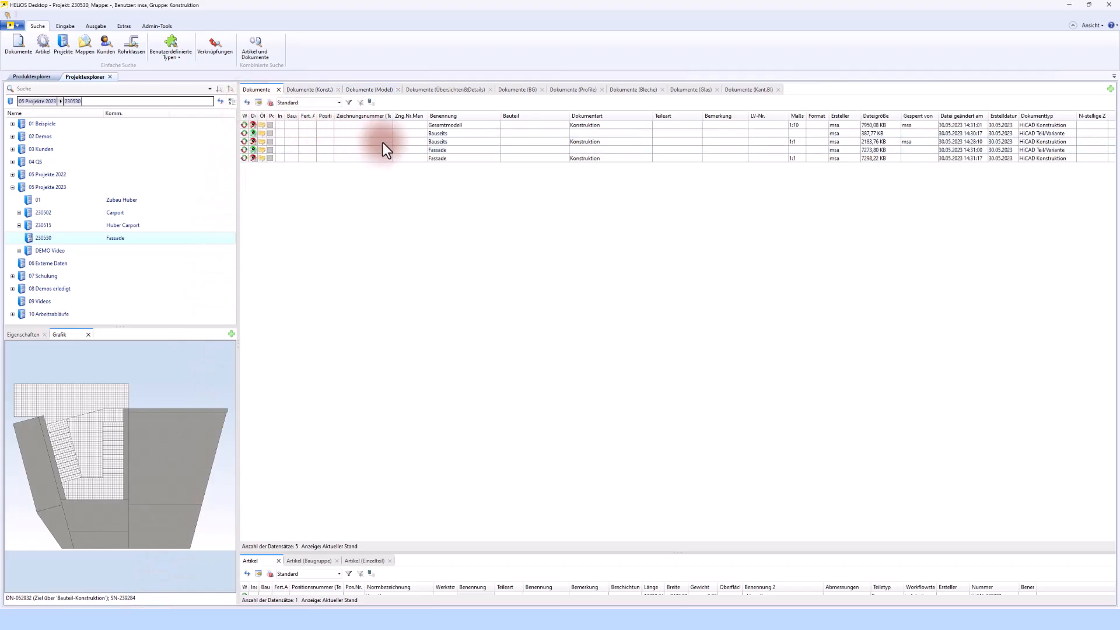
pyautogui.click(444, 158)
pyautogui.click(444, 151)
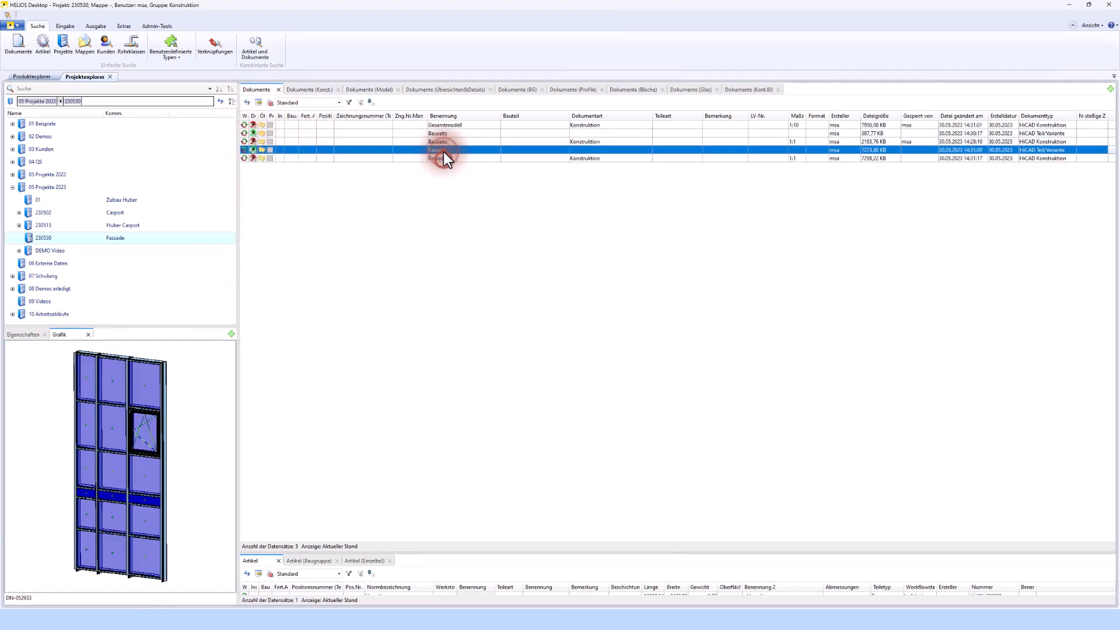
pyautogui.click(441, 158)
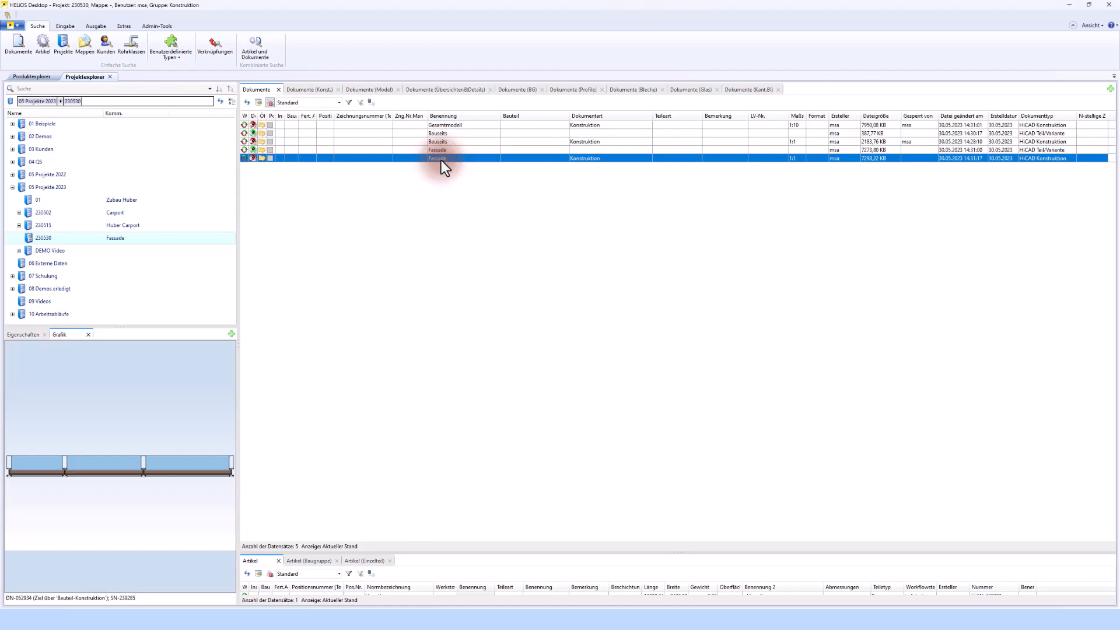
# - Compare the project's full document list with the list filtered to construction drawings
pyautogui.click(311, 88)
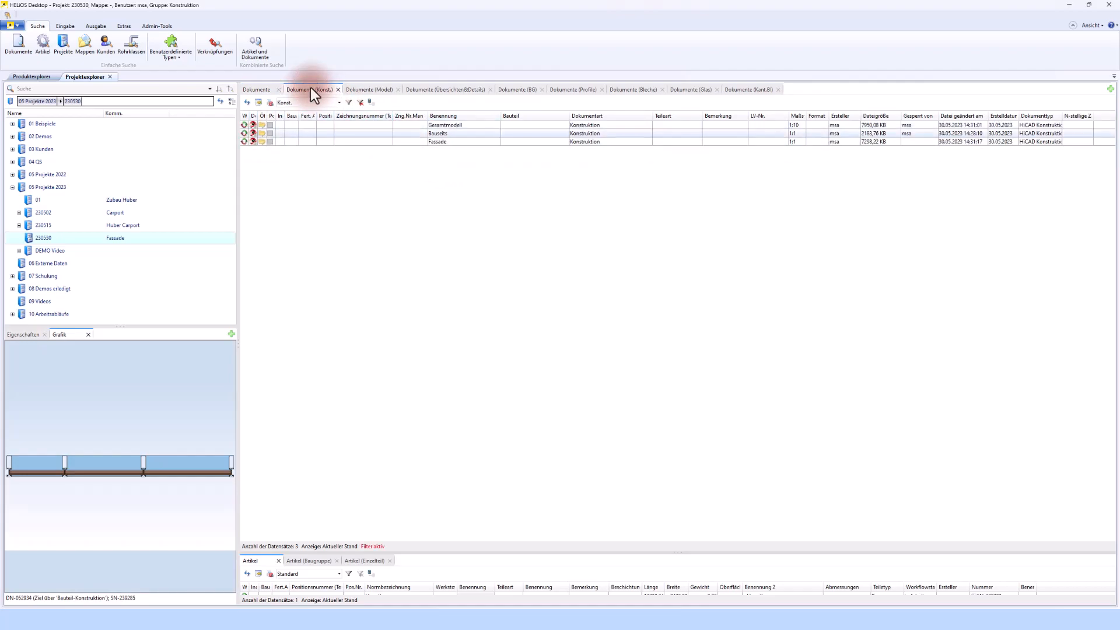
pyautogui.click(260, 89)
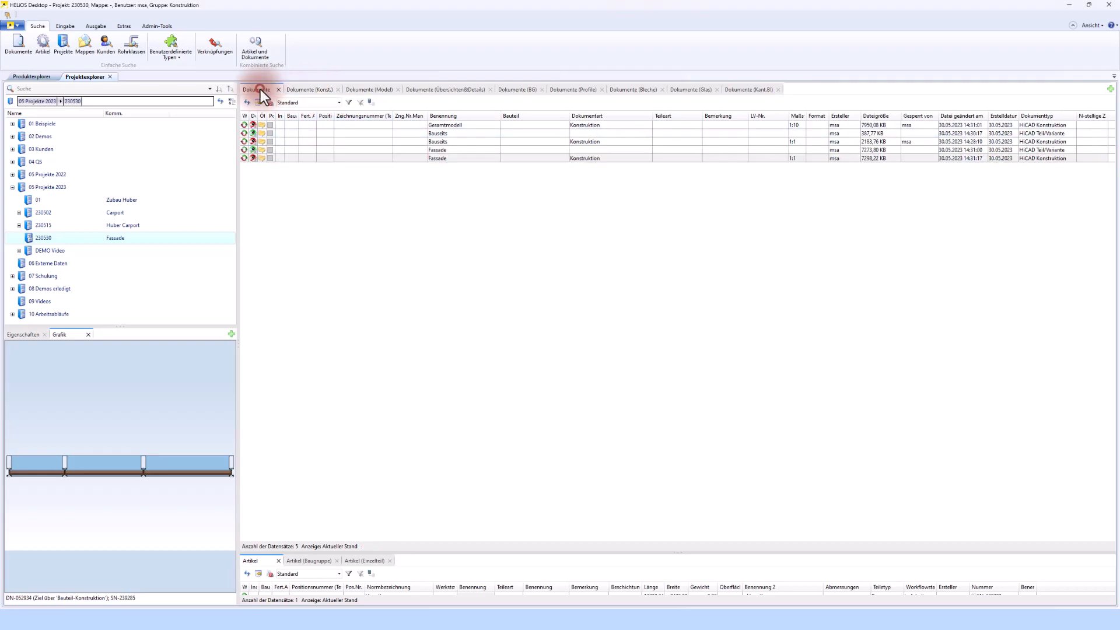
pyautogui.click(311, 90)
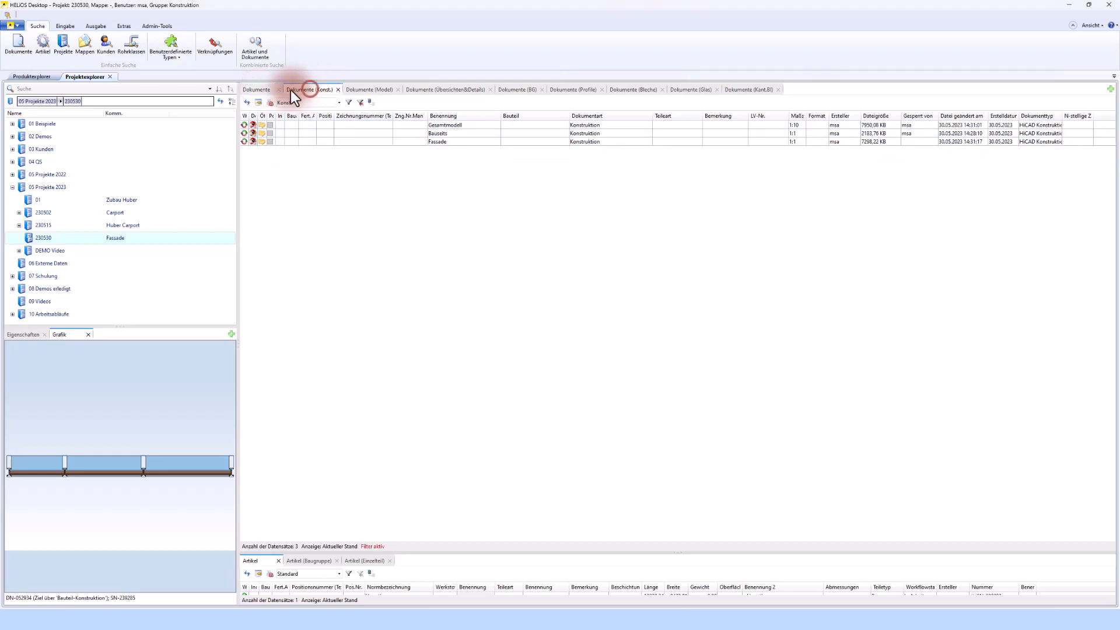
pyautogui.click(255, 90)
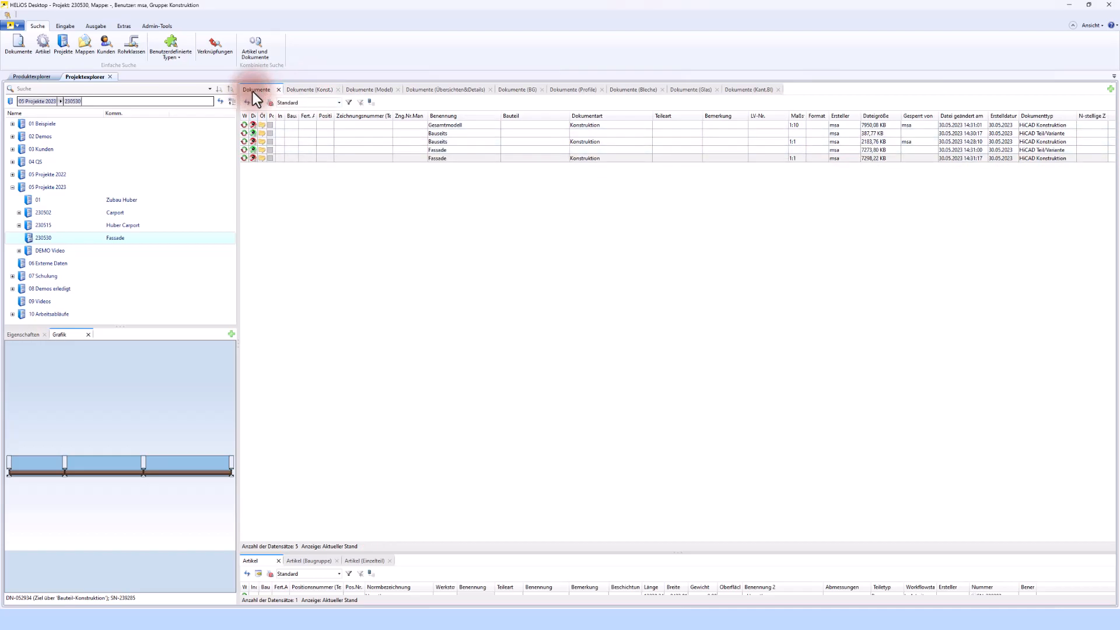
pyautogui.click(300, 90)
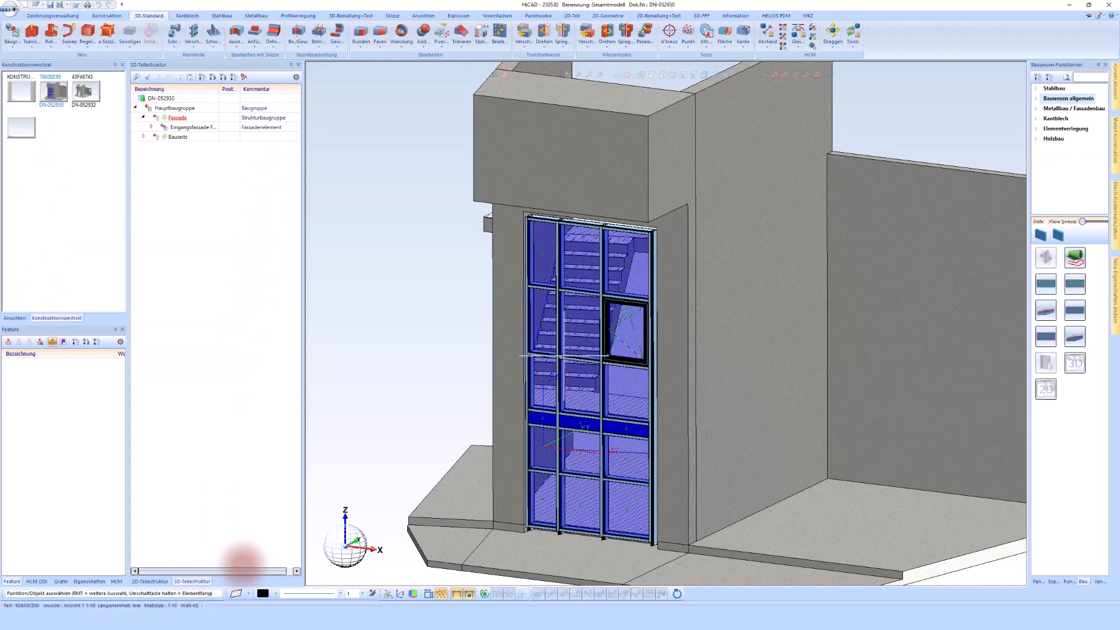
# - In HiCAD, add a subassembly named Eingangsfassade under Fassade, not relevant to the parts list and with part type Strukturbaugruppe
pyautogui.scroll(-3, 538, 320)
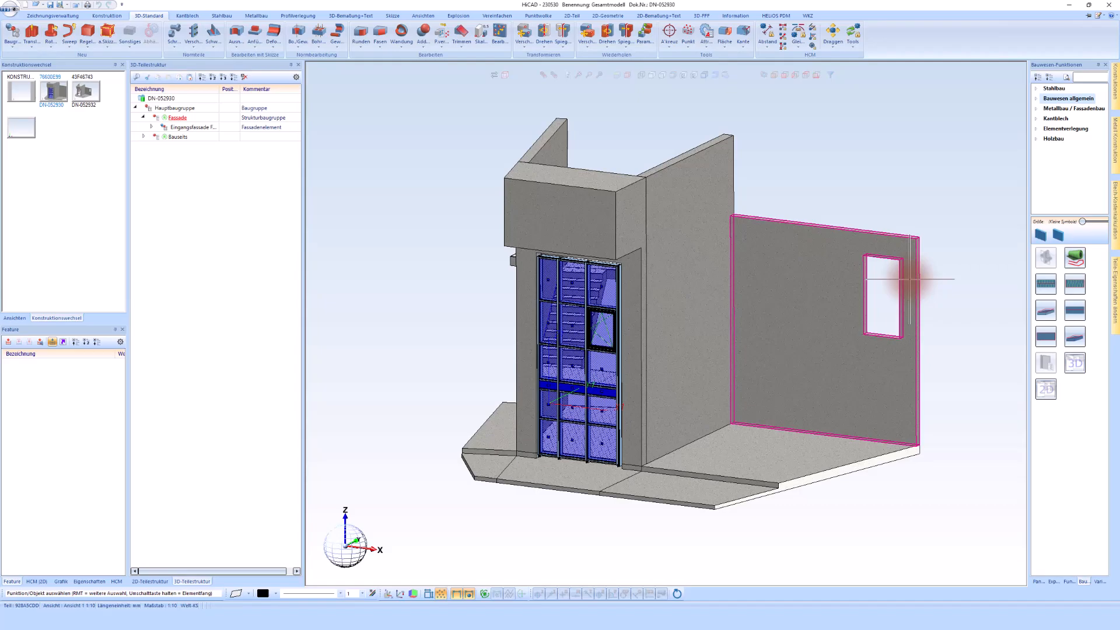
pyautogui.rightClick(177, 119)
pyautogui.click(225, 208)
pyautogui.click(417, 233)
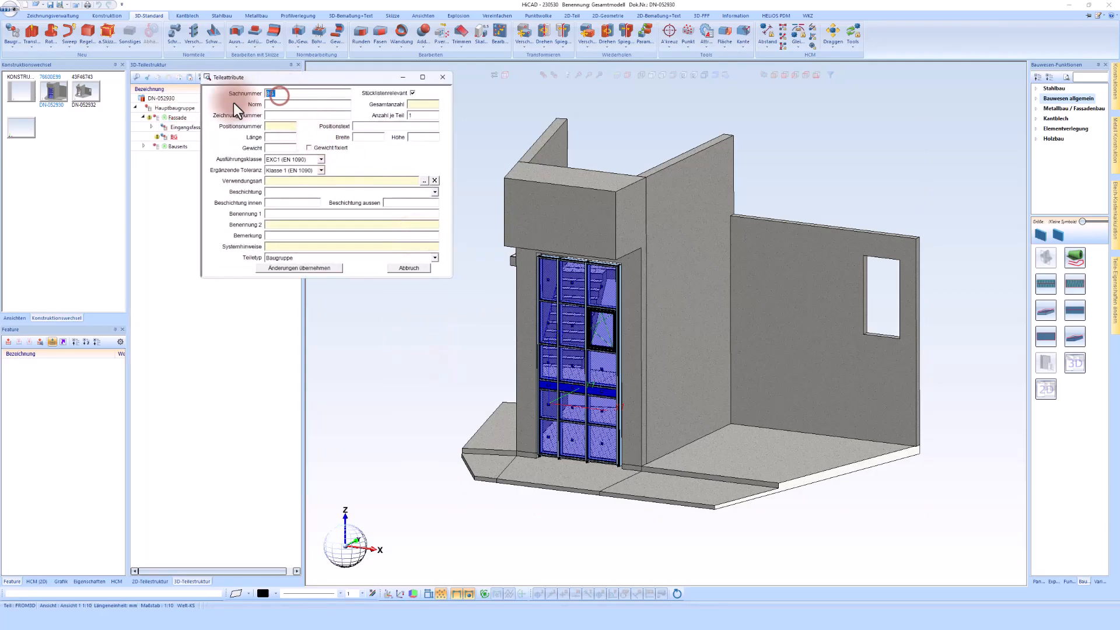
pyautogui.write('Eingangsfassade')
pyautogui.click(413, 93)
pyautogui.click(336, 258)
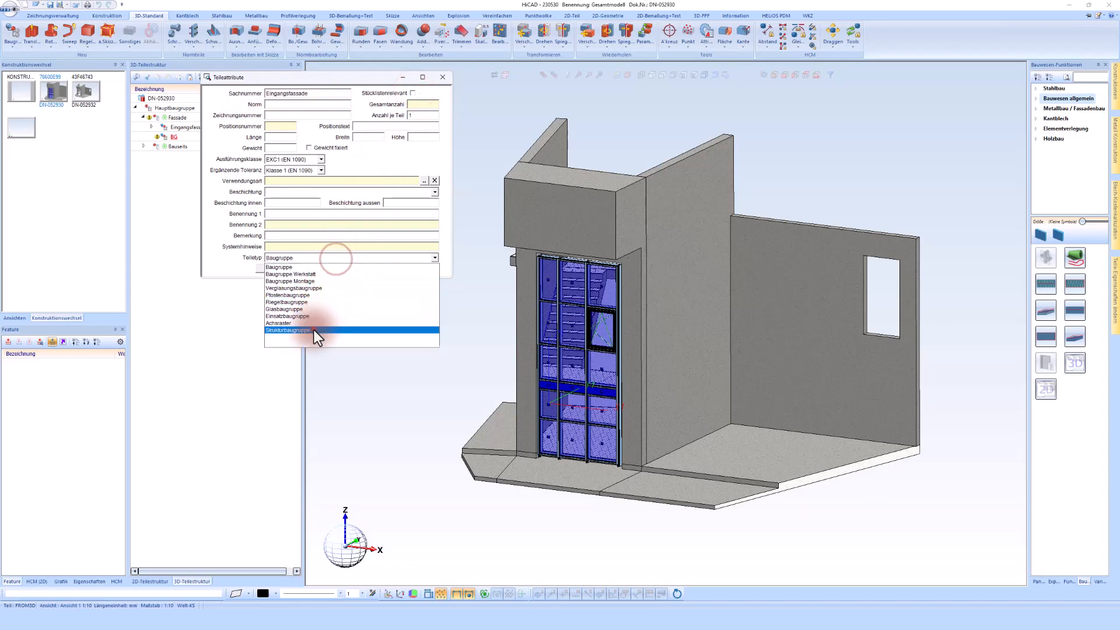
pyautogui.click(313, 329)
pyautogui.click(320, 269)
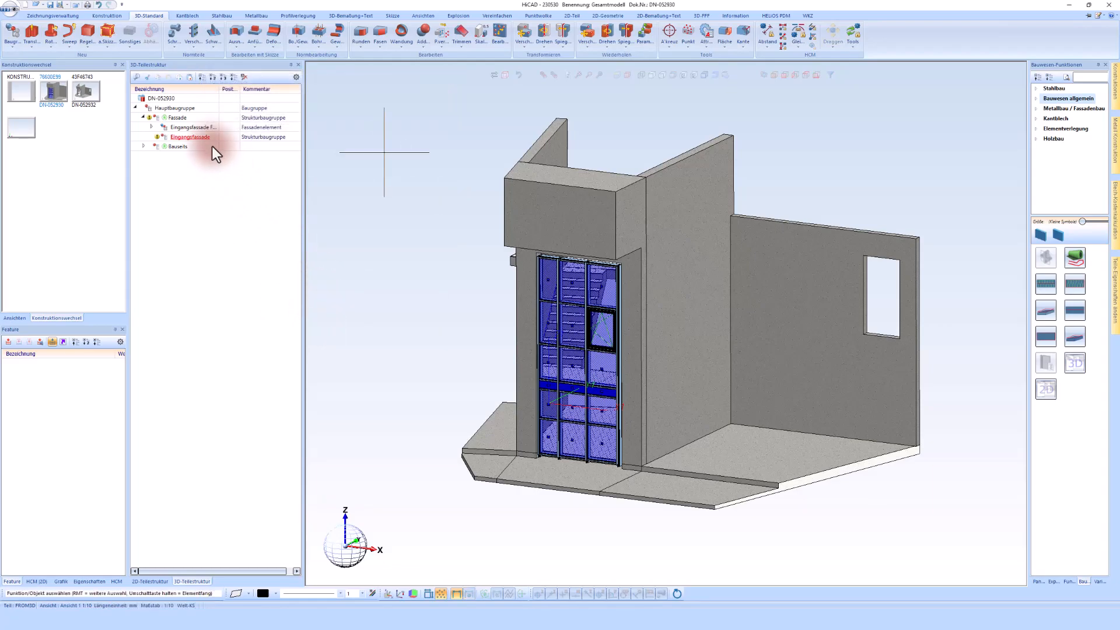
# - Move the existing facade element into the new Eingangsfassade assembly and make that assembly active
pyautogui.click(195, 128)
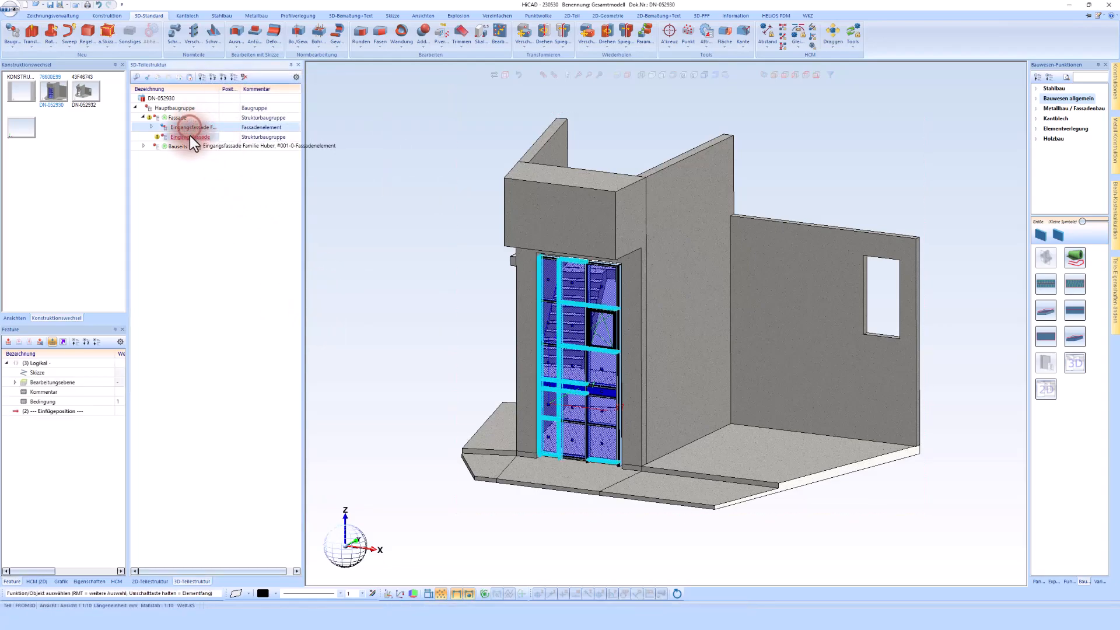
pyautogui.moveTo(190, 135); pyautogui.dragTo(190, 136)
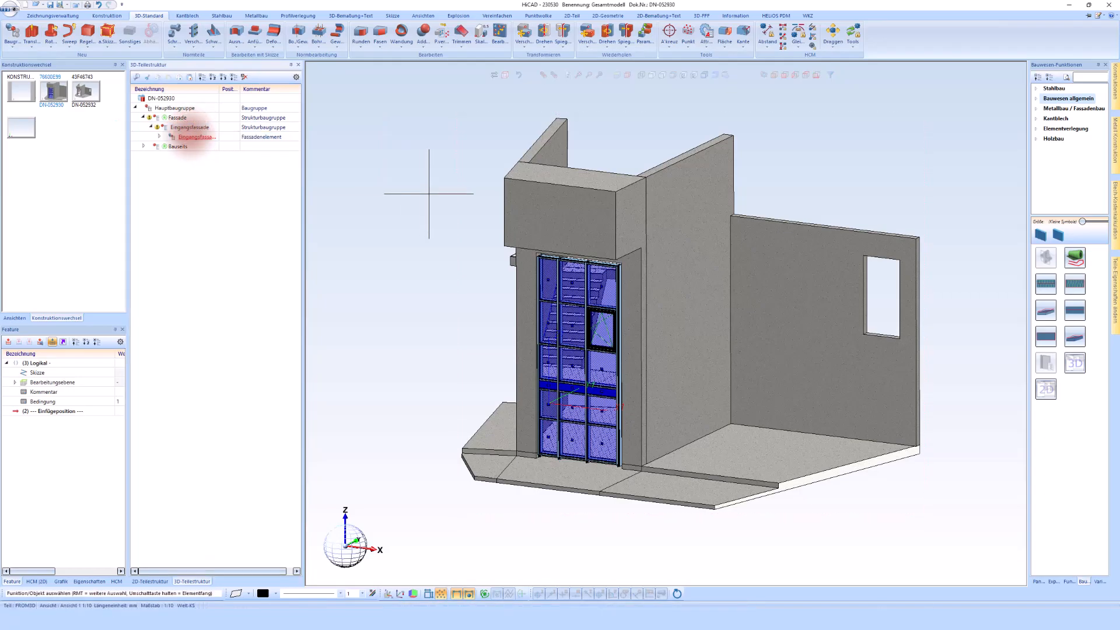
pyautogui.rightClick(188, 128)
pyautogui.click(182, 127)
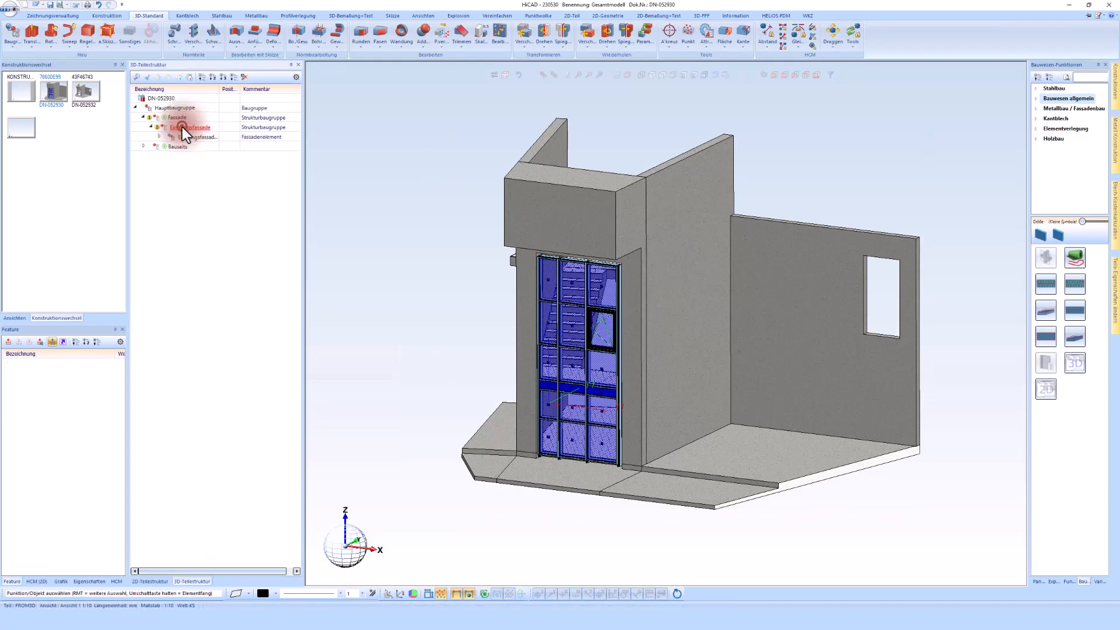
# - Open the Eingangsfassade assembly's part attributes, try another part type, and apply Strukturbaugruppe
pyautogui.doubleClick(188, 128)
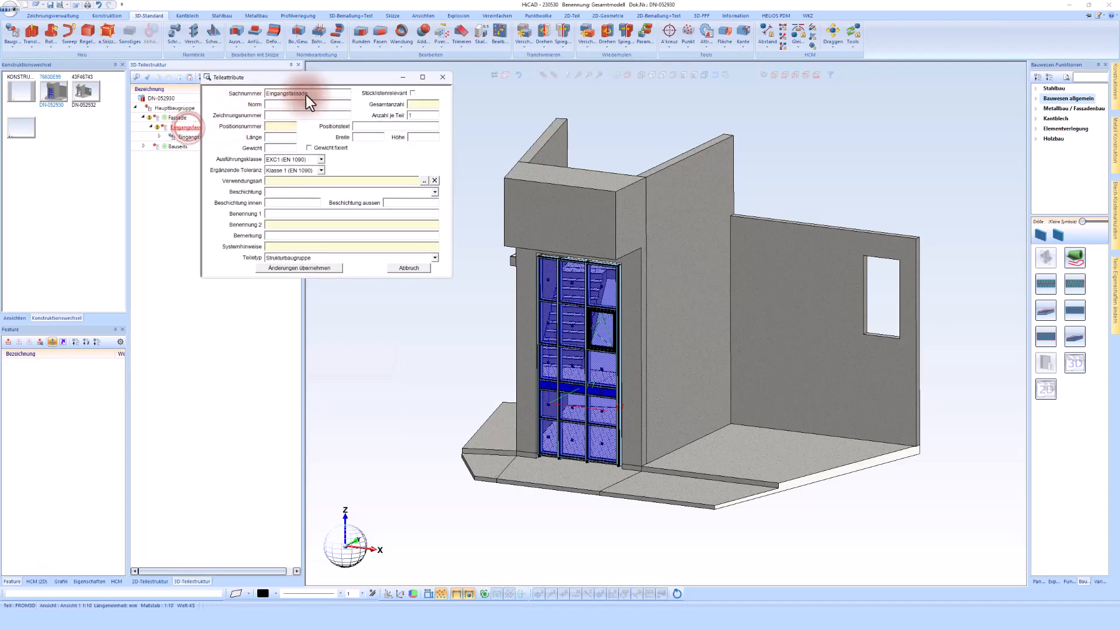
pyautogui.click(301, 257)
pyautogui.click(303, 263)
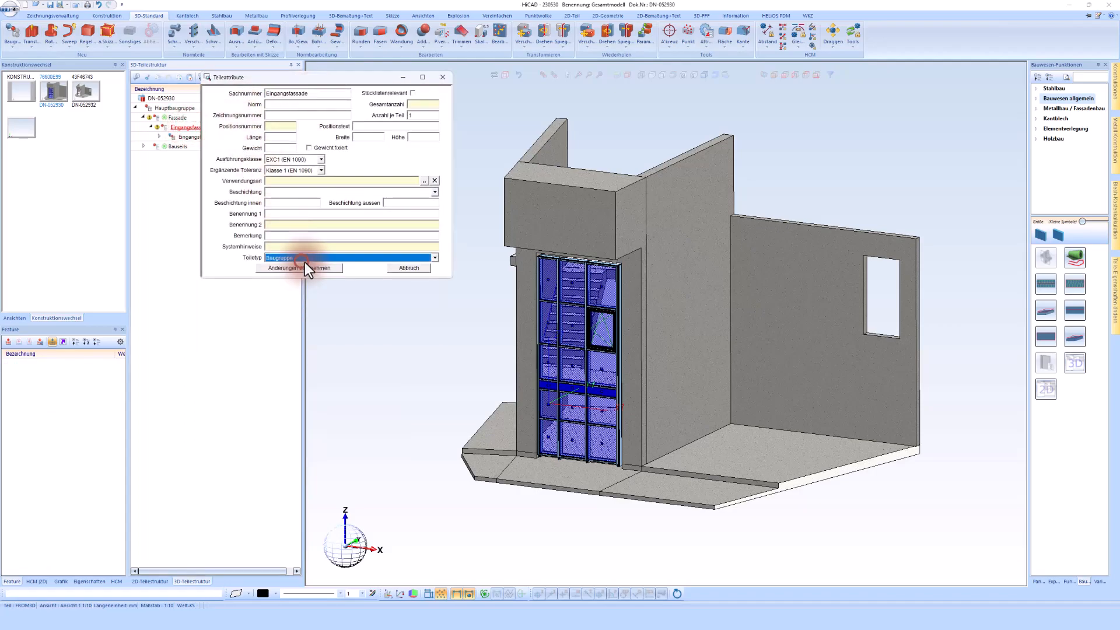
pyautogui.click(305, 258)
pyautogui.click(305, 330)
pyautogui.click(311, 267)
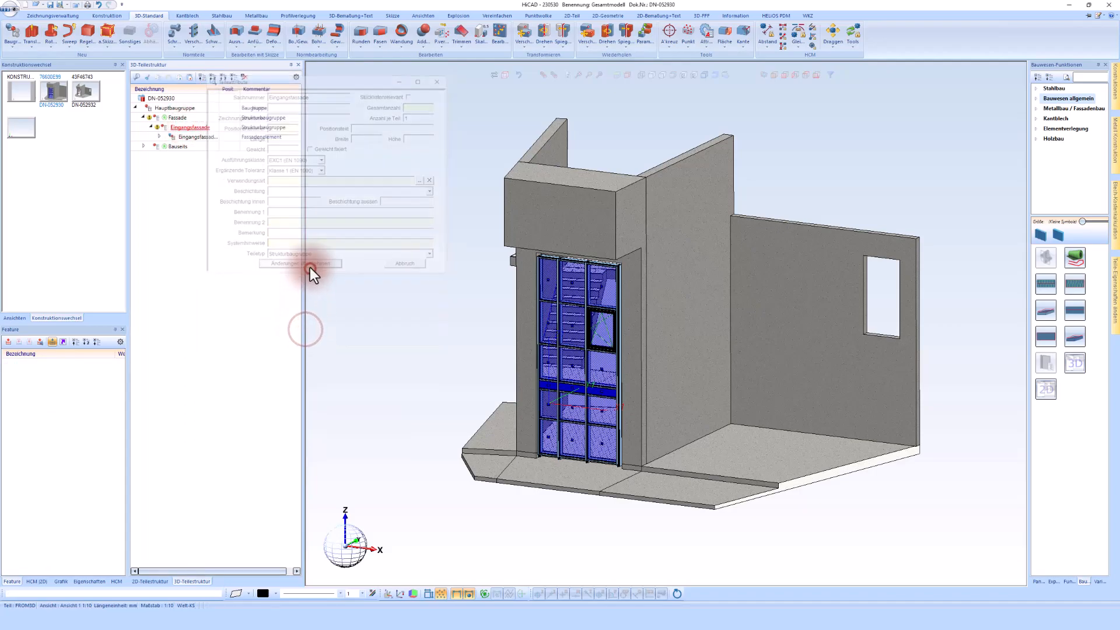
# - Reference Eingangsfassade externally with an individual drawing and new article master, not relevant to the parts list, and accept its part document data
pyautogui.rightClick(185, 128)
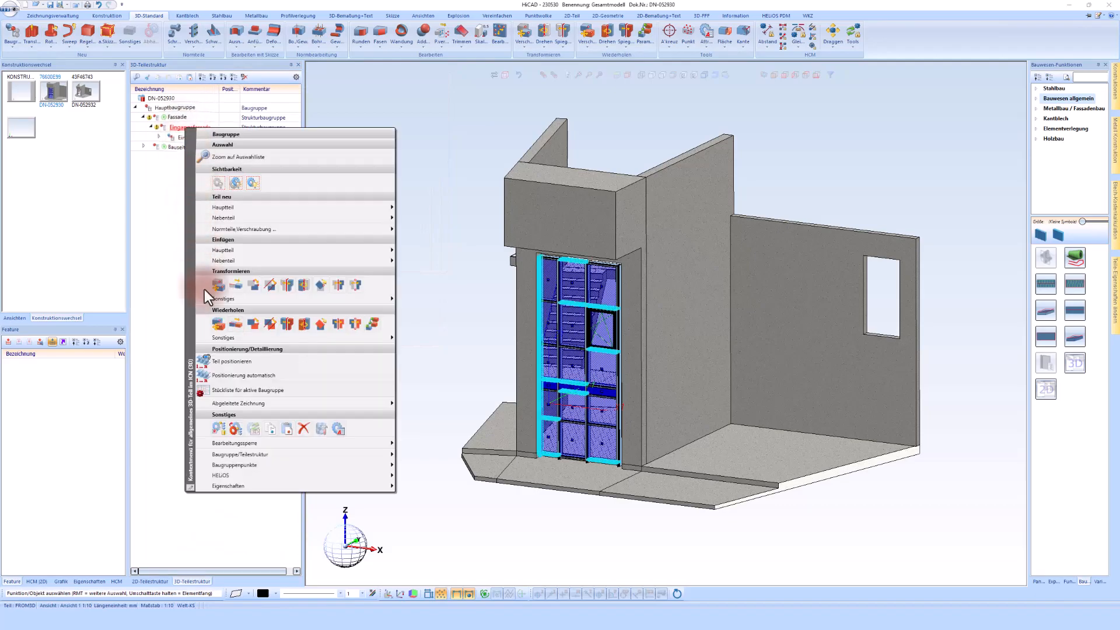
pyautogui.click(221, 425)
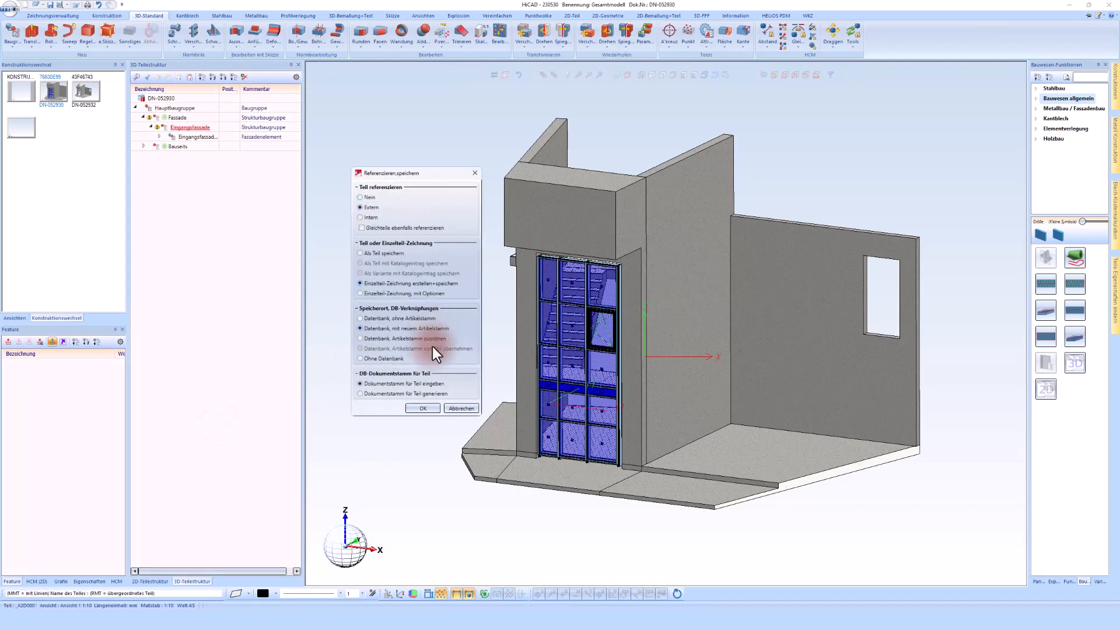
pyautogui.click(422, 408)
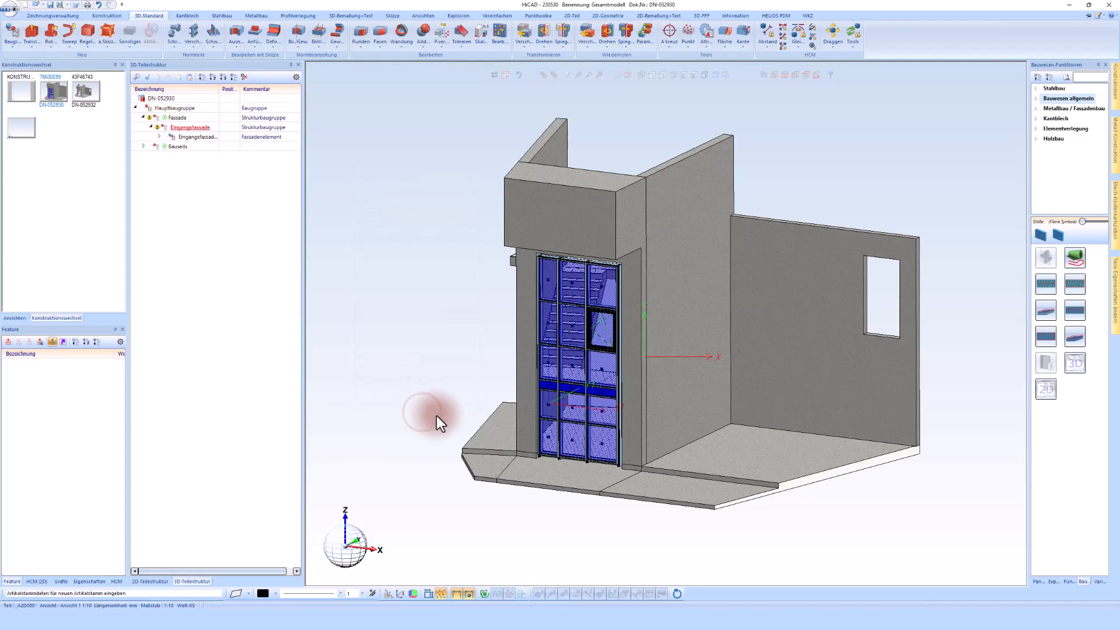
pyautogui.click(563, 436)
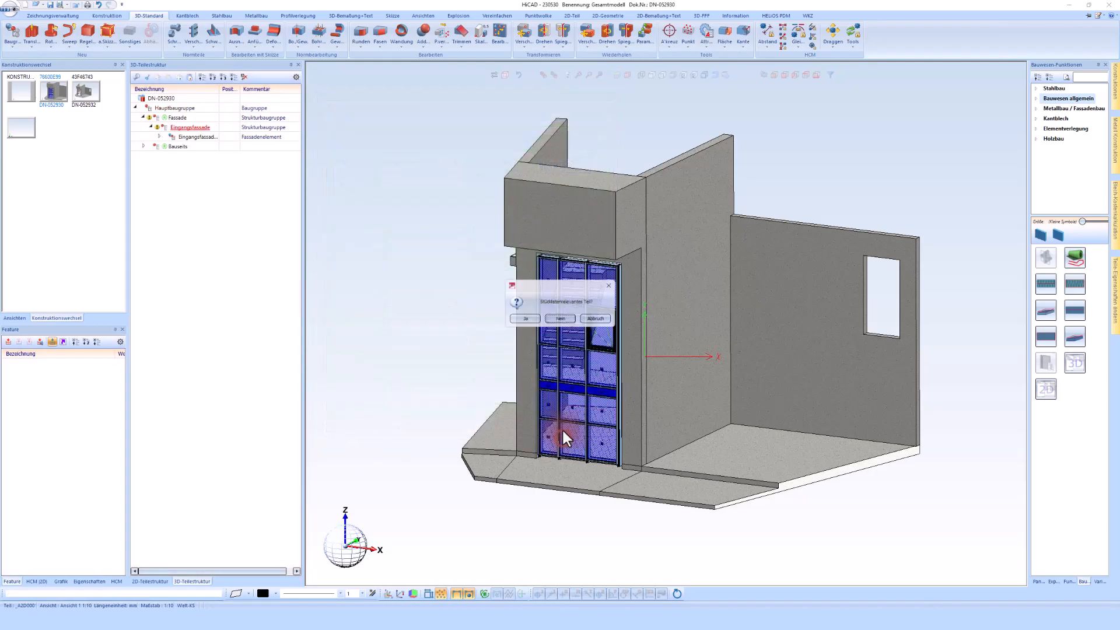
pyautogui.click(560, 319)
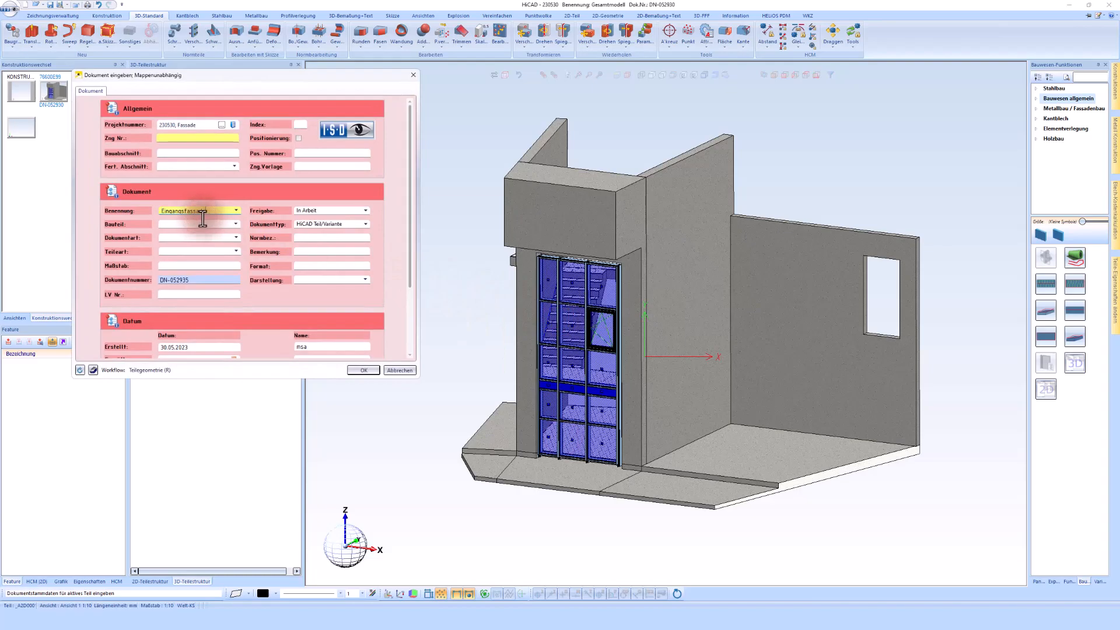
pyautogui.click(363, 370)
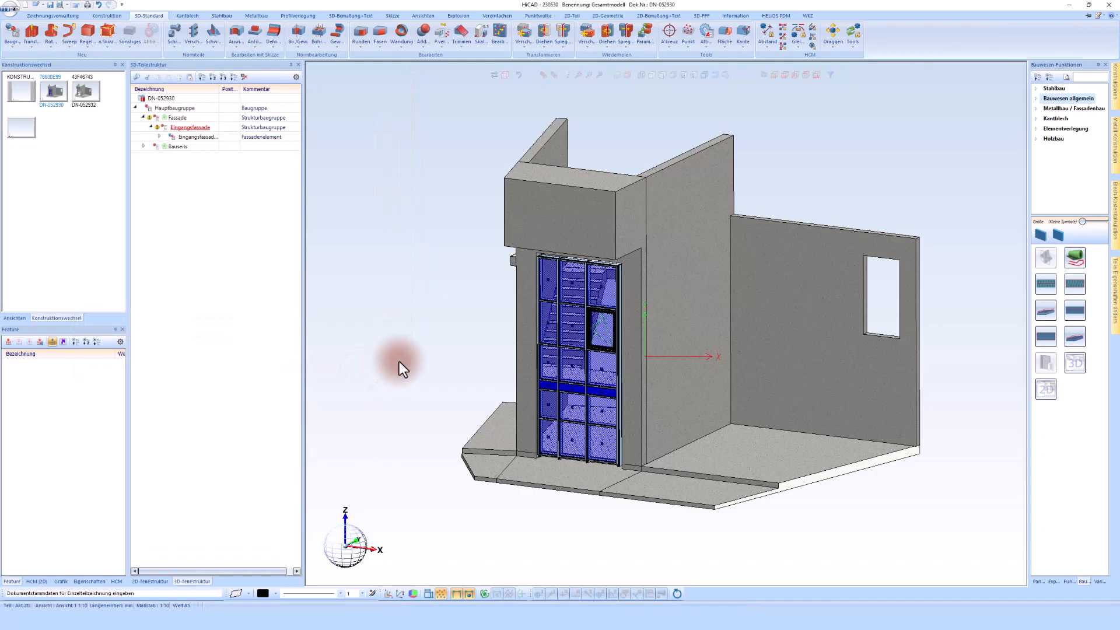
# - Save the Eingangsfassade individual drawing's document data with Positionierung deactivated
pyautogui.doubleClick(223, 212)
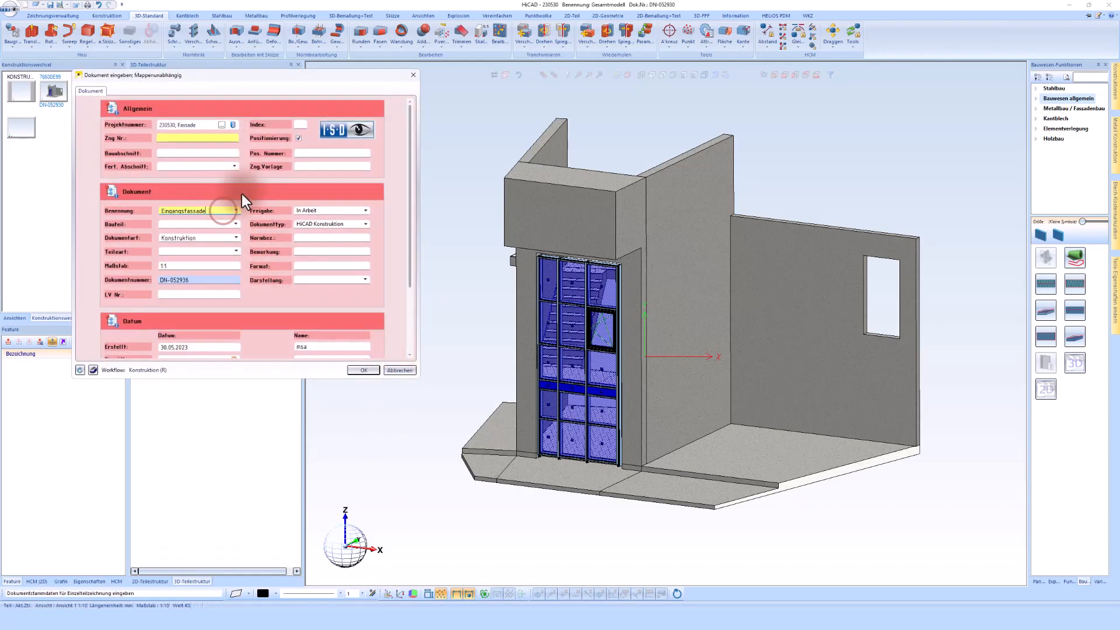
pyautogui.click(300, 139)
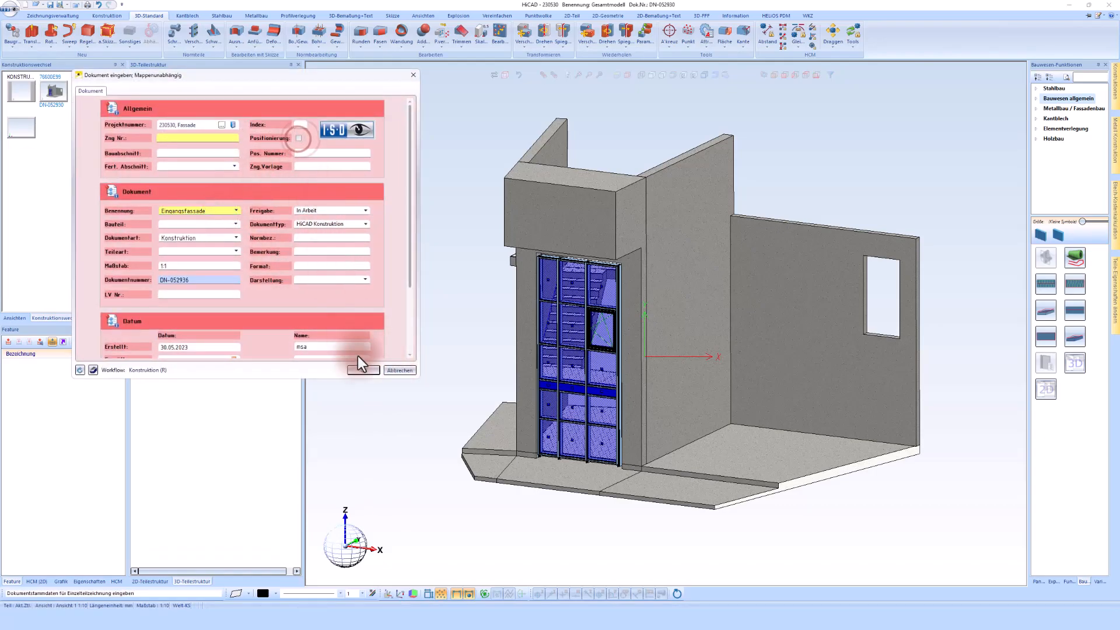
pyautogui.click(363, 369)
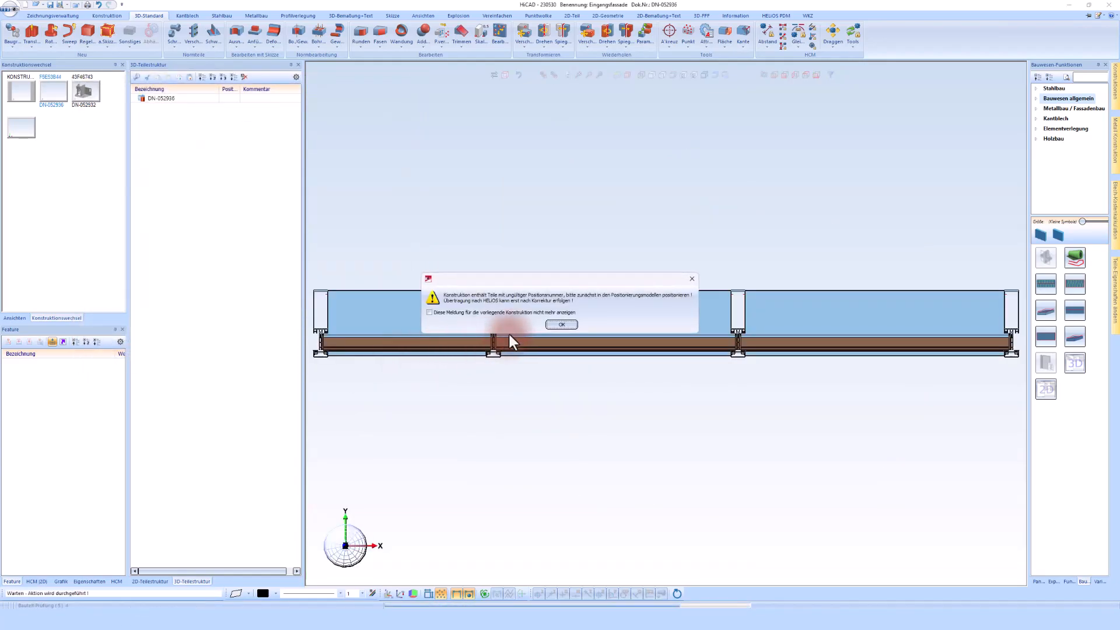
pyautogui.click(562, 322)
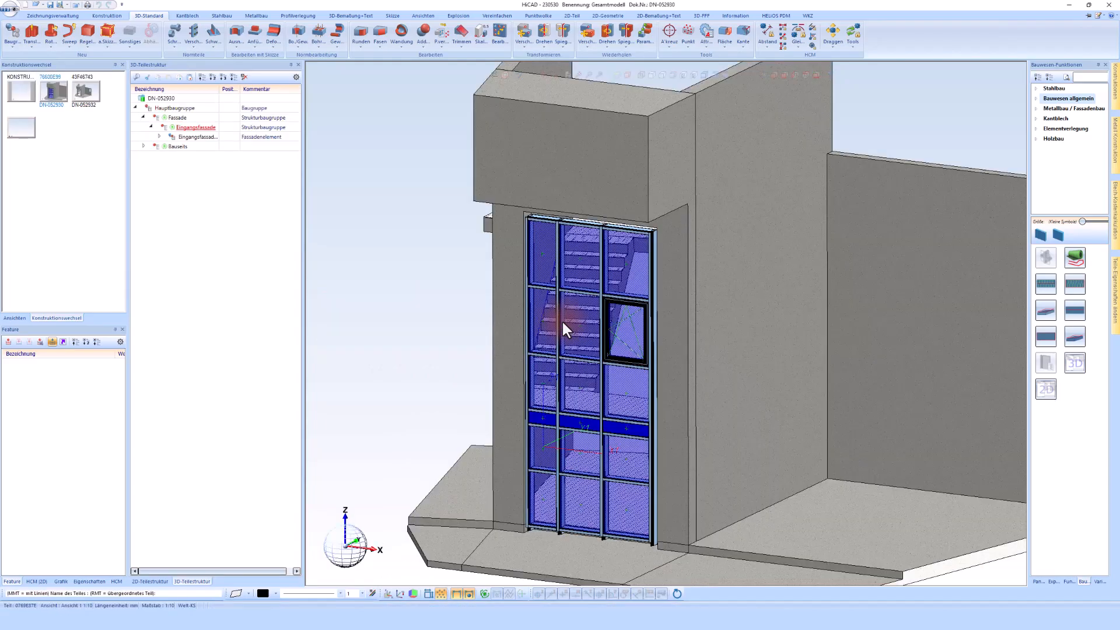
pyautogui.scroll(-2, 459, 293)
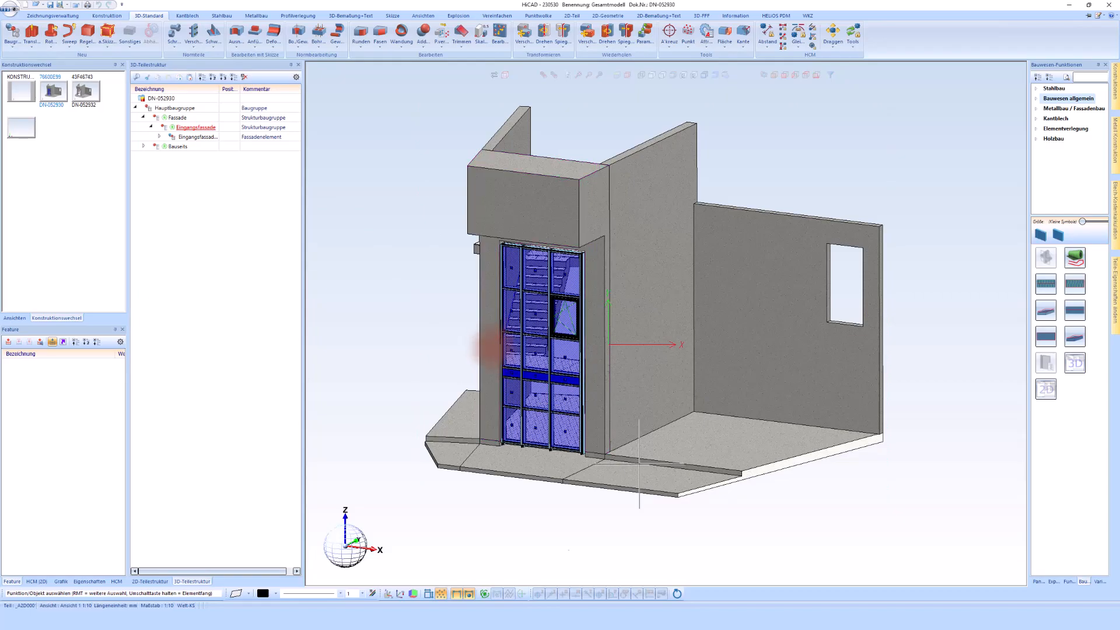
pyautogui.moveTo(554, 491); pyautogui.dragTo(568, 449, button='middle')
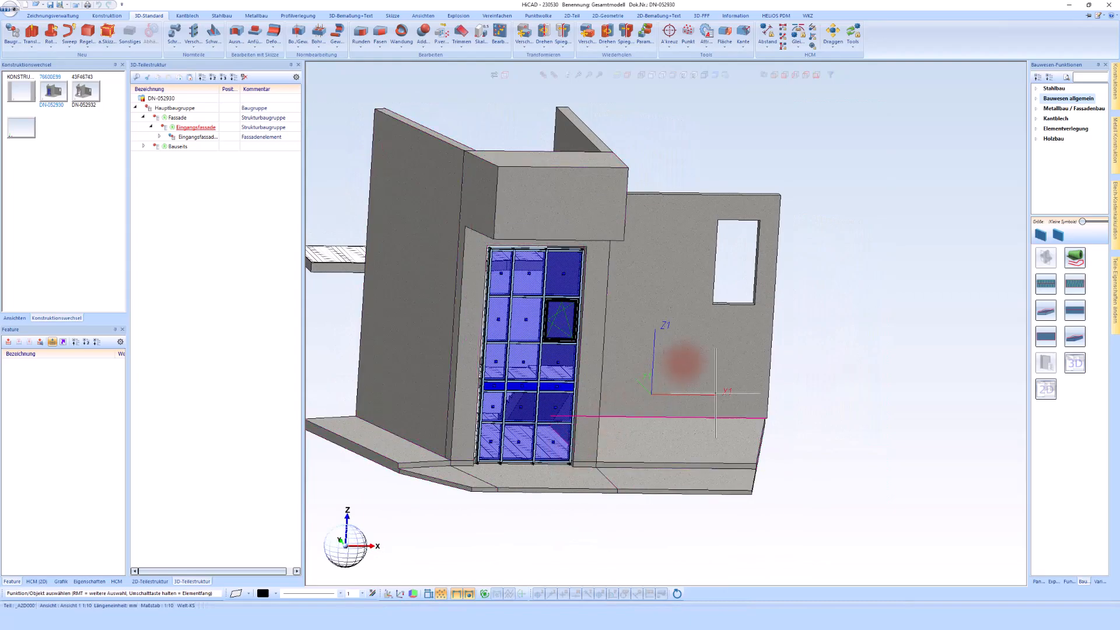
pyautogui.moveTo(685, 363); pyautogui.dragTo(685, 363, button='middle')
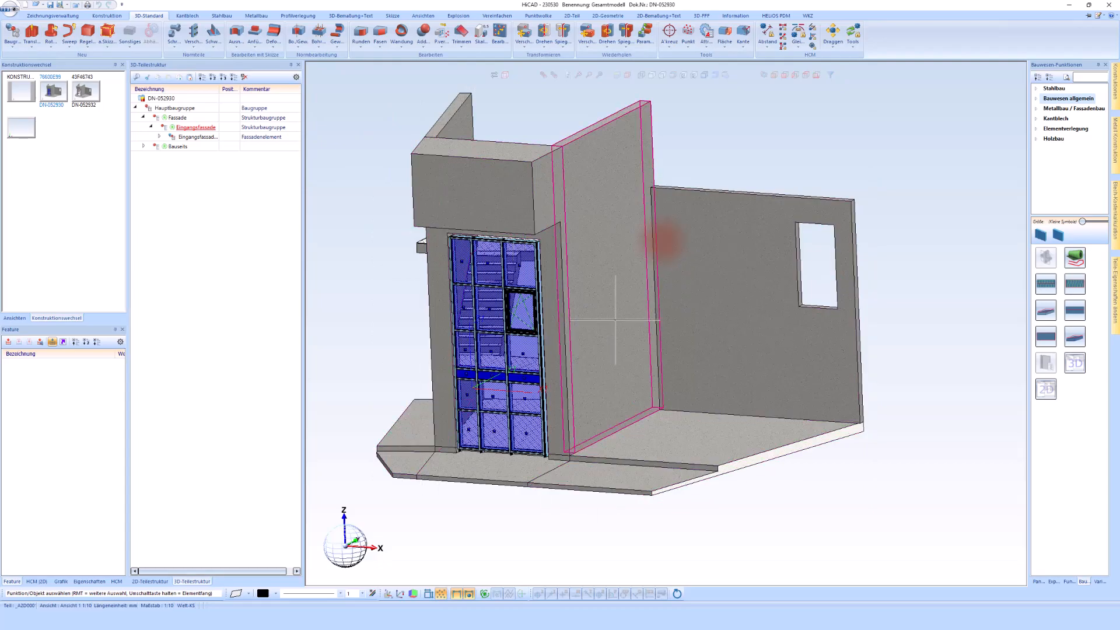
pyautogui.click(14, 318)
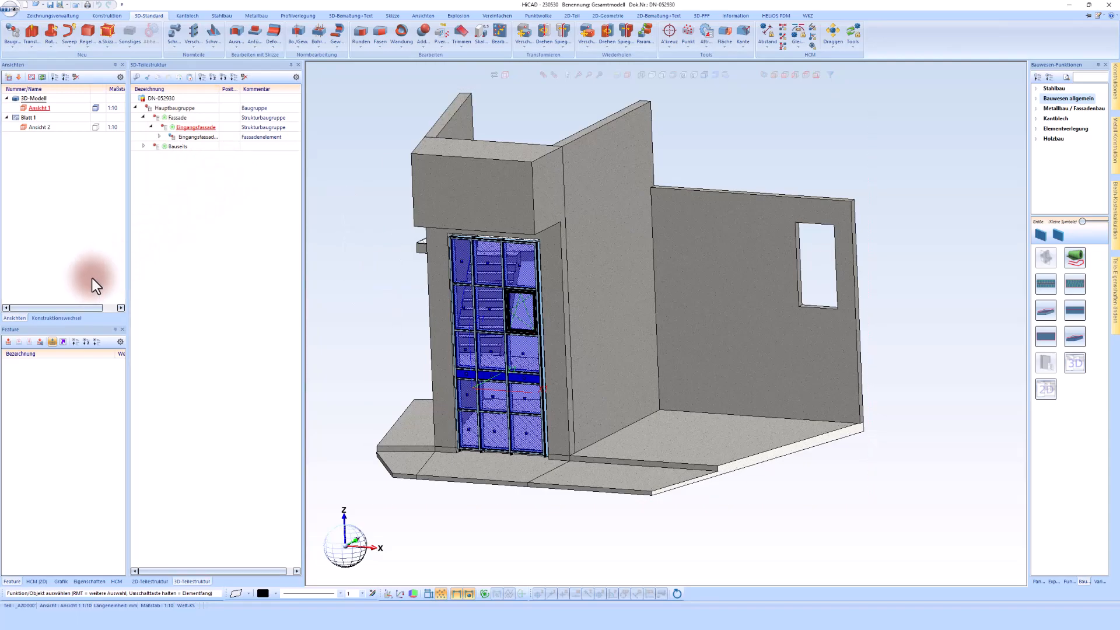
pyautogui.click(39, 318)
pyautogui.click(17, 93)
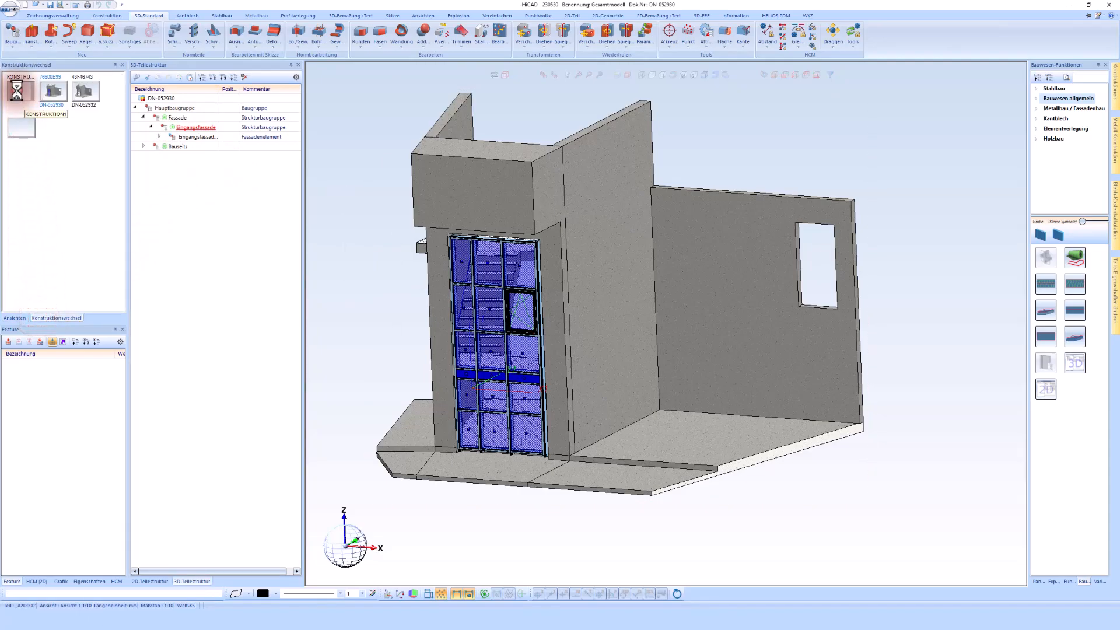
pyautogui.click(52, 16)
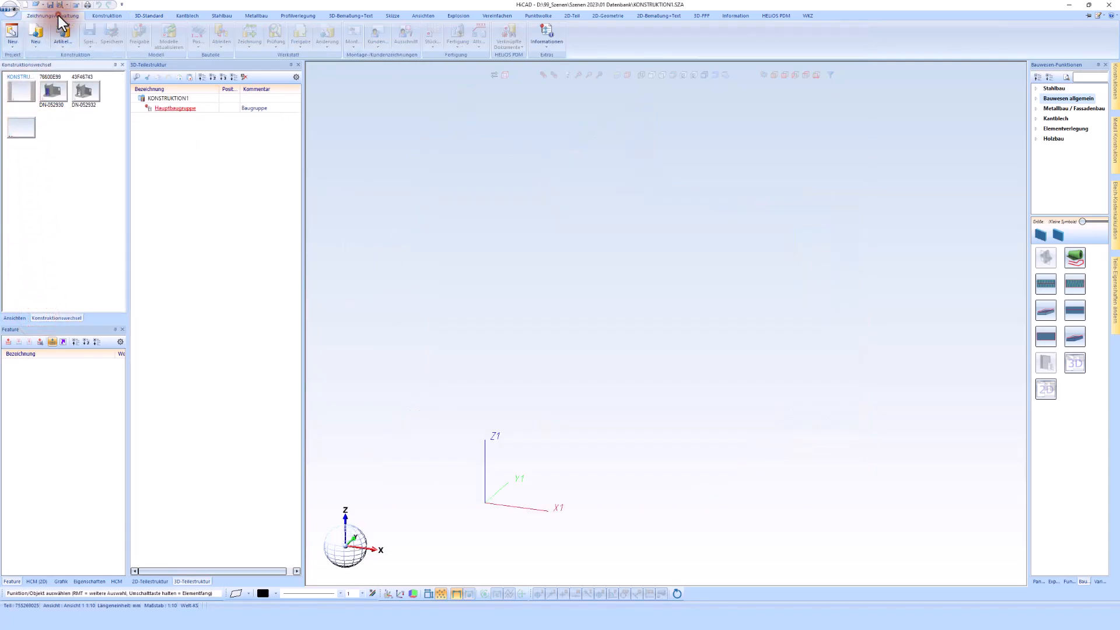
pyautogui.click(38, 39)
pyautogui.click(560, 321)
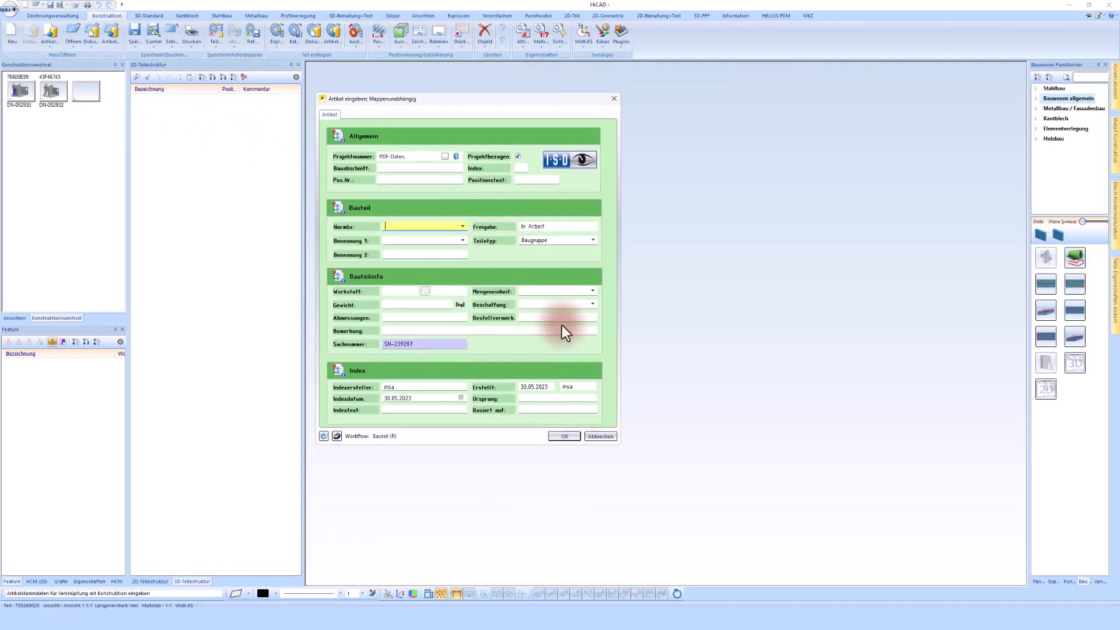
pyautogui.click(599, 436)
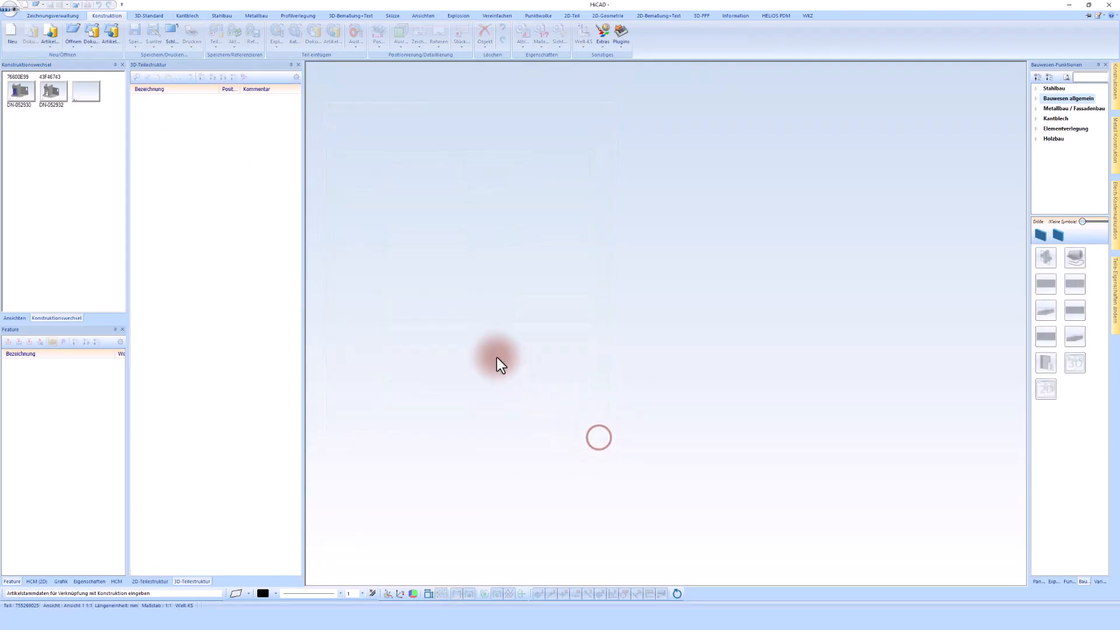
# - Start activating a project and search for projects assigned to 05 Projekte 2023
pyautogui.click(68, 16)
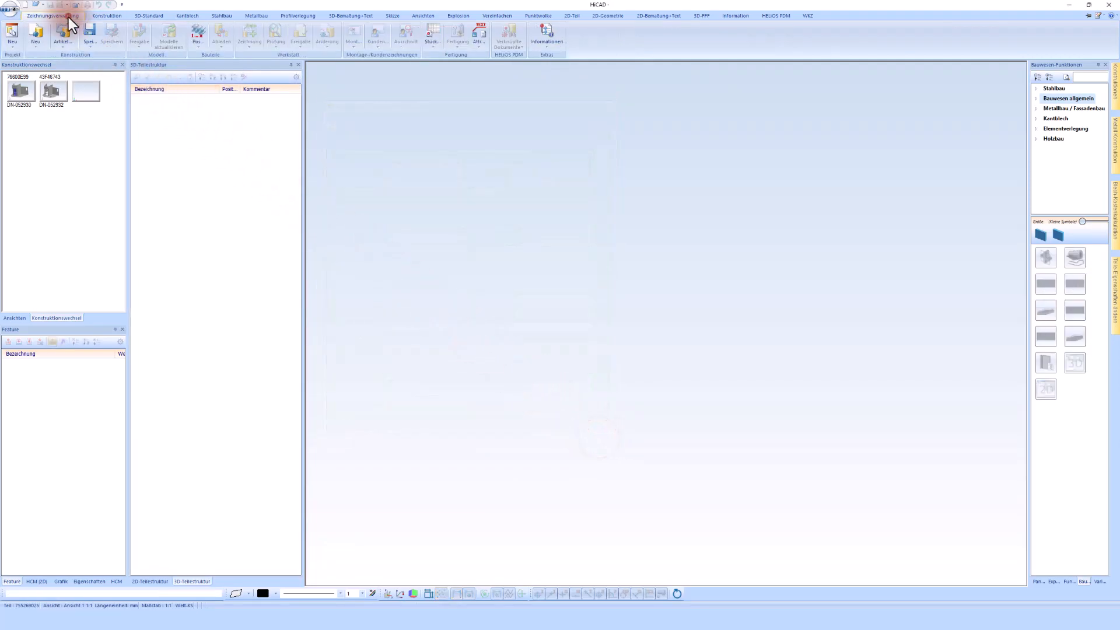
pyautogui.click(14, 43)
pyautogui.click(29, 79)
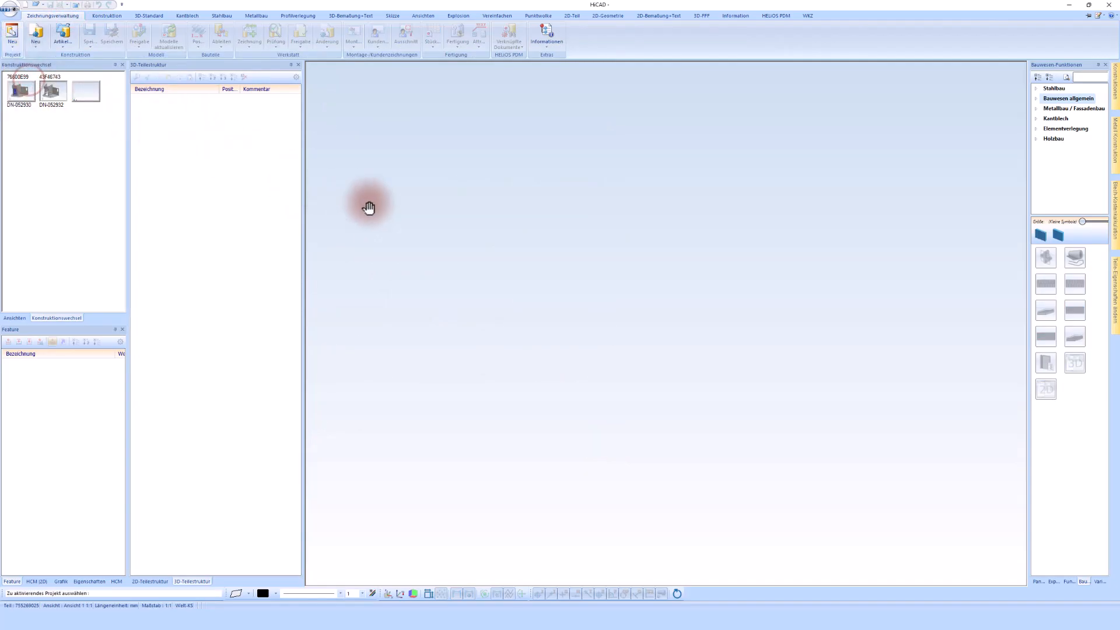
pyautogui.click(200, 156)
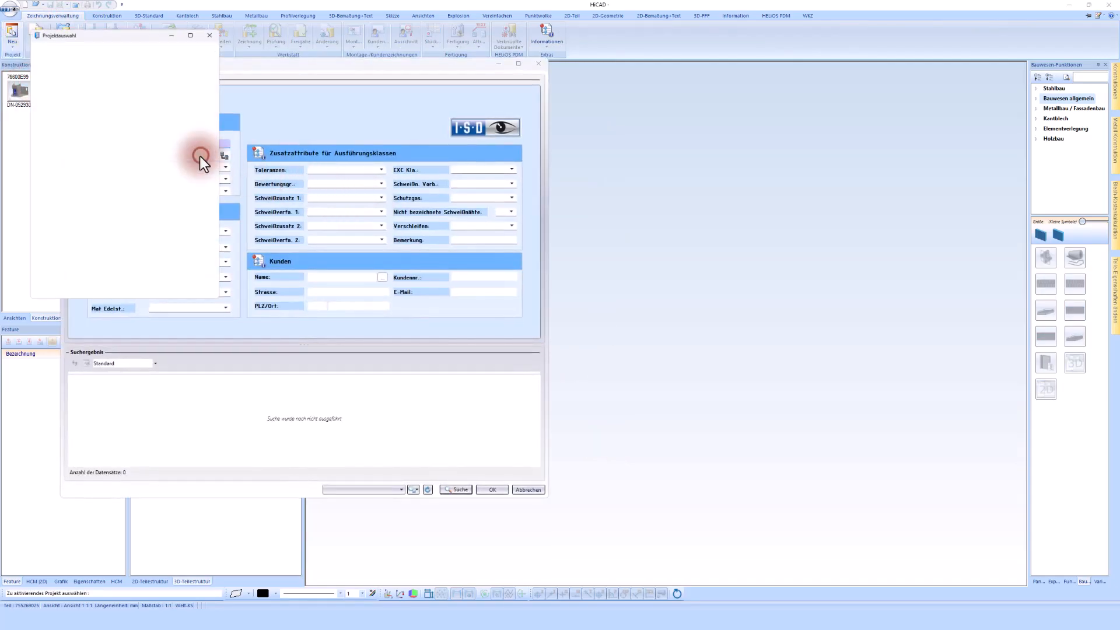
pyautogui.click(96, 147)
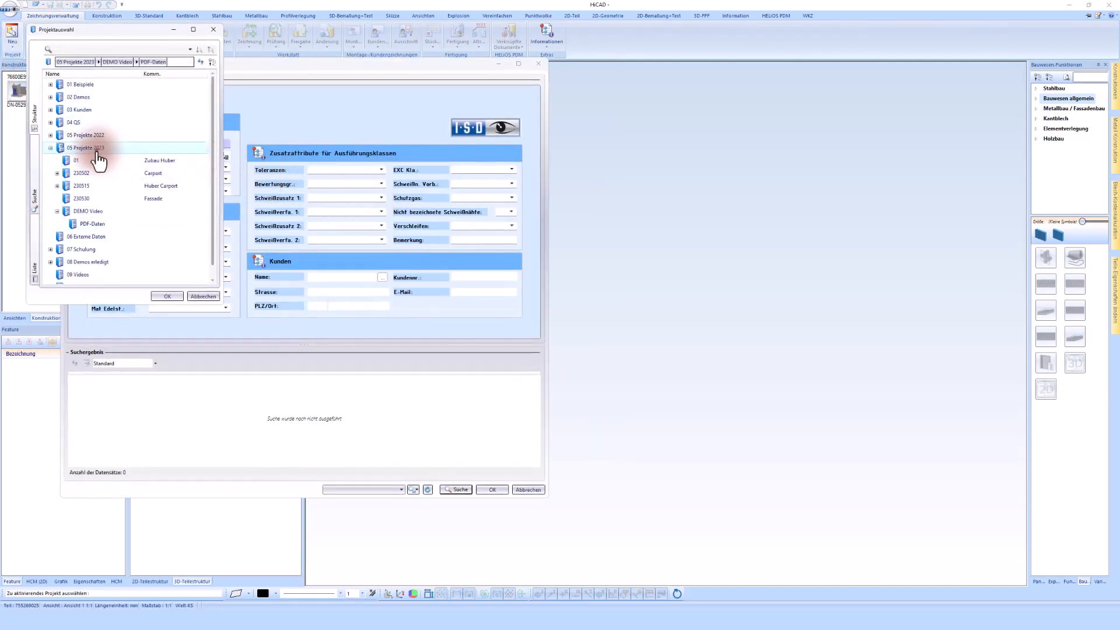
pyautogui.click(172, 297)
pyautogui.click(455, 489)
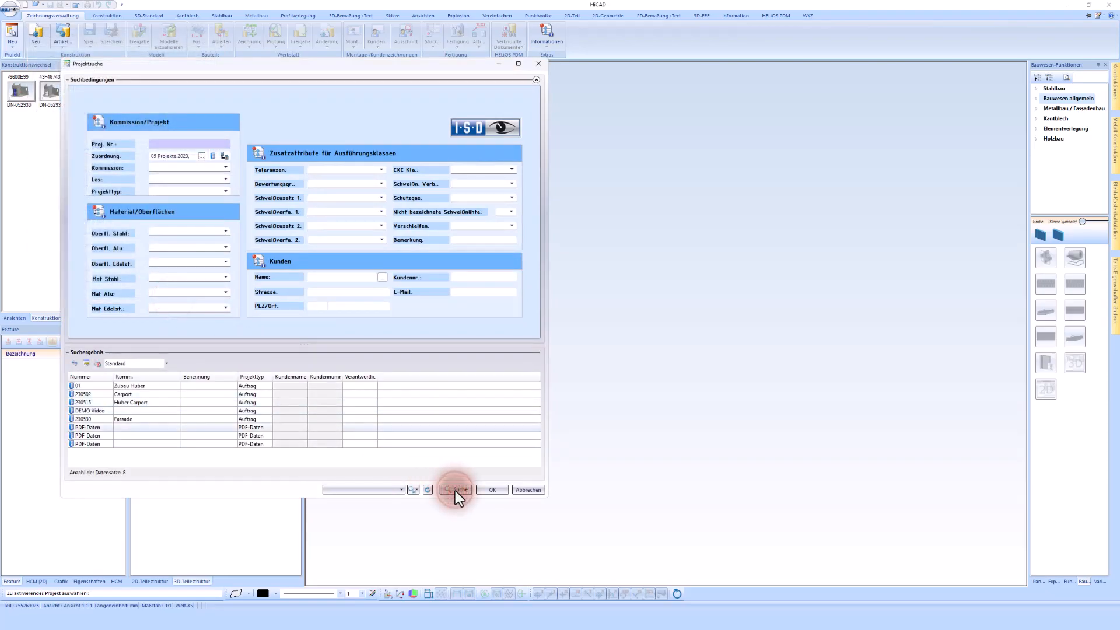
# - Repeat the project search without nested subprojects and activate the Fassade project
pyautogui.click(225, 157)
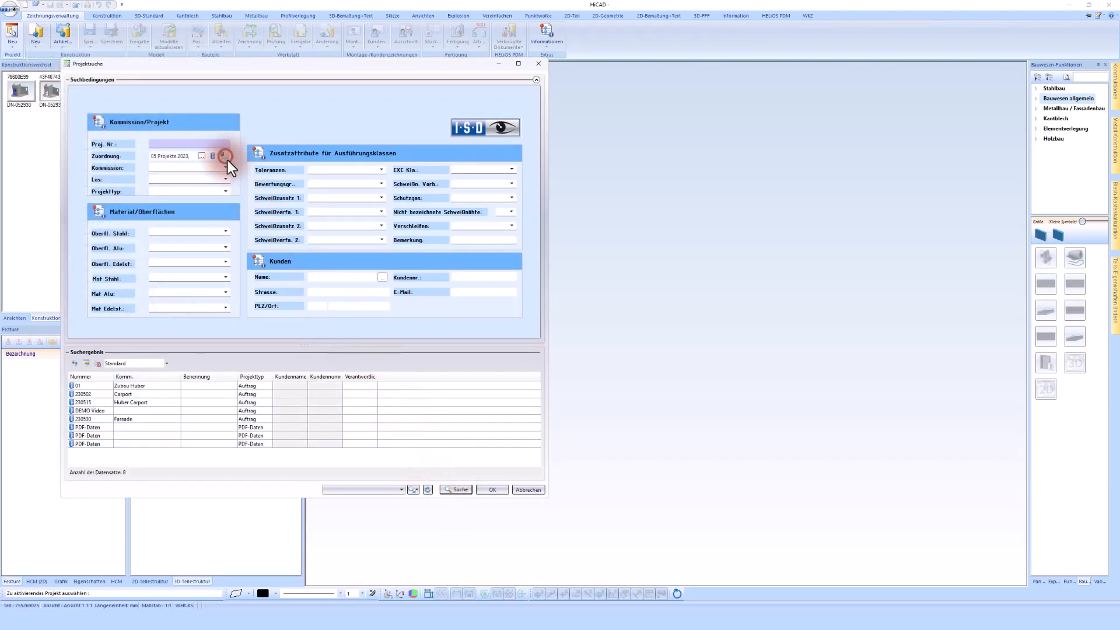
pyautogui.click(455, 489)
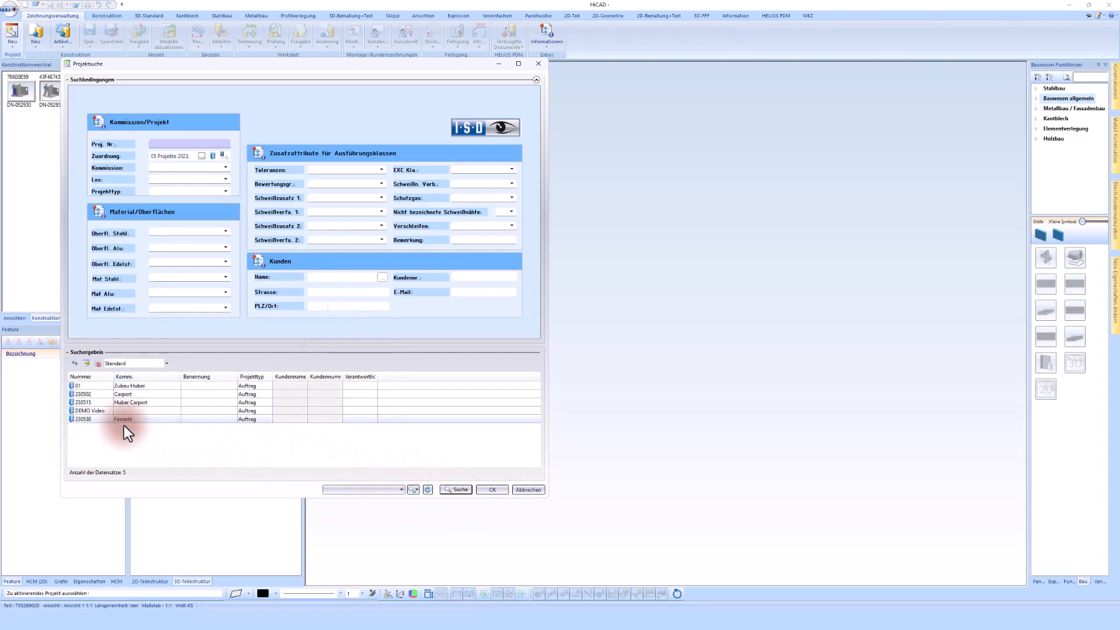
pyautogui.doubleClick(97, 419)
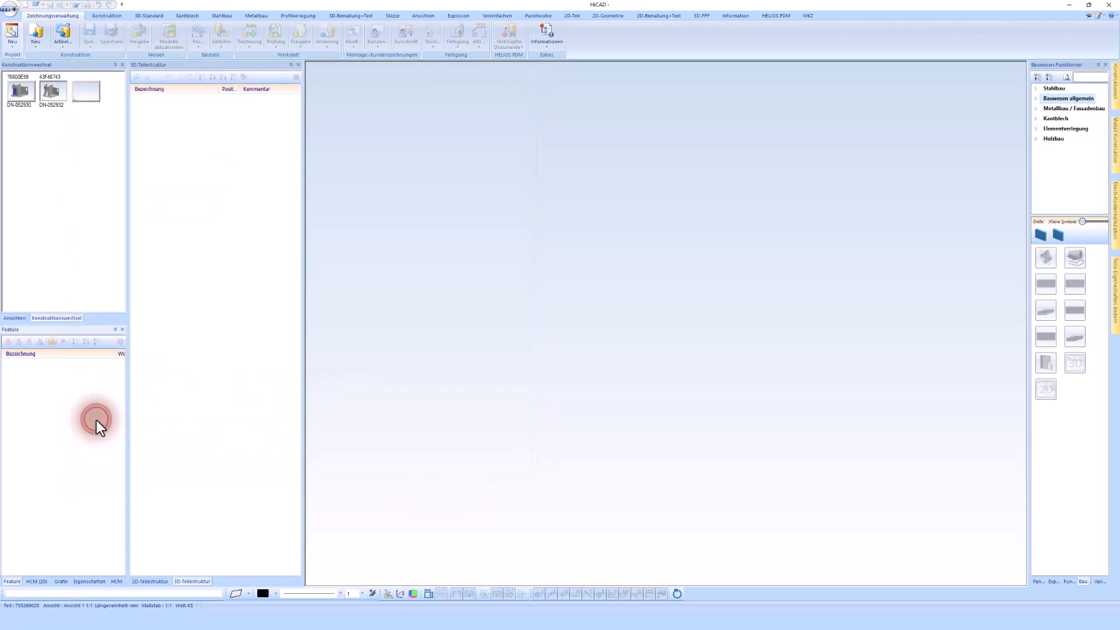
# - Start a new drawing and accept its article master data assigned to the Fassade project
pyautogui.click(75, 91)
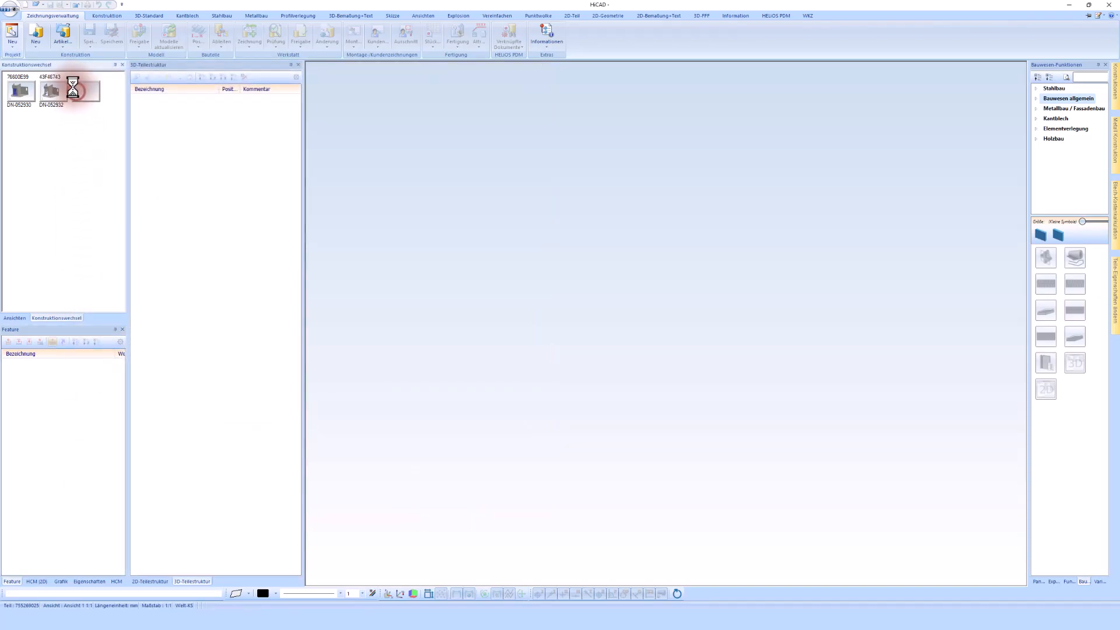
pyautogui.click(36, 33)
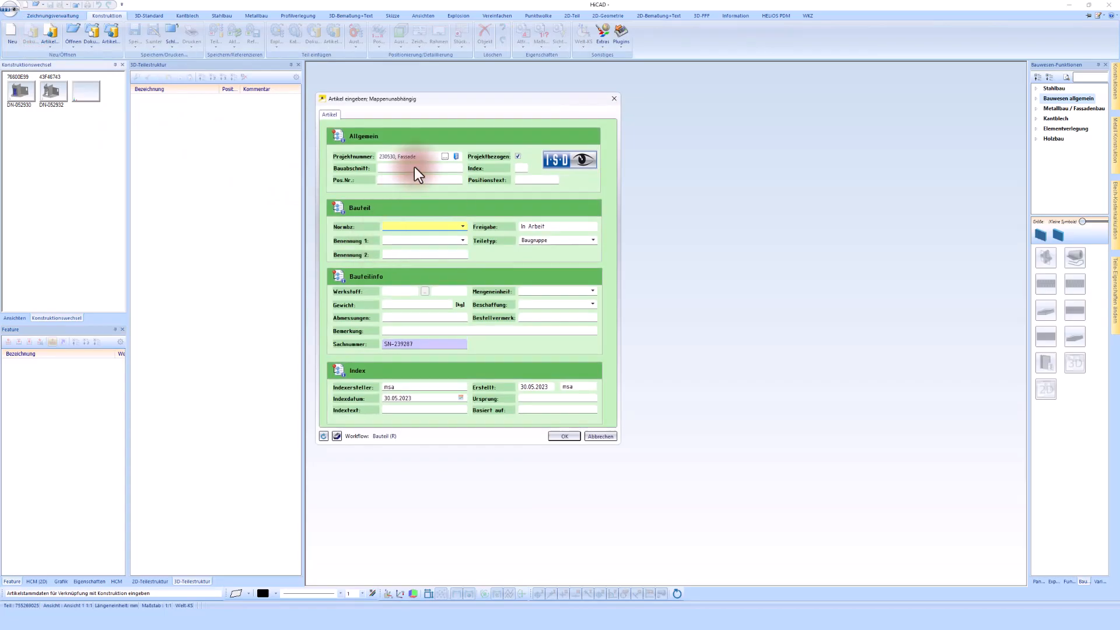
pyautogui.moveTo(419, 157); pyautogui.dragTo(378, 156)
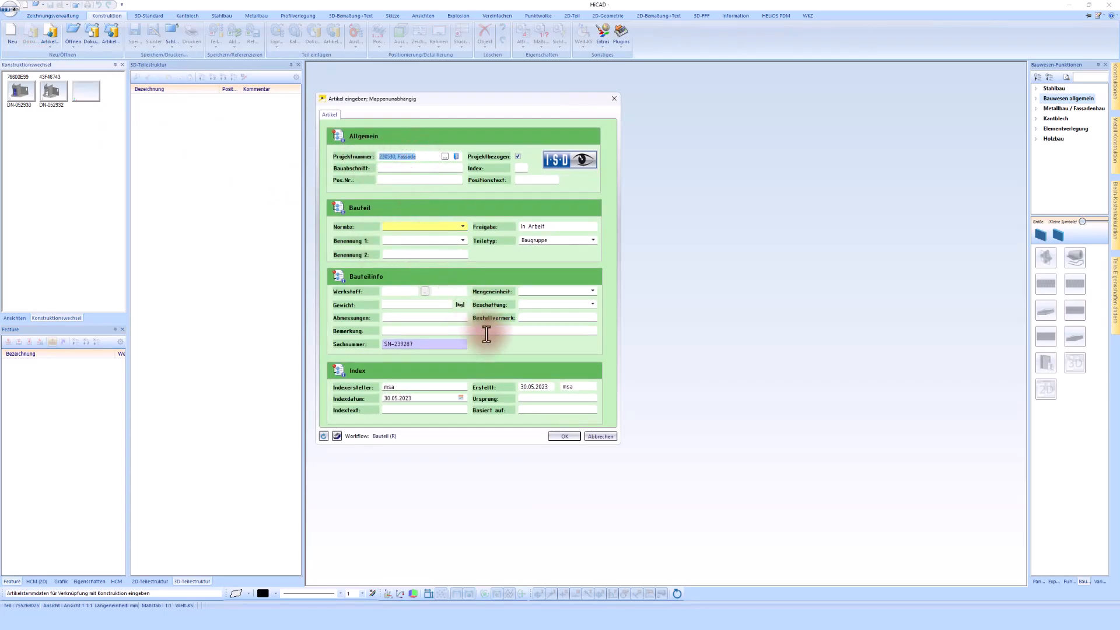
pyautogui.click(562, 436)
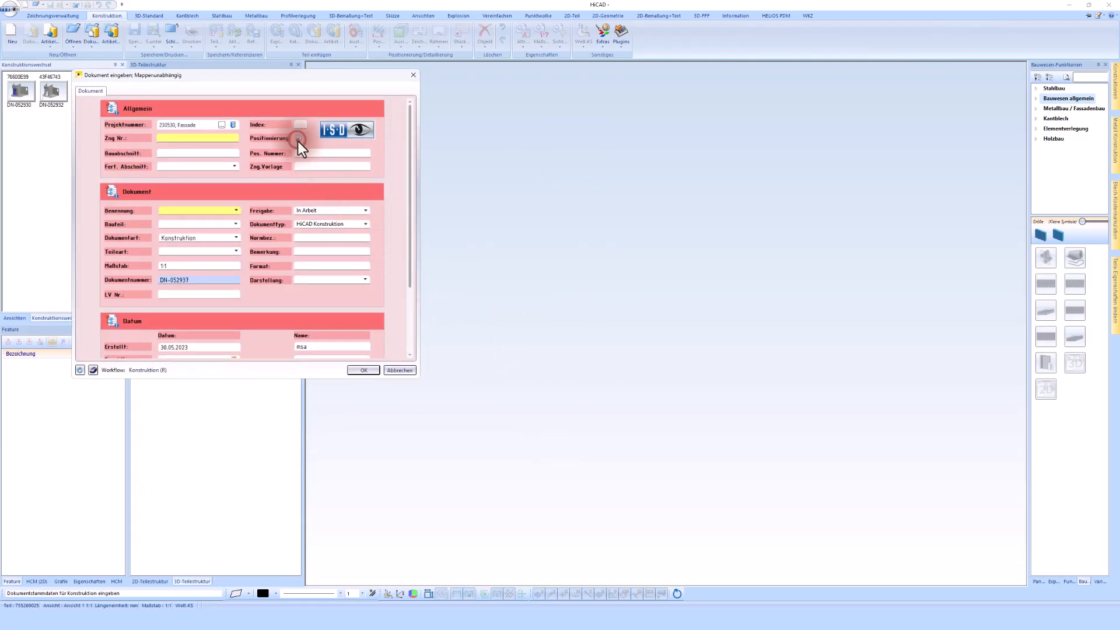
# - Set the new drawing's document type to Detailzeichnung and its drawing template to DET-01
pyautogui.click(235, 237)
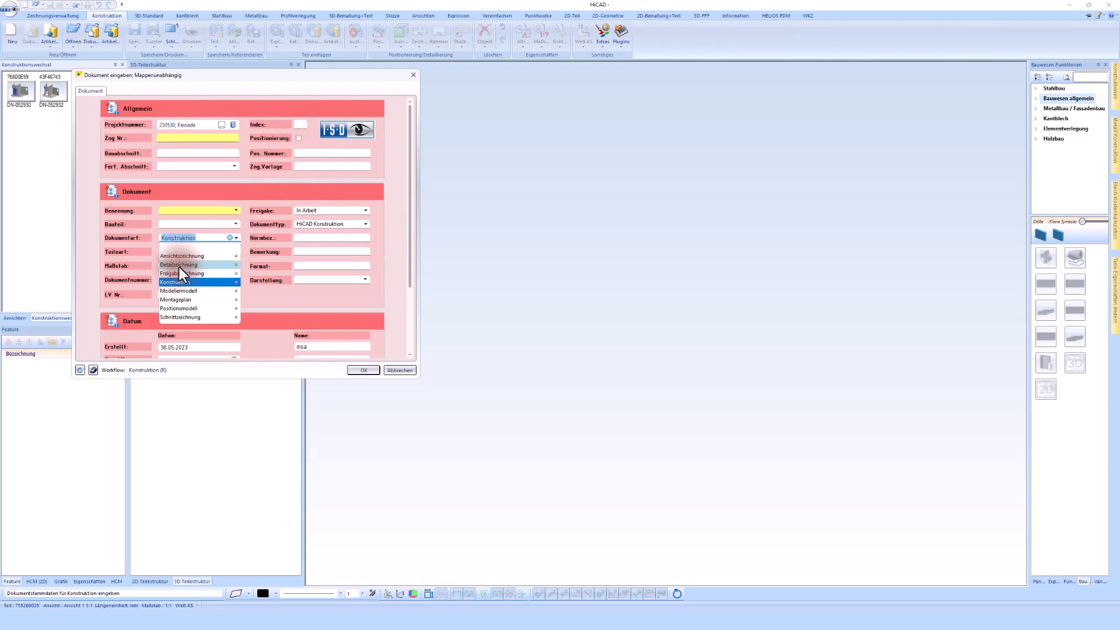
pyautogui.click(180, 265)
pyautogui.click(304, 166)
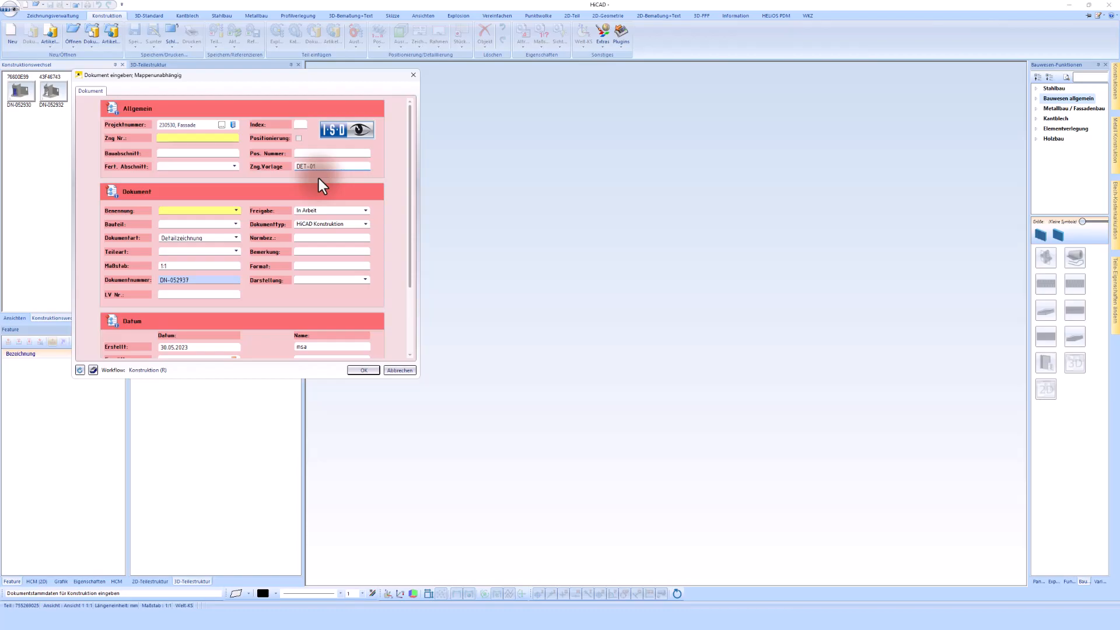
# - Accept the detail drawing's document master data and name its main assembly Detail 01
pyautogui.click(353, 370)
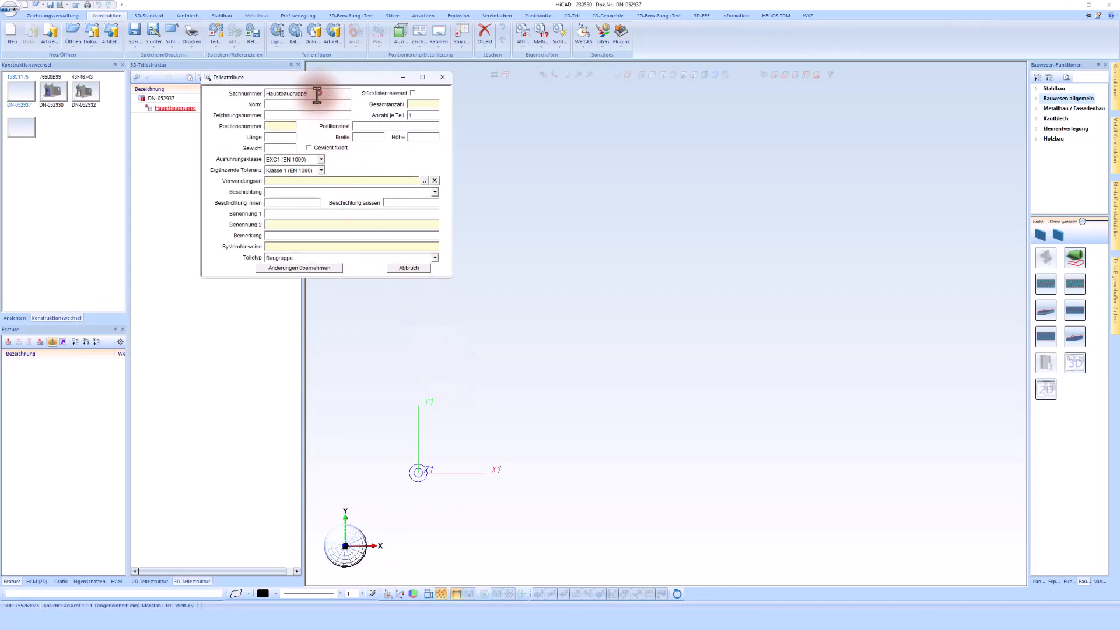
pyautogui.moveTo(319, 94); pyautogui.dragTo(237, 96)
pyautogui.write('Detail')
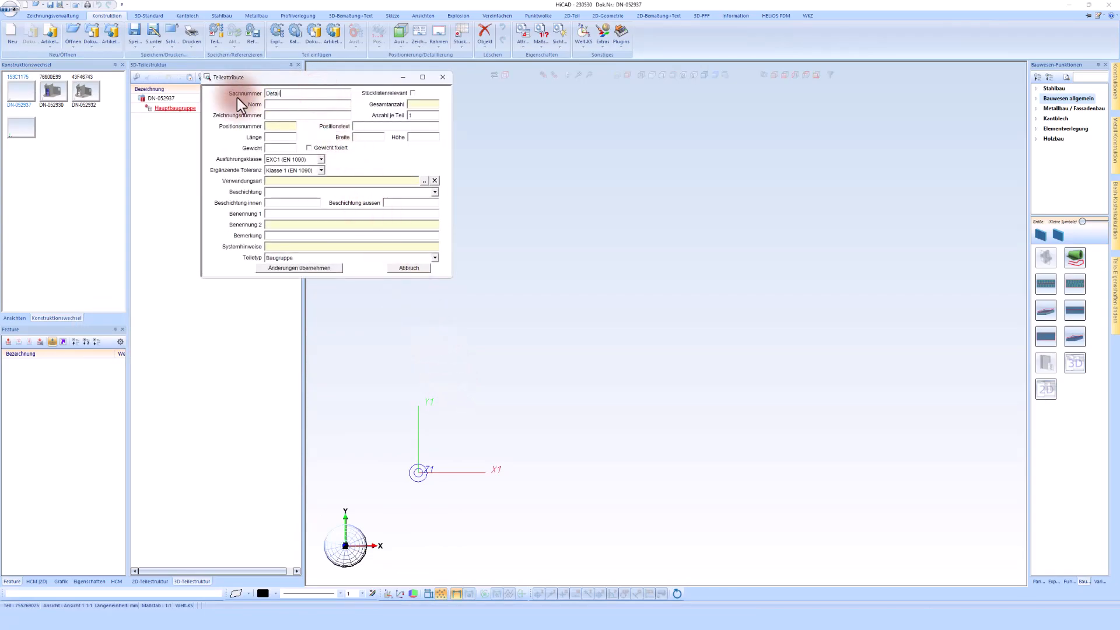
pyautogui.write(' 01')
pyautogui.click(324, 268)
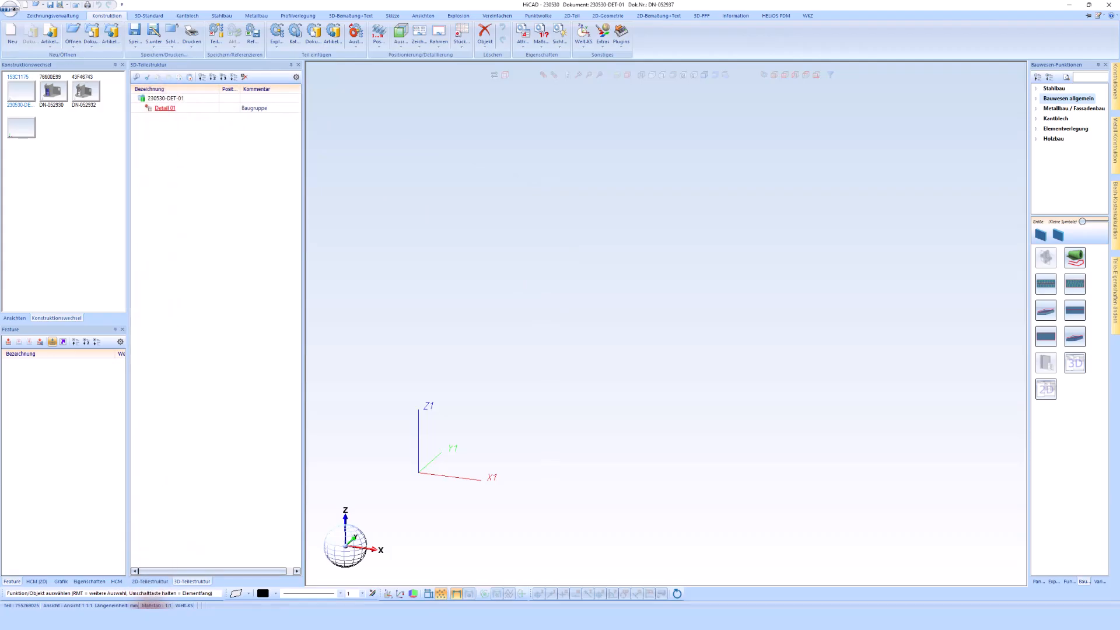
# - Switch to HELIOS Desktop and refresh the design document list of project 230530 to check the new detail drawing's entry
pyautogui.click(150, 619)
pyautogui.click(247, 102)
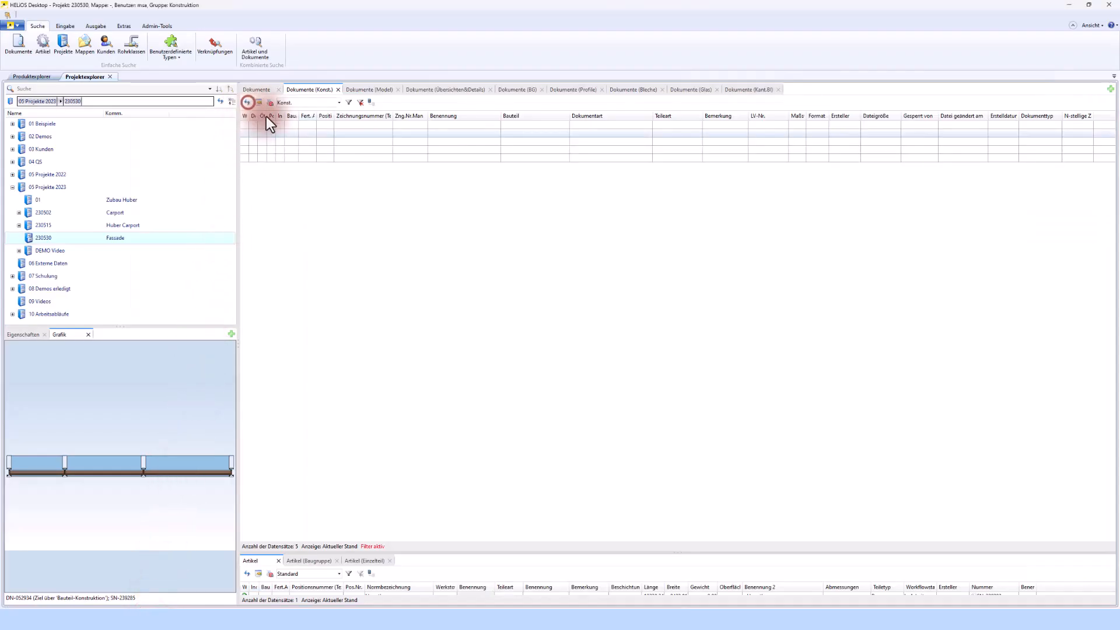
pyautogui.click(399, 212)
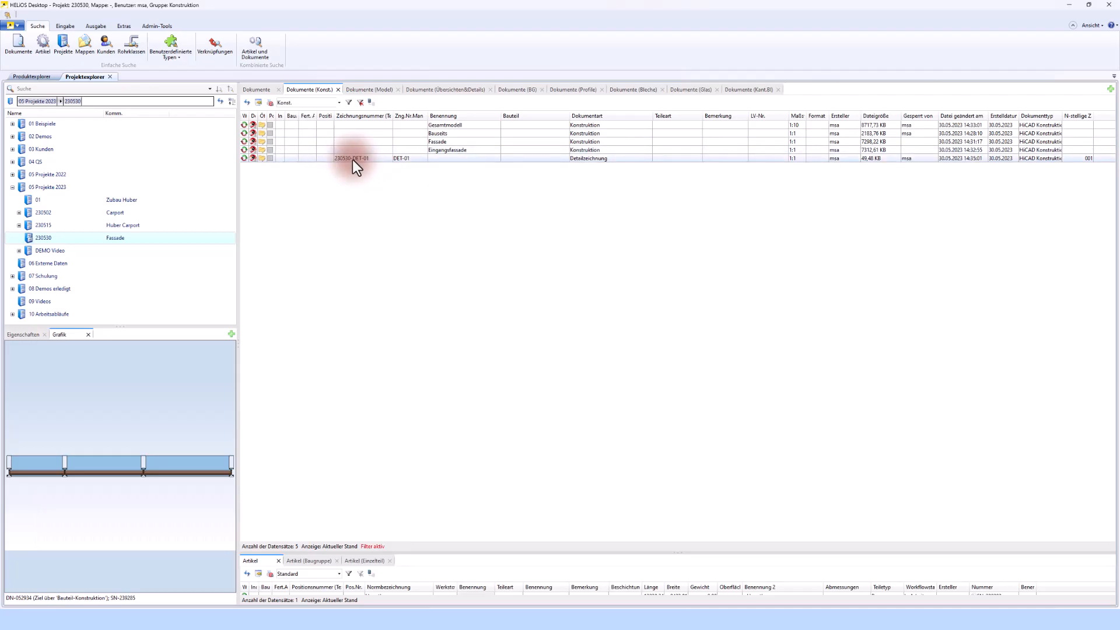
# - Refresh the project tree, examine the documents in the PDF-Daten subproject of 230530, and reselect project 230530
pyautogui.click(219, 102)
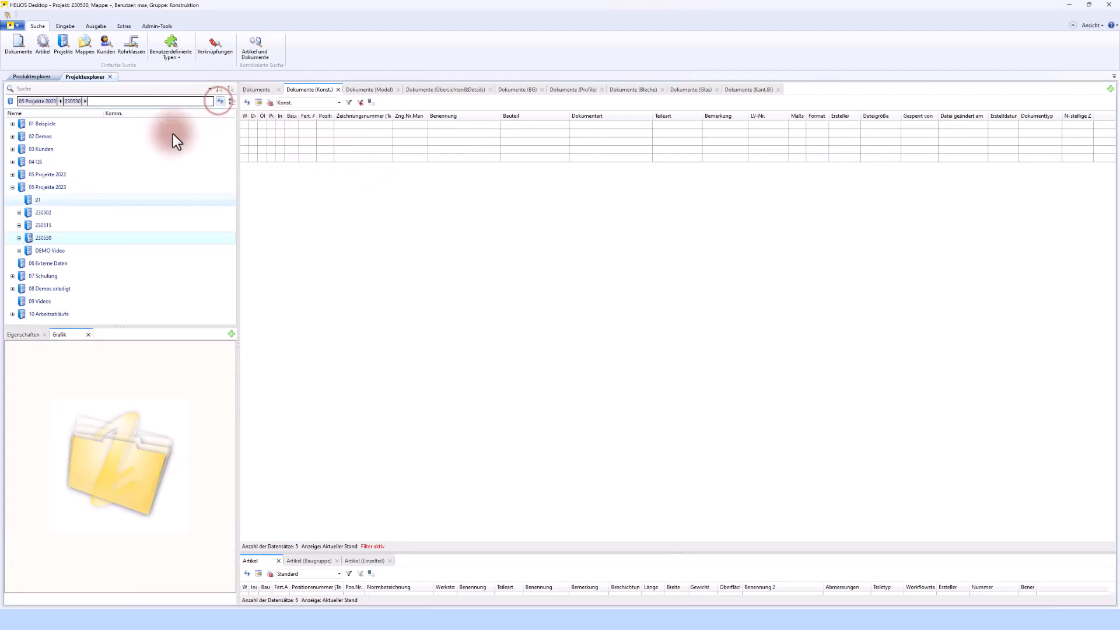
pyautogui.click(19, 237)
pyautogui.click(44, 250)
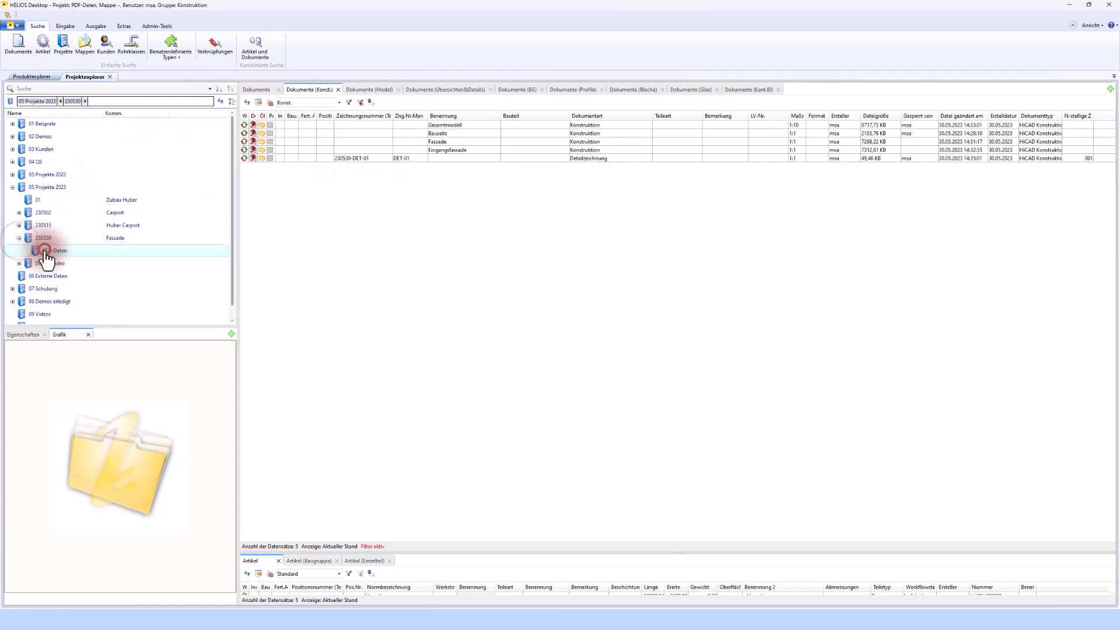
pyautogui.click(255, 89)
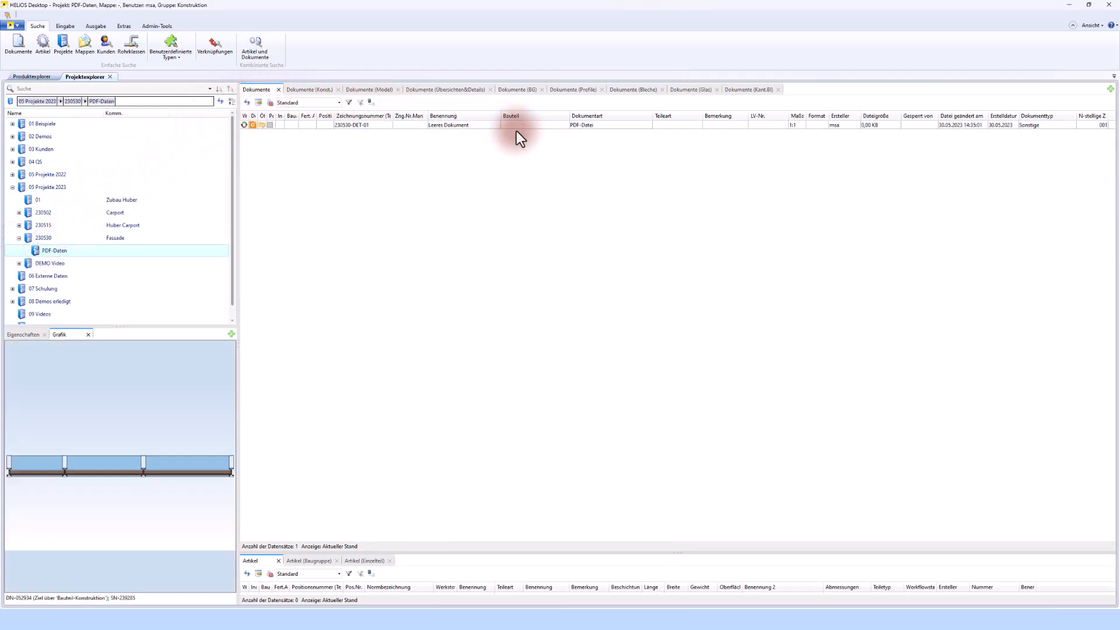
pyautogui.click(46, 238)
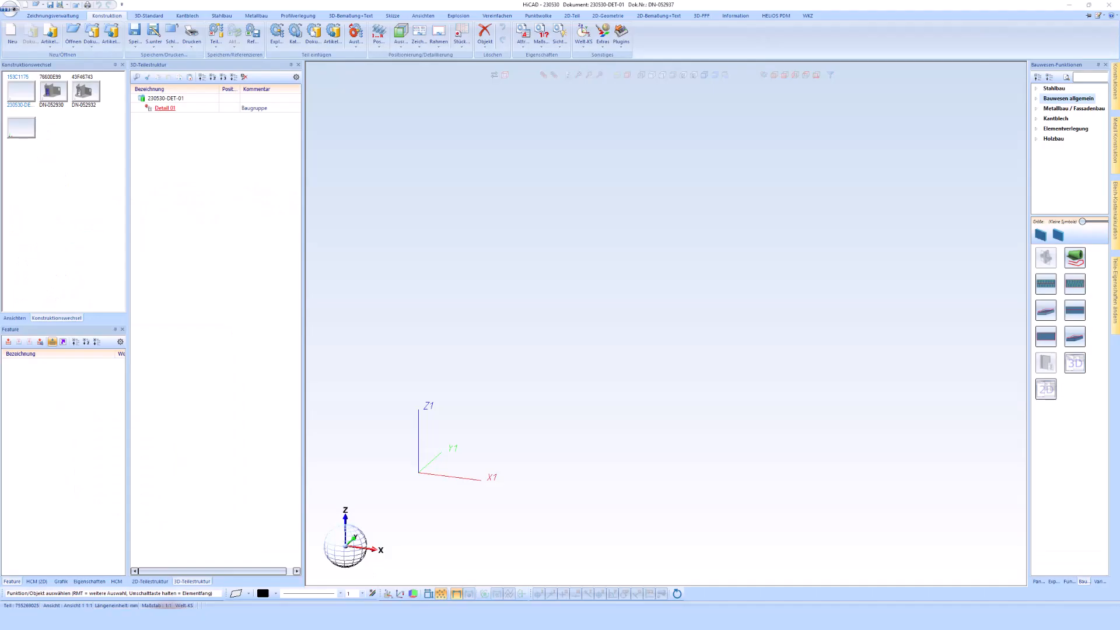
# - Back in HiCAD, search the project's articles and insert Bauseits at the zero point of the detail drawing, collapsing its part structure
pyautogui.scroll(-3, 541, 379)
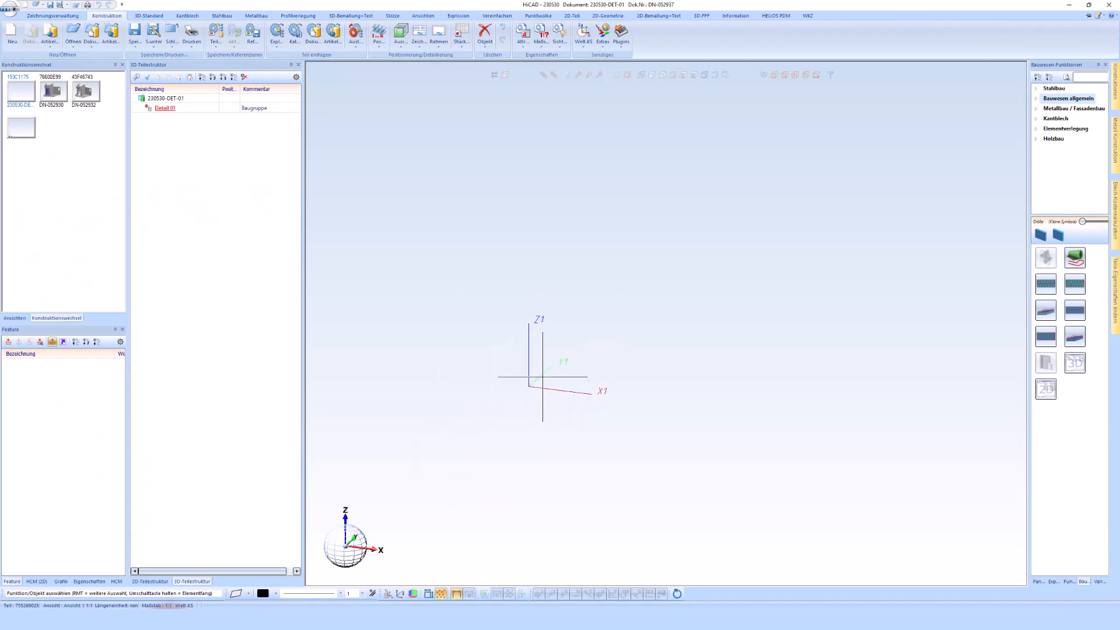
pyautogui.scroll(-3, 504, 393)
pyautogui.scroll(-1, 535, 308)
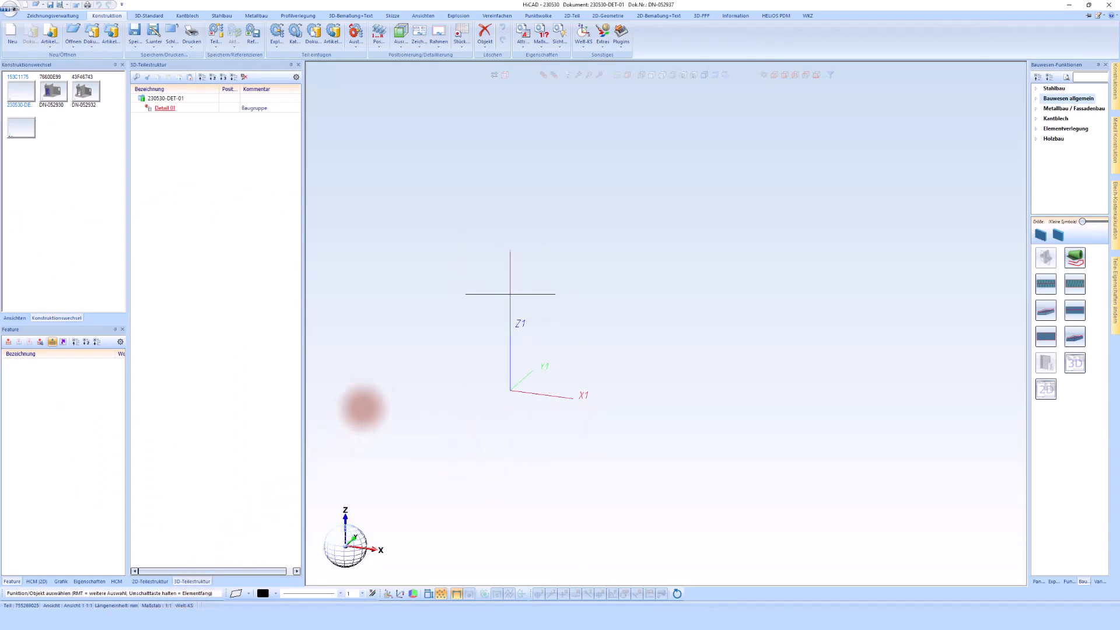
pyautogui.rightClick(465, 298)
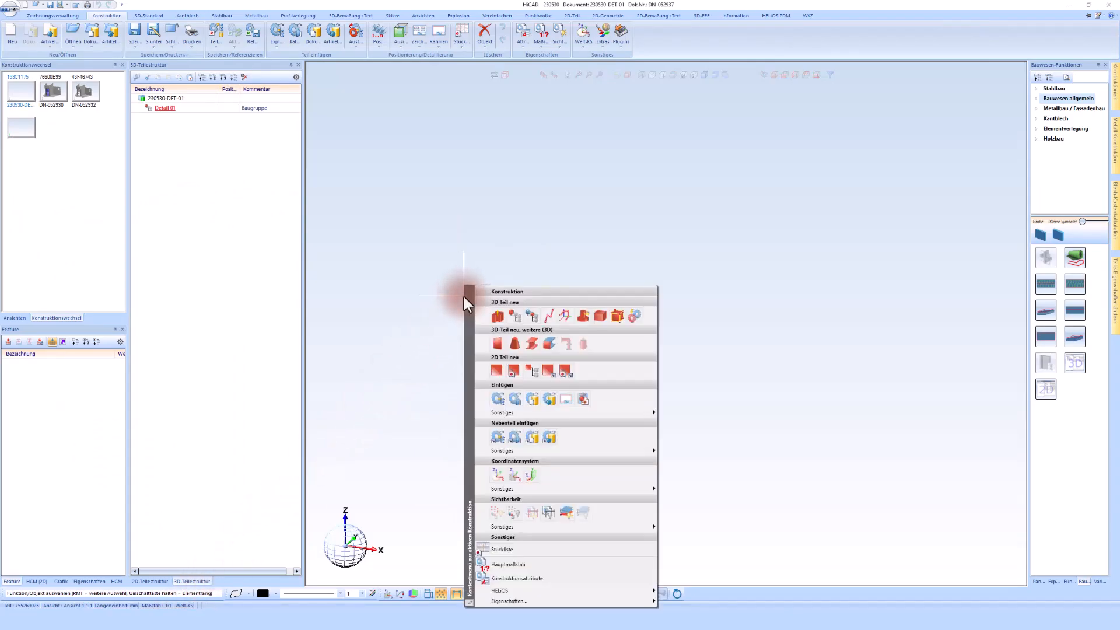
pyautogui.click(547, 400)
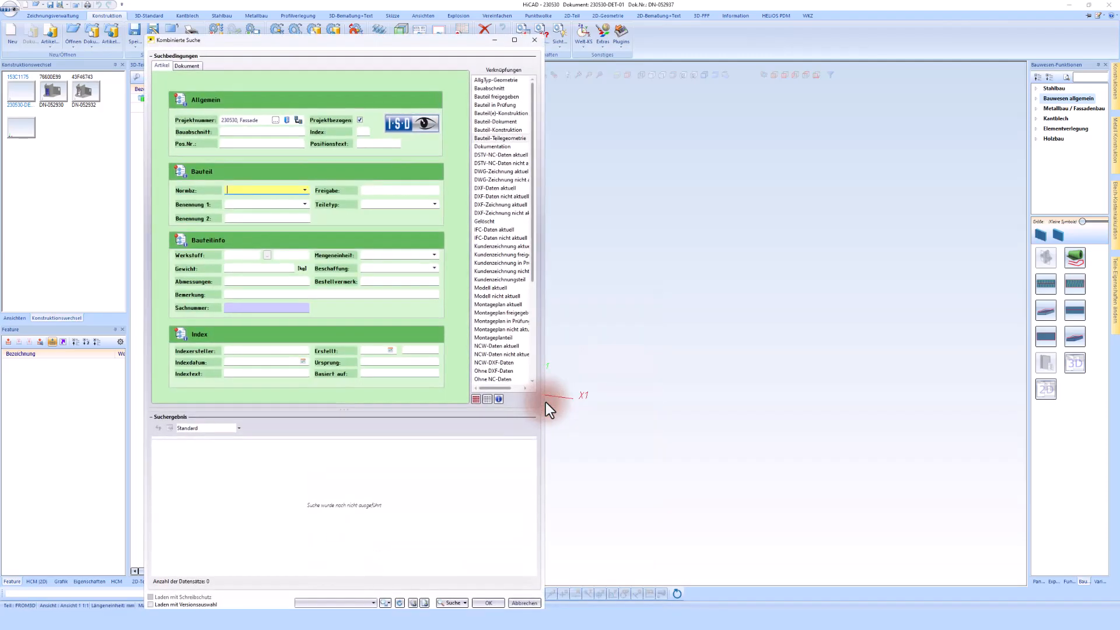
pyautogui.click(450, 602)
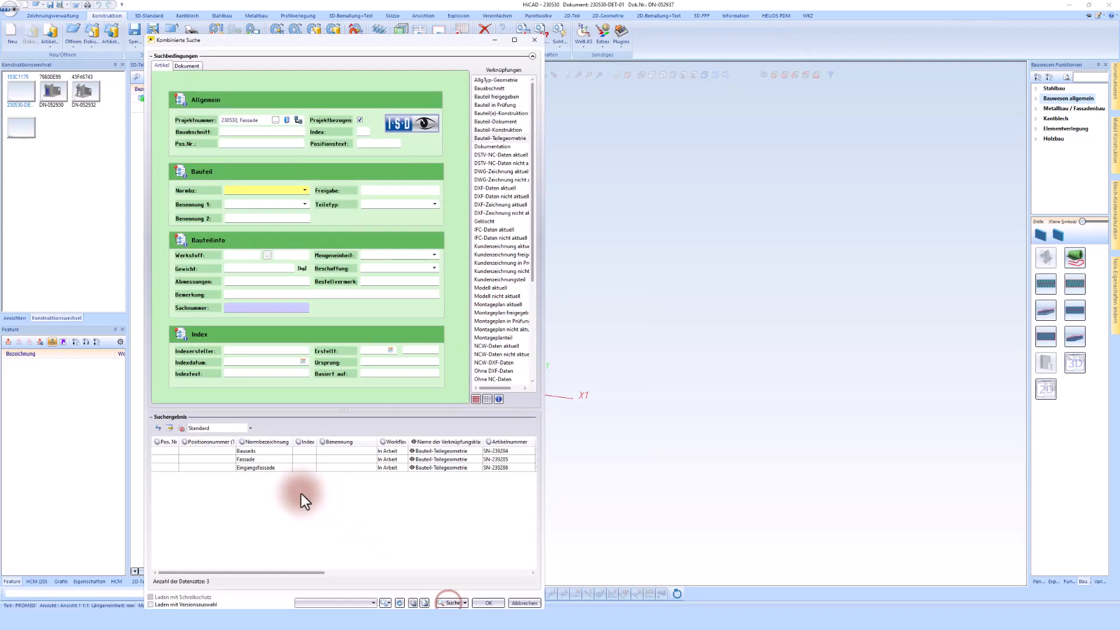
pyautogui.click(247, 453)
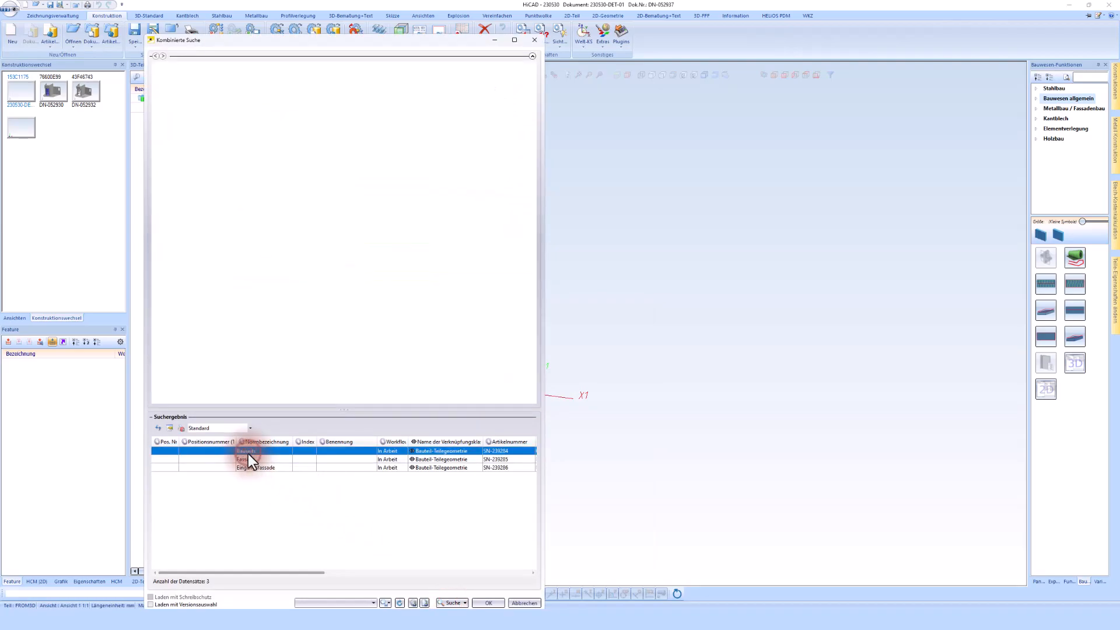
pyautogui.click(486, 602)
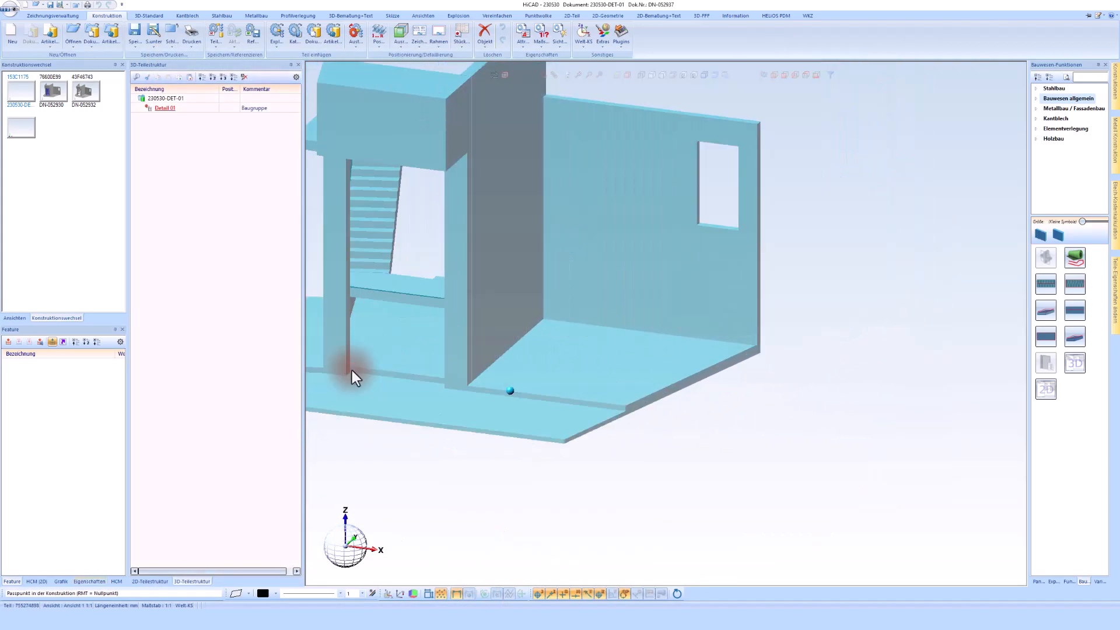
pyautogui.click(576, 367)
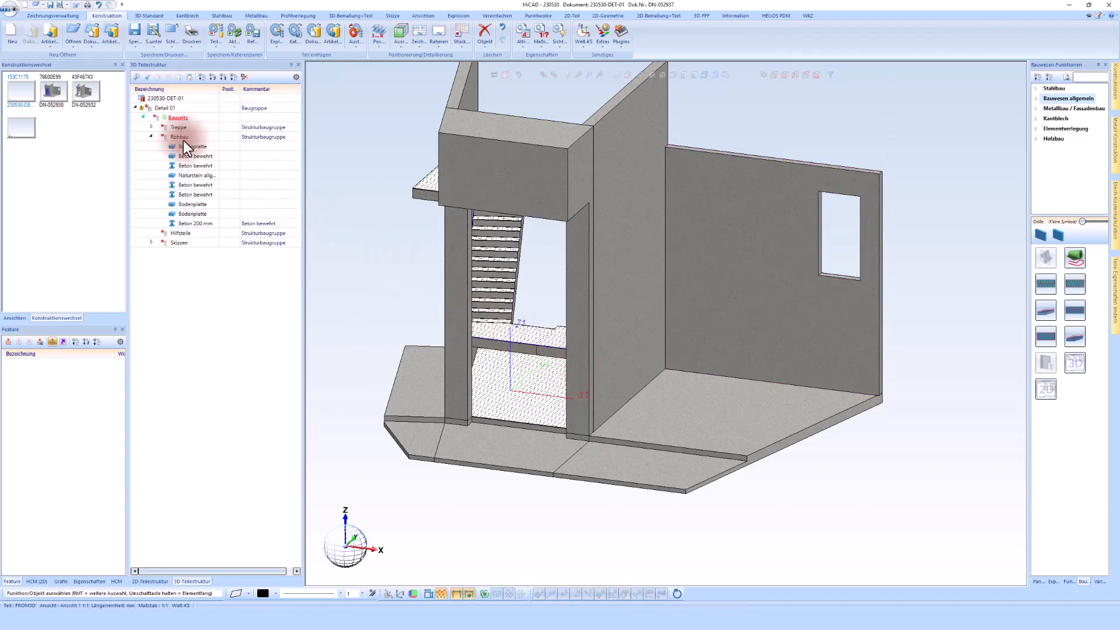
pyautogui.click(144, 118)
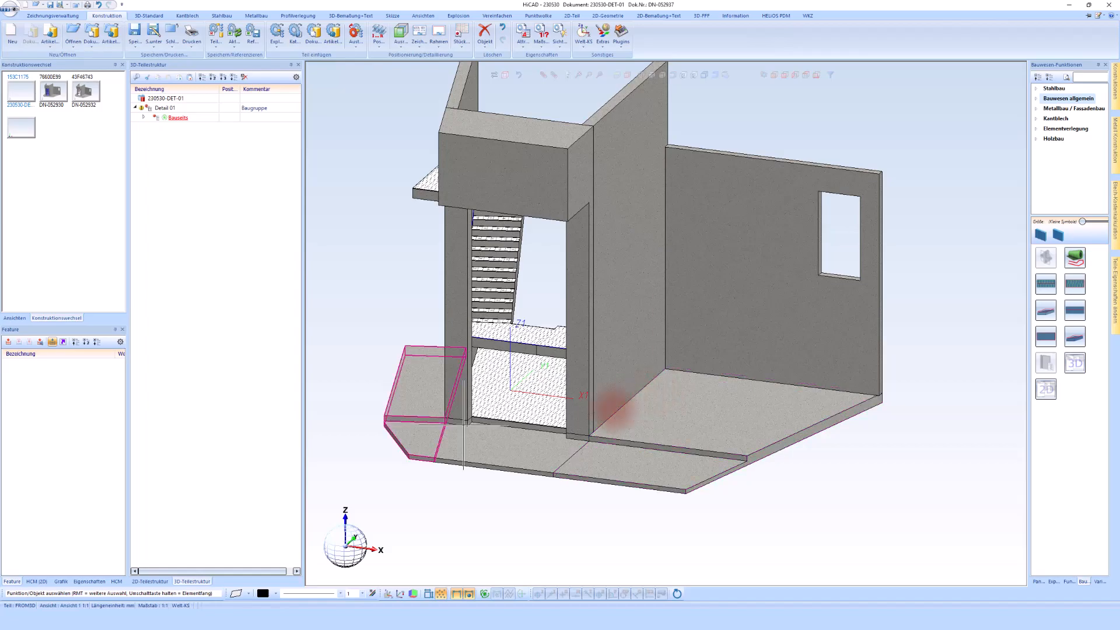
# - Search the project's articles again and insert Eingangsfassade at the zero point, collapsing its part structure
pyautogui.scroll(-3, 609, 411)
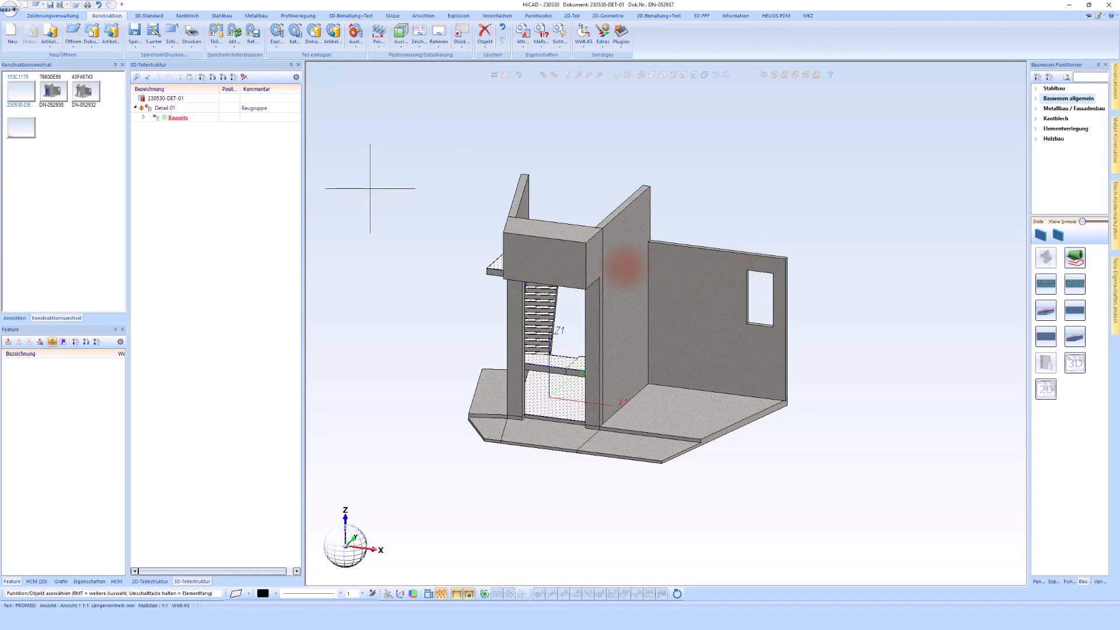
pyautogui.rightClick(371, 251)
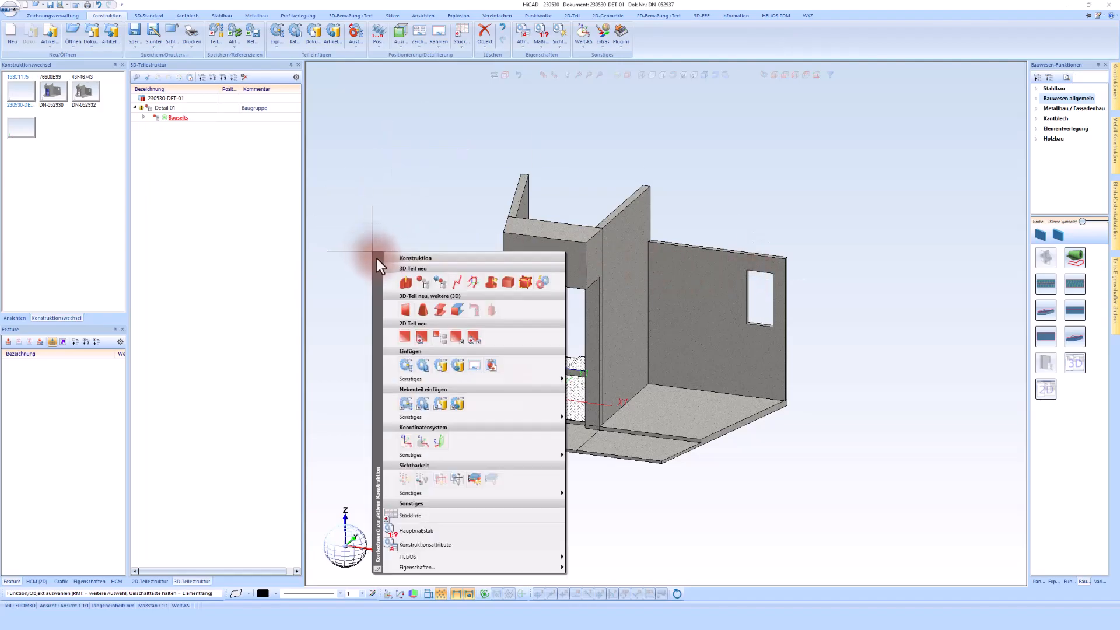
pyautogui.click(457, 366)
pyautogui.click(450, 603)
pyautogui.click(262, 471)
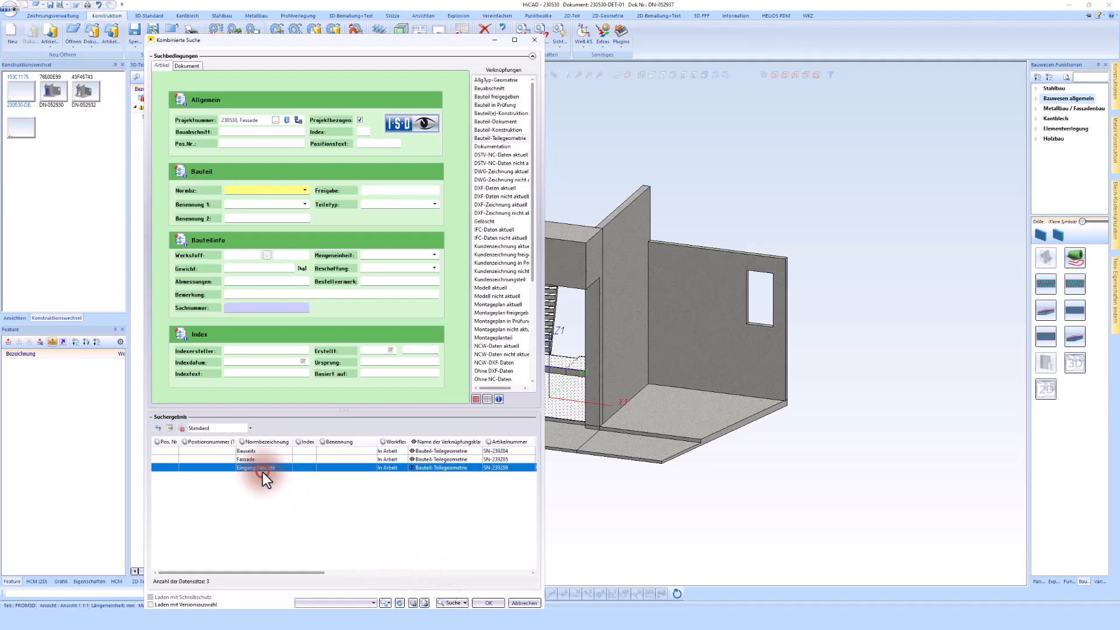
pyautogui.click(488, 603)
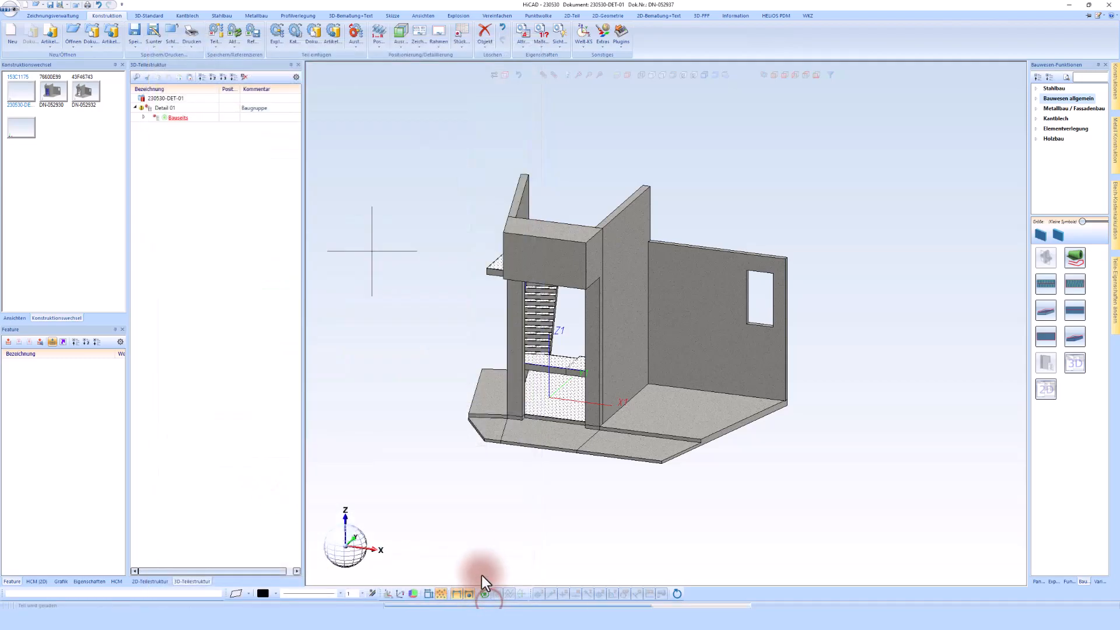
pyautogui.click(439, 284)
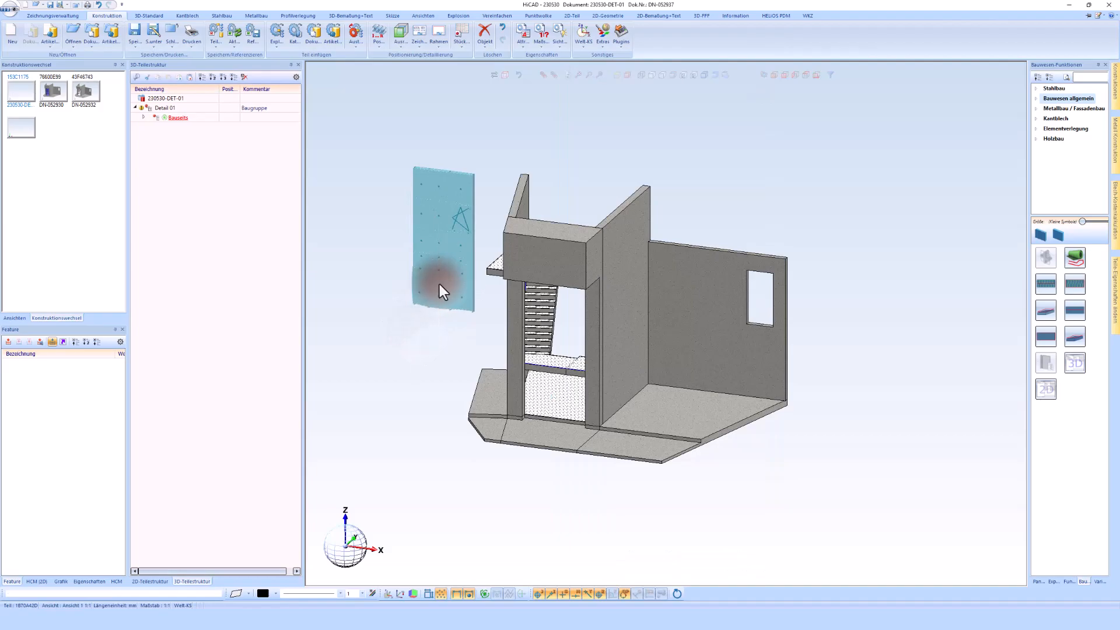
pyautogui.click(143, 127)
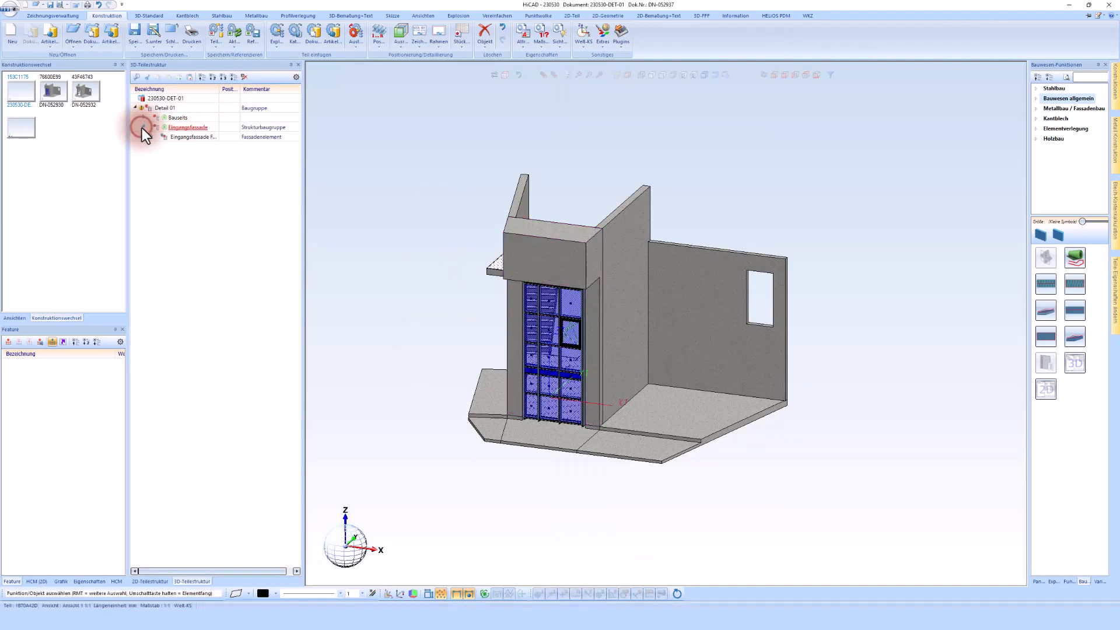
# - Move Bauseits and Eingangsfassade out of Detail 01 to the top level of 230530-DET-01 and save the drawing
pyautogui.click(181, 118)
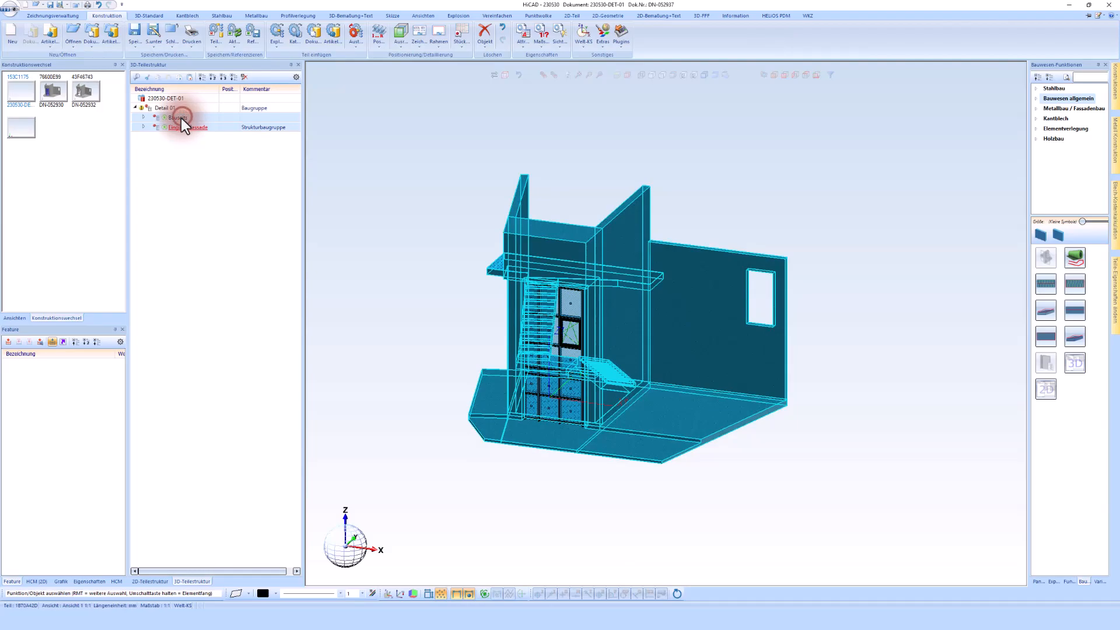
pyautogui.moveTo(177, 120); pyautogui.dragTo(160, 99)
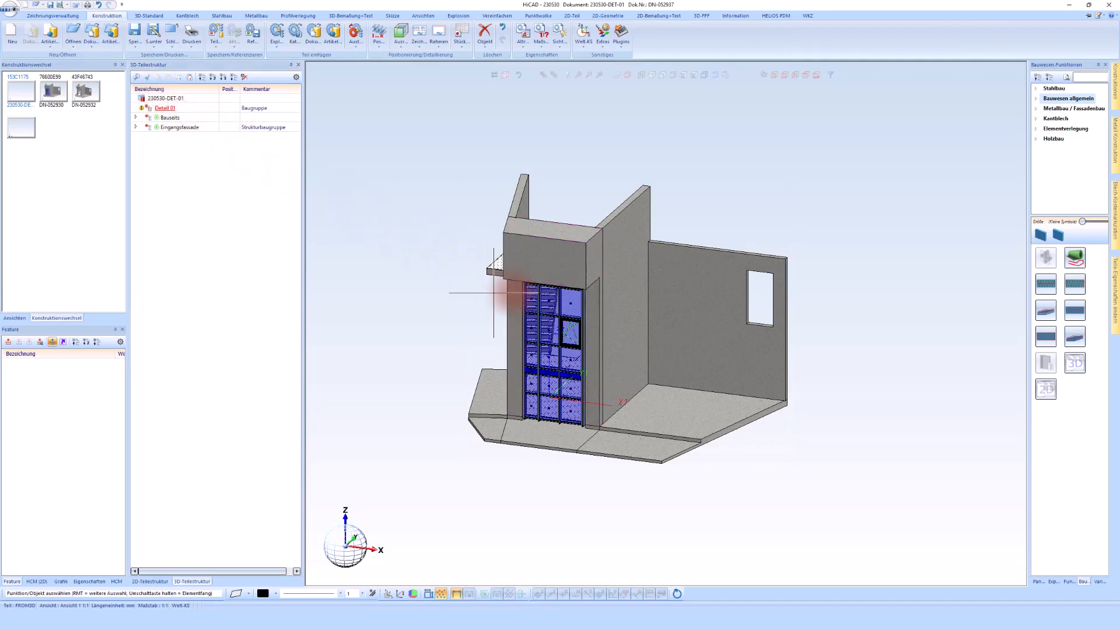
pyautogui.hotkey('ctrl', 's')
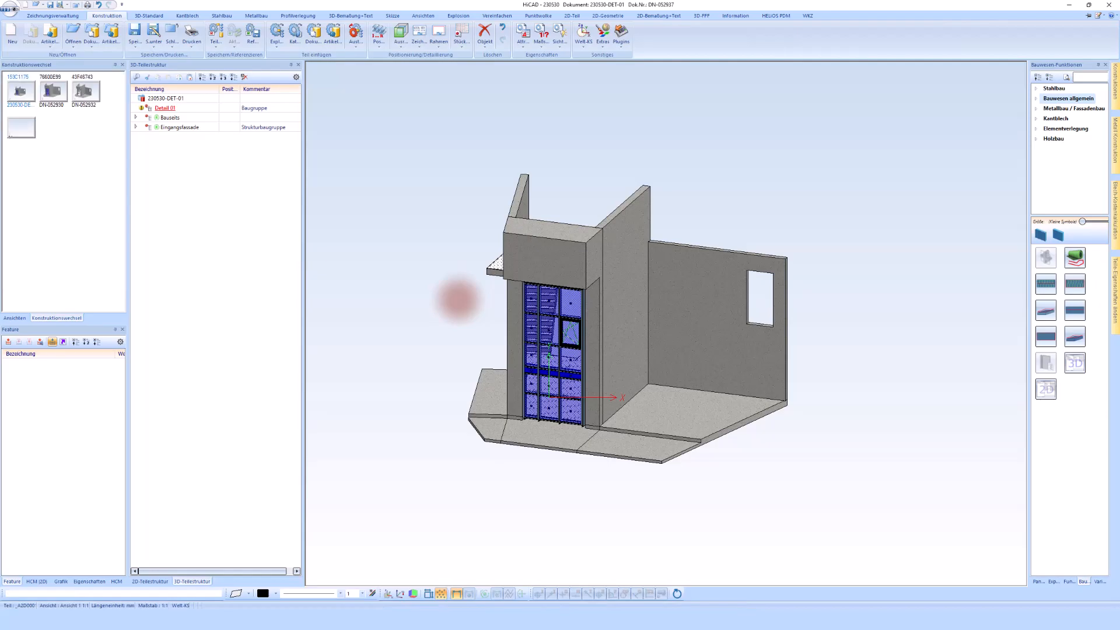
# - Activate Ansicht 2 on Blatt 1, display it shaded with edges, and set it to the front view
pyautogui.moveTo(548, 403); pyautogui.dragTo(589, 385, button='middle')
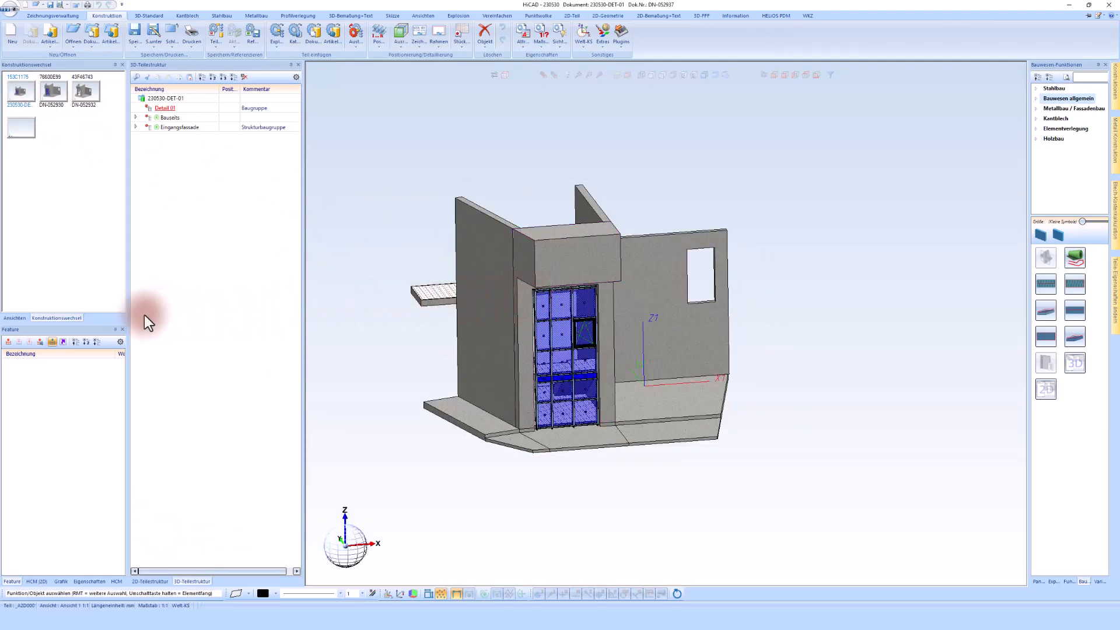
pyautogui.click(18, 320)
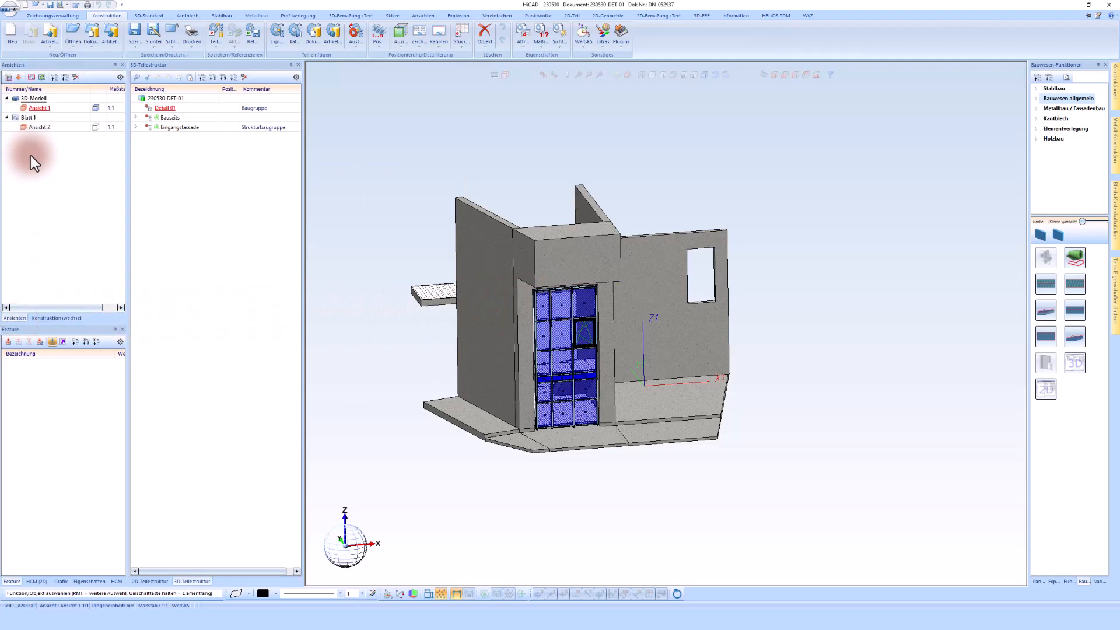
pyautogui.doubleClick(36, 127)
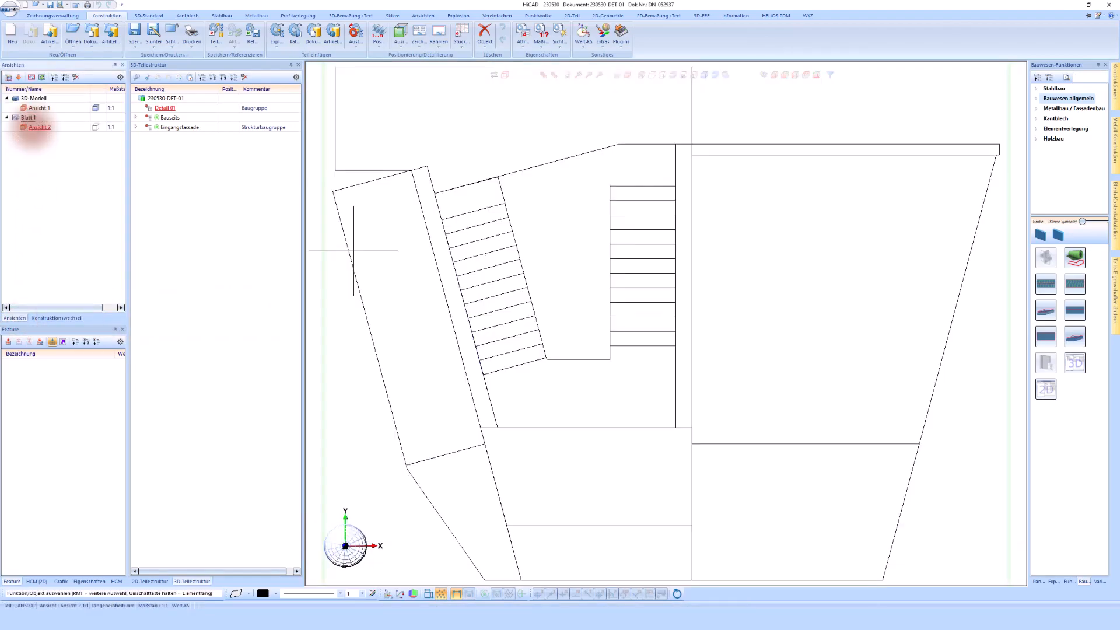
pyautogui.click(703, 75)
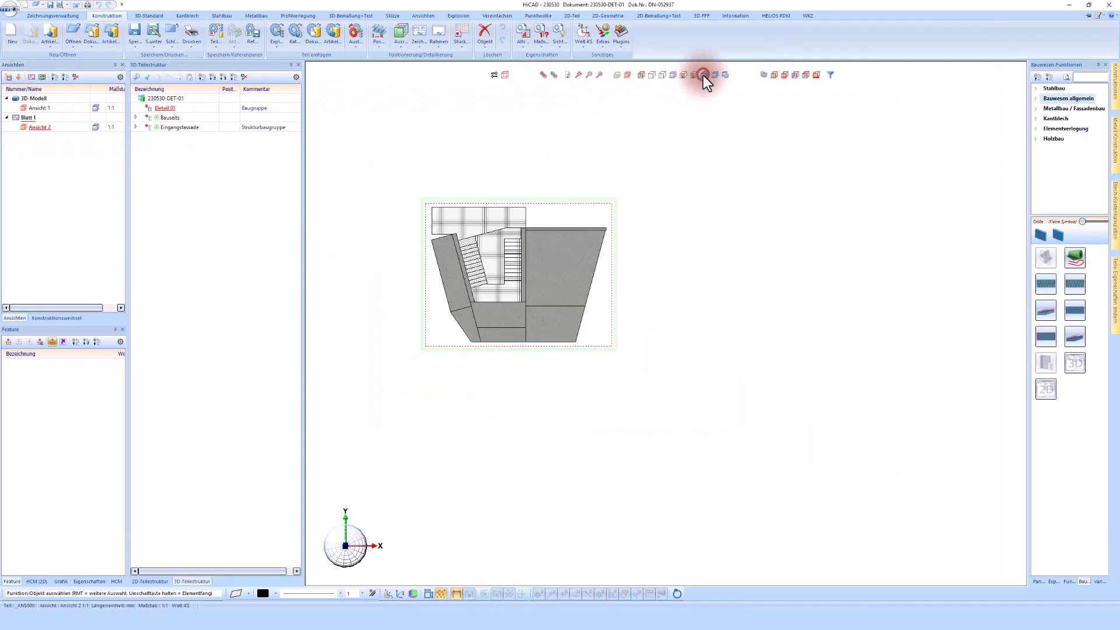
pyautogui.click(785, 75)
# - Set the drawing's main scale to 1:50
pyautogui.scroll(-2, 663, 187)
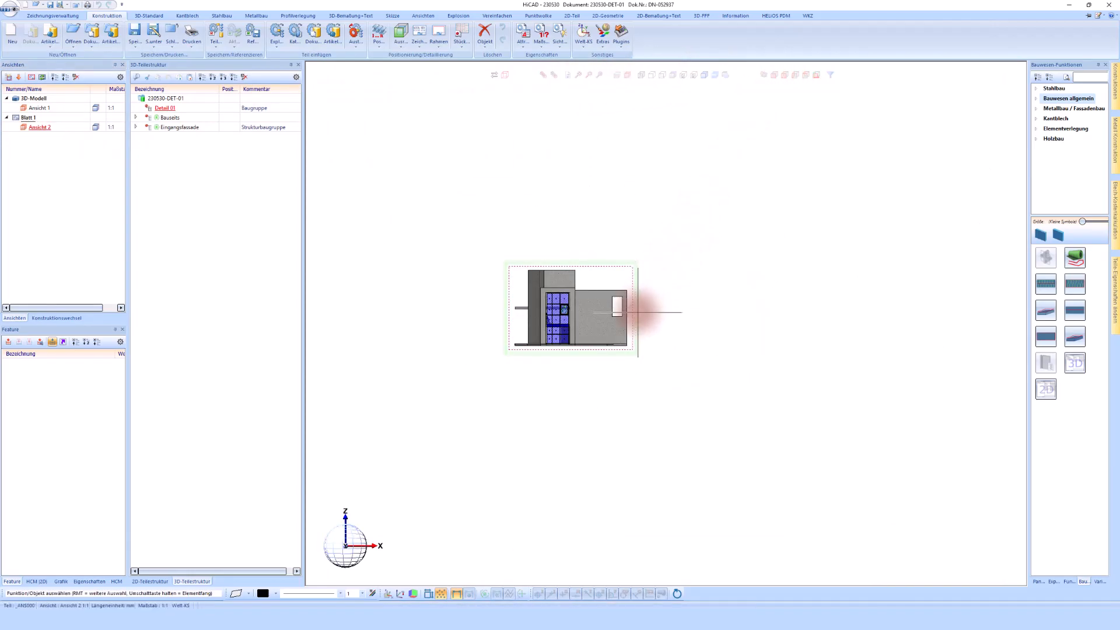
pyautogui.scroll(1, 638, 310)
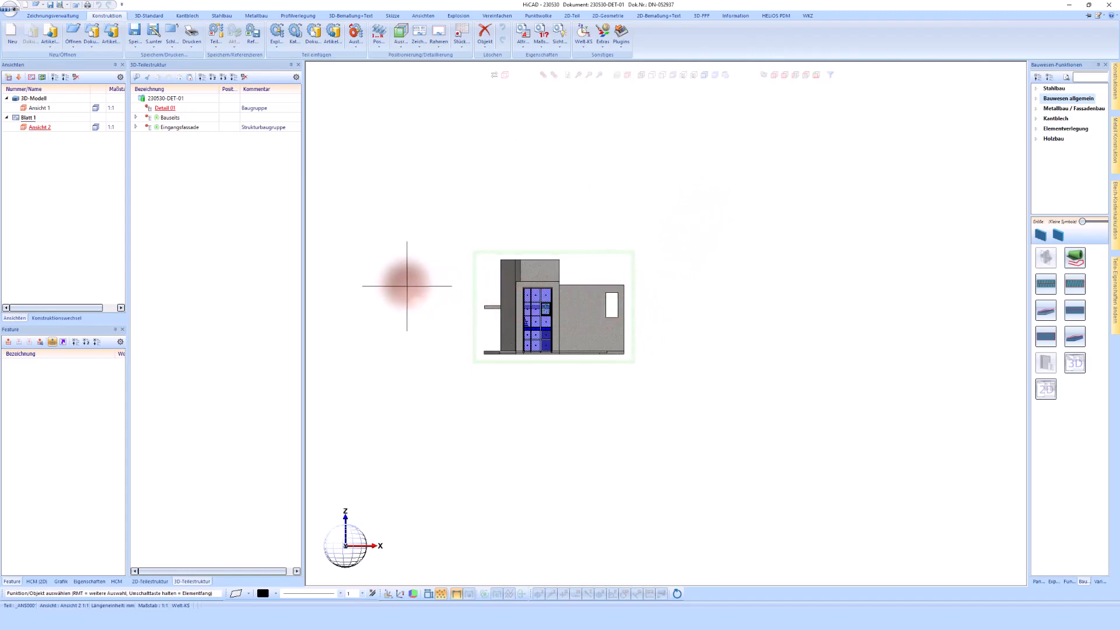
pyautogui.rightClick(407, 286)
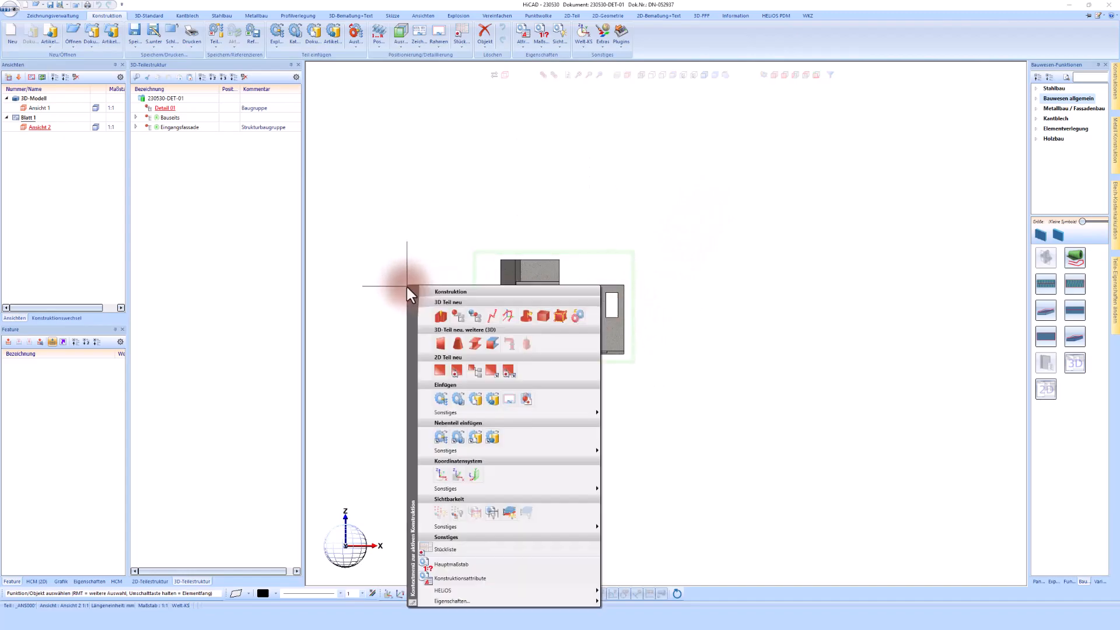
pyautogui.click(439, 564)
pyautogui.click(134, 49)
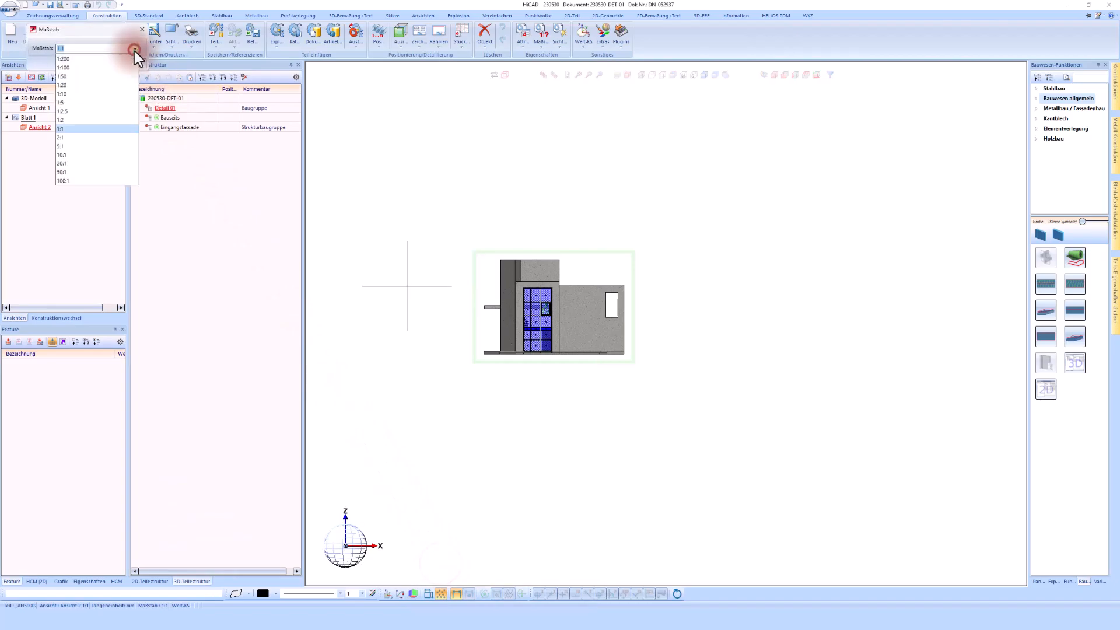
pyautogui.click(63, 76)
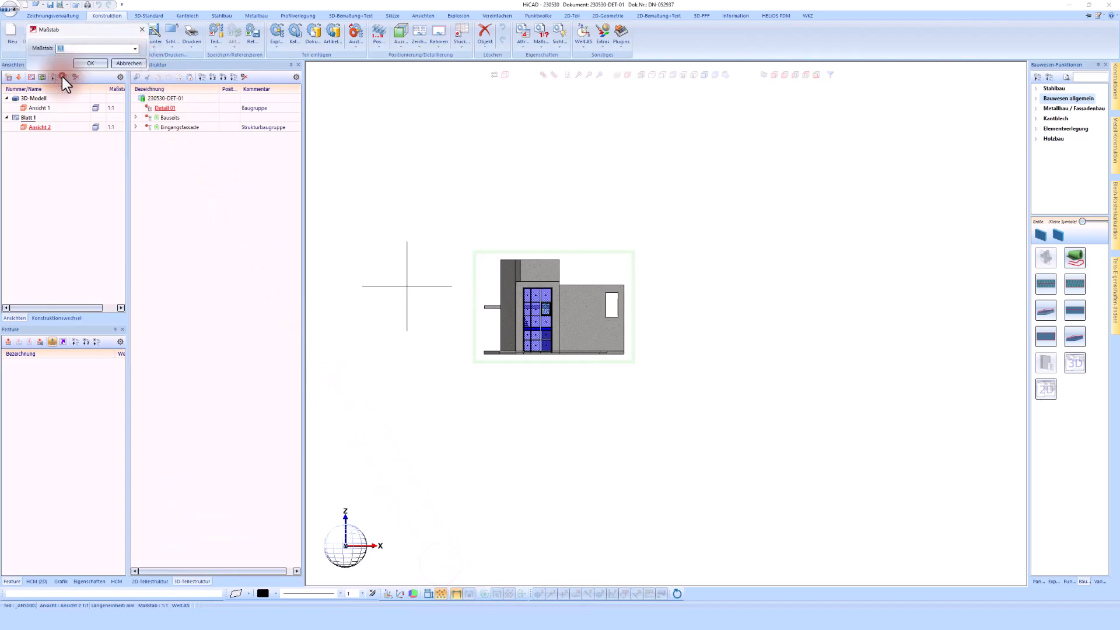
pyautogui.click(95, 62)
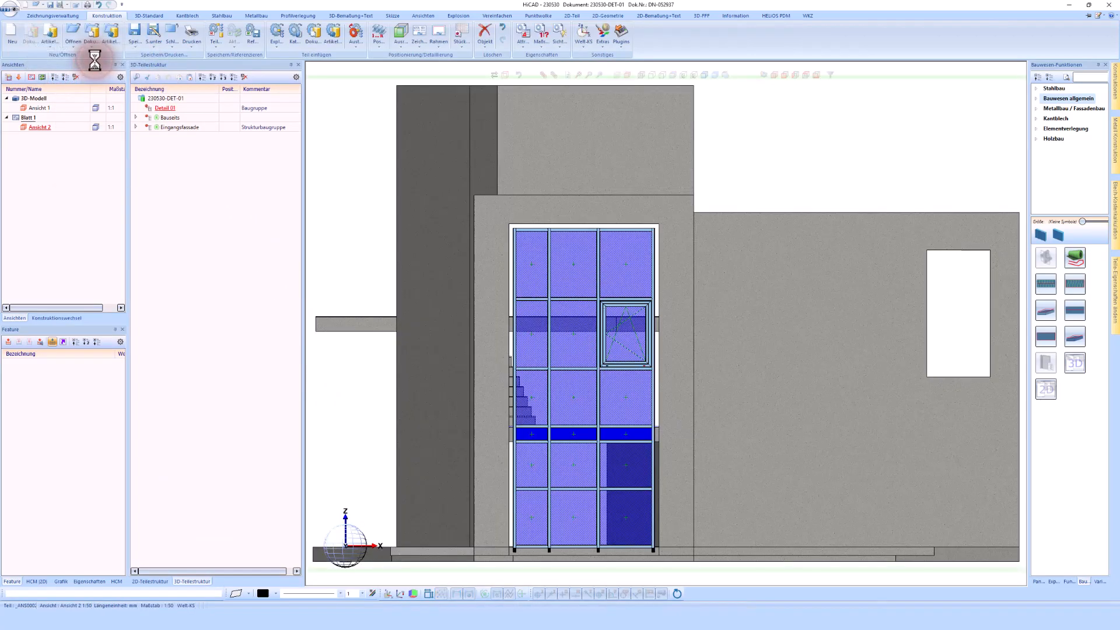
# - Place a DIN A0 drawing frame around the view and move Ansicht 2 toward the sheet's upper-right corner
pyautogui.click(440, 32)
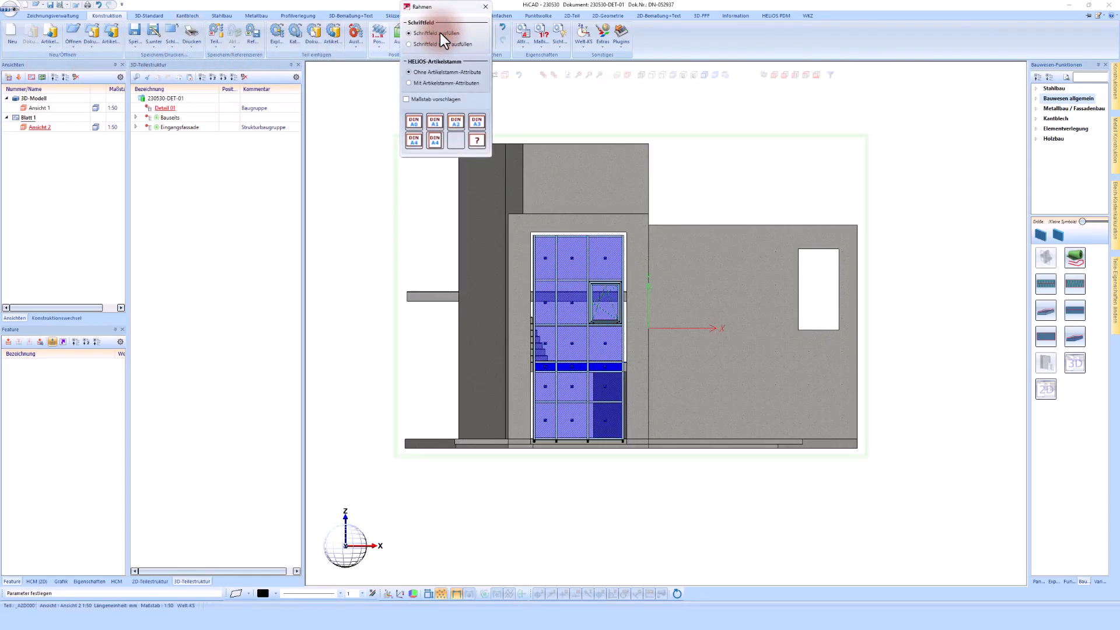
pyautogui.click(413, 124)
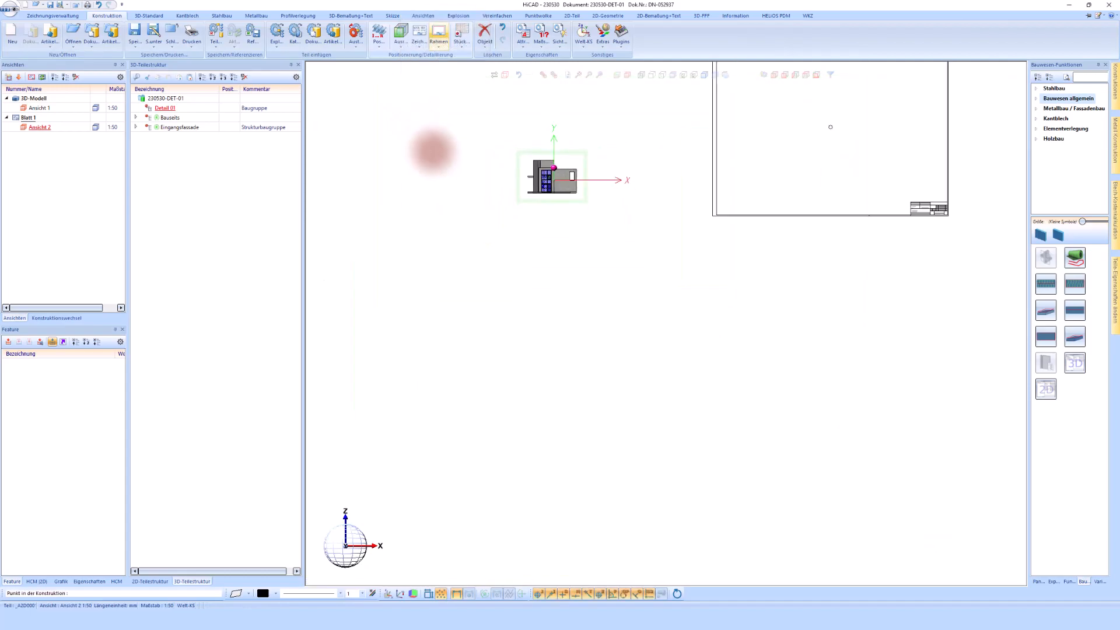
pyautogui.click(481, 213)
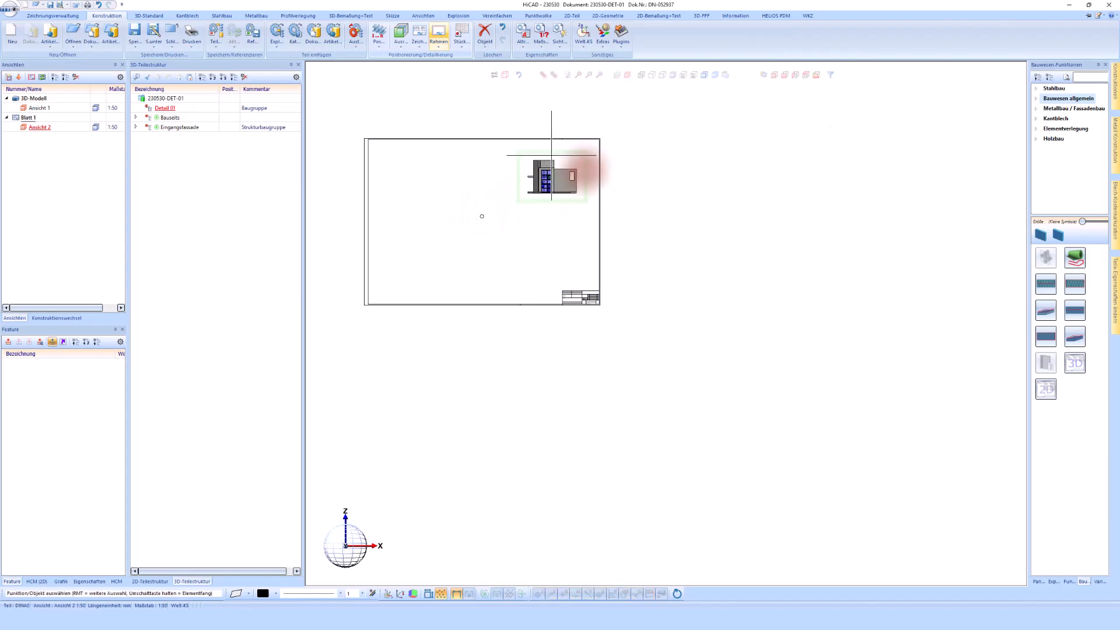
pyautogui.click(603, 171)
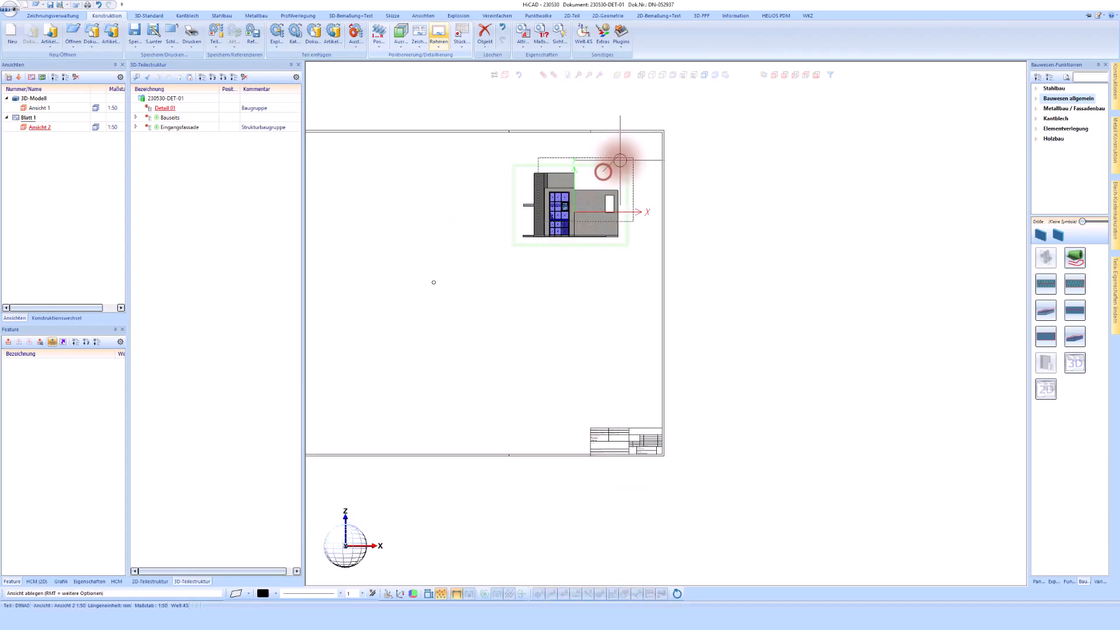
pyautogui.click(629, 152)
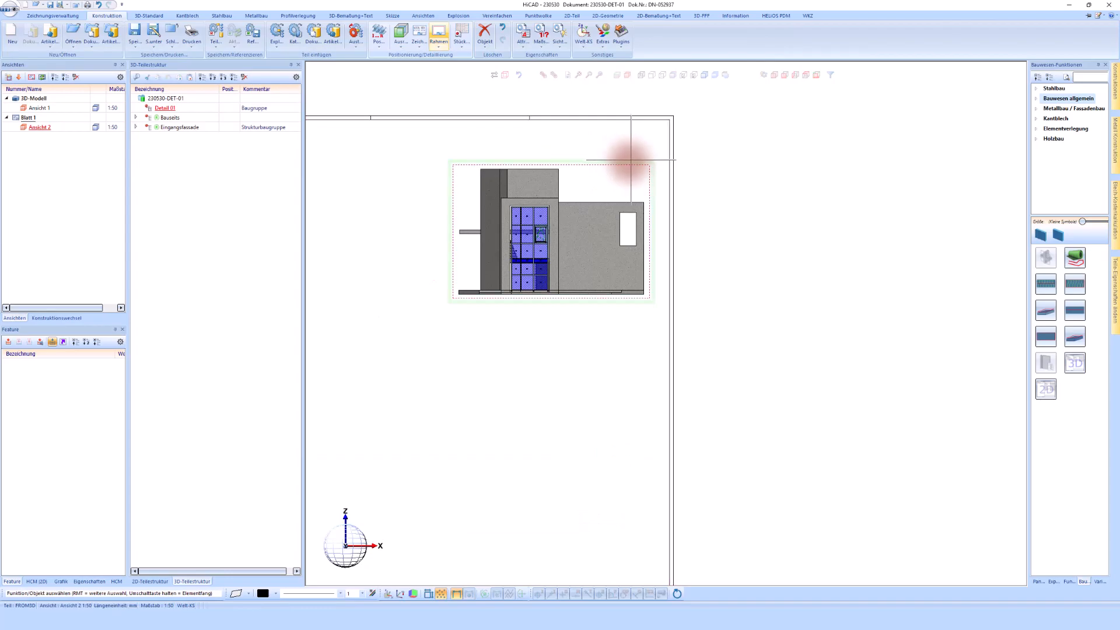
# - Start a new section view from Ansicht 2 and sketch a horizontal section line from outside the building into the glazing, just above the dark blue panel band
pyautogui.scroll(4, 621, 153)
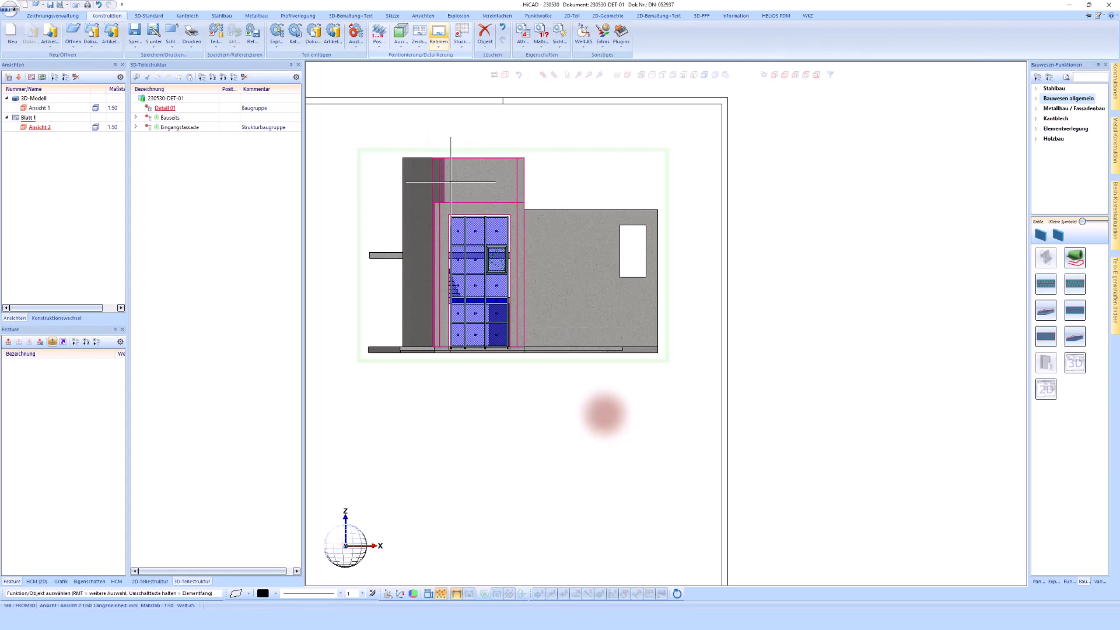
pyautogui.scroll(3, 449, 294)
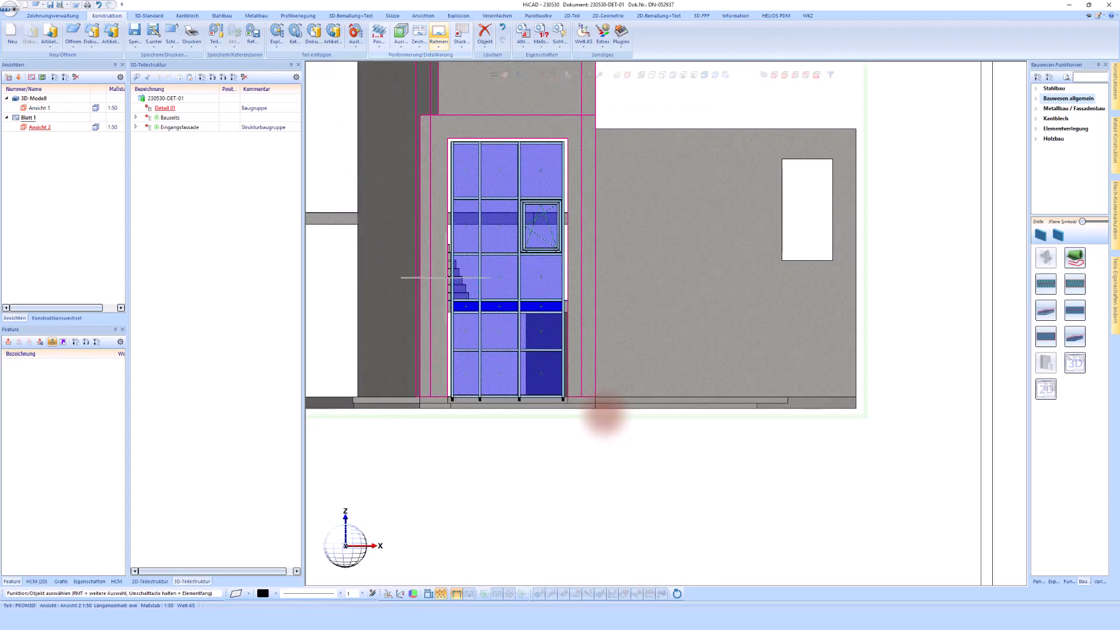
pyautogui.scroll(3, 440, 299)
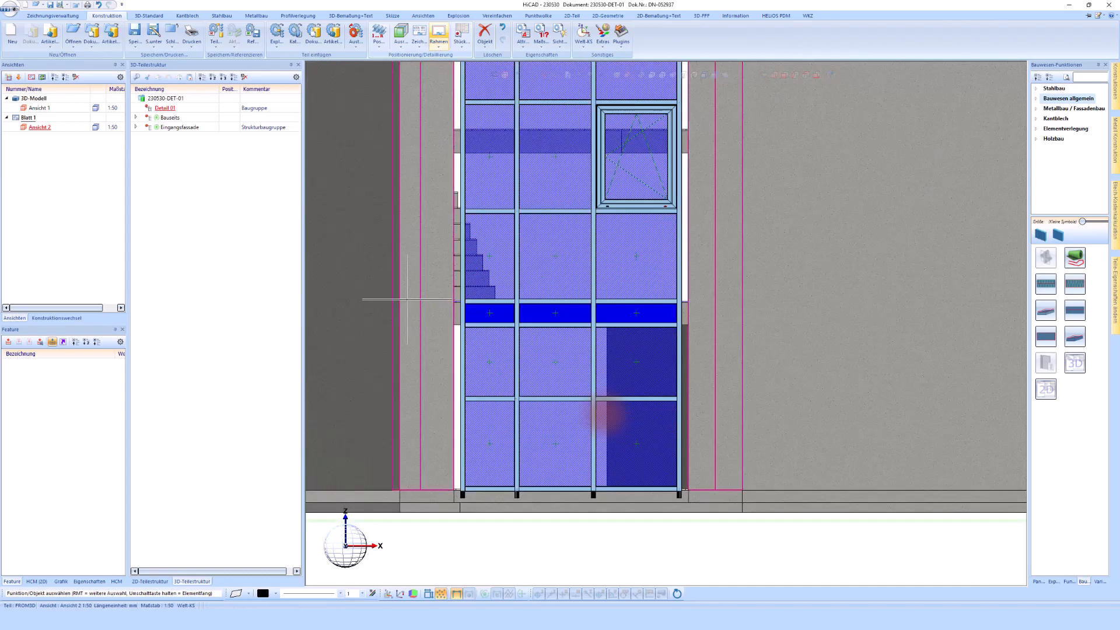
pyautogui.scroll(-3, 606, 416)
pyautogui.scroll(-2, 400, 250)
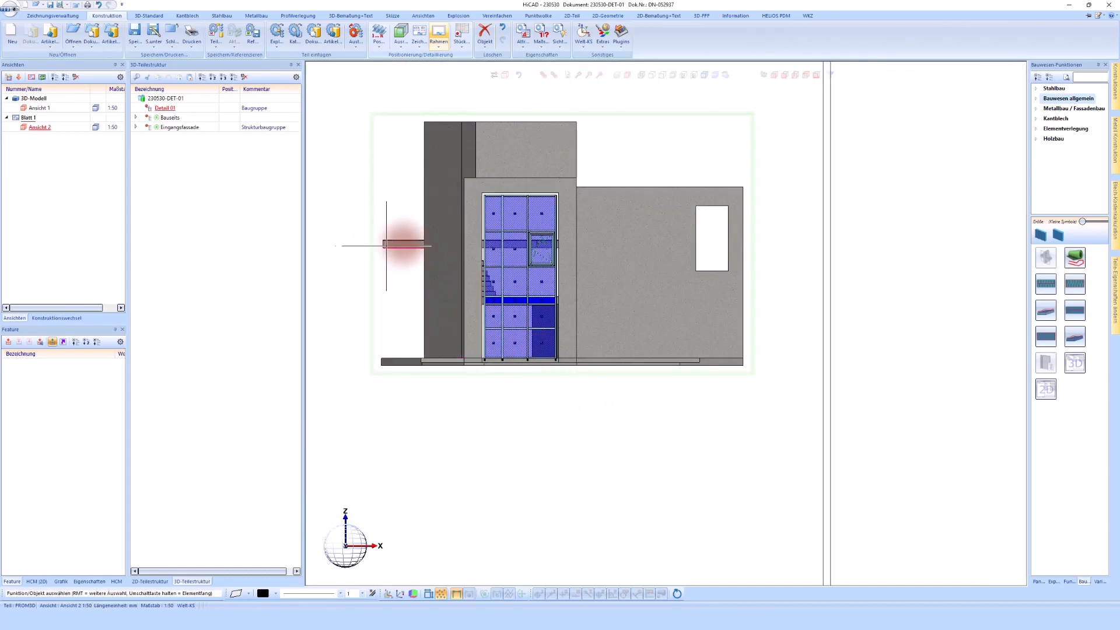
pyautogui.rightClick(374, 214)
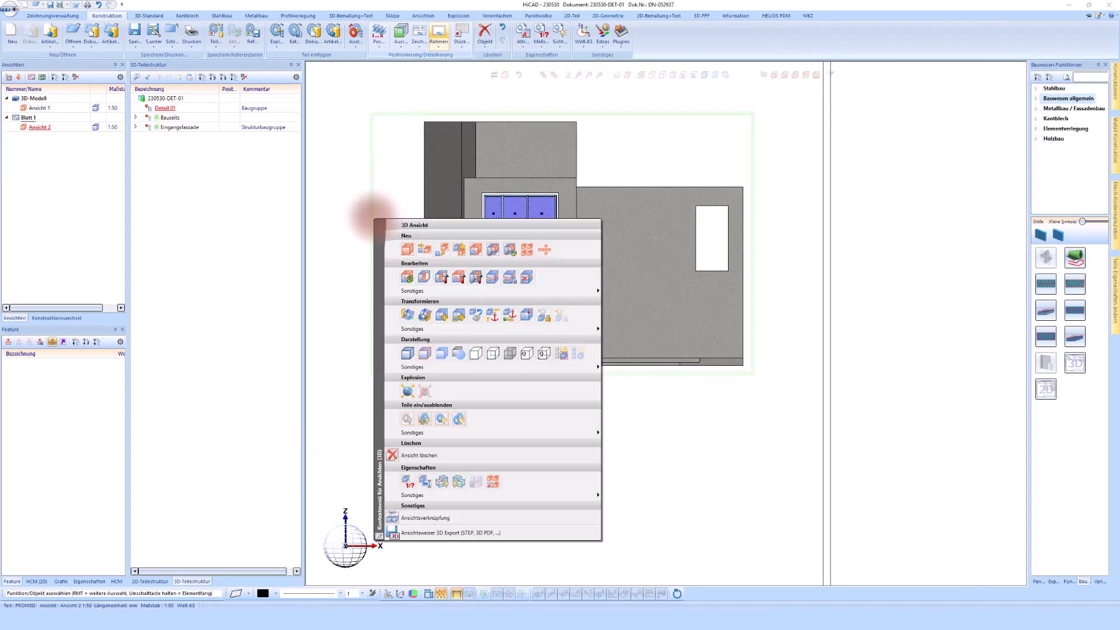
pyautogui.click(475, 253)
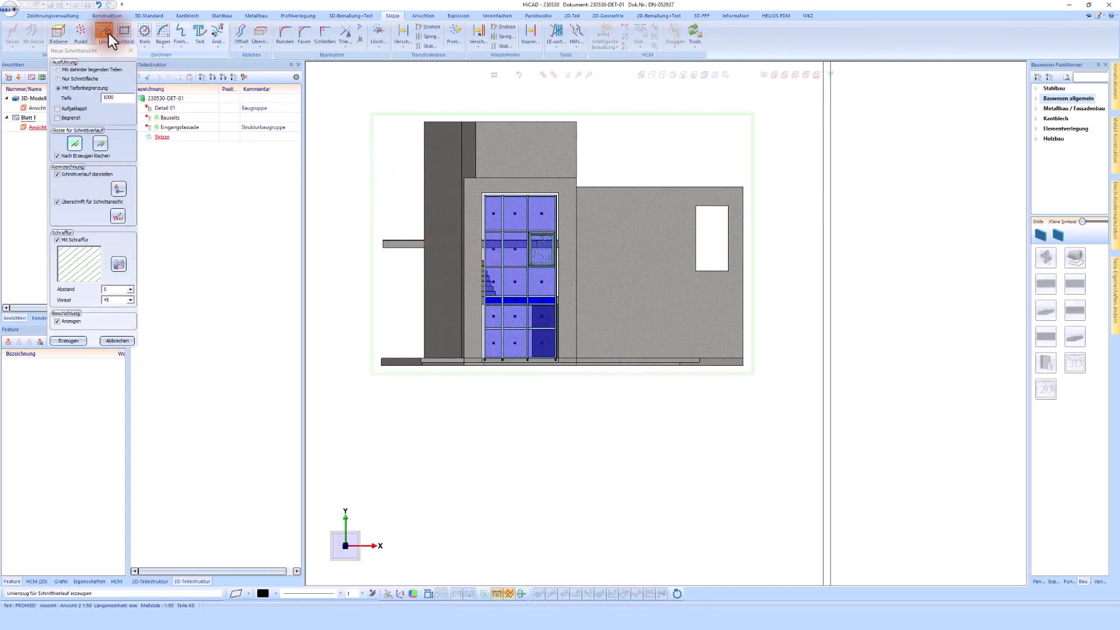
pyautogui.click(105, 33)
pyautogui.scroll(4, 461, 303)
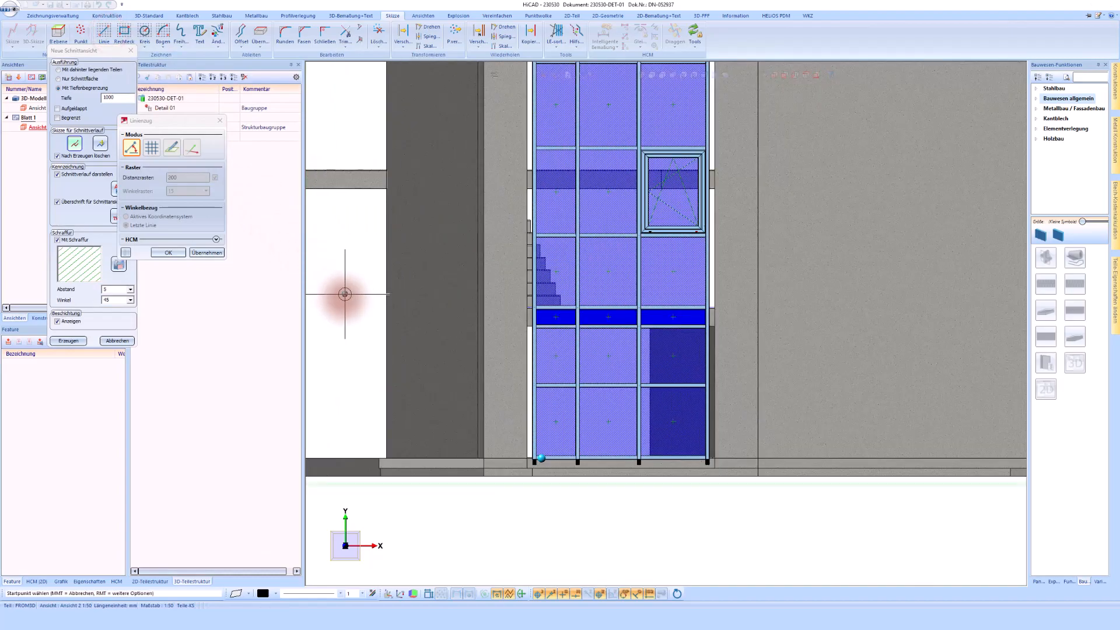
pyautogui.click(344, 298)
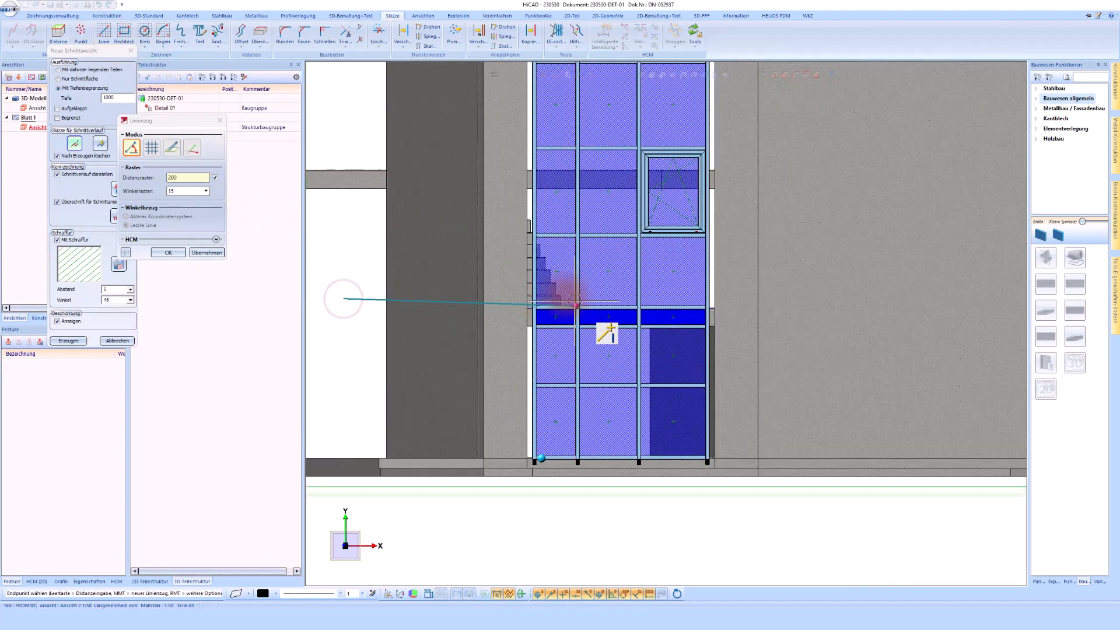
pyautogui.scroll(3, 568, 299)
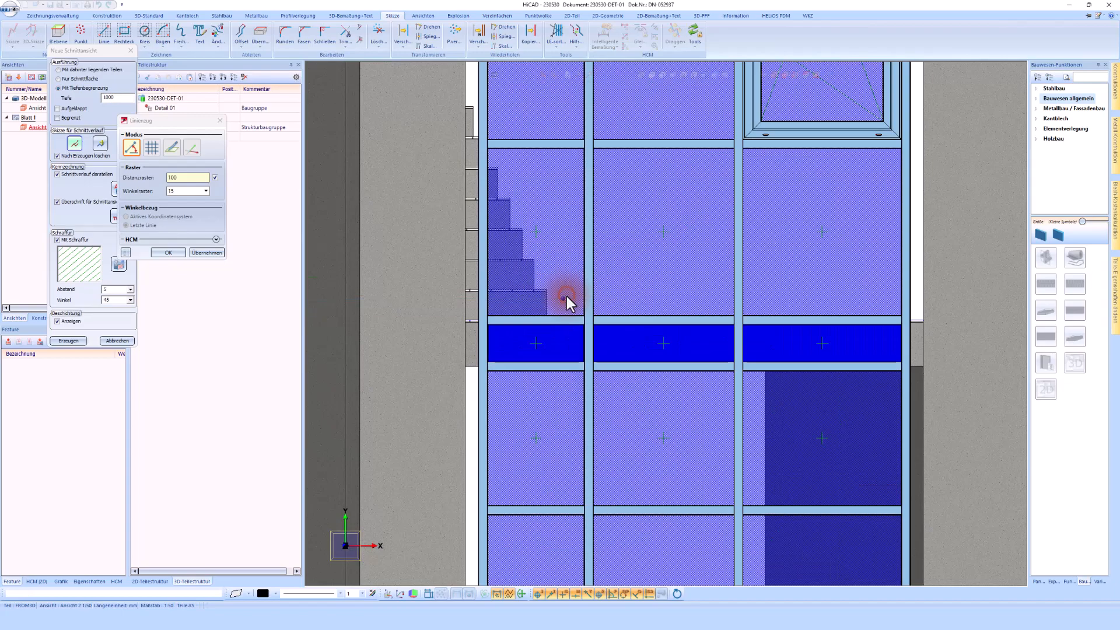
pyautogui.scroll(-4, 566, 296)
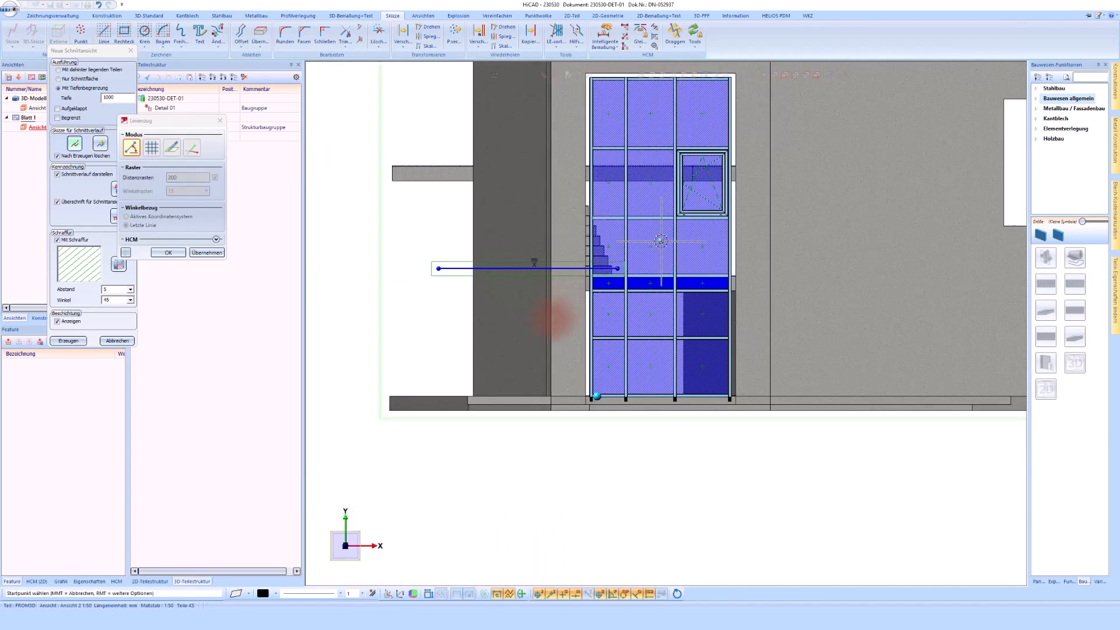
pyautogui.middleClick(548, 322)
pyautogui.middleClick(173, 254)
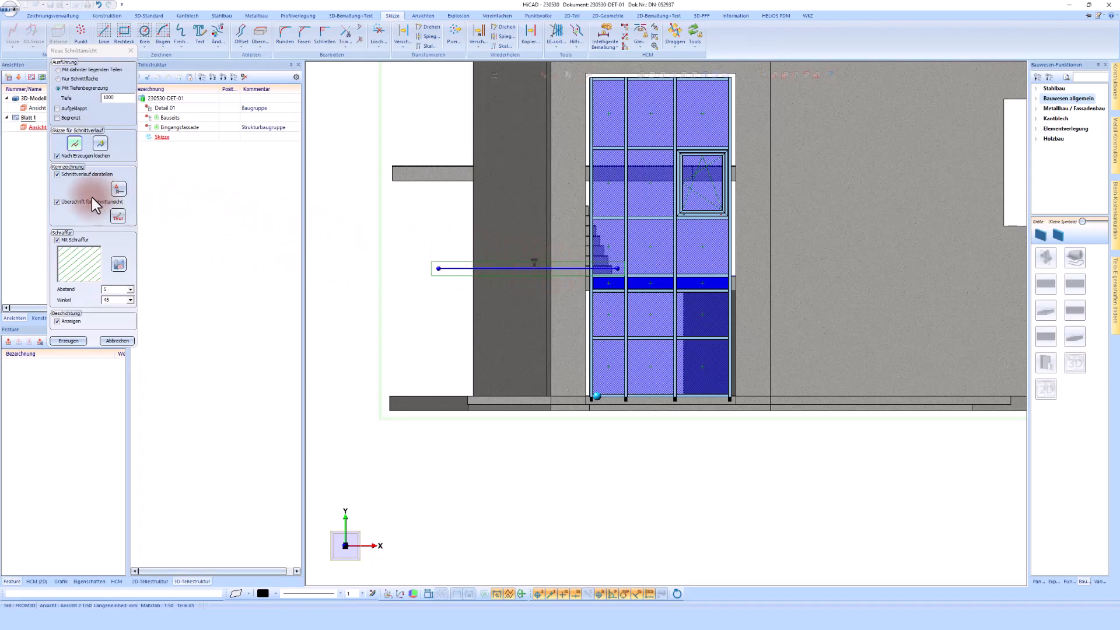
# - Enable the Begrenzt option for the section, generate it, and place it below Ansicht 2
pyautogui.click(64, 120)
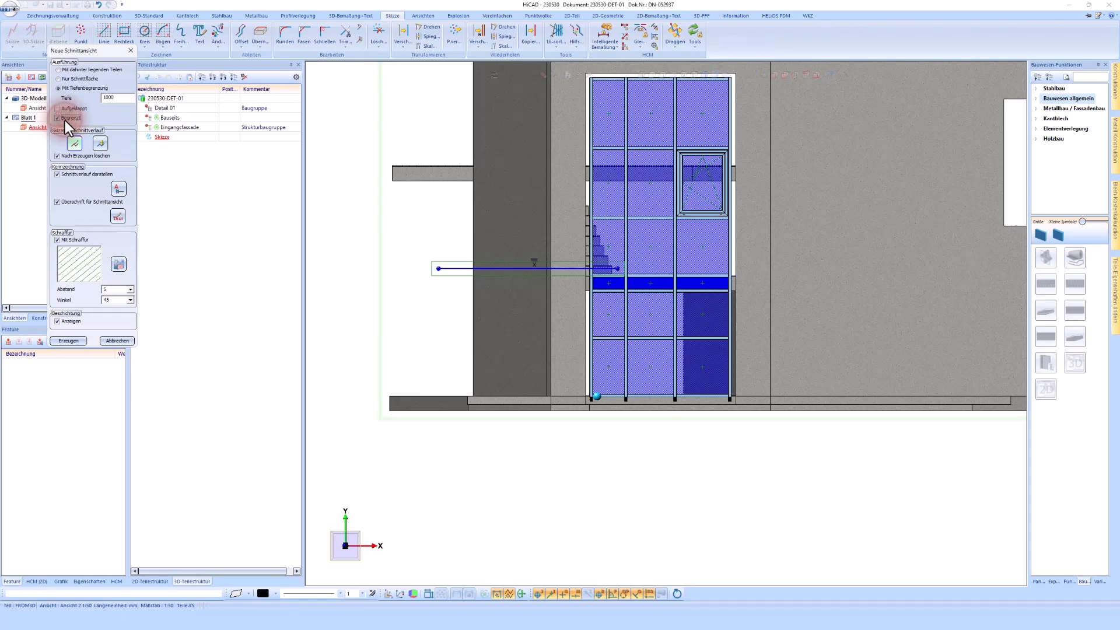
pyautogui.click(69, 341)
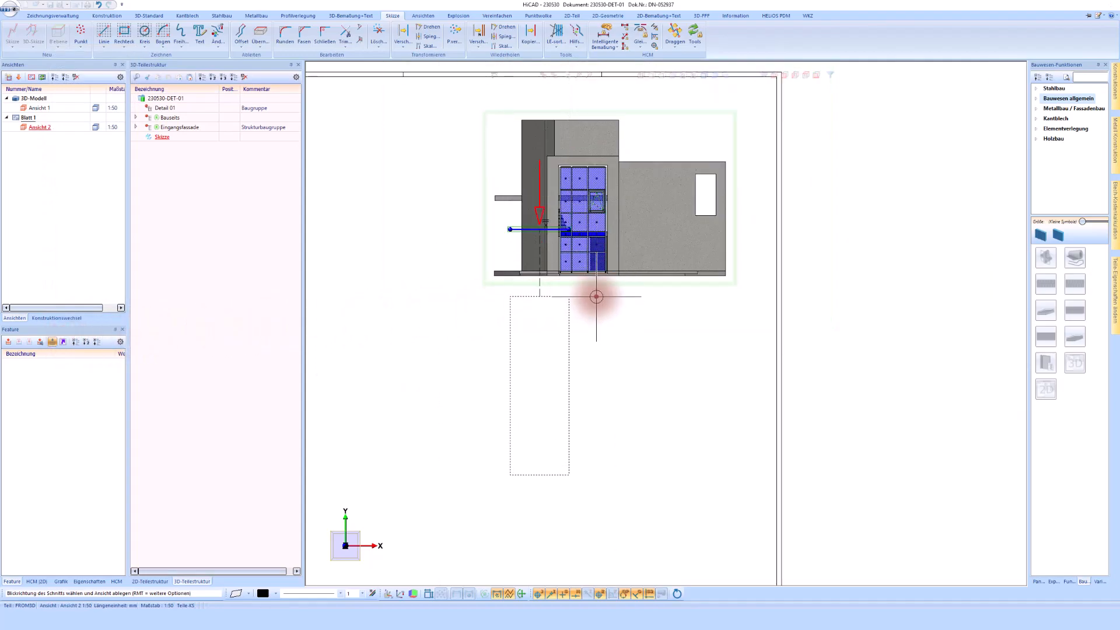
pyautogui.click(627, 310)
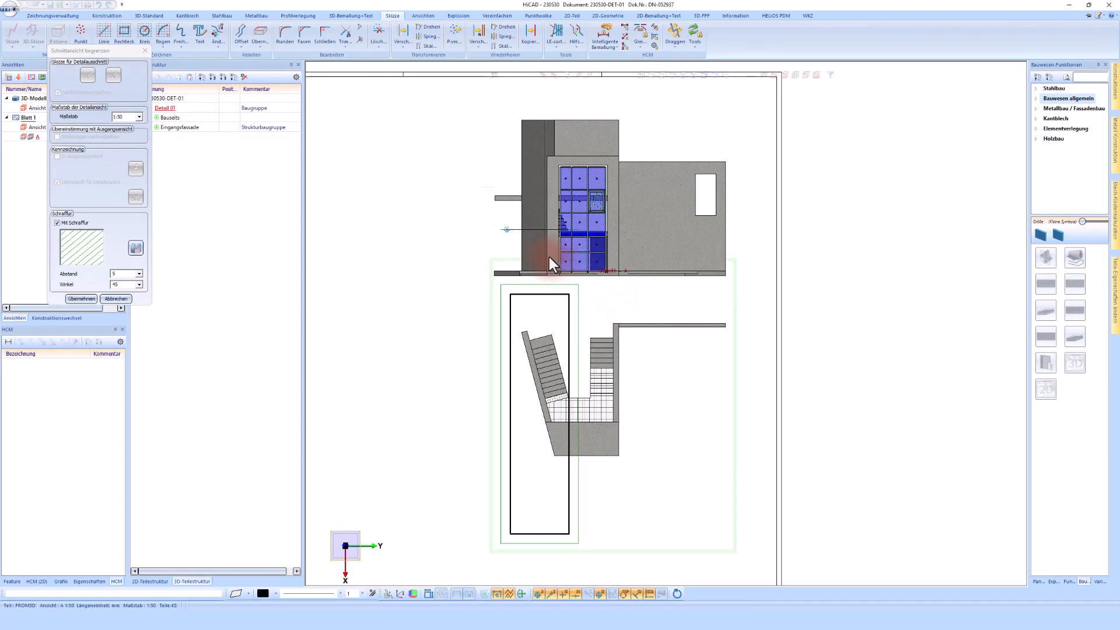
# - Reshape the section's boundary rectangle by moving its upper and lower edges to form a narrow band around the entrance facade
pyautogui.scroll(2, 551, 263)
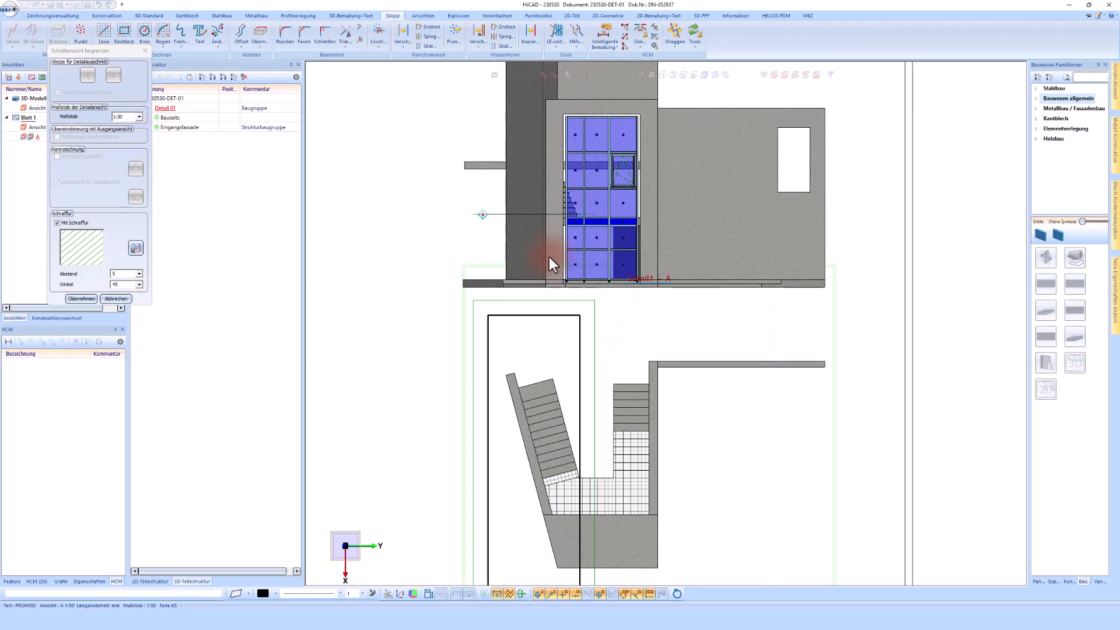
pyautogui.scroll(-2, 548, 257)
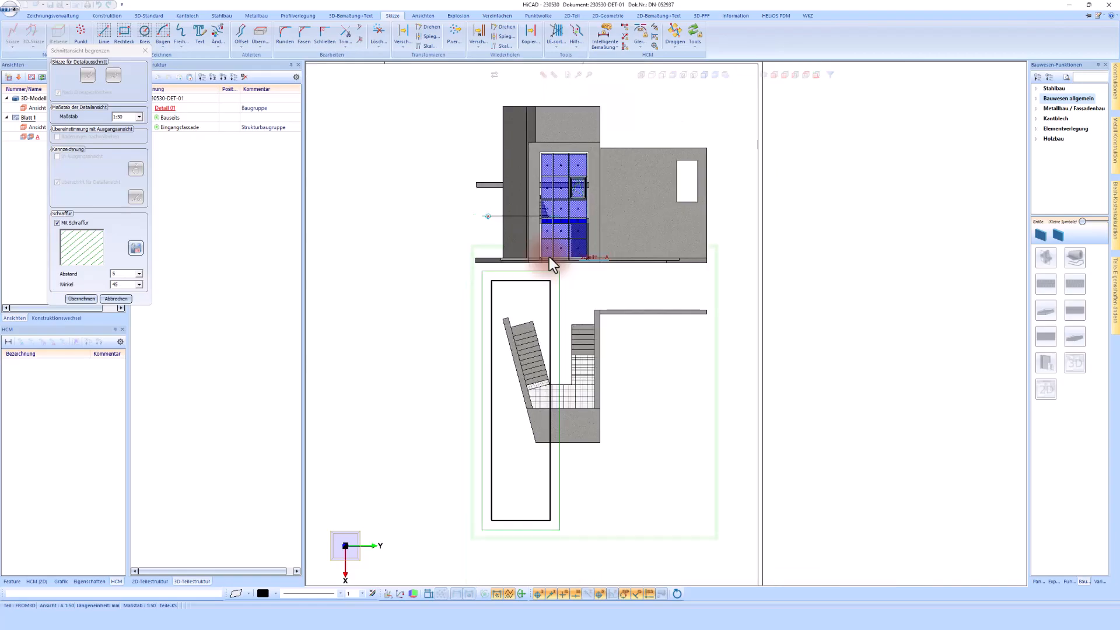
pyautogui.scroll(1, 549, 257)
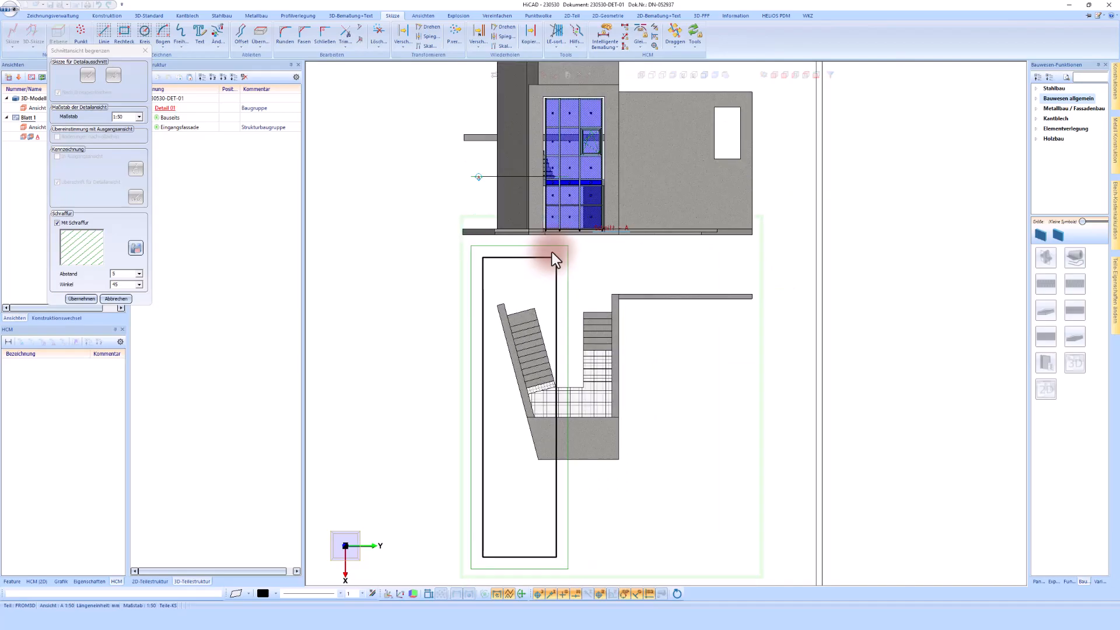
pyautogui.click(675, 36)
pyautogui.scroll(1, 540, 256)
pyautogui.click(526, 258)
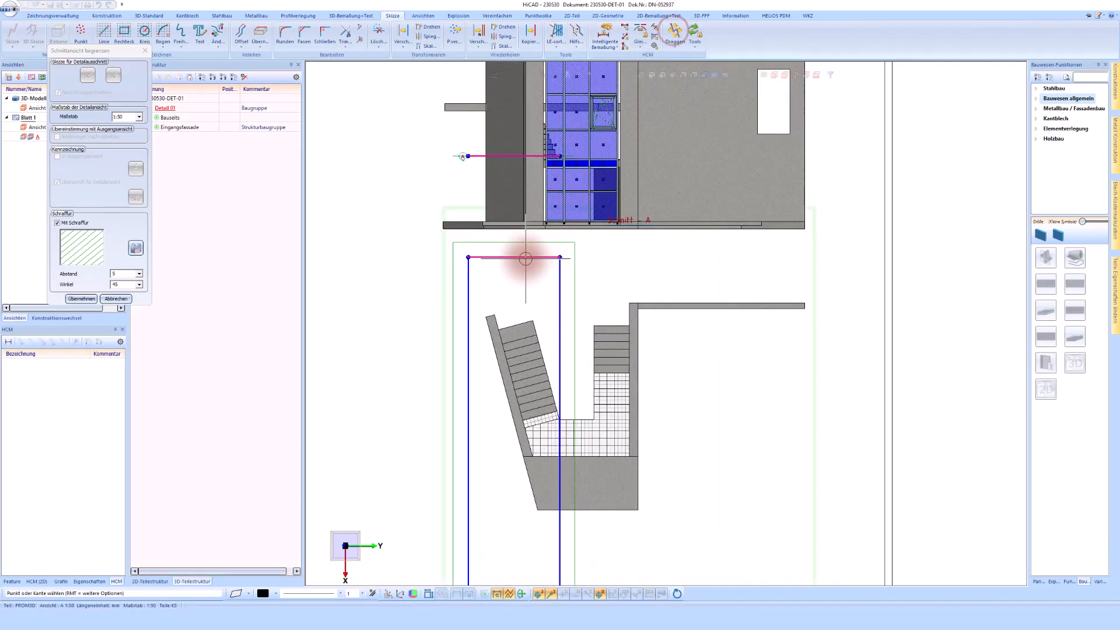
pyautogui.scroll(3, 552, 440)
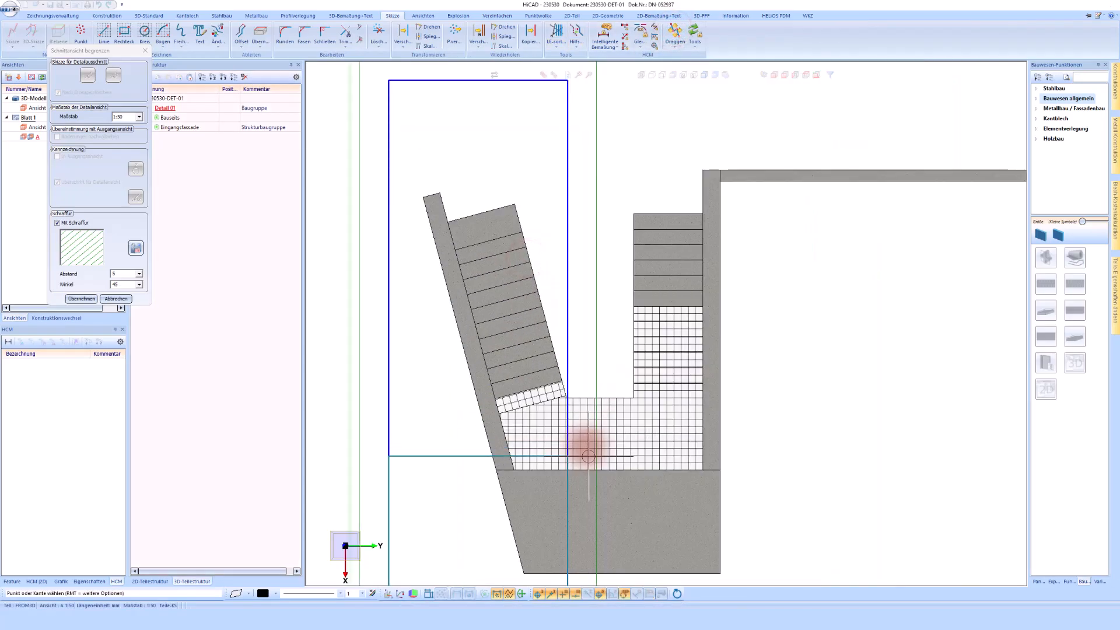
pyautogui.click(586, 446)
pyautogui.scroll(-3, 586, 446)
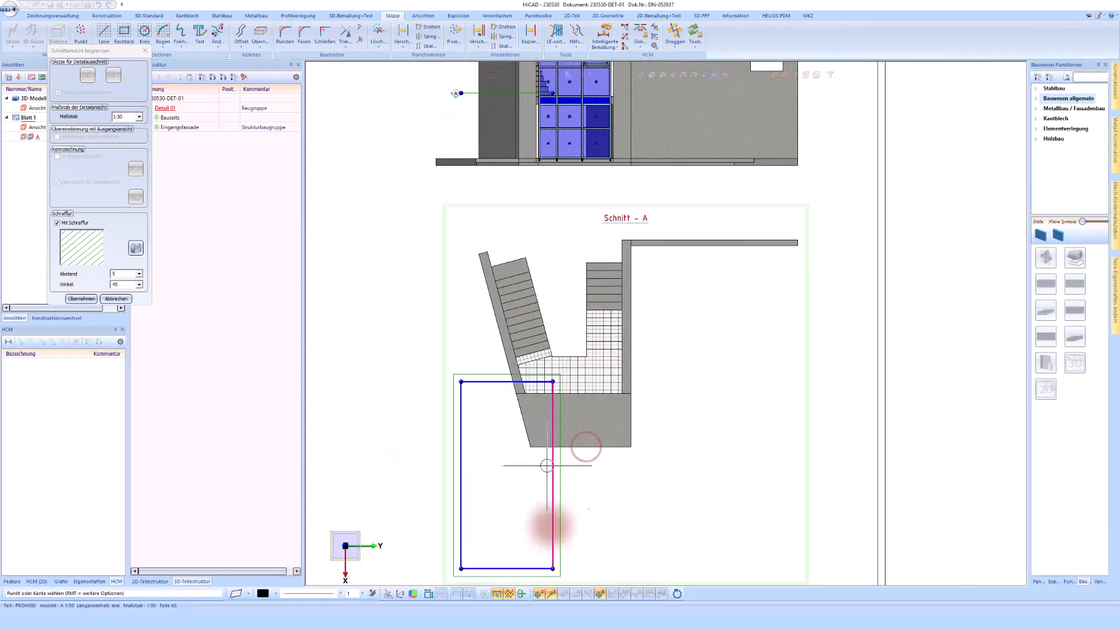
pyautogui.click(529, 575)
pyautogui.scroll(3, 493, 403)
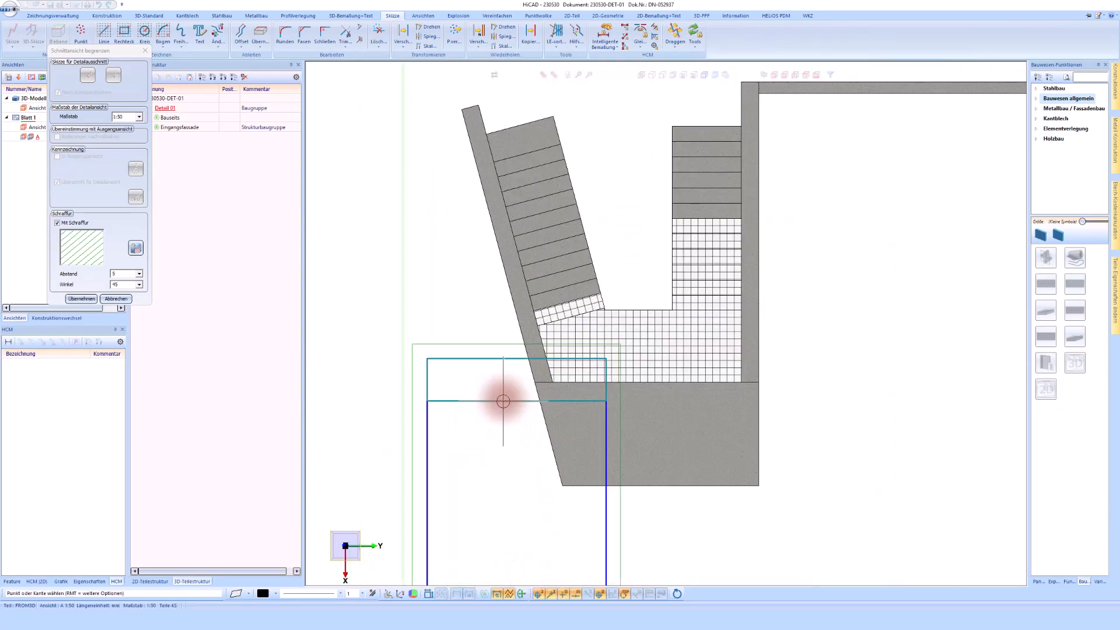
# - Move the boundary rectangle's side edges just beyond the outer walls on both sides and apply the limit to the section view
pyautogui.click(612, 371)
pyautogui.click(792, 371)
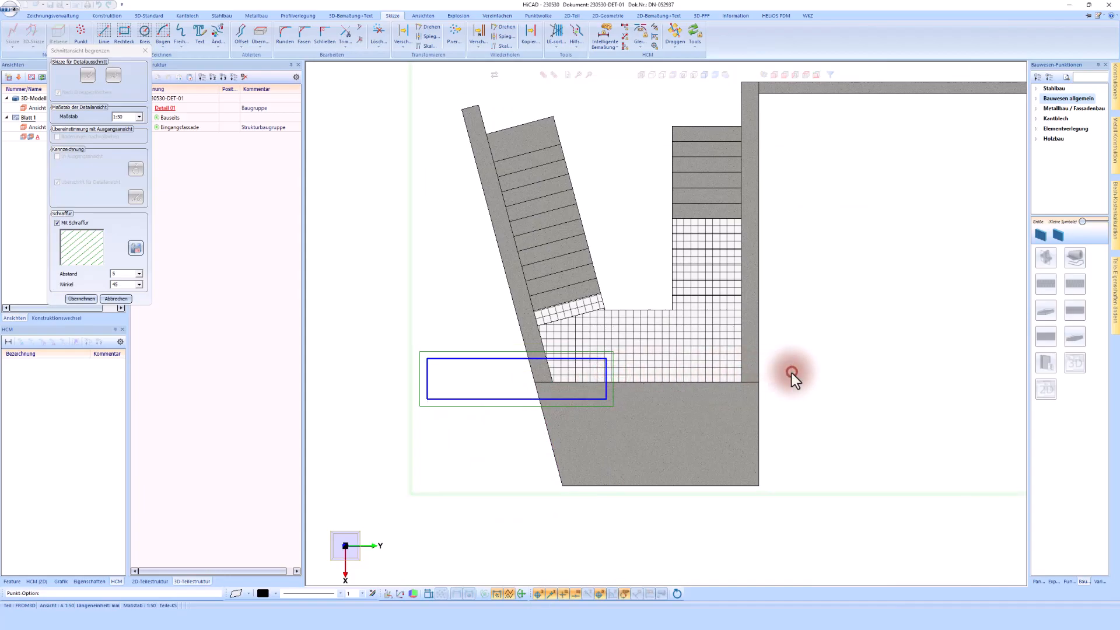
pyautogui.click(427, 374)
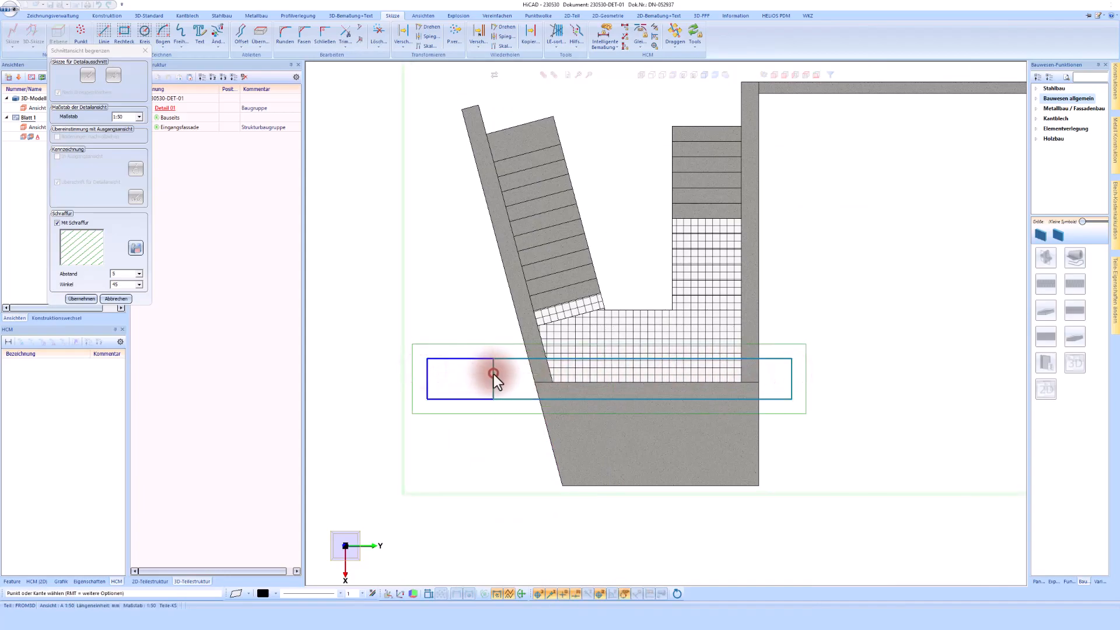
pyautogui.click(492, 373)
pyautogui.click(82, 299)
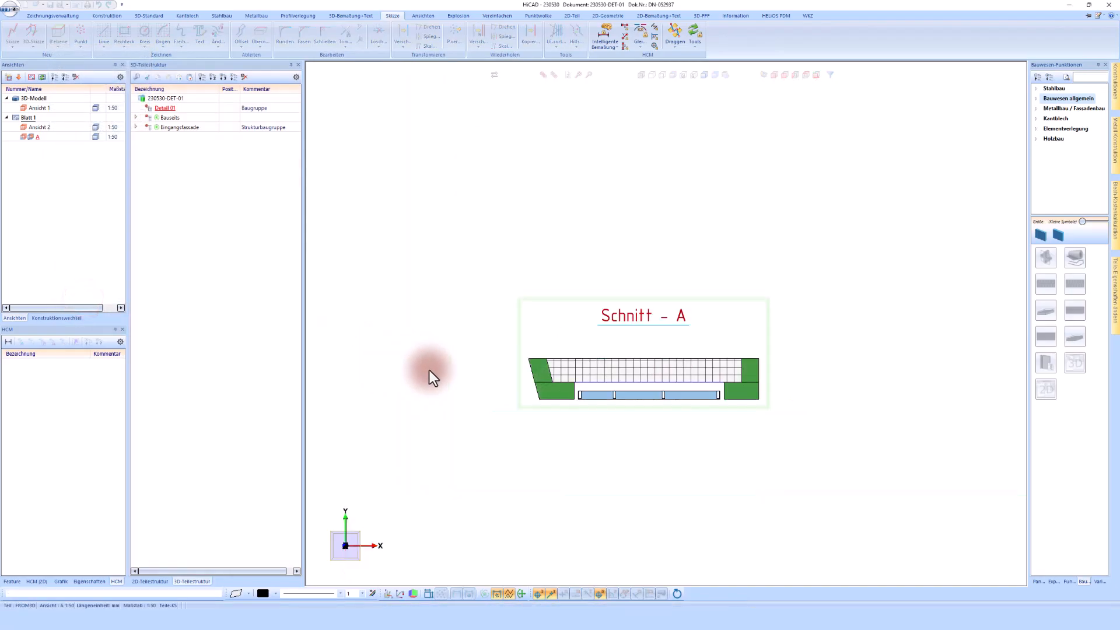
# - Switch the Schnitt A view from shaded to a line display that hides the surfaces
pyautogui.moveTo(538, 309); pyautogui.dragTo(547, 161)
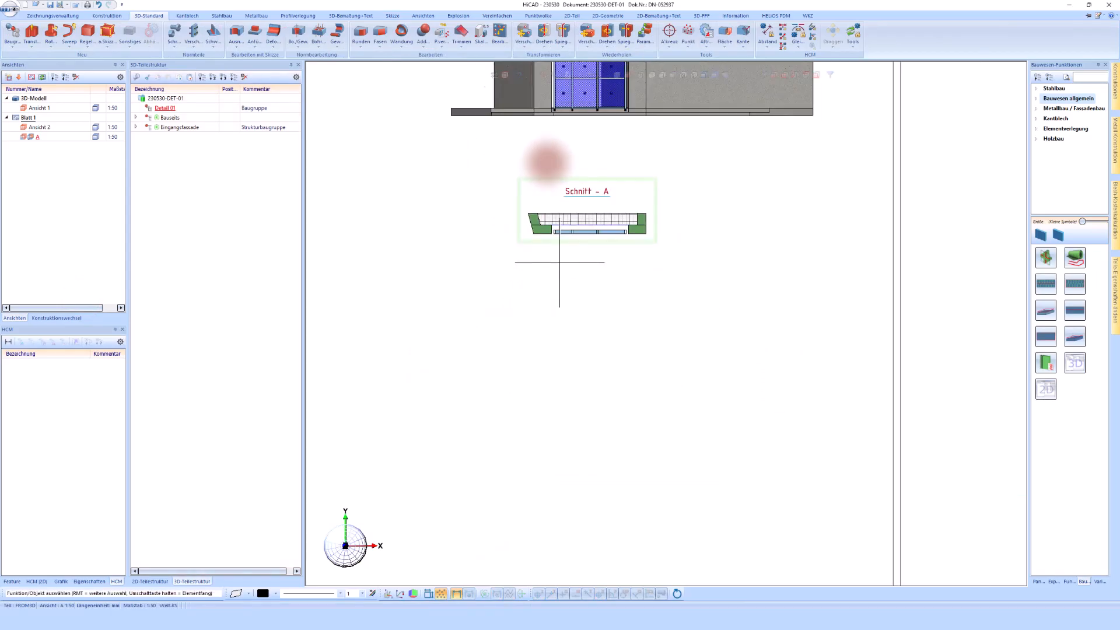
pyautogui.scroll(2, 612, 185)
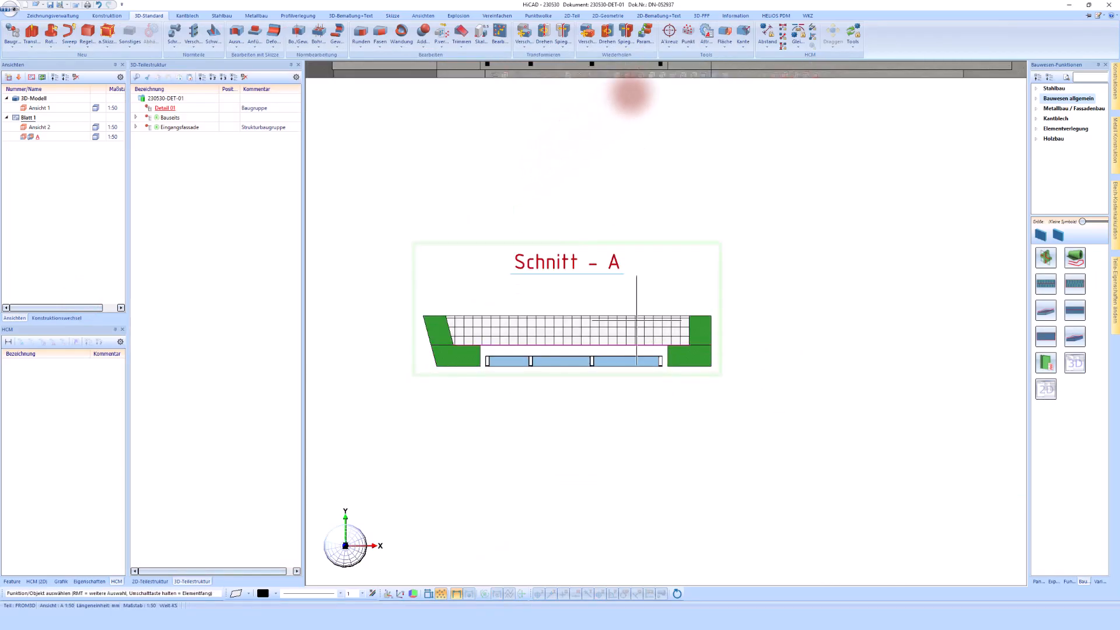
pyautogui.click(652, 75)
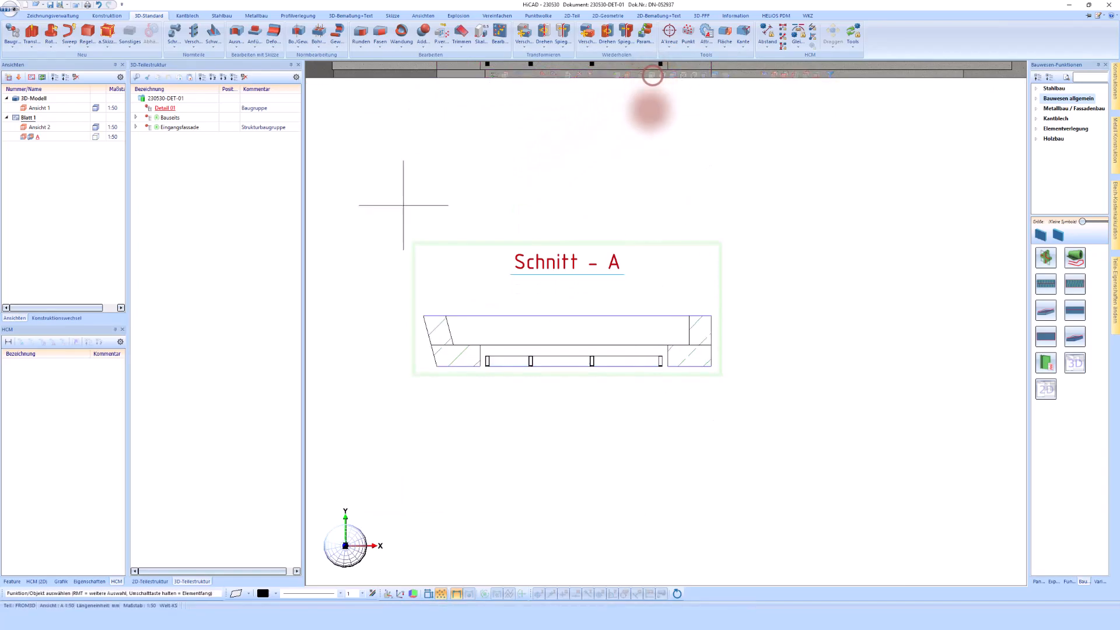
pyautogui.click(638, 250)
pyautogui.scroll(-1, 639, 251)
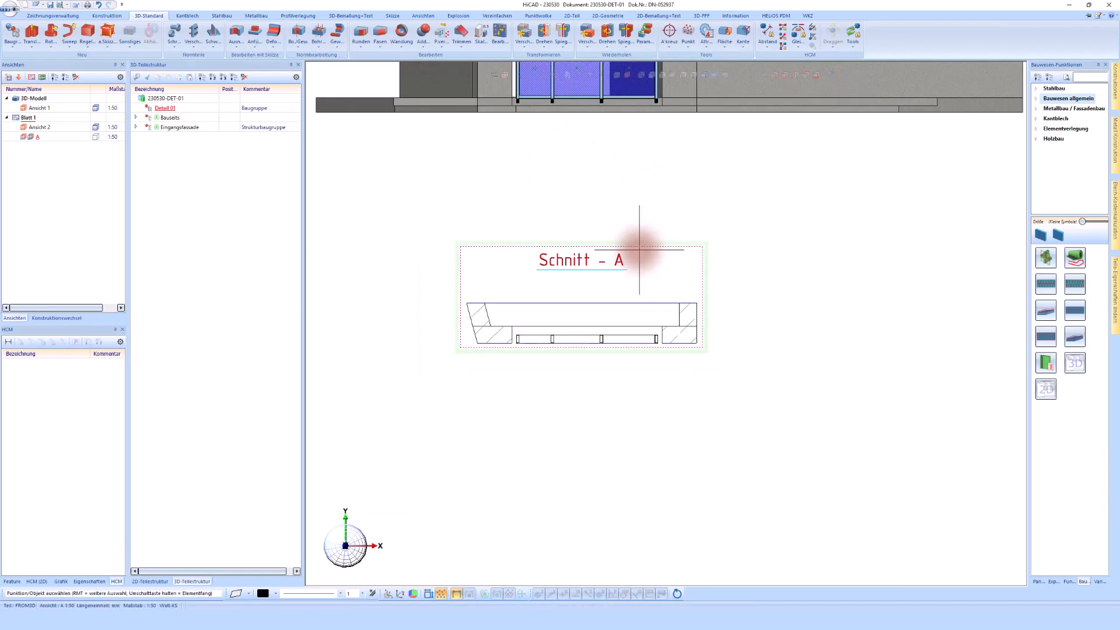
pyautogui.scroll(5, 639, 251)
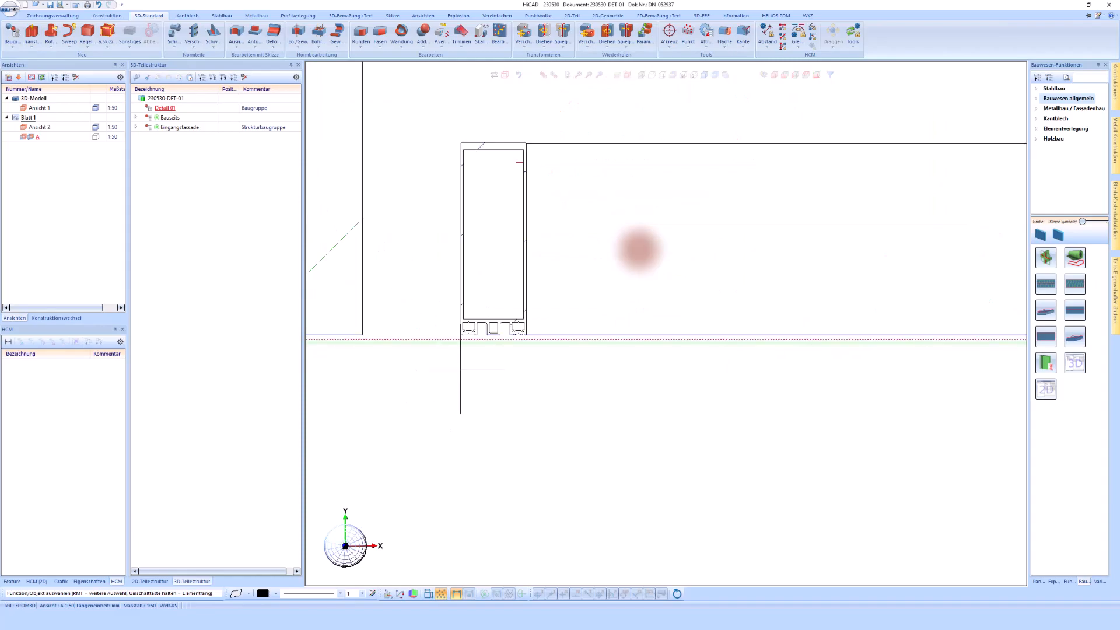
pyautogui.scroll(-5, 639, 251)
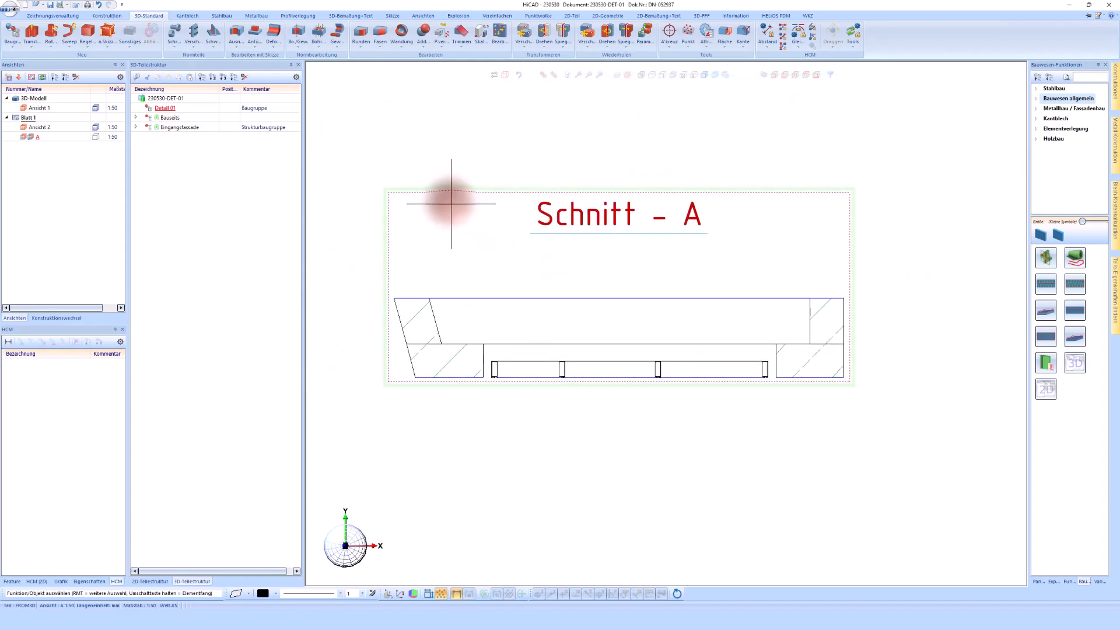
# - Edit the boundary of Schnitt A by moving its lower edge outward past the facade glazing, and apply the change
pyautogui.rightClick(451, 205)
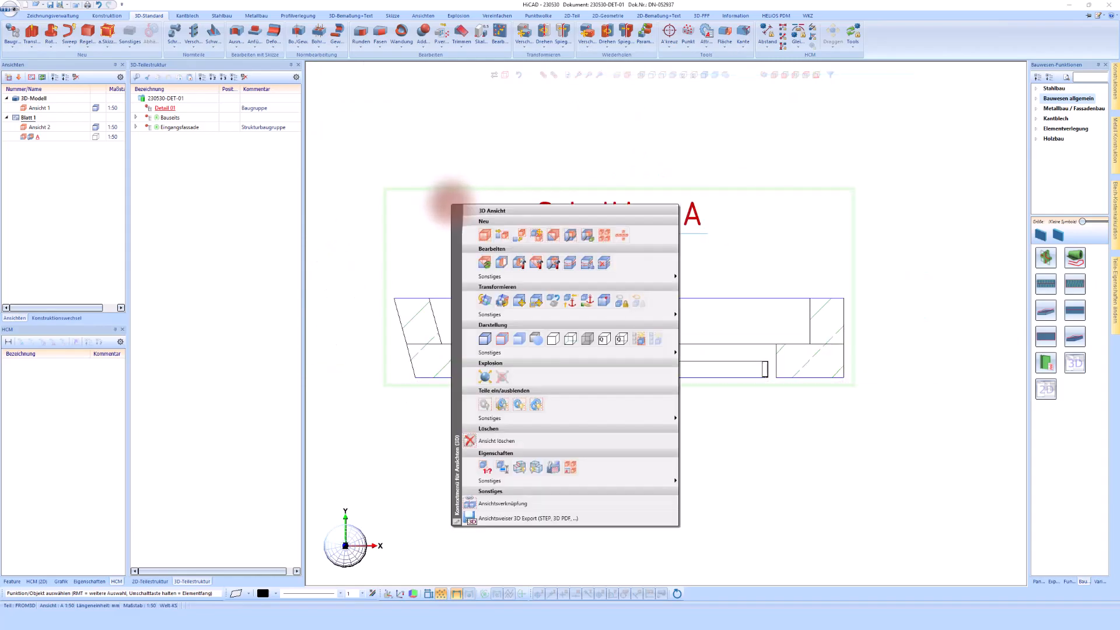
pyautogui.click(554, 263)
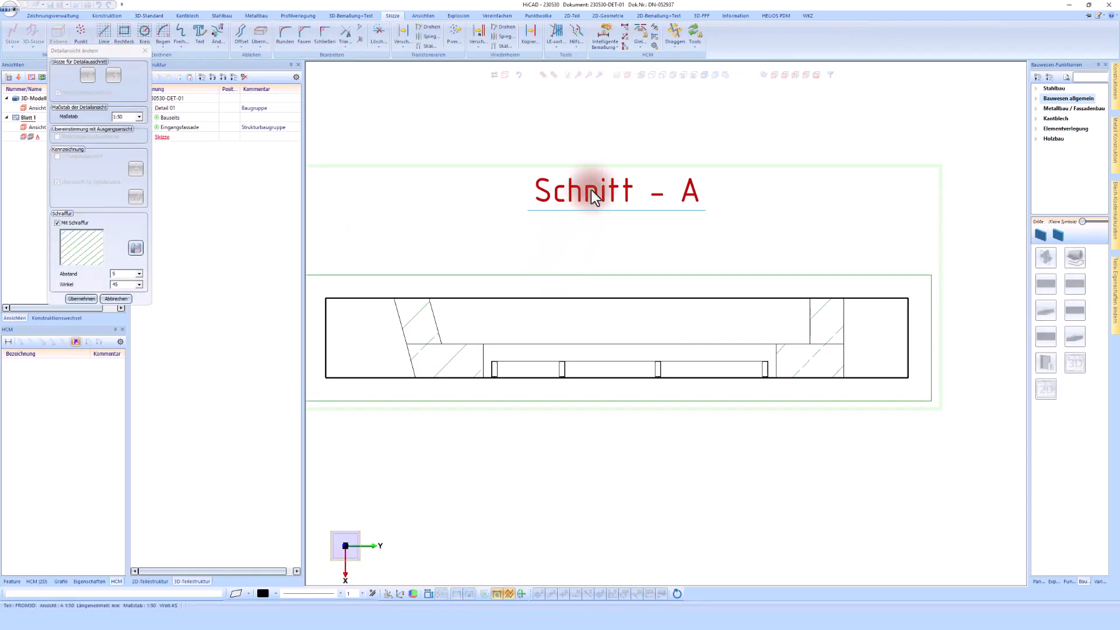
pyautogui.click(671, 30)
pyautogui.click(386, 378)
pyautogui.click(390, 462)
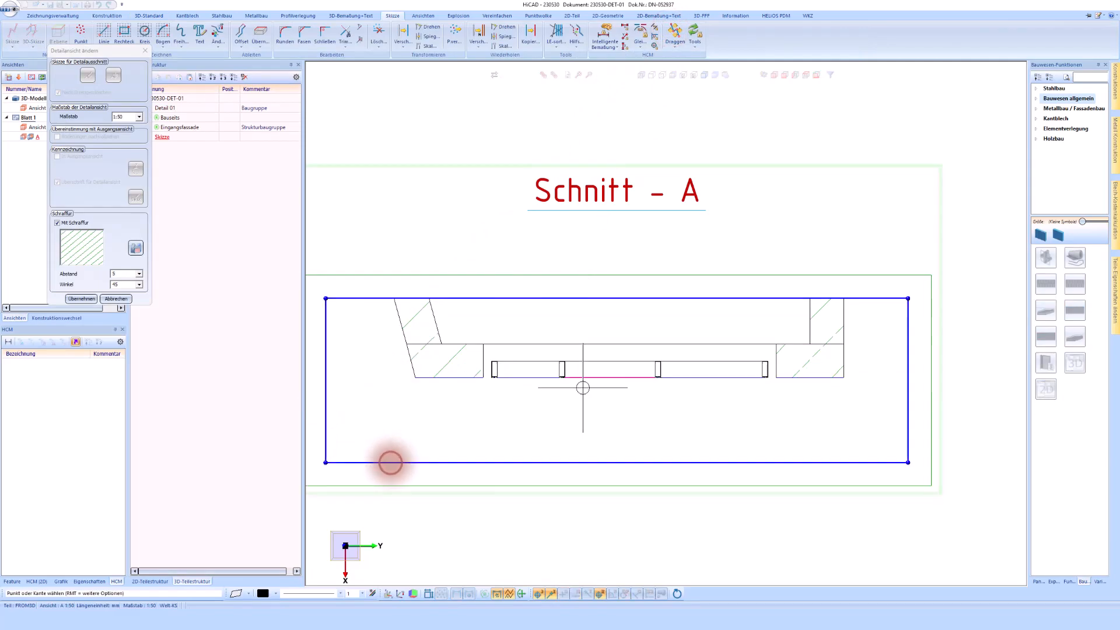
pyautogui.click(85, 299)
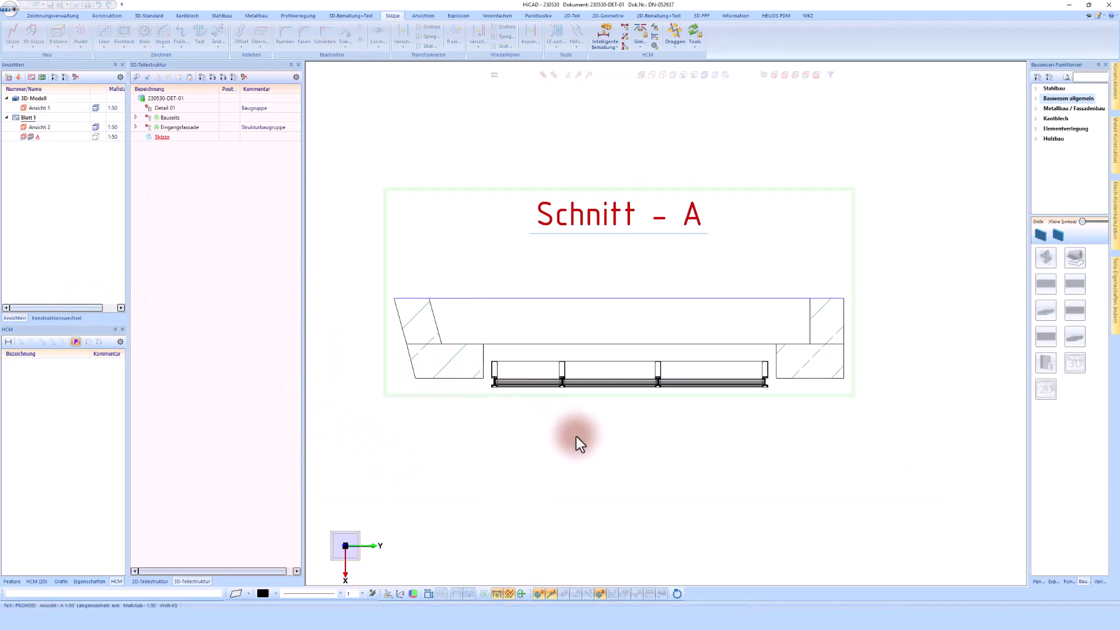
# - Start a new detail view from Schnitt A and sketch an 800 by 900 mm rectangle around the left wall end and adjacent facade post
pyautogui.scroll(-3, 704, 400)
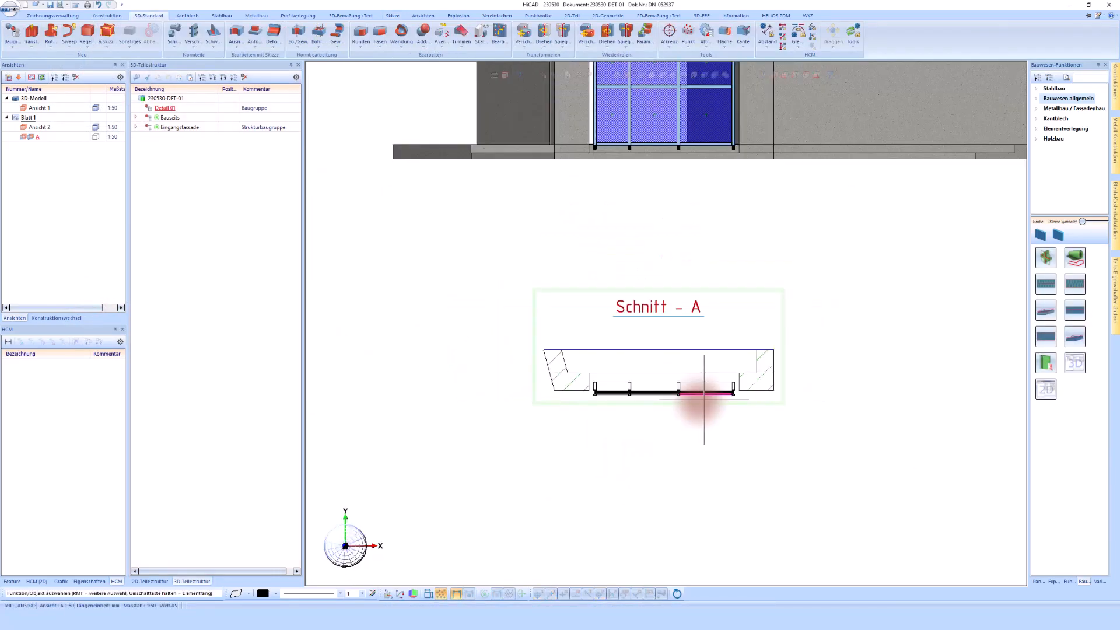
pyautogui.scroll(3, 628, 382)
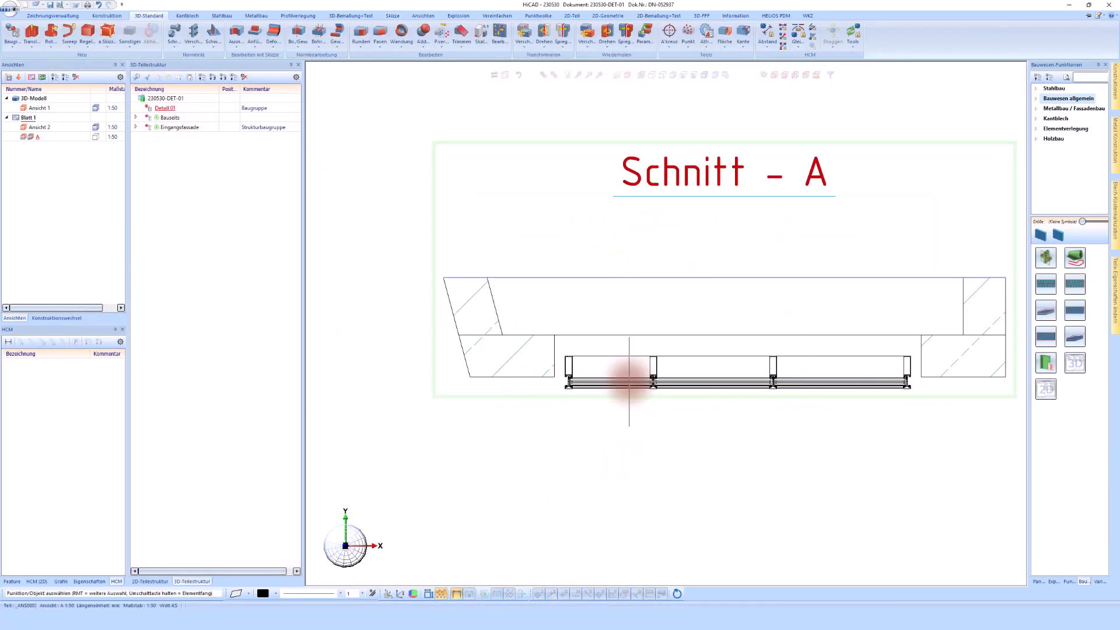
pyautogui.scroll(-2, 629, 382)
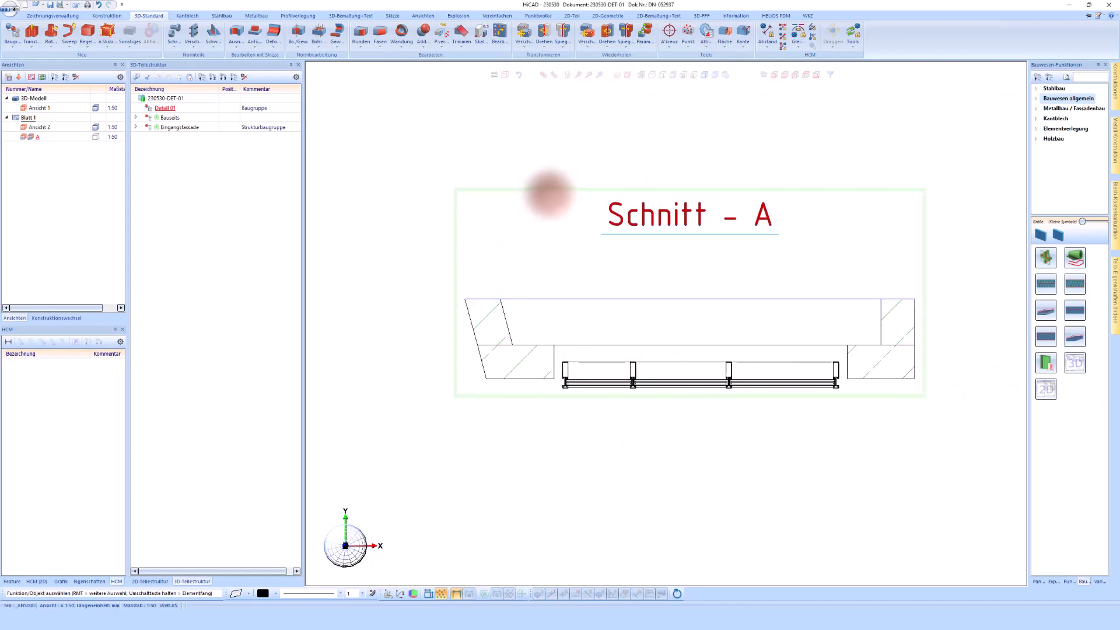
pyautogui.rightClick(543, 190)
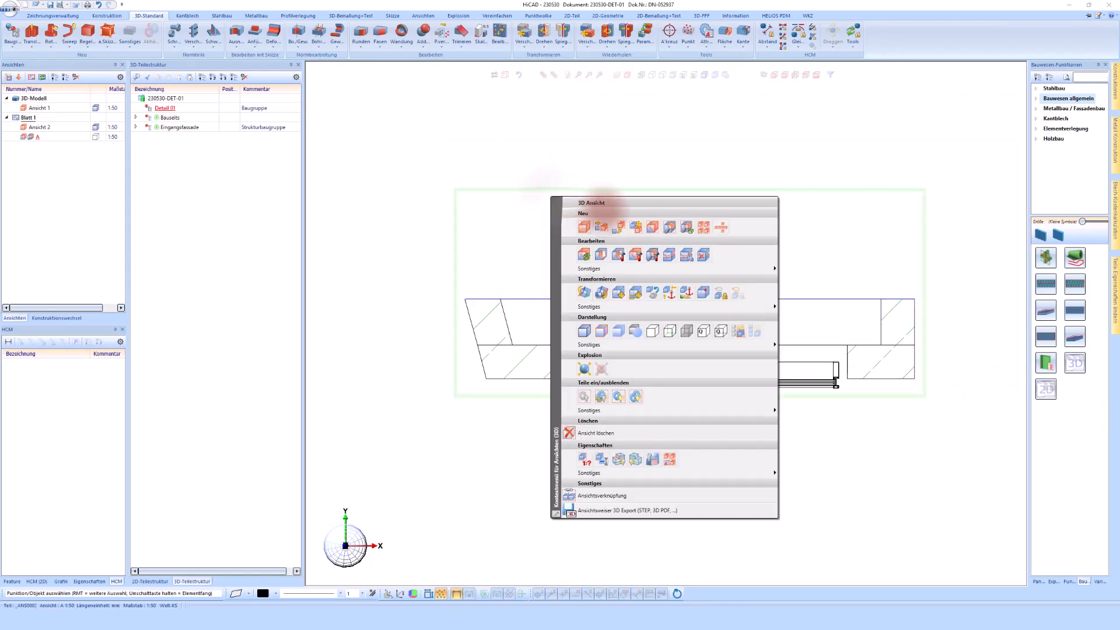
pyautogui.click(671, 229)
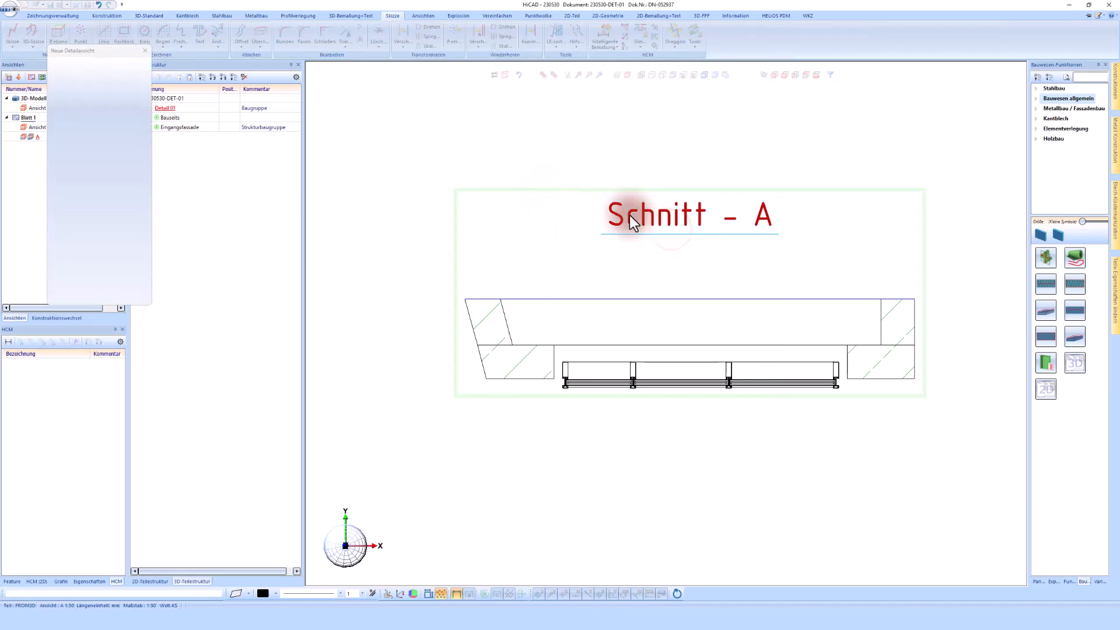
pyautogui.click(124, 36)
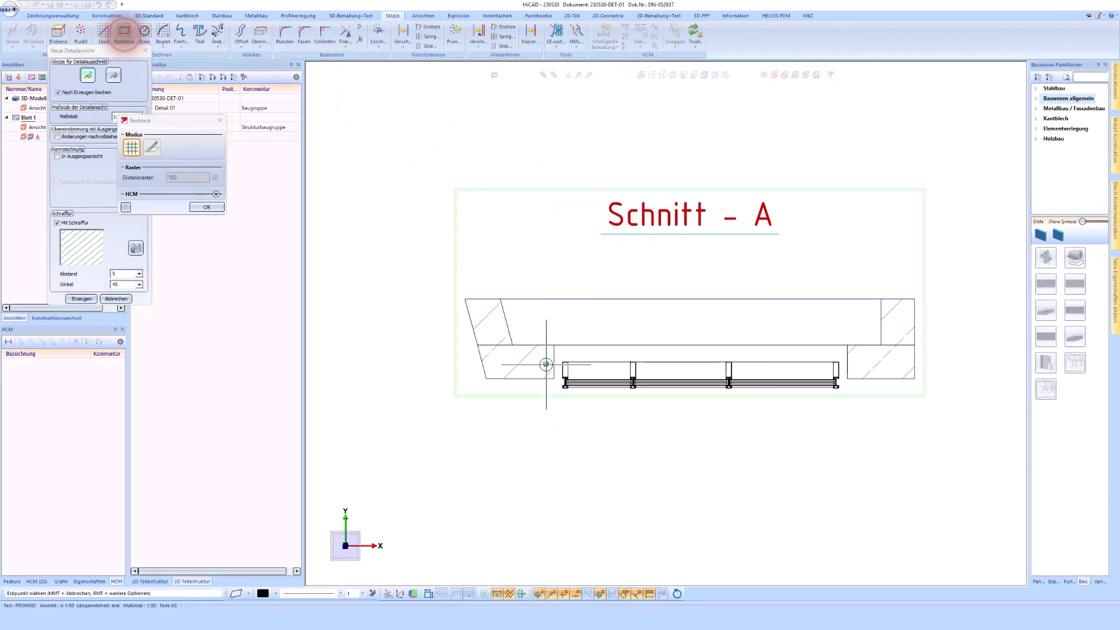
pyautogui.scroll(5, 561, 399)
pyautogui.scroll(-2, 617, 245)
pyautogui.click(630, 212)
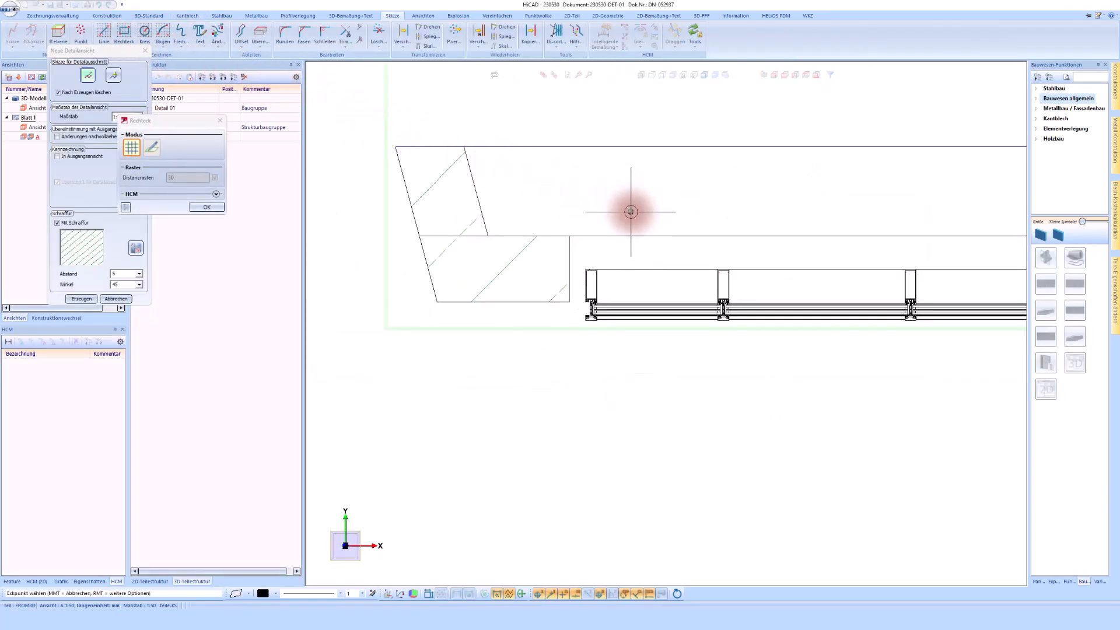
pyautogui.click(460, 406)
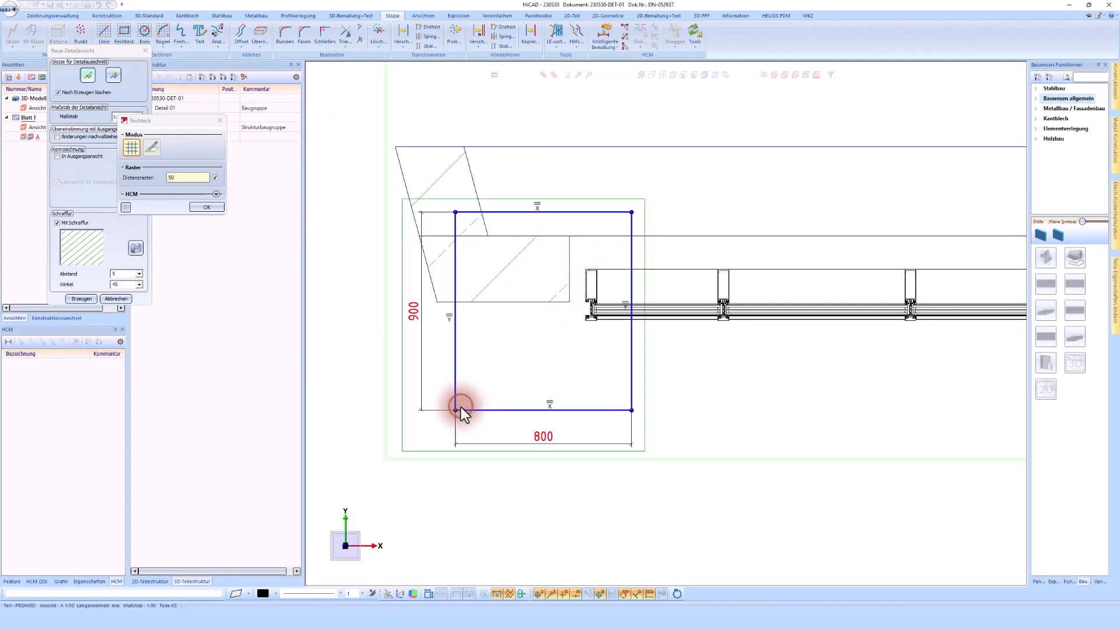
pyautogui.click(199, 208)
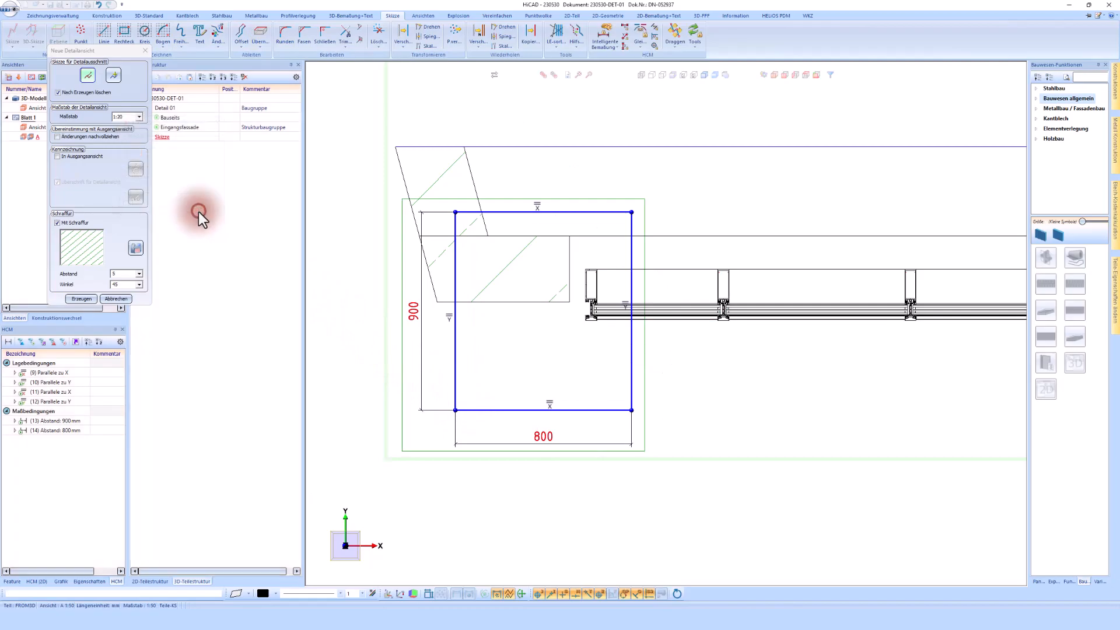
# - Mark the detail in its source view, set its scale to 1:2.5, and place the generated view near the middle of the sheet
pyautogui.click(58, 157)
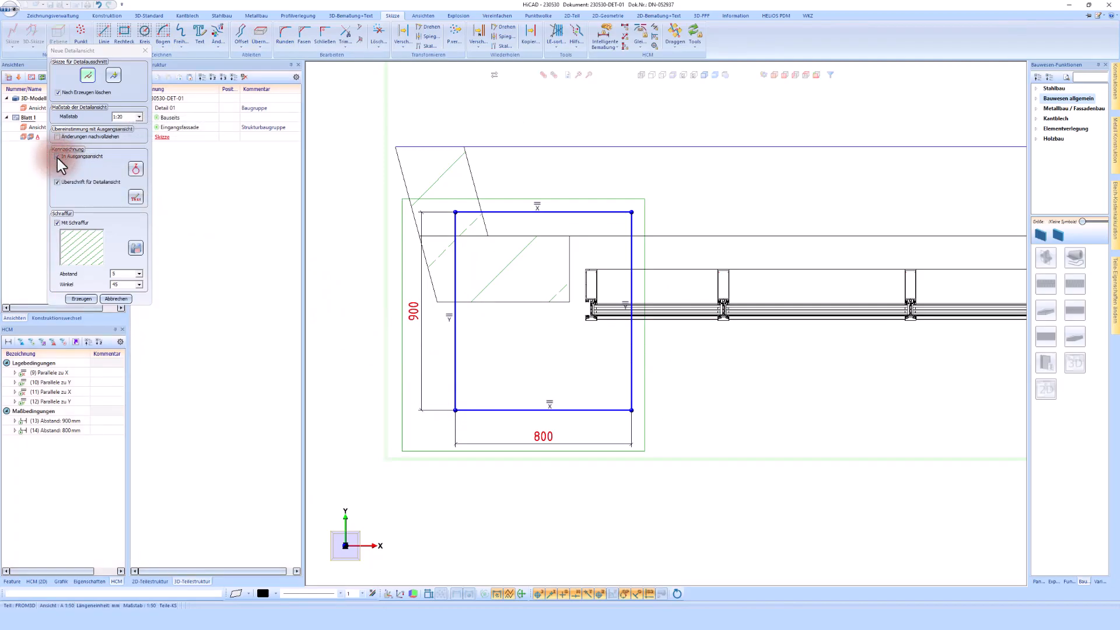
pyautogui.click(139, 116)
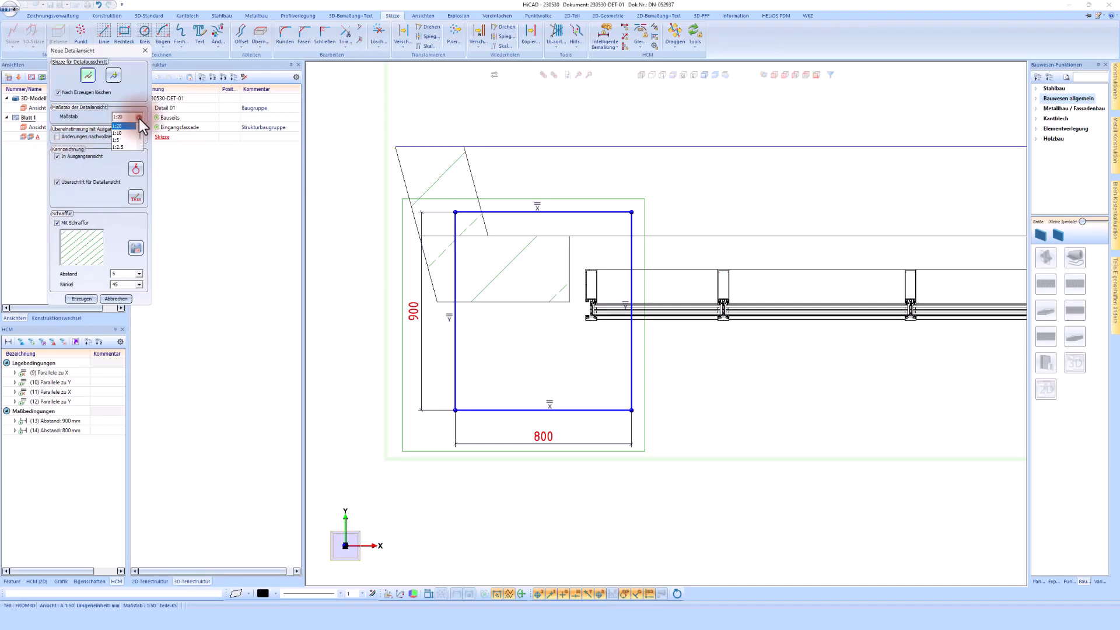
pyautogui.click(124, 148)
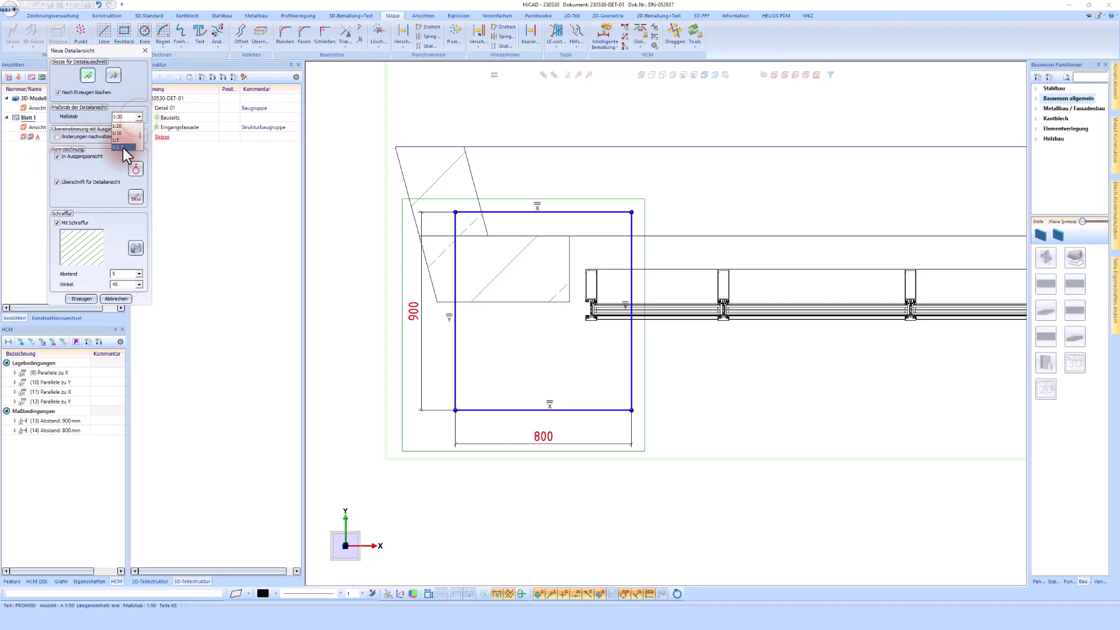
pyautogui.click(85, 297)
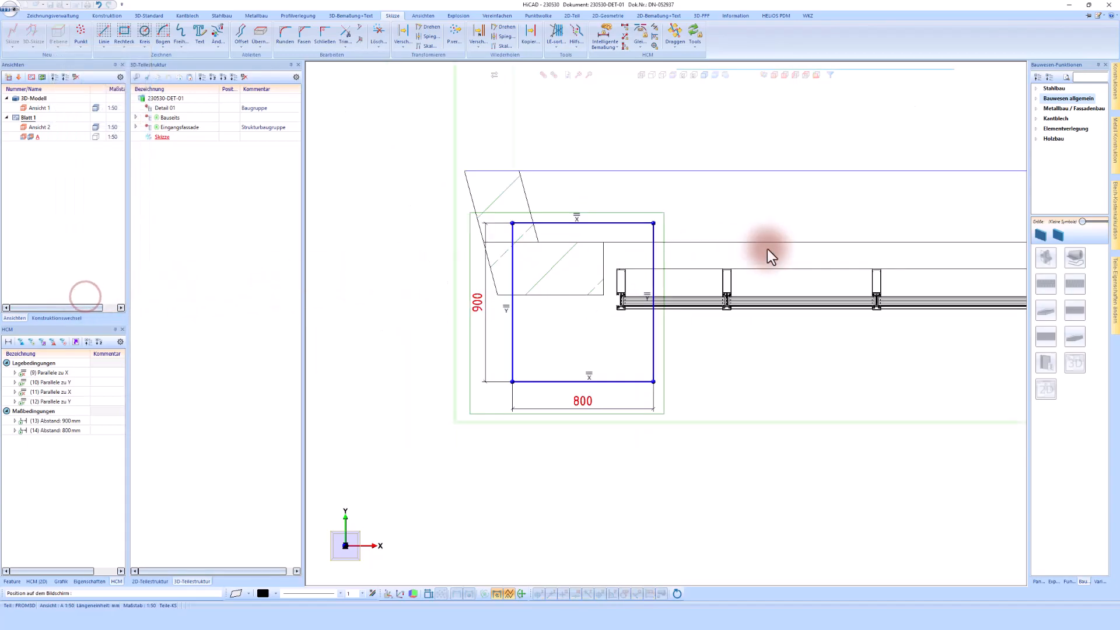
pyautogui.scroll(-5, 767, 249)
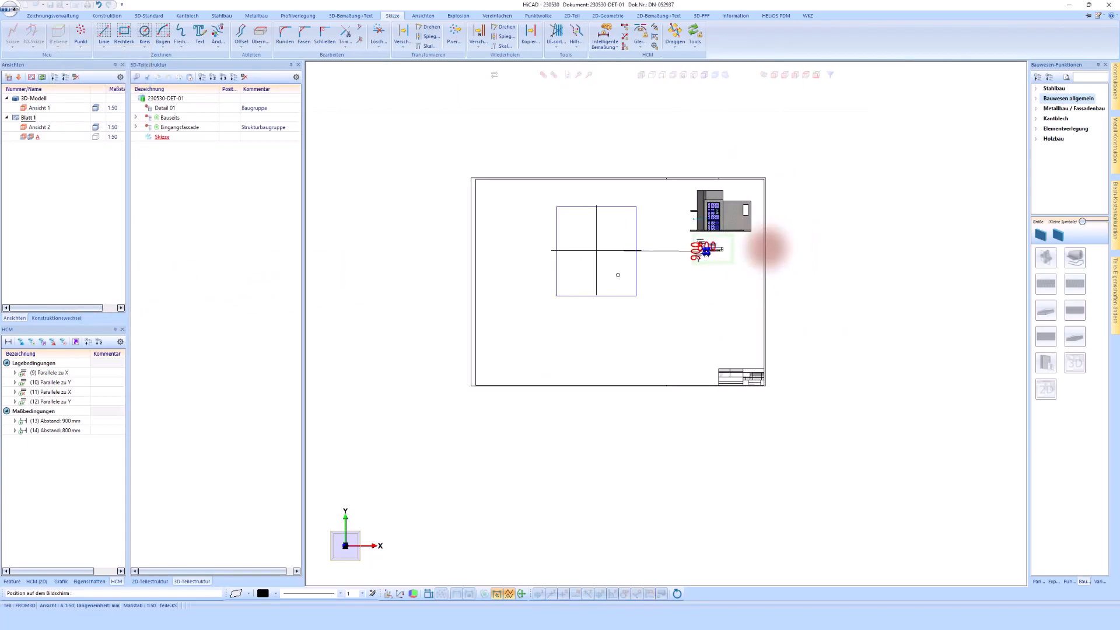
pyautogui.scroll(2, 766, 250)
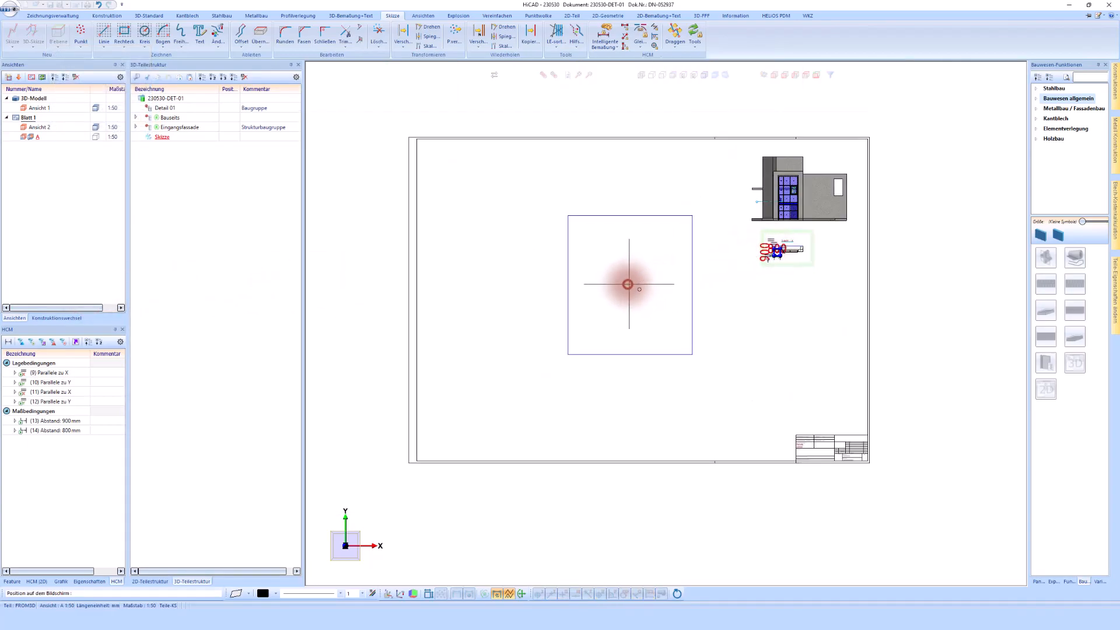
pyautogui.click(626, 281)
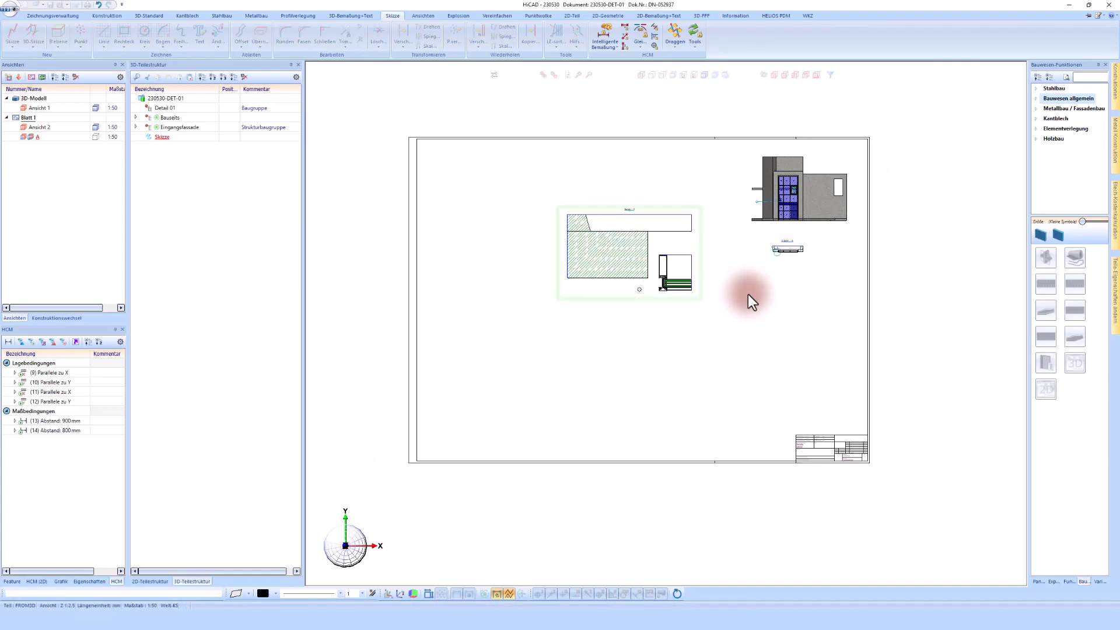
# - Delete the existing drawing frame and insert a DIN A1 frame with title block around the views
pyautogui.scroll(1, 734, 241)
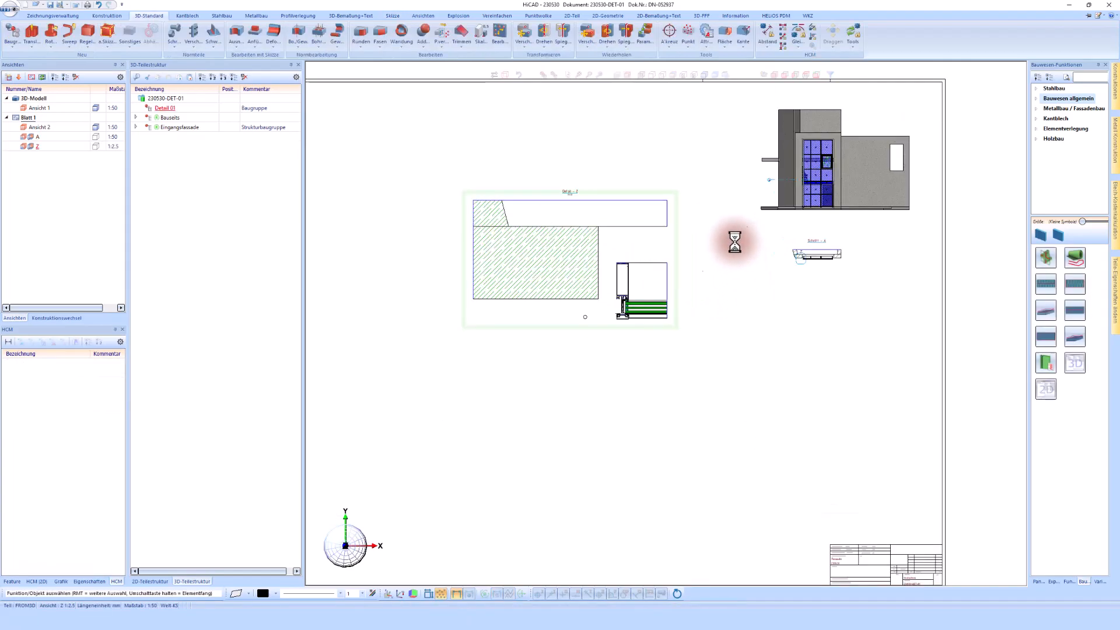
pyautogui.scroll(1, 734, 241)
pyautogui.scroll(2, 605, 179)
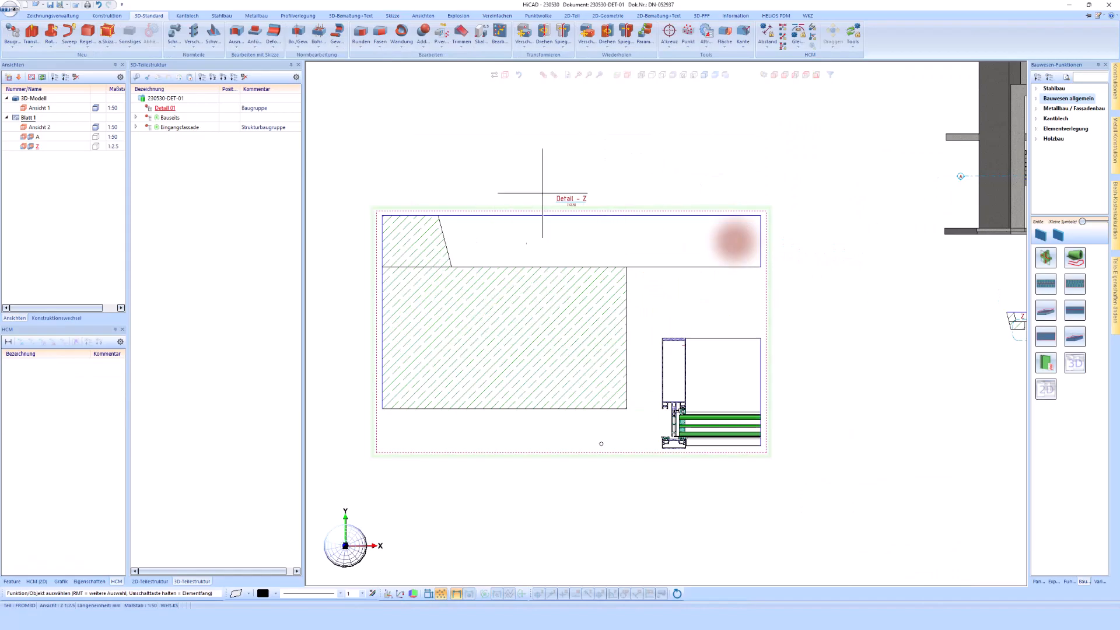
pyautogui.scroll(-3, 542, 192)
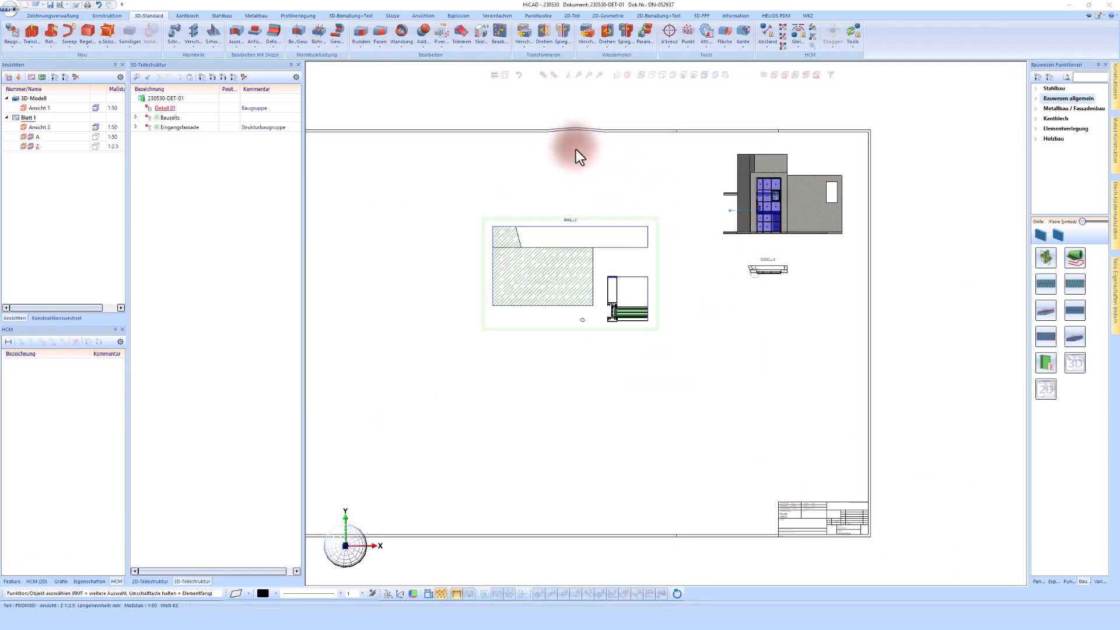
pyautogui.rightClick(576, 151)
pyautogui.click(663, 442)
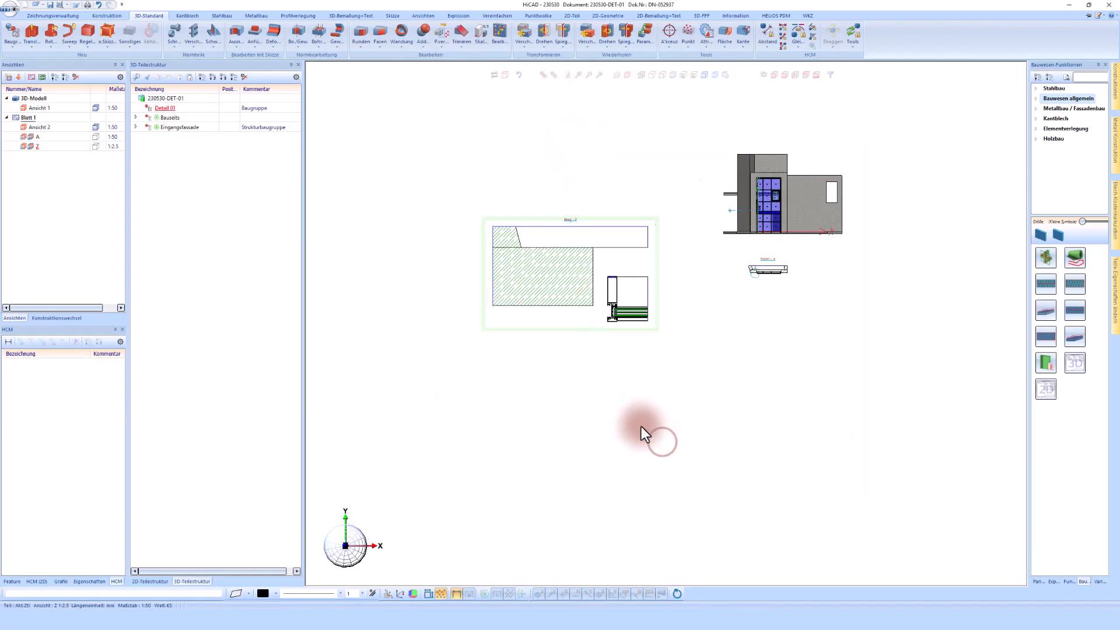
pyautogui.click(107, 17)
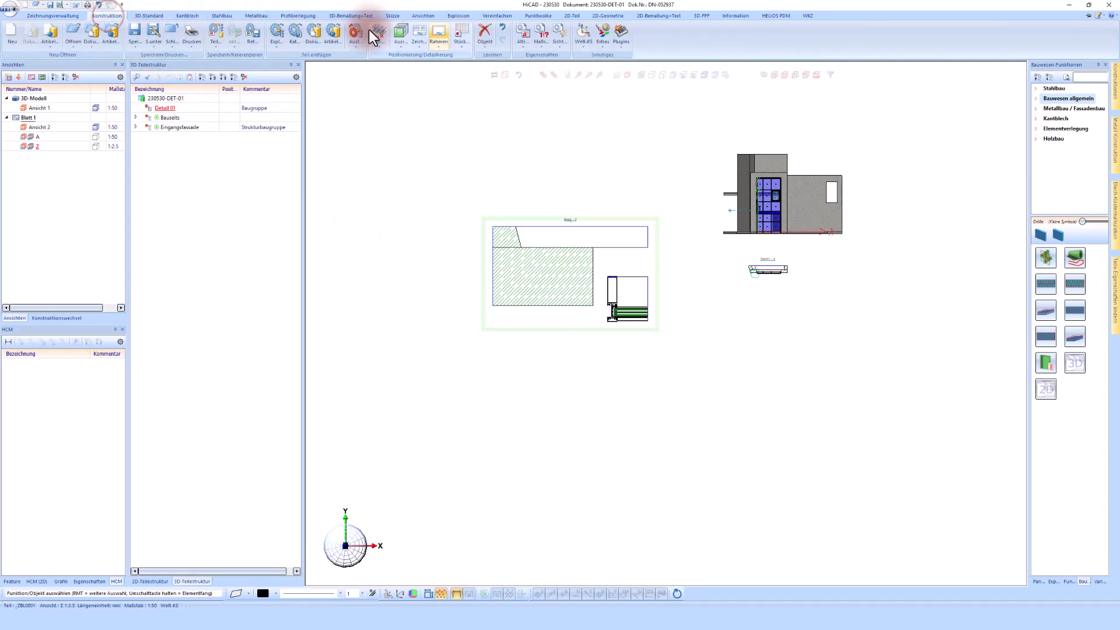
pyautogui.click(439, 33)
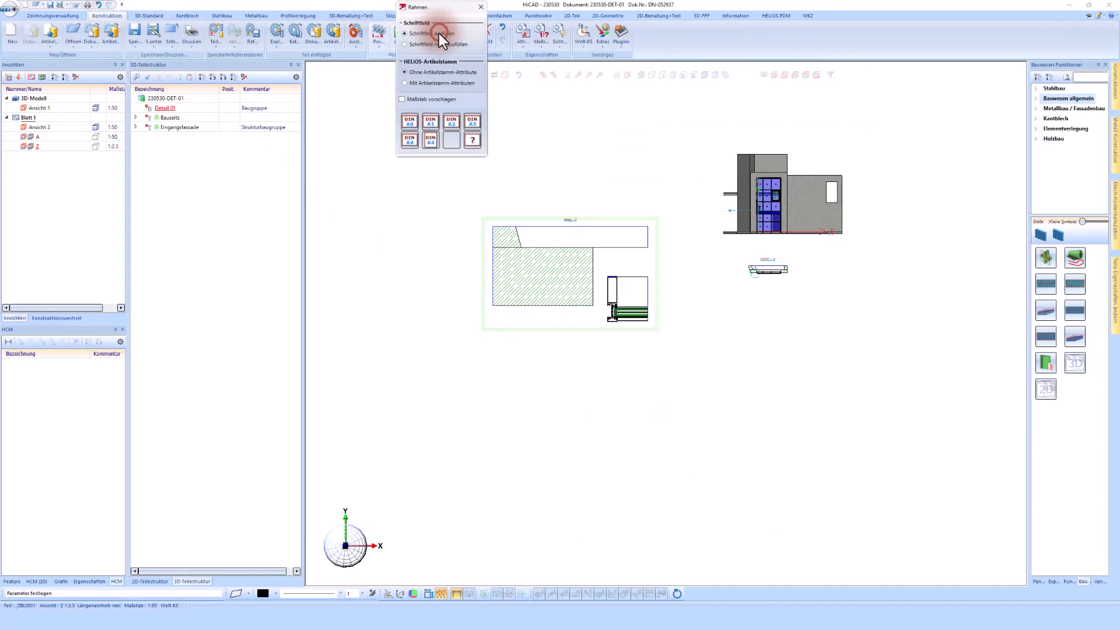
pyautogui.click(431, 121)
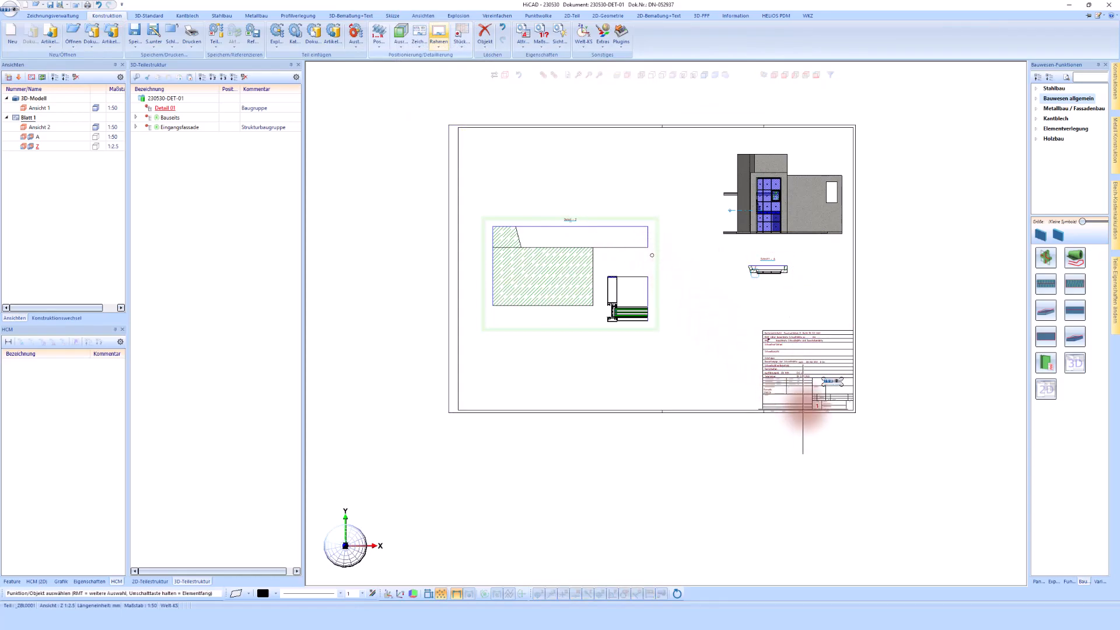
pyautogui.scroll(4, 798, 401)
pyautogui.scroll(-3, 799, 401)
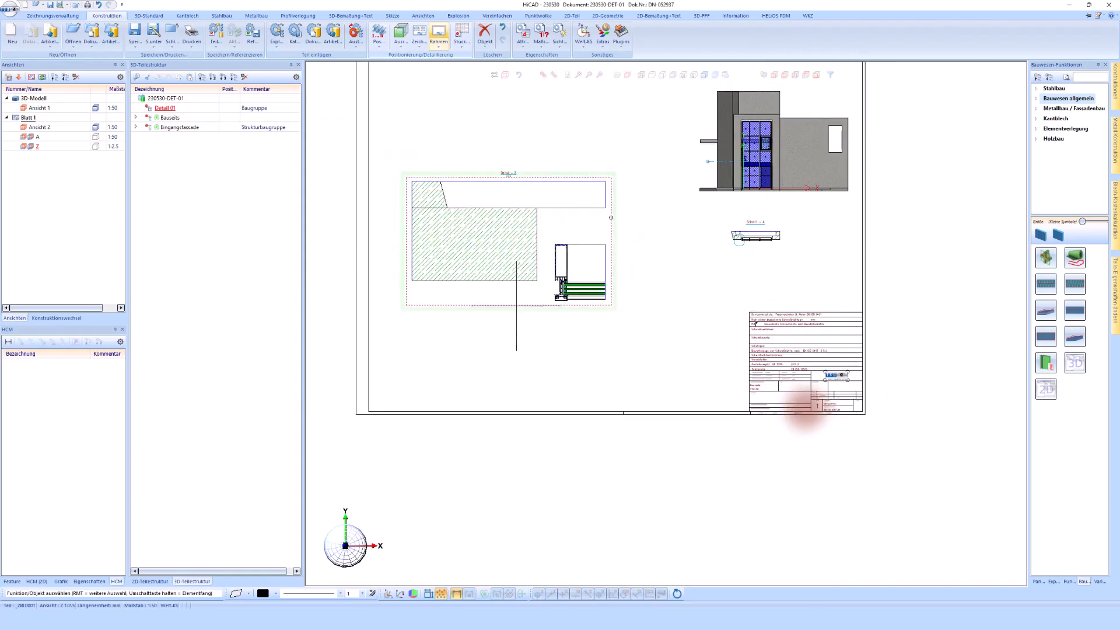
pyautogui.scroll(1, 808, 122)
pyautogui.scroll(2, 805, 122)
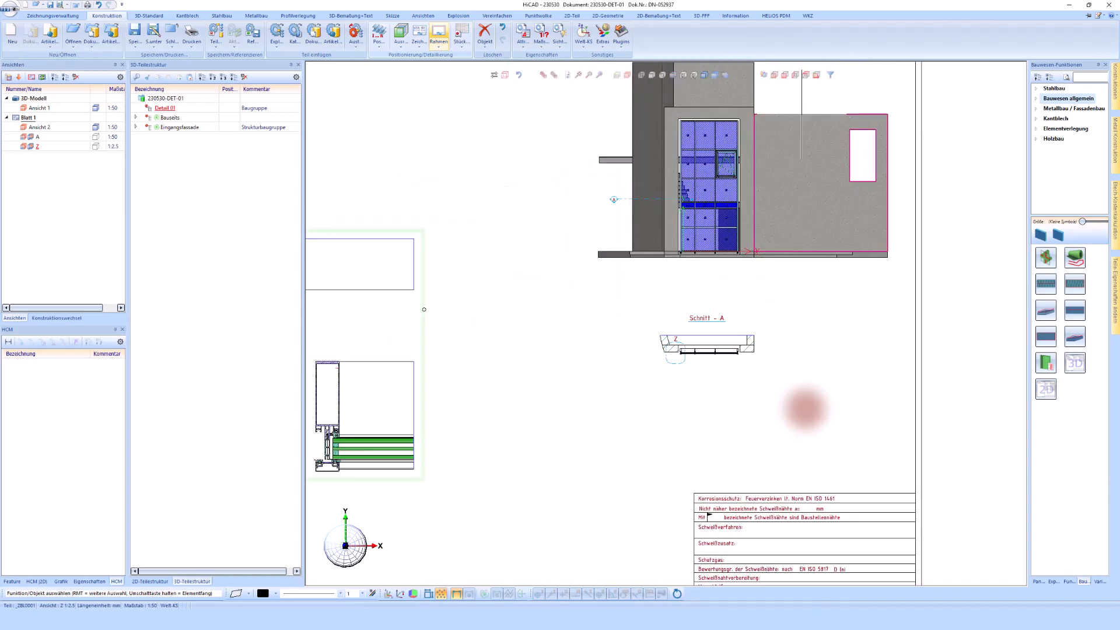
# - Try the hidden-line display on the front view and return it to the shaded display with edges
pyautogui.scroll(1, 654, 185)
pyautogui.scroll(-1, 570, 266)
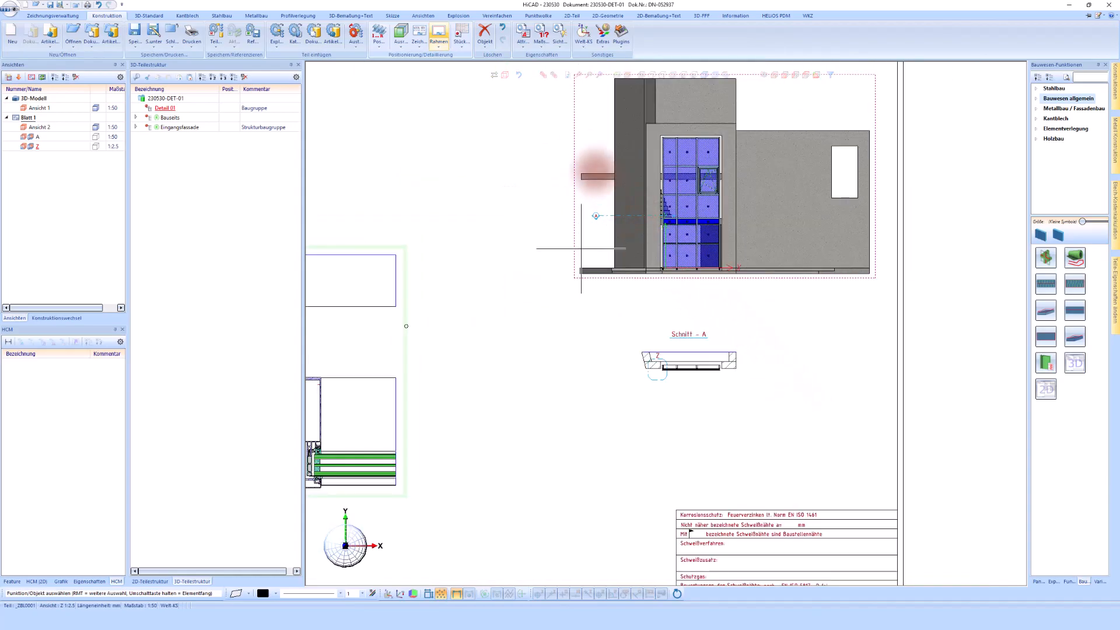
pyautogui.middleClick(572, 136)
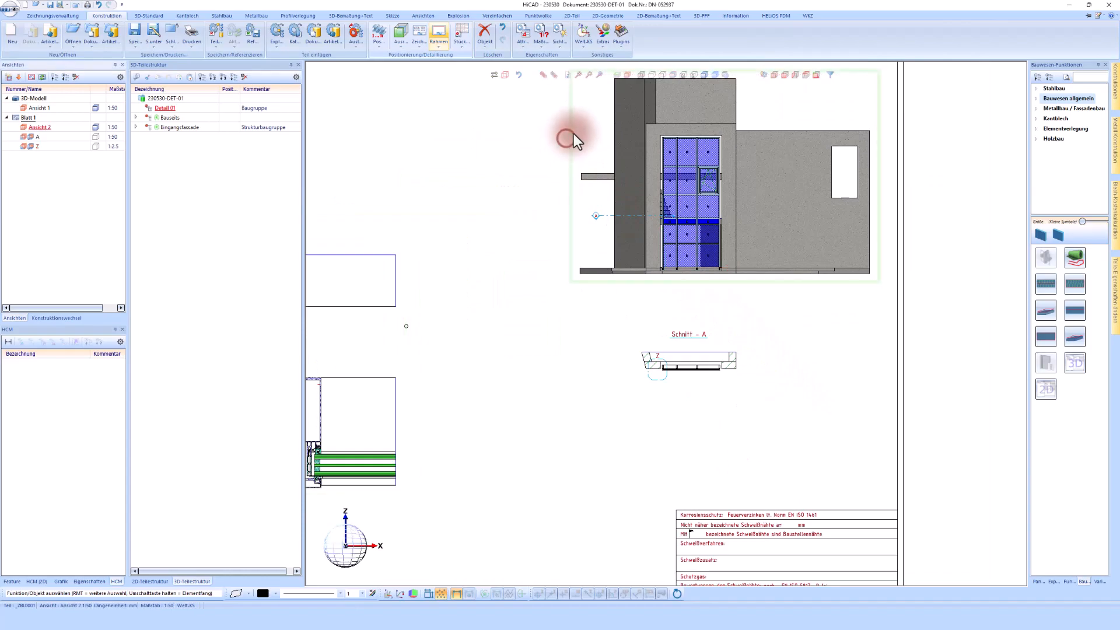
pyautogui.click(650, 75)
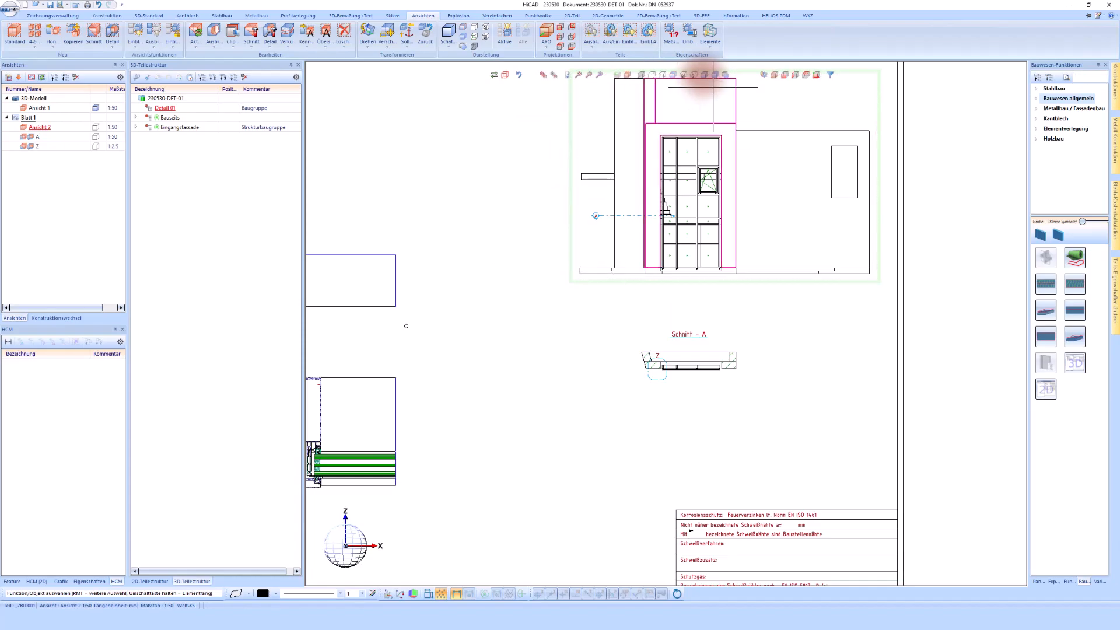
pyautogui.click(705, 75)
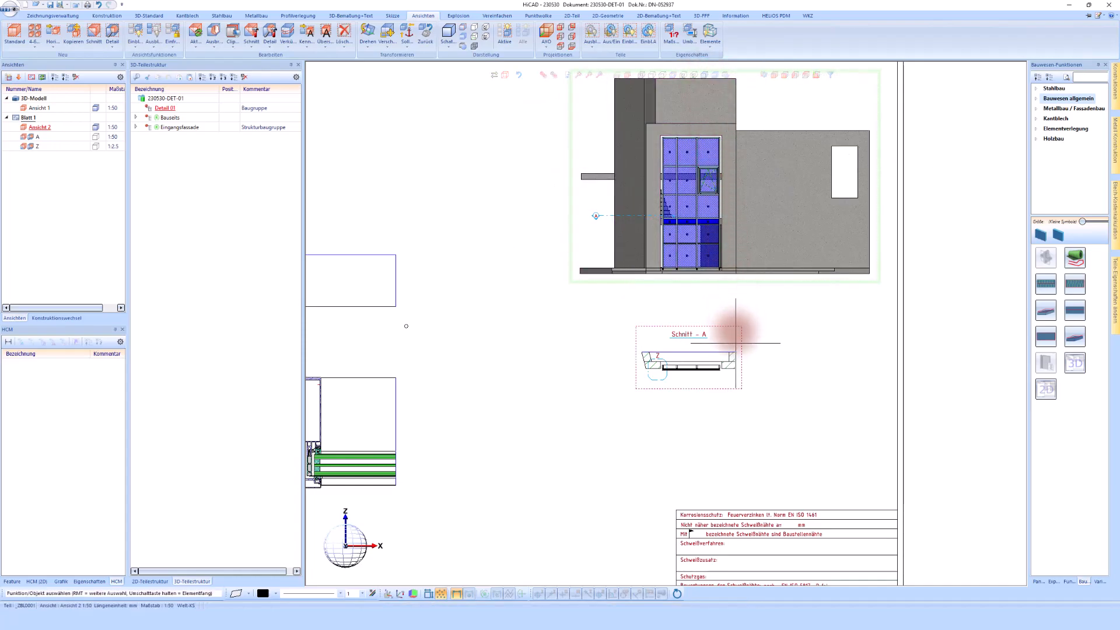
# - Display the Schnitt A view shaded with edges
pyautogui.click(735, 332)
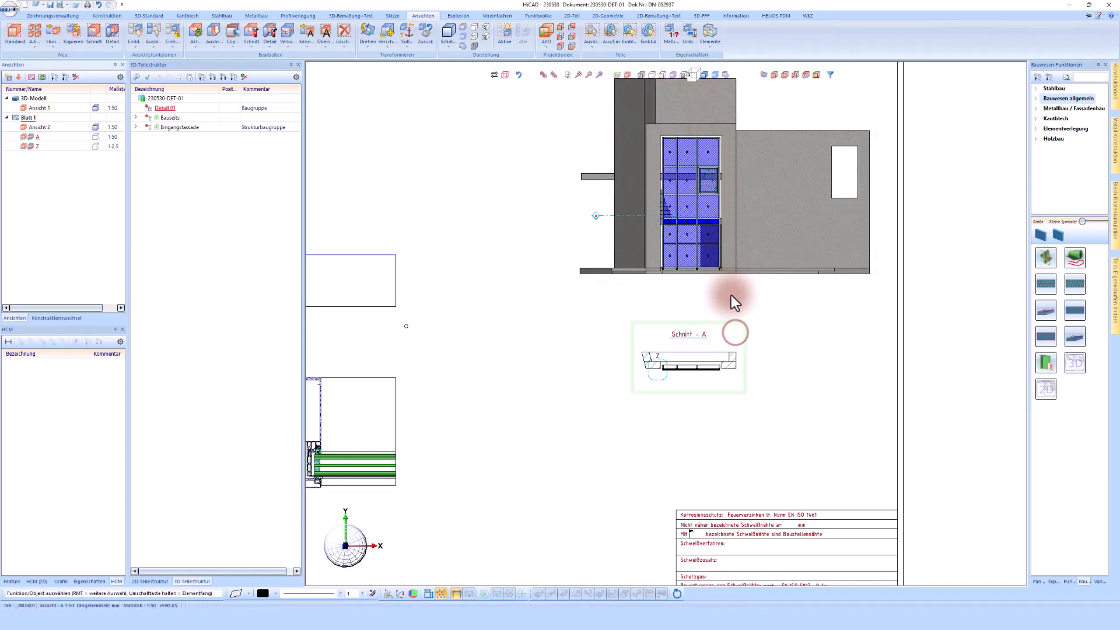
pyautogui.click(705, 76)
pyautogui.scroll(-1, 698, 280)
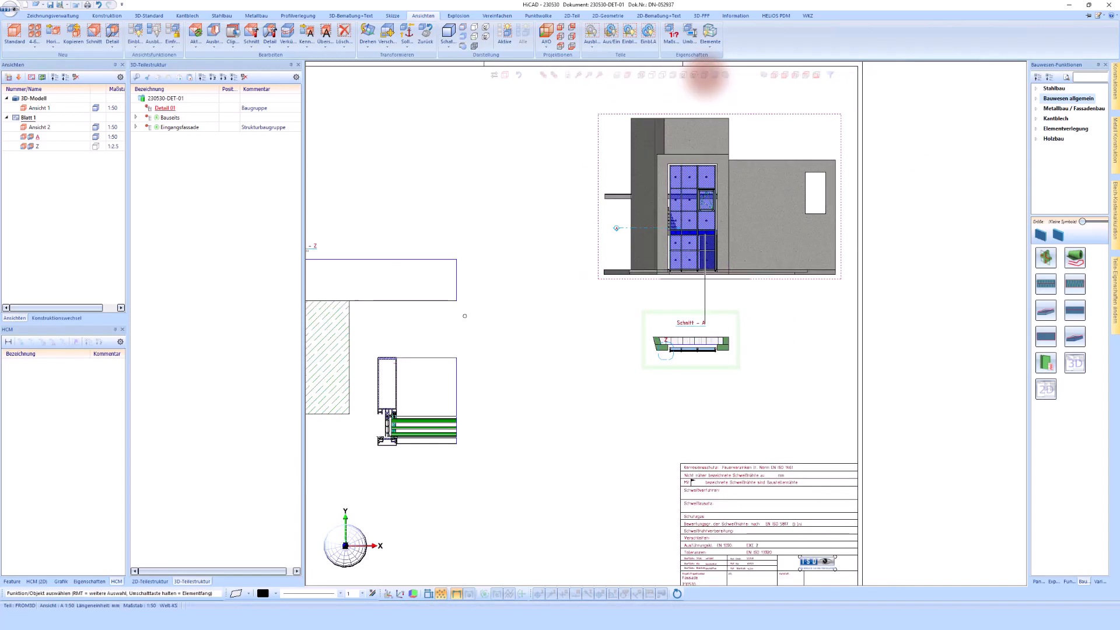
pyautogui.scroll(-1, 640, 233)
pyautogui.scroll(-1, 625, 249)
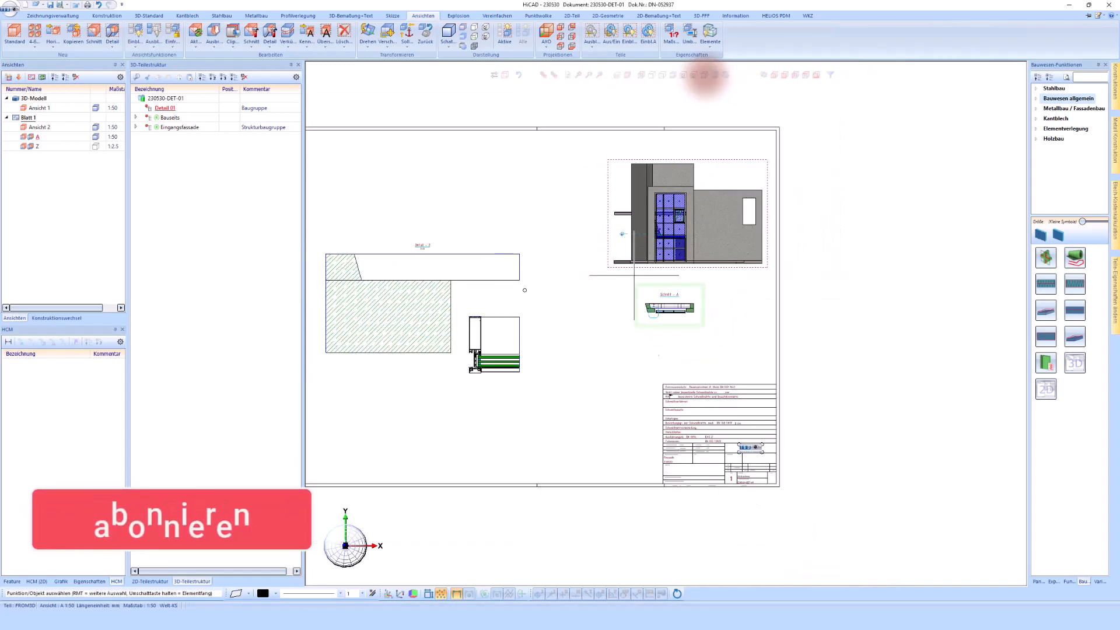
# - Switch to HELiOS Desktop and refresh the document list of project 230530
pyautogui.scroll(2, 717, 482)
pyautogui.scroll(2, 718, 520)
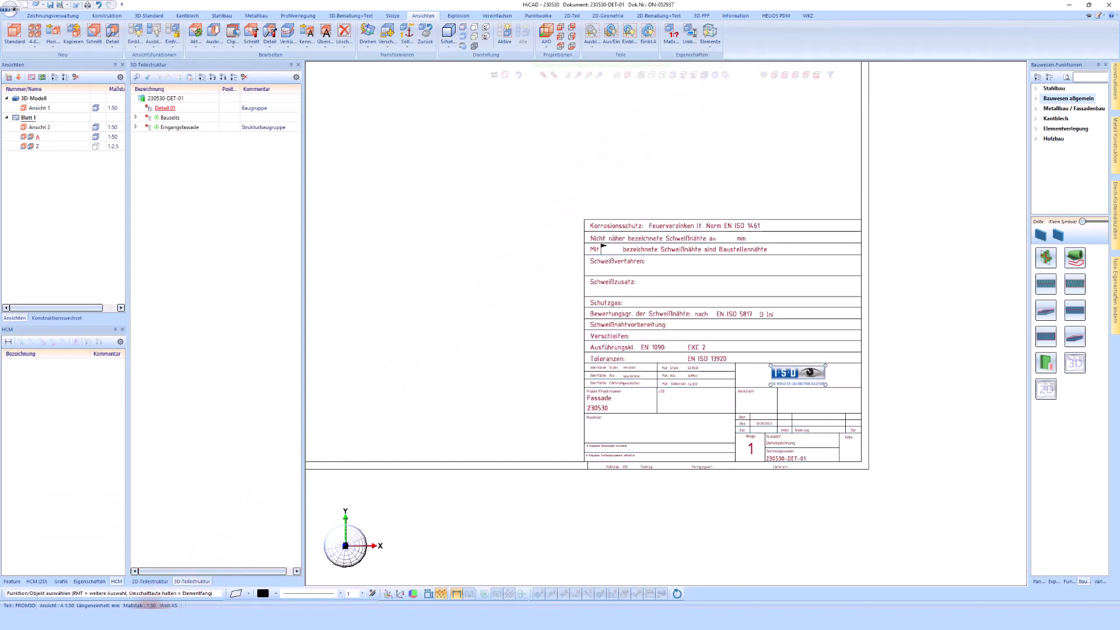
pyautogui.click(149, 603)
pyautogui.click(246, 102)
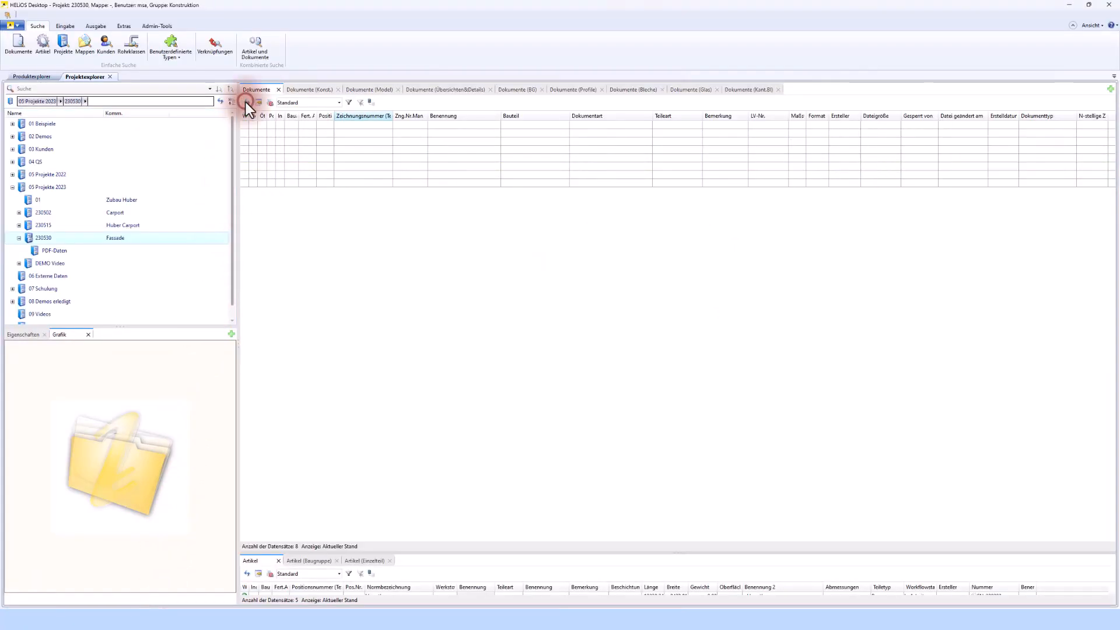
# - Set drawing 230530-DET-01's Benennung to "Horzontalschnitt - Eingangsfassade" and its Bauteil to "seitlich", and widen the Benennung column to fit
pyautogui.click(433, 126)
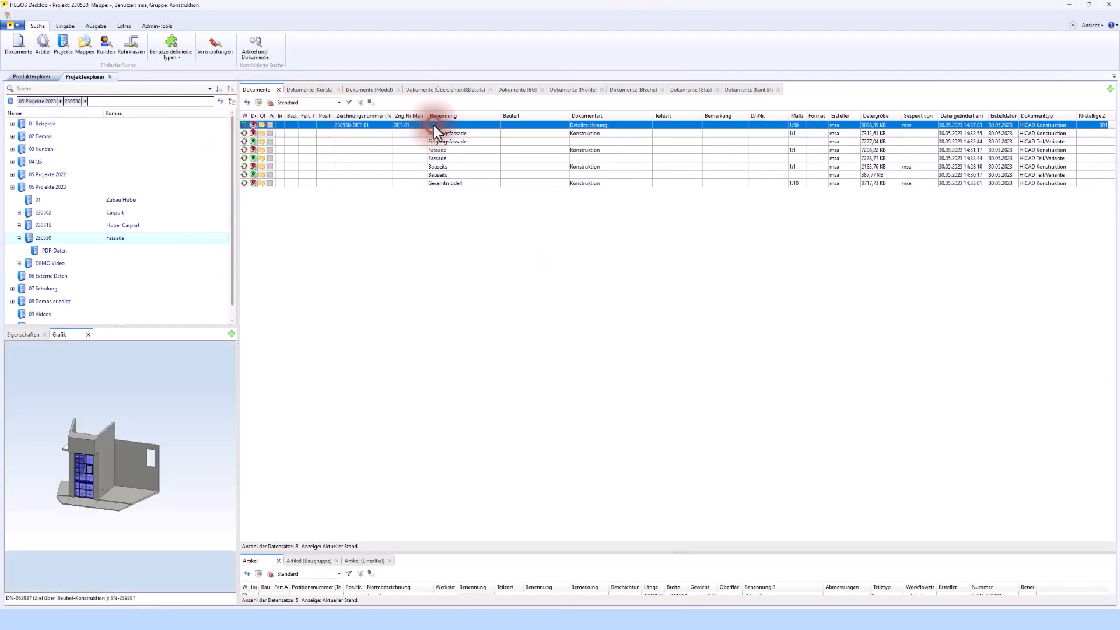
pyautogui.click(433, 125)
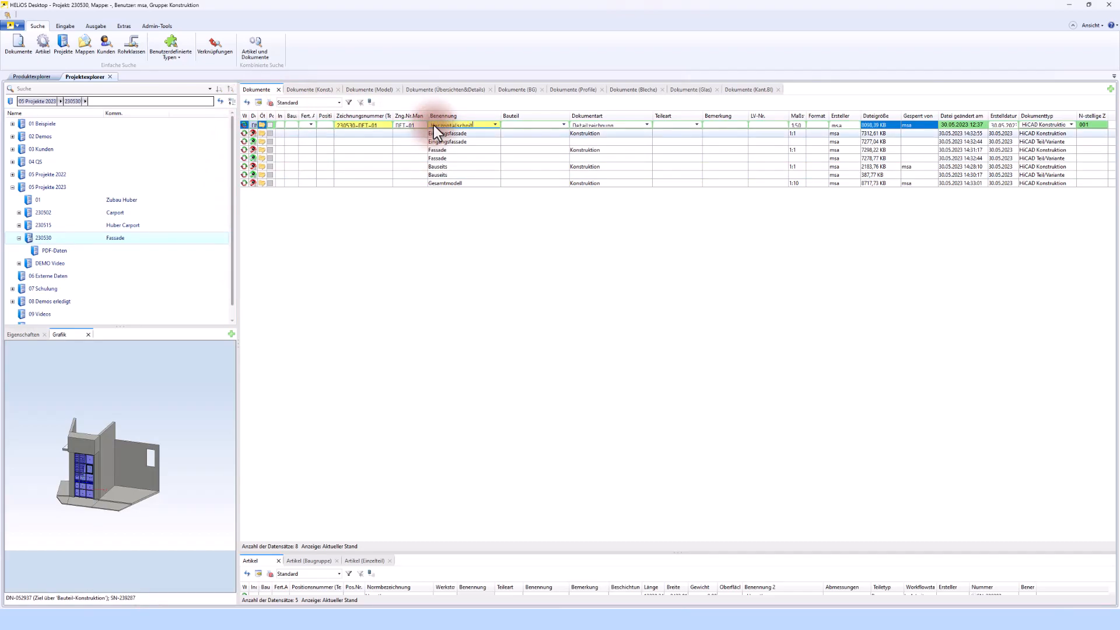
pyautogui.click(513, 126)
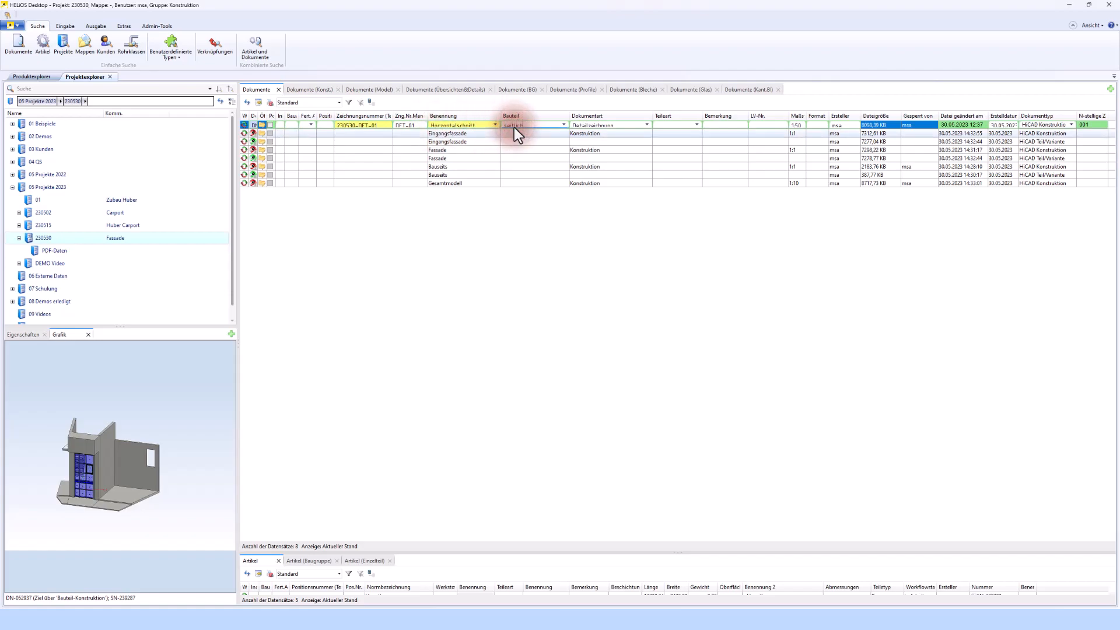
pyautogui.click(480, 125)
pyautogui.click(479, 126)
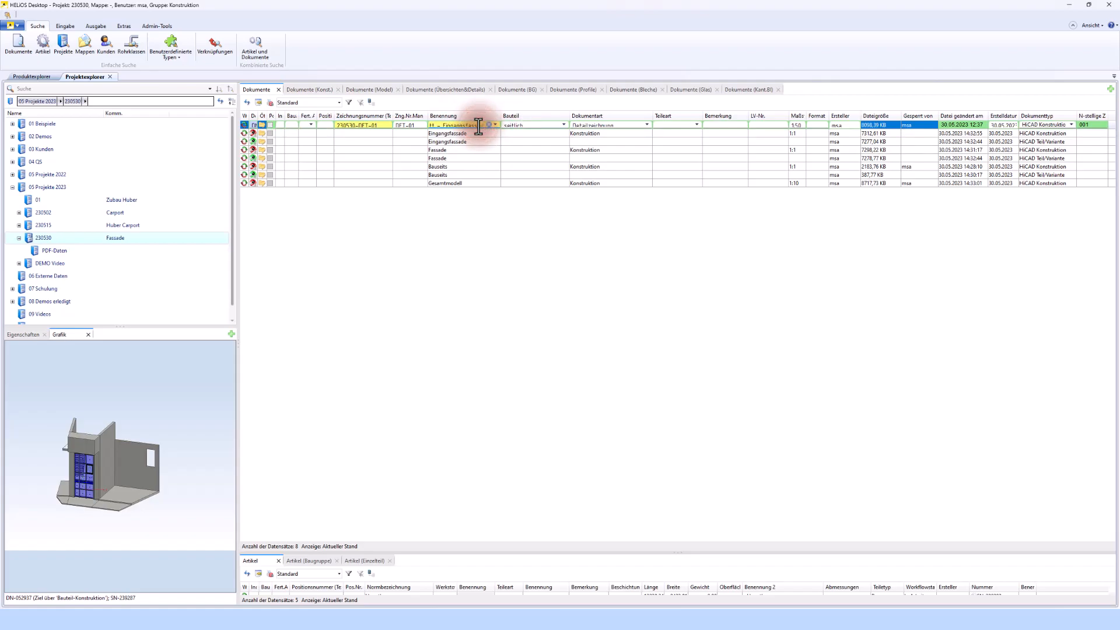
pyautogui.click(523, 228)
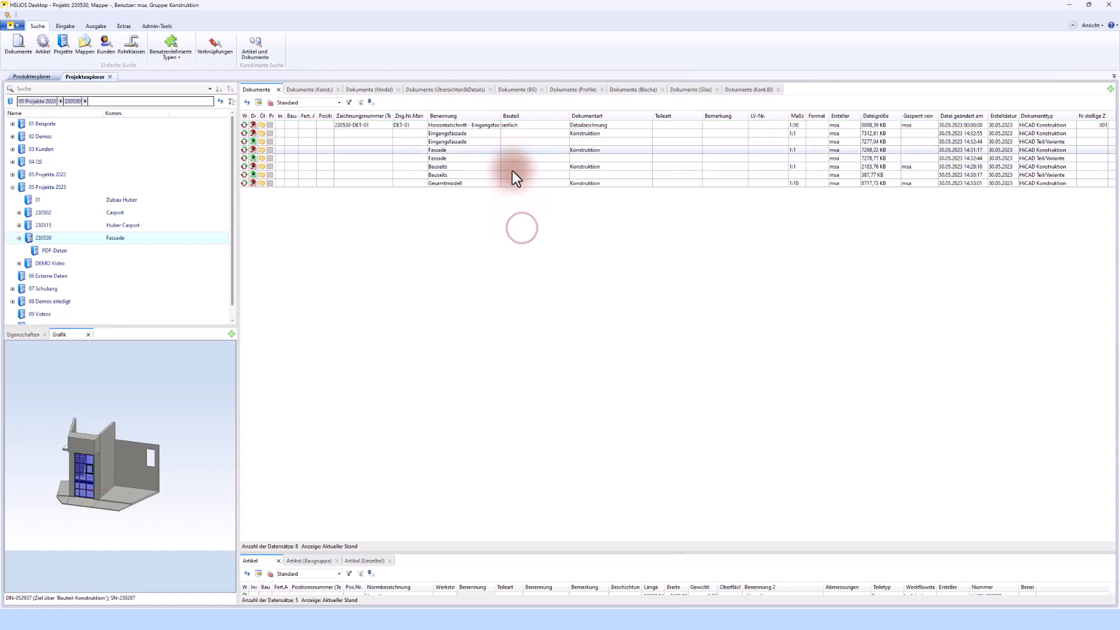
pyautogui.moveTo(503, 118); pyautogui.dragTo(520, 118)
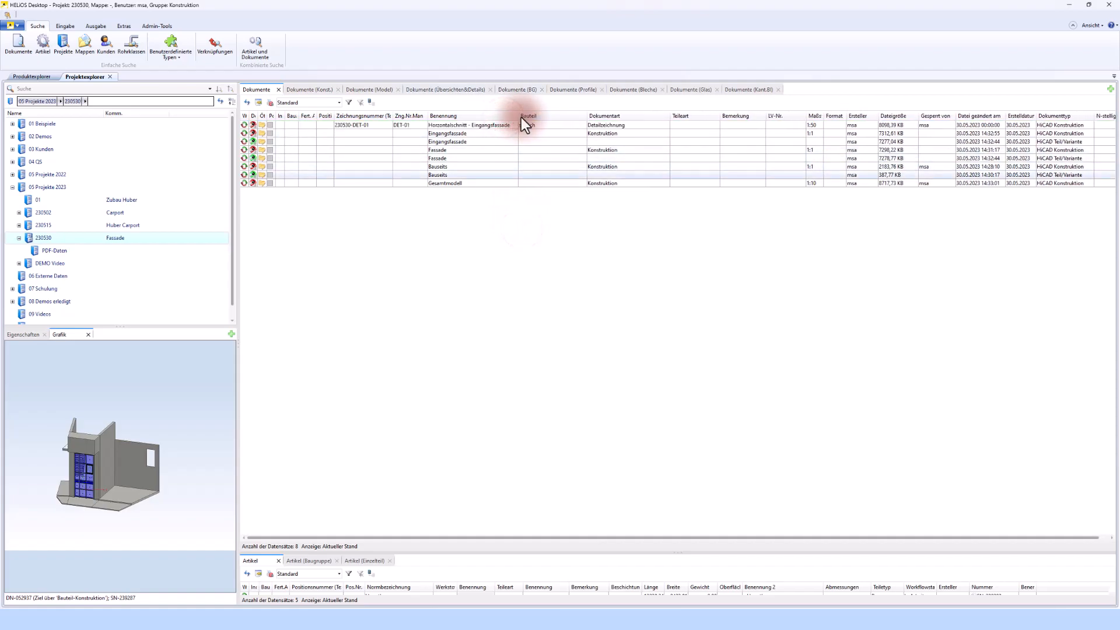
# - Switch back to HiCAD, save the detail drawing, and check the title block entries
pyautogui.click(168, 616)
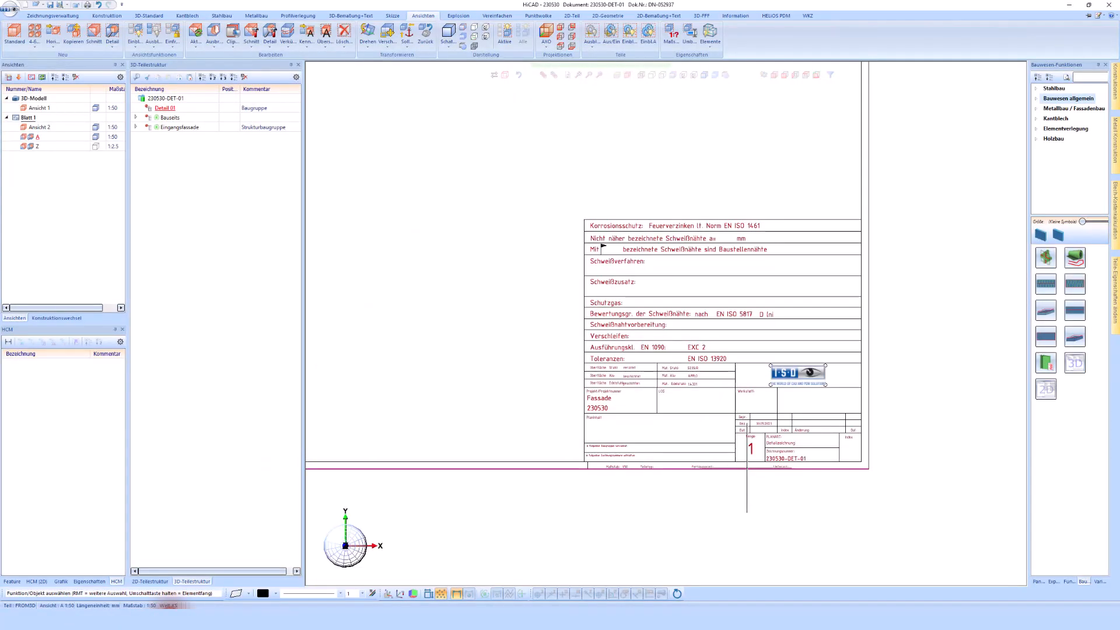
pyautogui.click(52, 5)
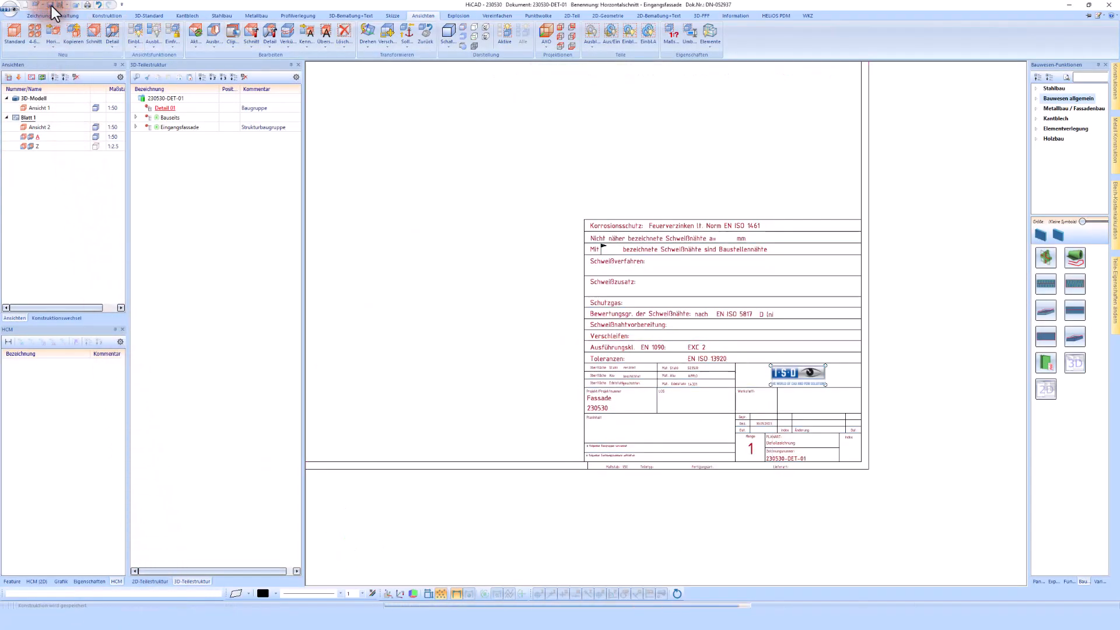
pyautogui.scroll(2, 706, 484)
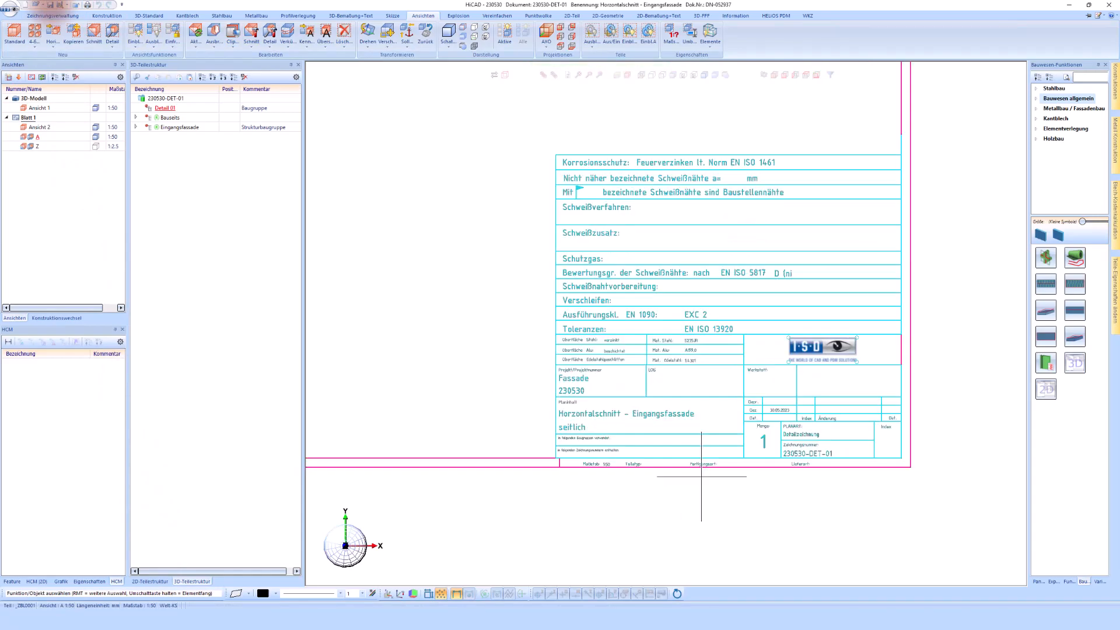
pyautogui.scroll(-3, 869, 408)
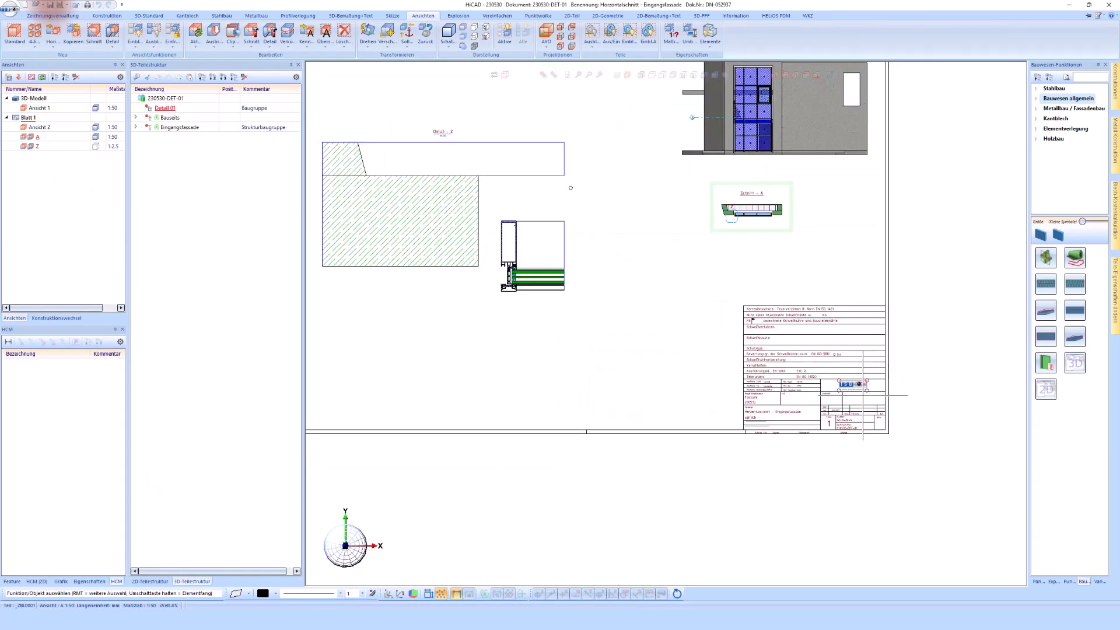
# - Switch to HELiOS Desktop and refresh the PDF-Daten folder of project 230530 to check the drawing's PDF entry
pyautogui.scroll(-1, 676, 326)
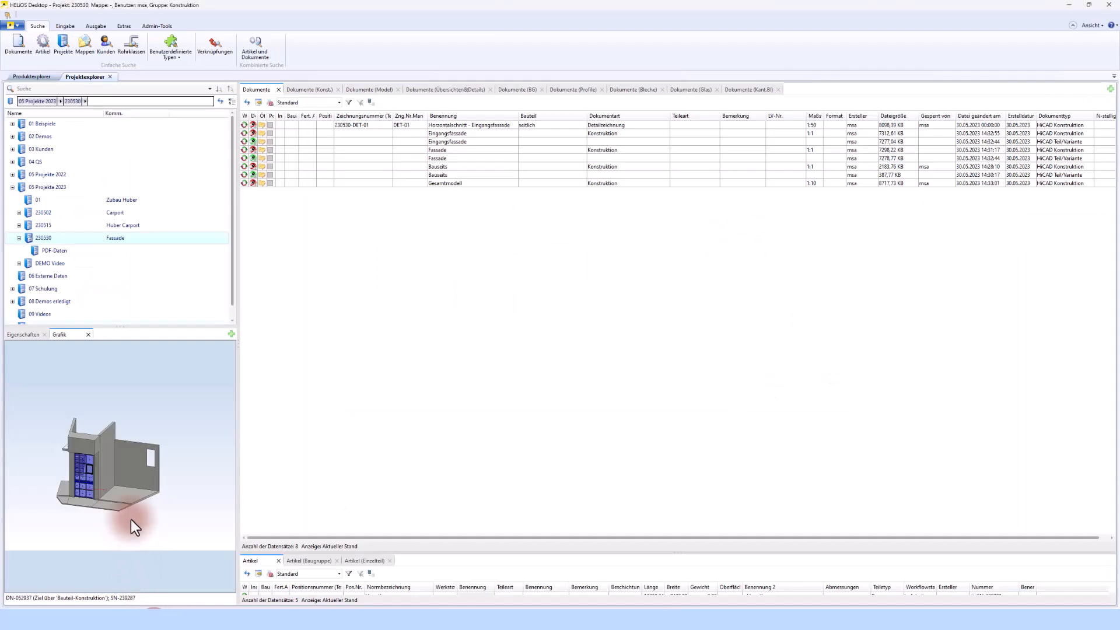
pyautogui.click(72, 250)
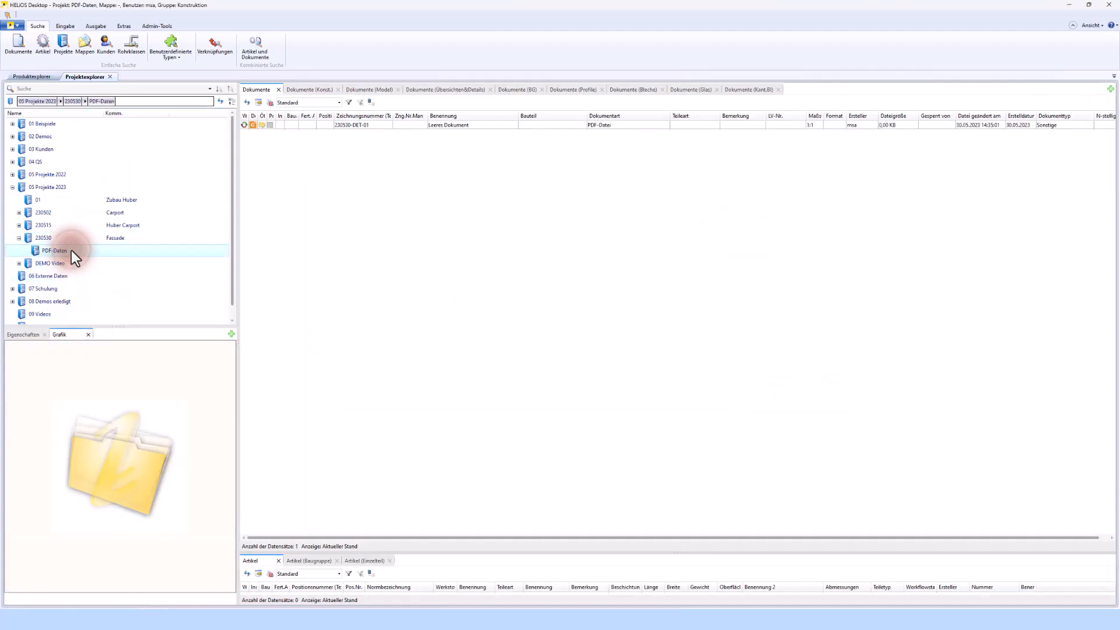
pyautogui.click(246, 104)
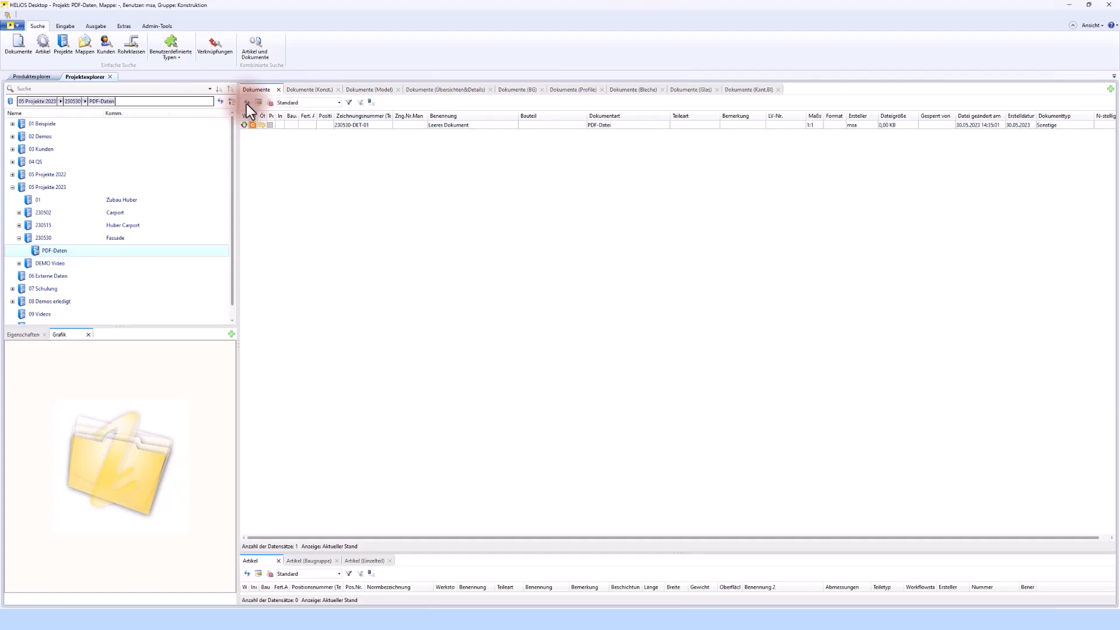
# - Return to HiCAD and open the ISD Konfigurationseditor at PDM > Zeichnungsverwaltung > Externe Fertigungsunterlagen
pyautogui.click(168, 615)
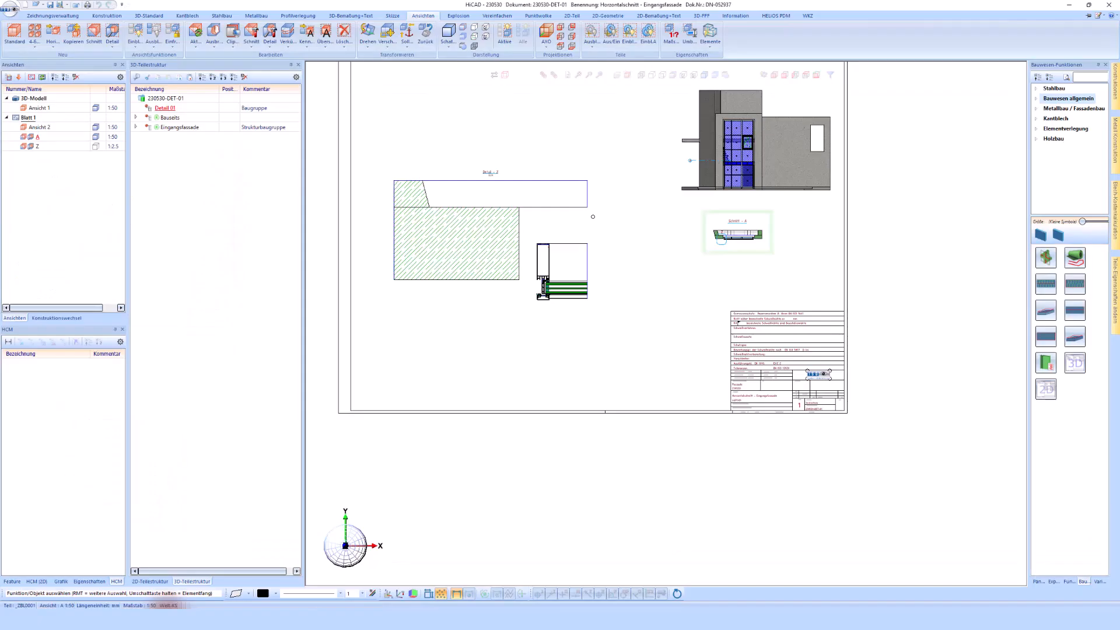
pyautogui.click(1098, 15)
pyautogui.click(1053, 26)
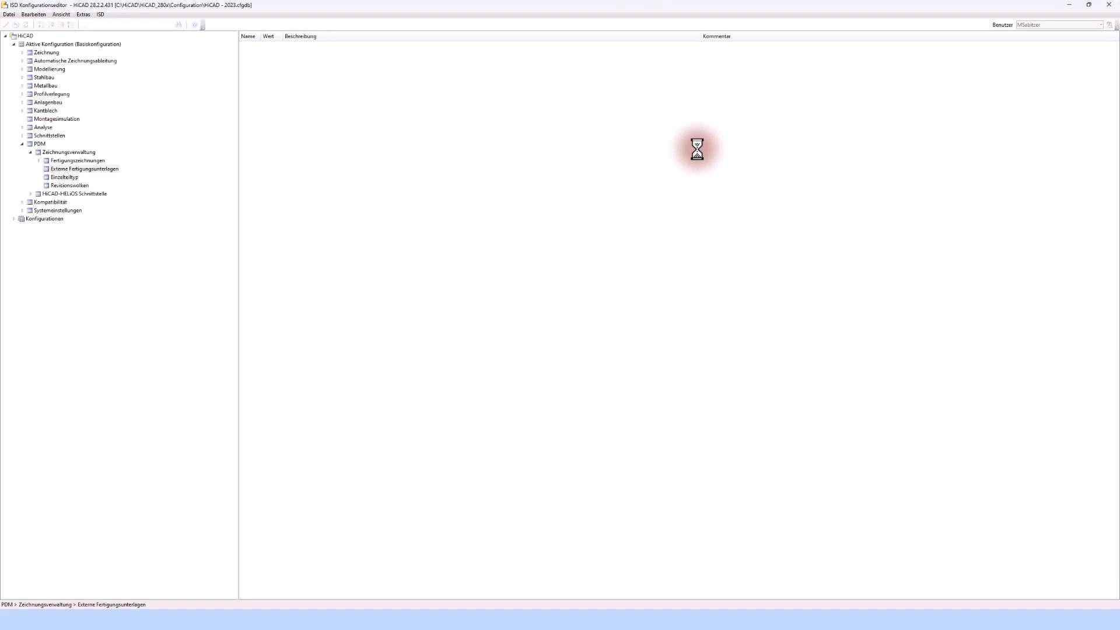
pyautogui.click(76, 169)
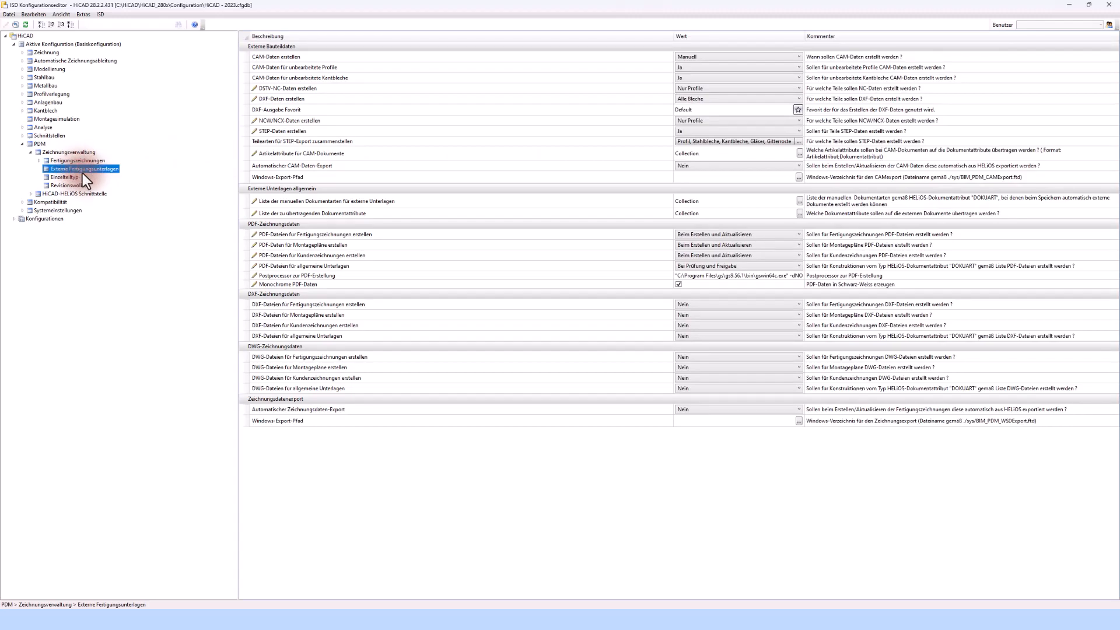
# - Set the creation of PDF files for general documents (allgemeine Unterlagen) to "Beim Erstellen und Aktualisieren"
pyautogui.click(298, 267)
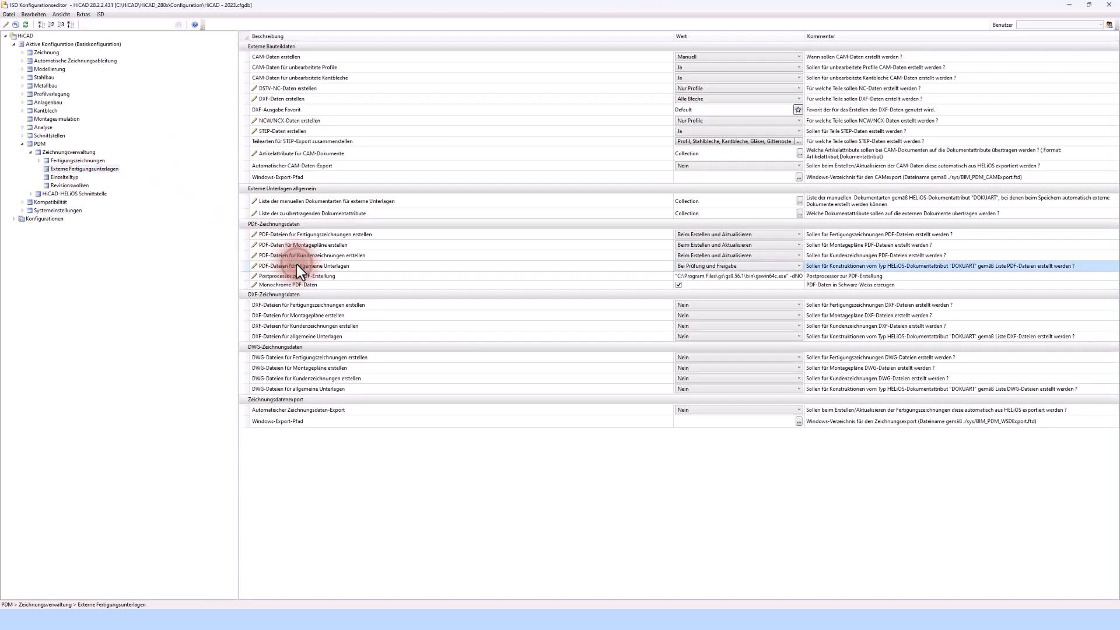
pyautogui.click(709, 265)
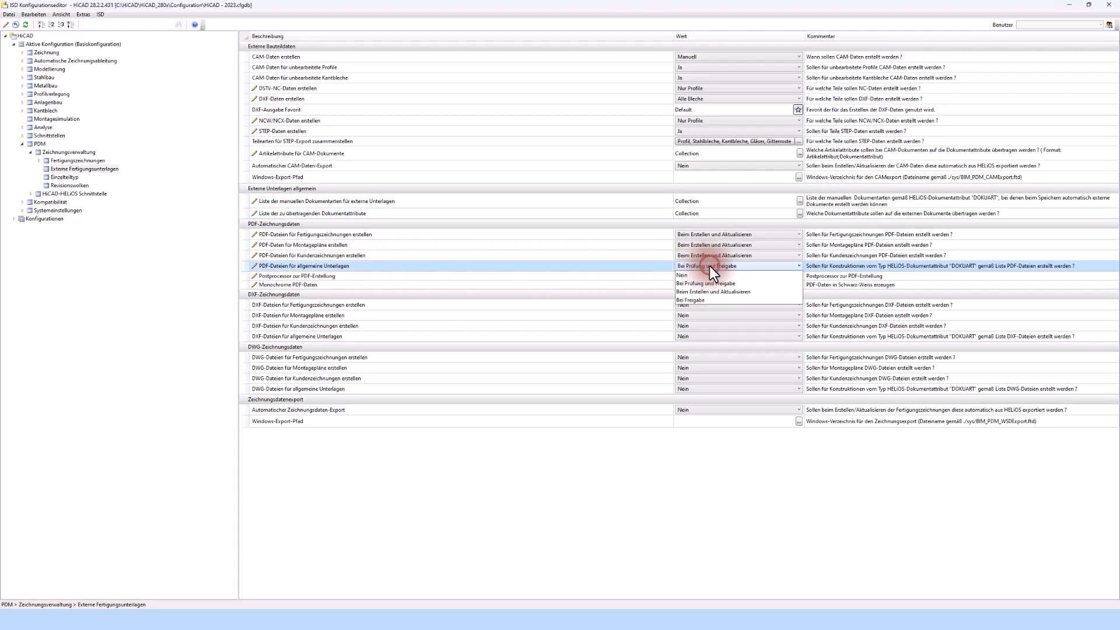
pyautogui.click(697, 293)
pyautogui.click(642, 247)
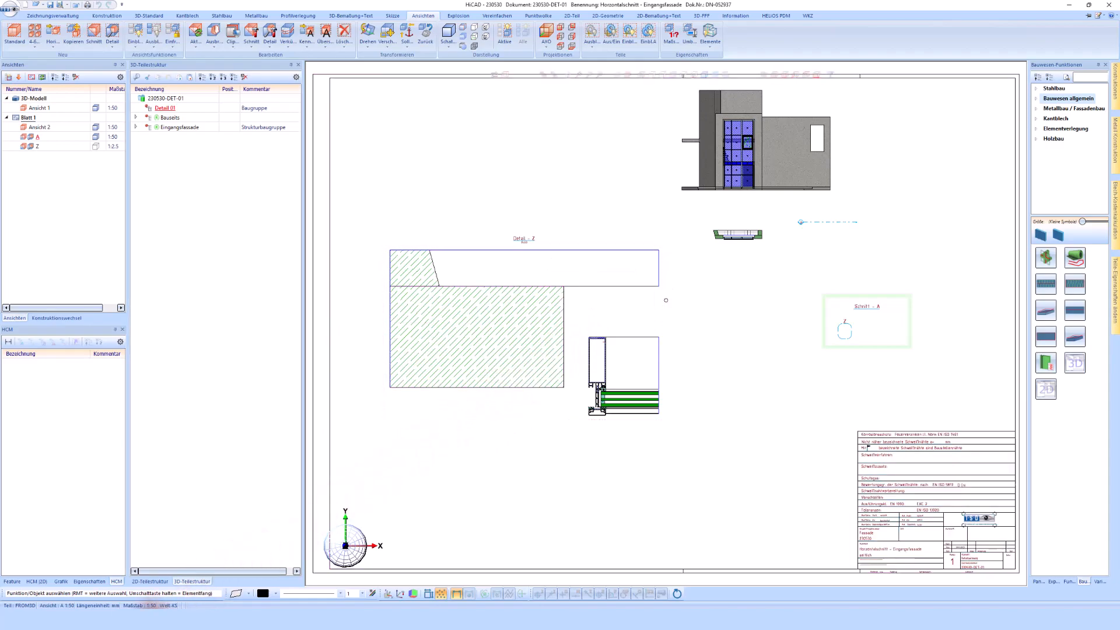
# - Switch to HELiOS Desktop, refresh the PDF-Daten document list, and check the PDF entry's attributes and file size
pyautogui.moveTo(149, 618)
pyautogui.click(162, 558)
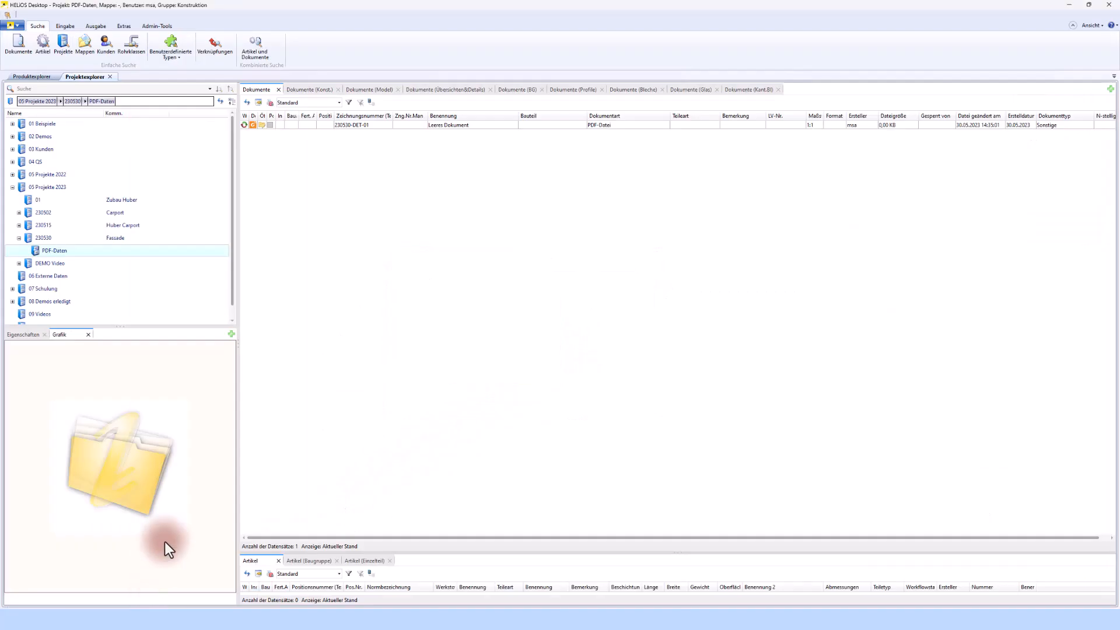
pyautogui.click(246, 103)
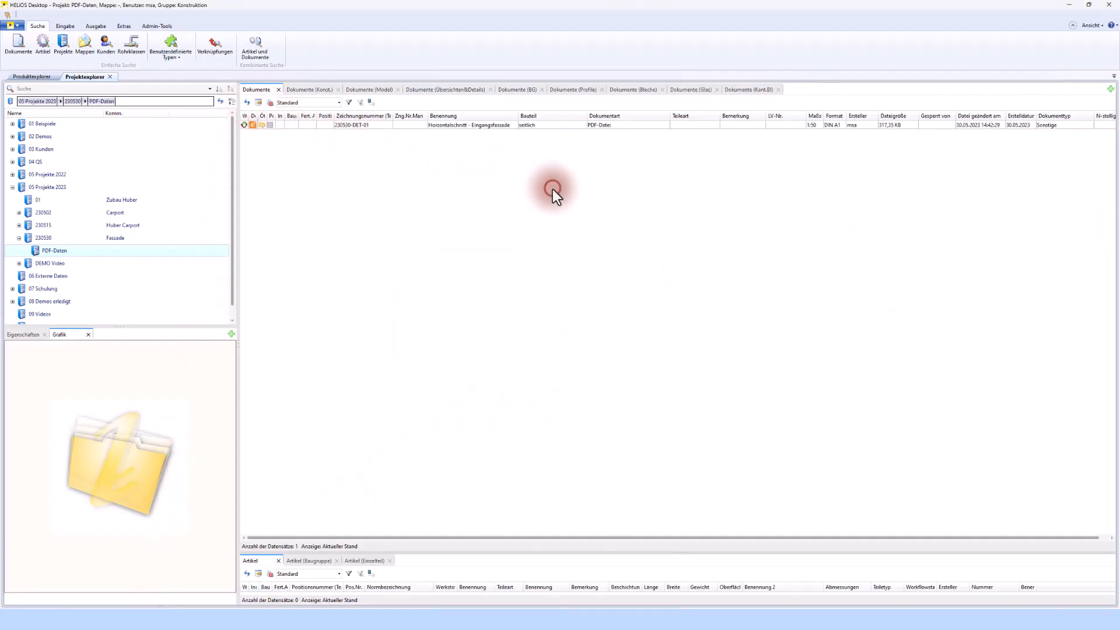
pyautogui.click(894, 124)
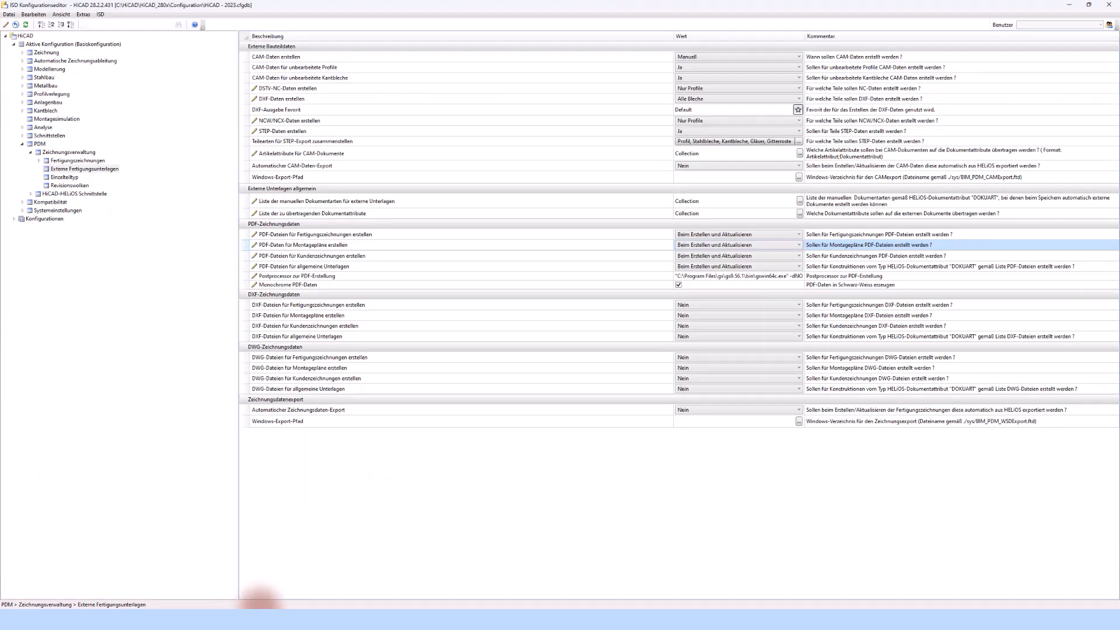
# - In the ISD Konfigurationseditor, set PDF creation for general documents (allgemeine Unterlagen) to "Bei Prüfung und Freigabe"
pyautogui.click(693, 267)
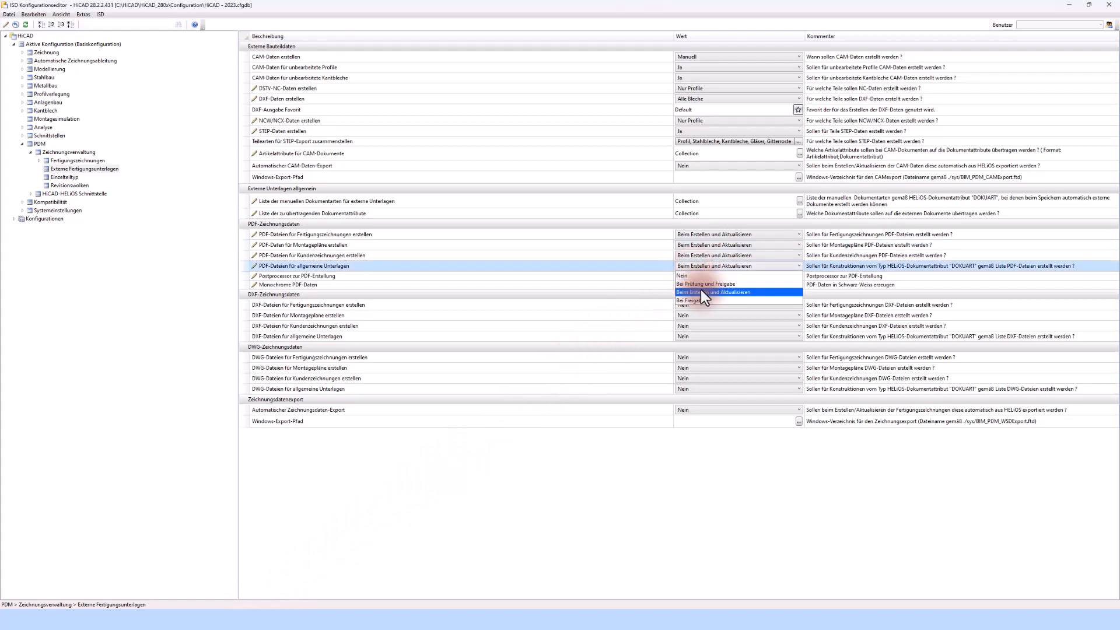
pyautogui.click(700, 285)
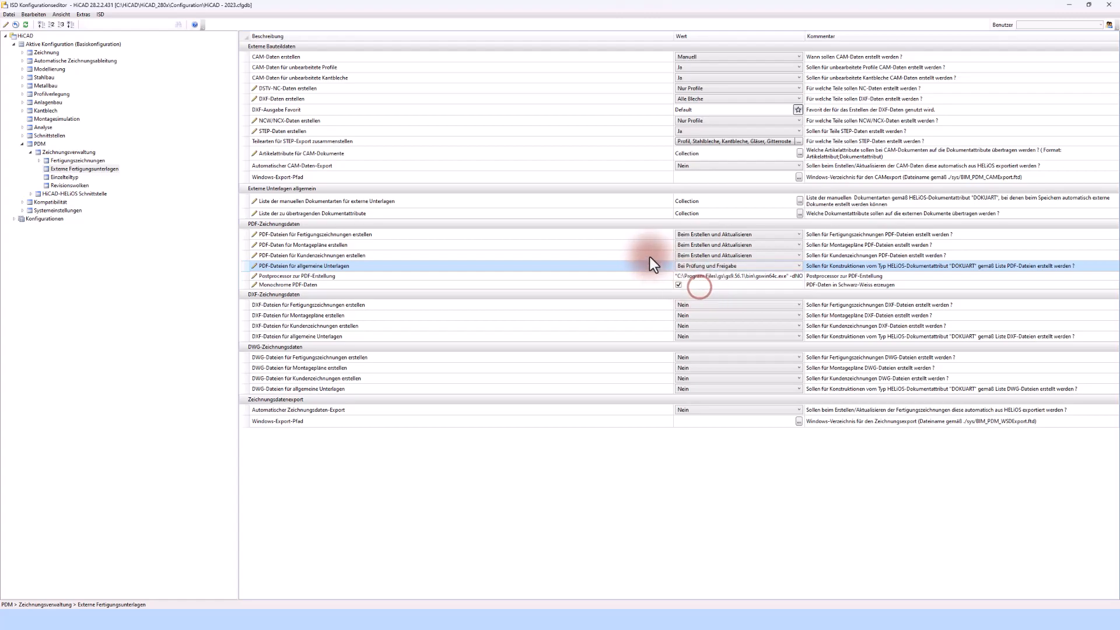
pyautogui.click(647, 255)
# - Switch back to the 230530-DET-01 detail drawing in HiCAD
pyautogui.click(168, 617)
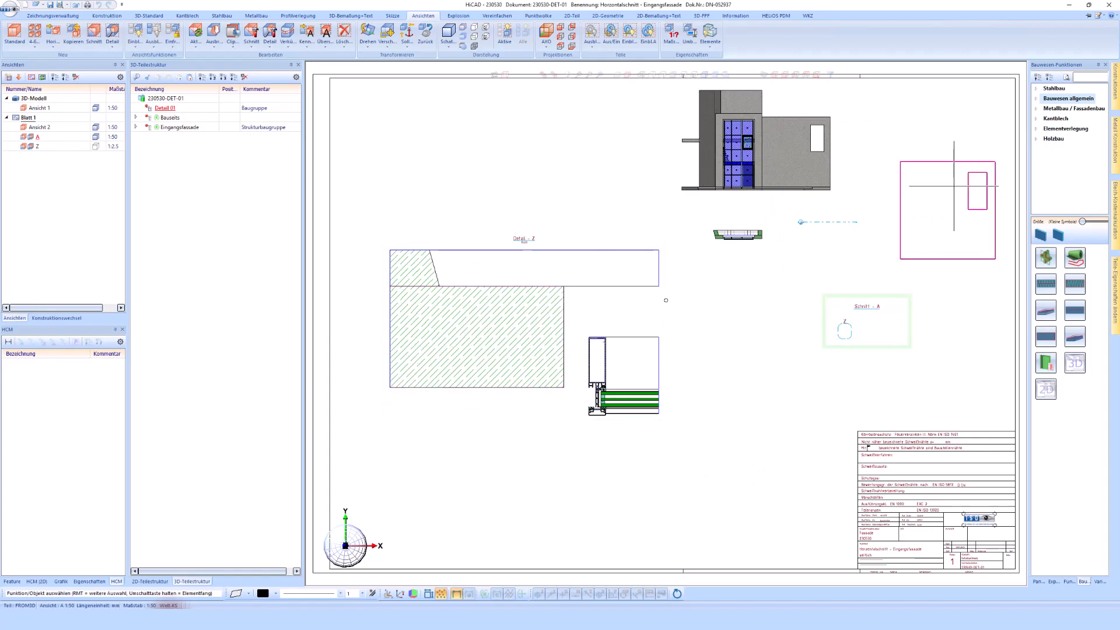
pyautogui.scroll(-1, 880, 214)
pyautogui.scroll(1, 907, 183)
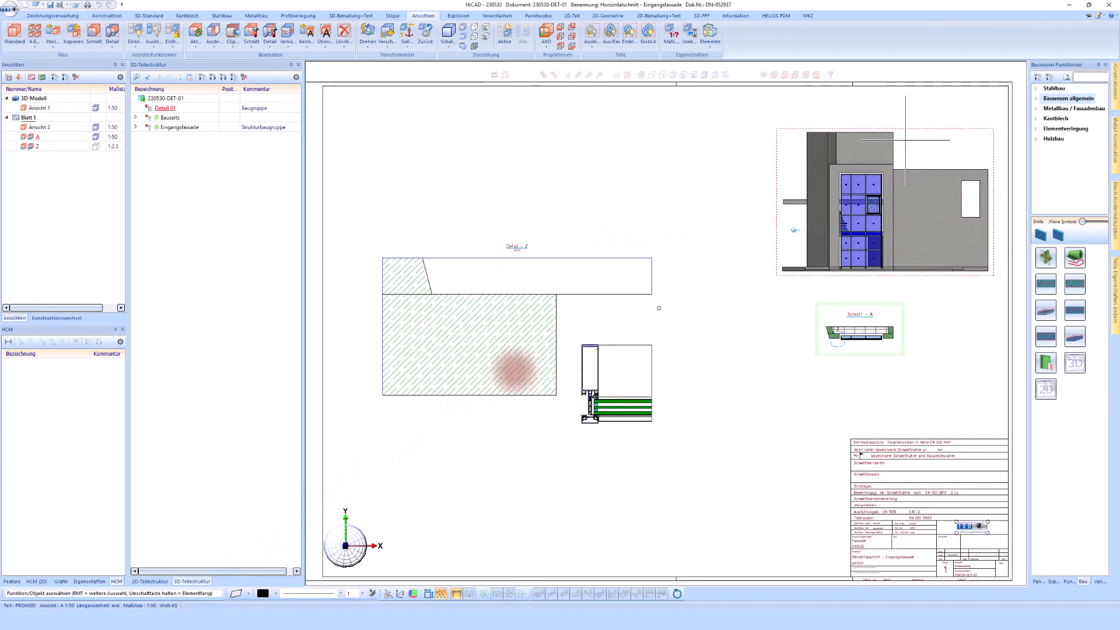
pyautogui.click(650, 273)
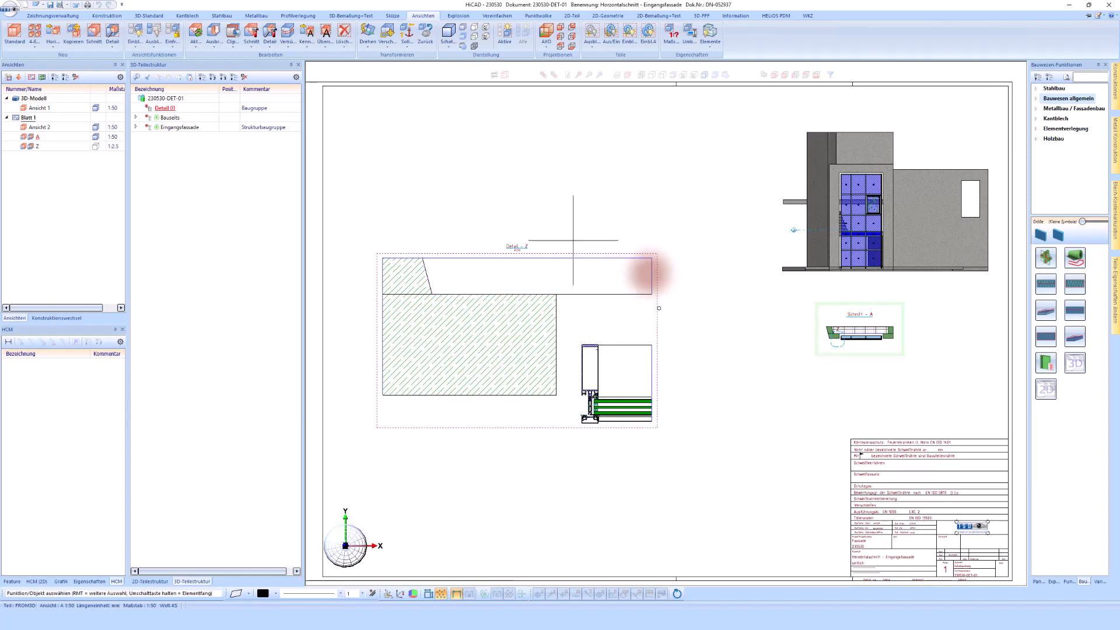
pyautogui.click(581, 448)
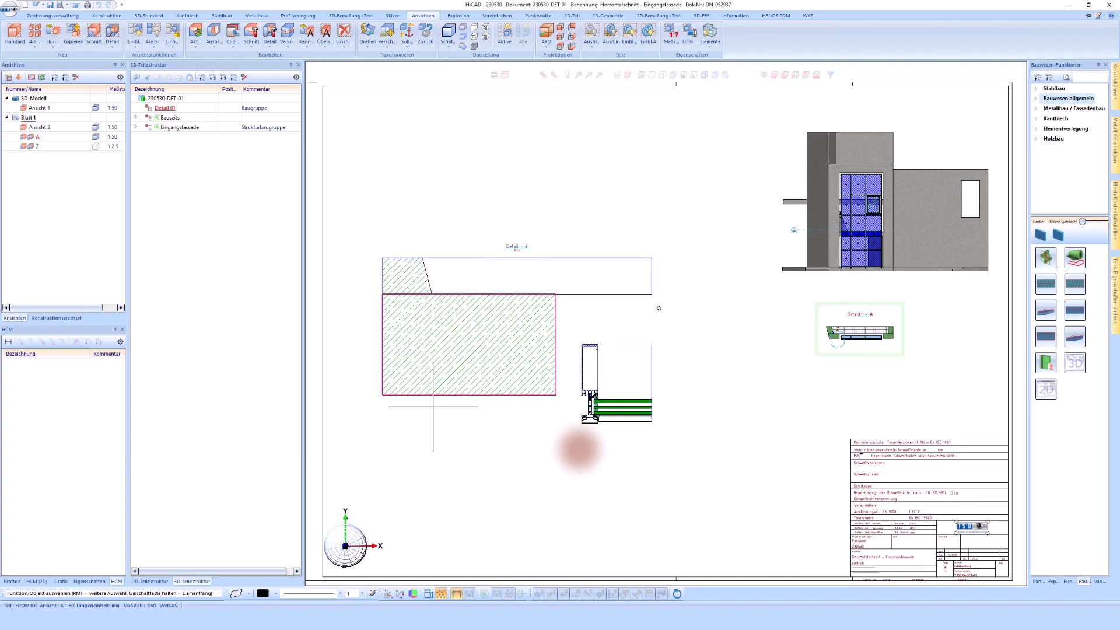
pyautogui.scroll(2, 516, 433)
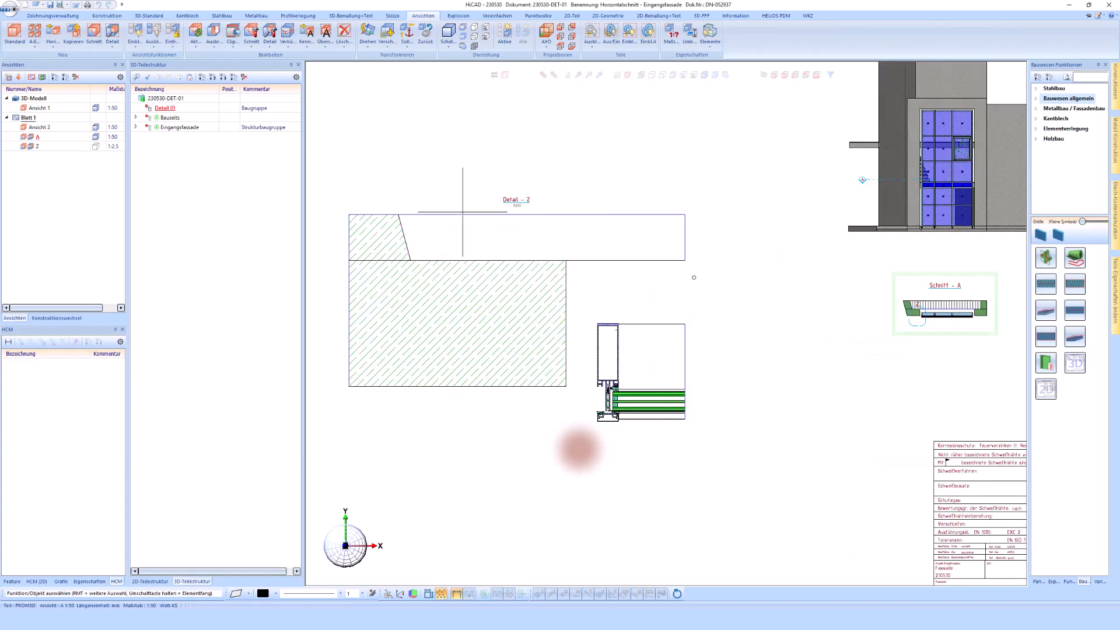
pyautogui.scroll(2, 577, 449)
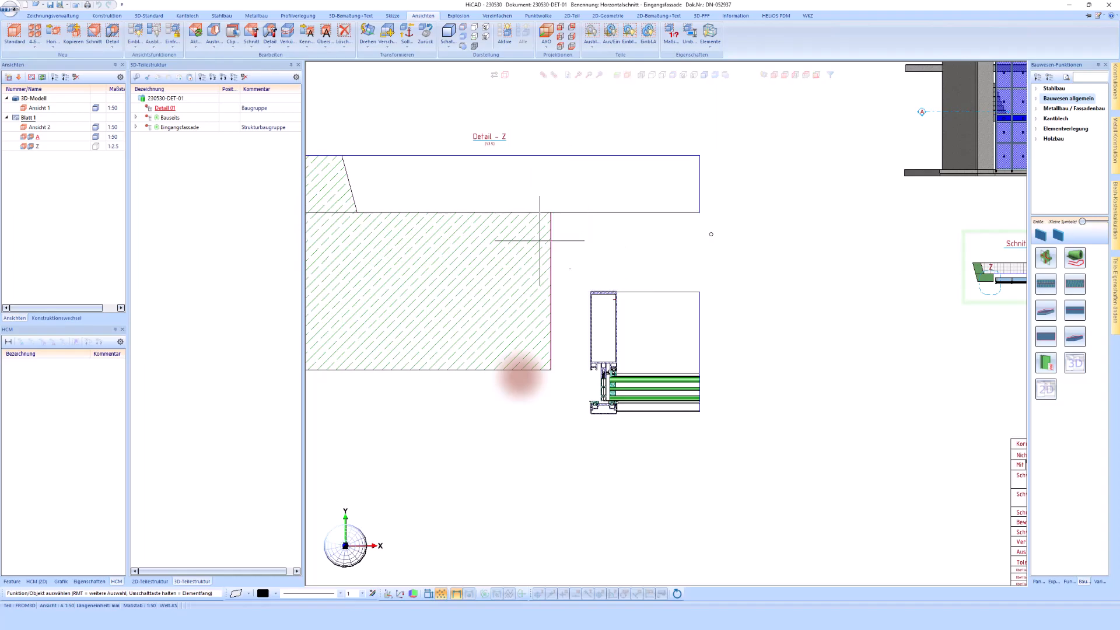
# - Apply the saved favourite "Standard ISD-Austria" to the 3D dimension settings
pyautogui.click(338, 15)
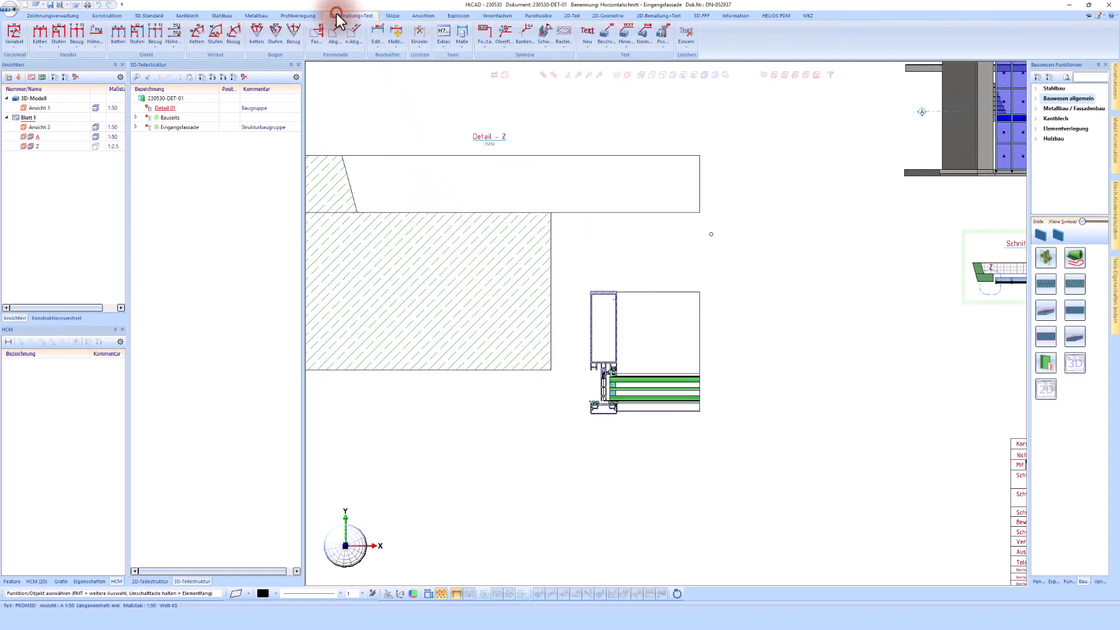
pyautogui.click(465, 33)
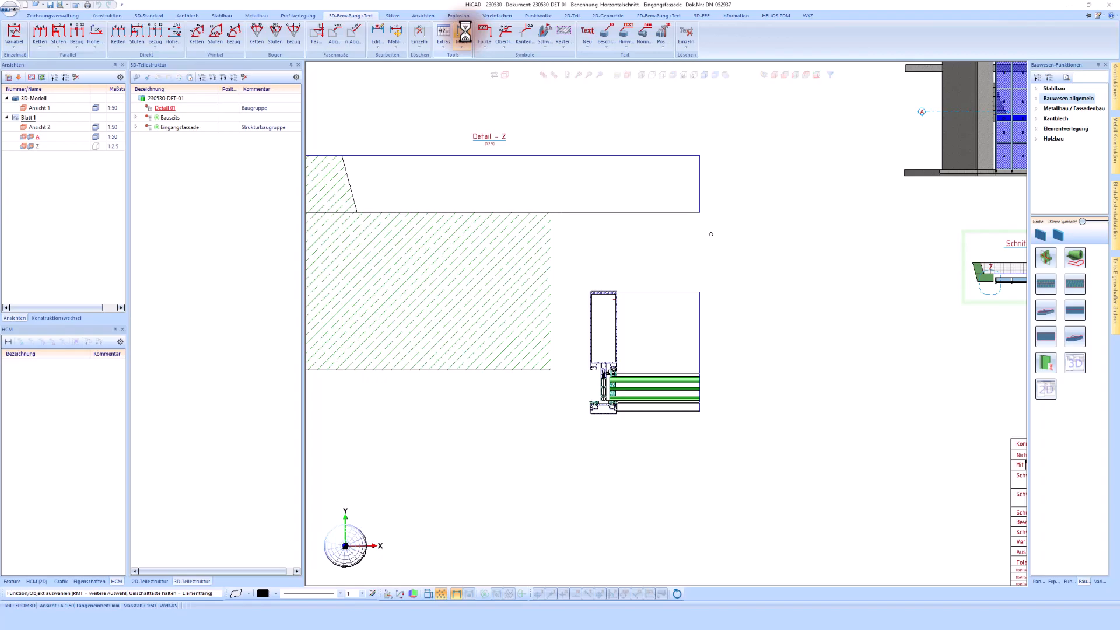
pyautogui.click(410, 420)
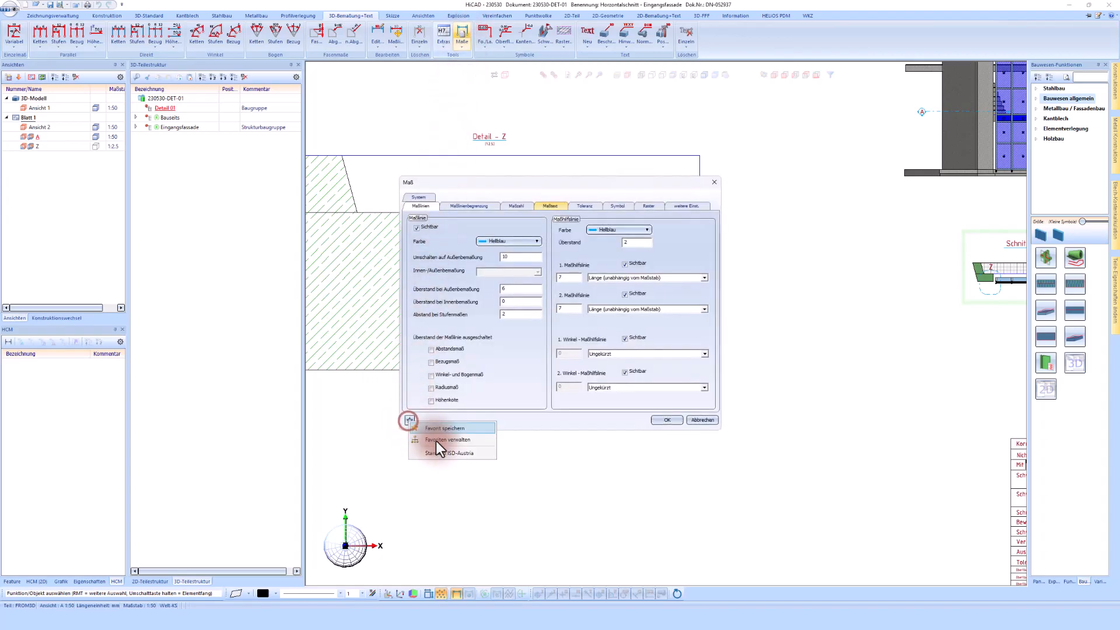
pyautogui.click(456, 454)
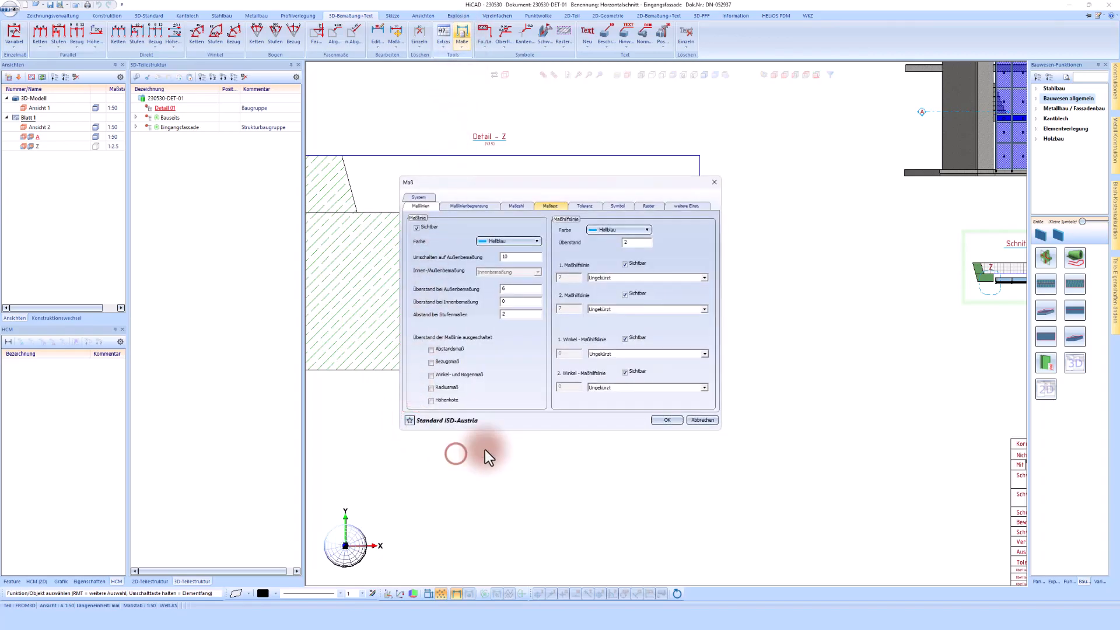
pyautogui.click(664, 419)
# - Add an axis-parallel dimension in Detail Z between the outer glass edge and the lower edge of the hatched wall
pyautogui.scroll(1, 664, 418)
pyautogui.scroll(1, 662, 420)
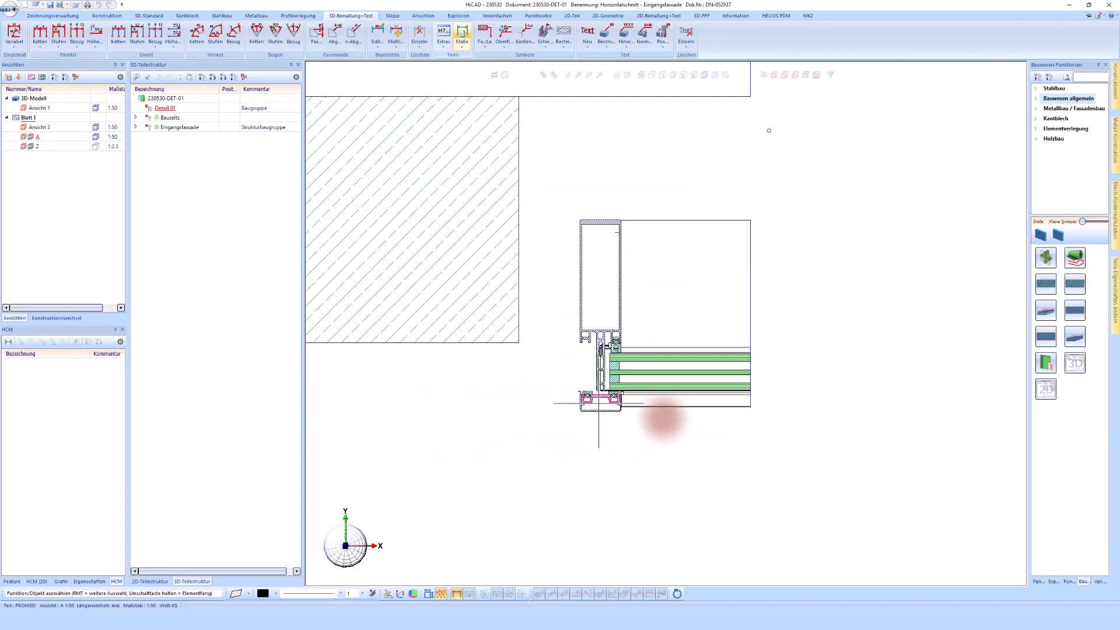
pyautogui.click(14, 34)
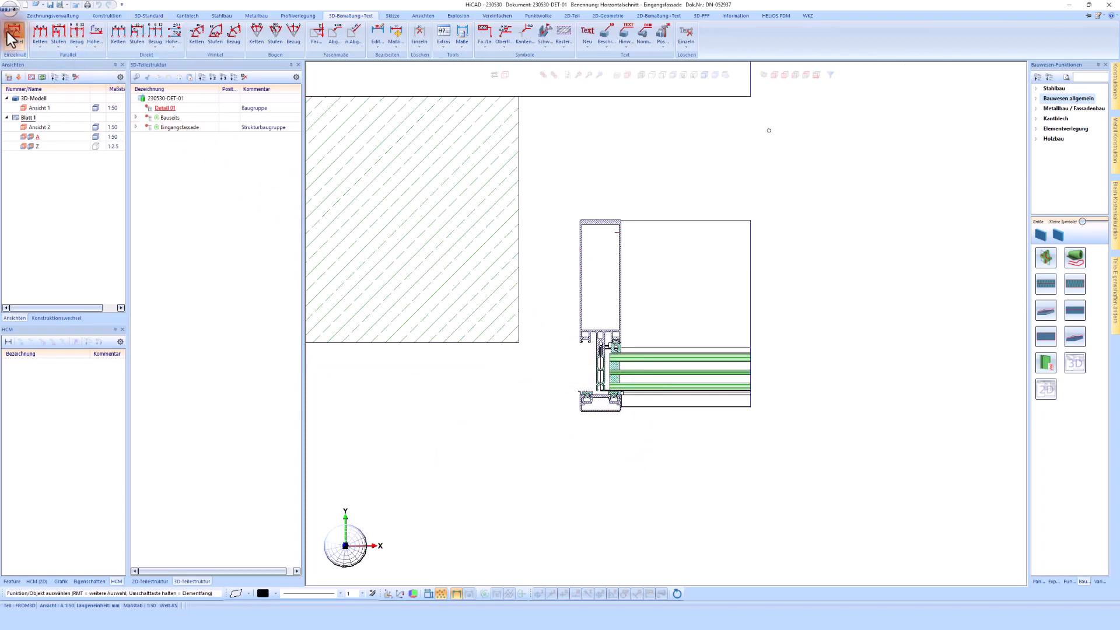
pyautogui.scroll(3, 688, 354)
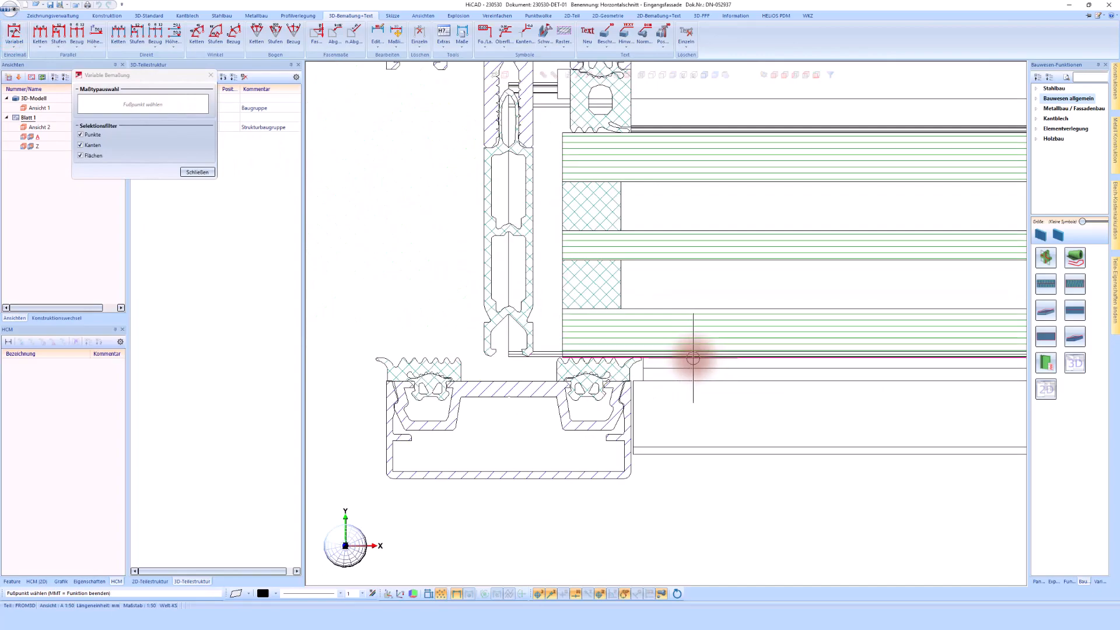
pyautogui.click(692, 358)
pyautogui.scroll(-3, 671, 315)
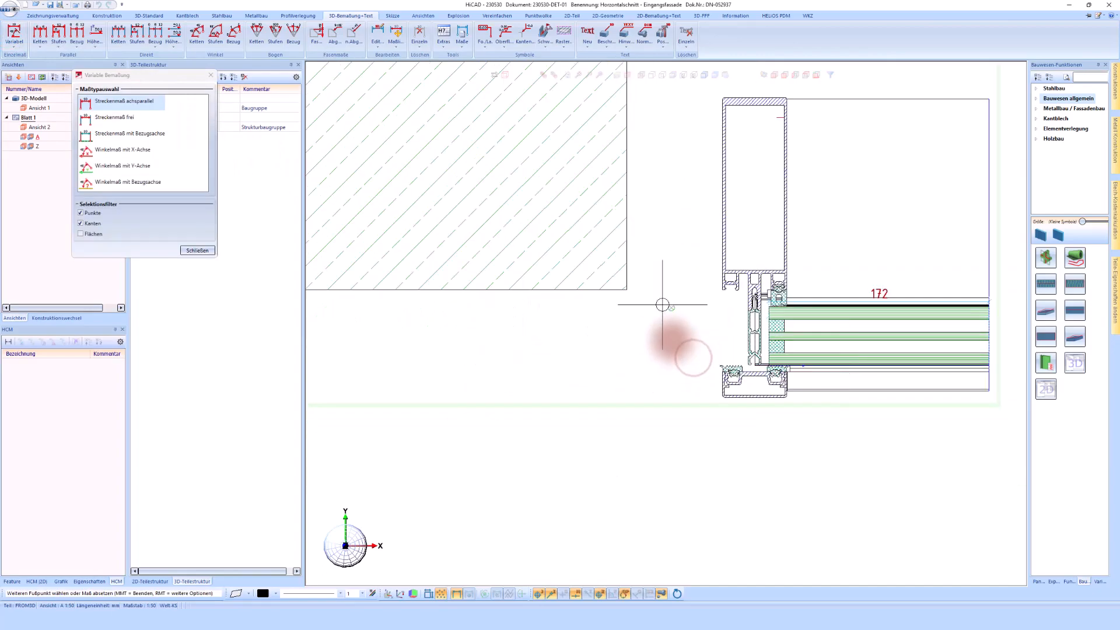
pyautogui.click(613, 296)
pyautogui.click(559, 347)
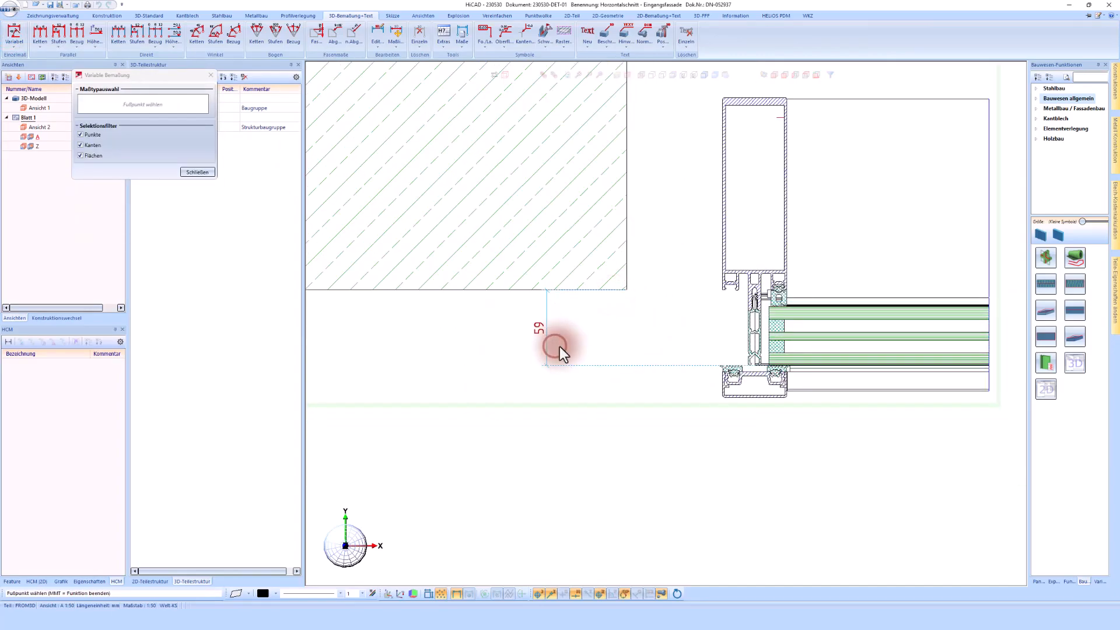
# - Dimension the vertical distance in Detail Z between the edge above the wall and the back of the mullion profile
pyautogui.scroll(-2, 622, 315)
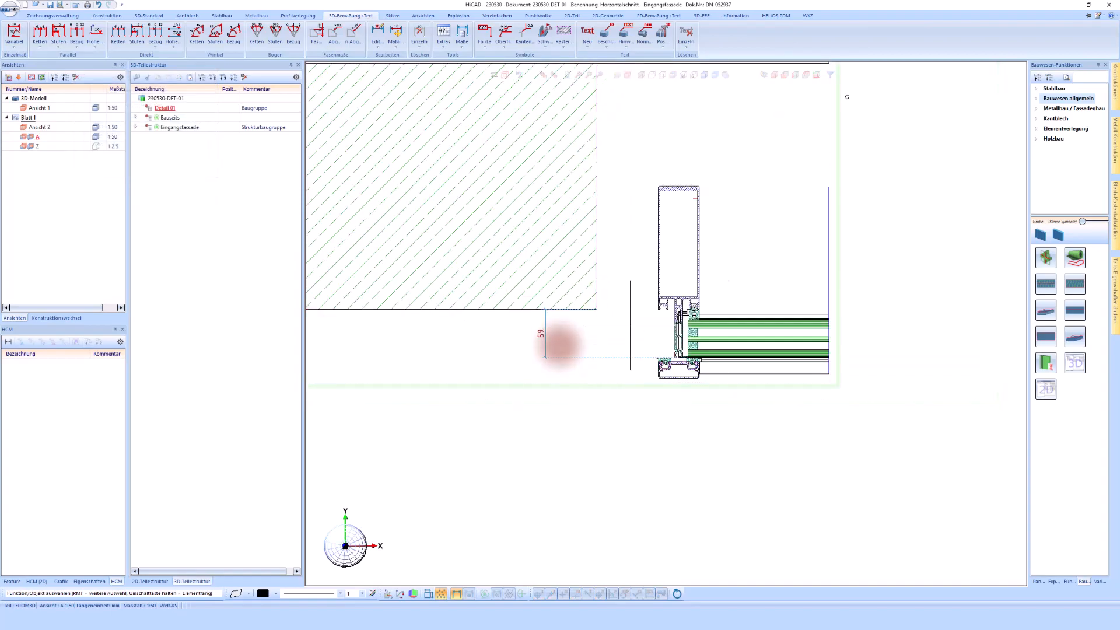
pyautogui.scroll(-1, 623, 348)
pyautogui.middleClick(669, 126)
pyautogui.click(666, 124)
pyautogui.click(661, 214)
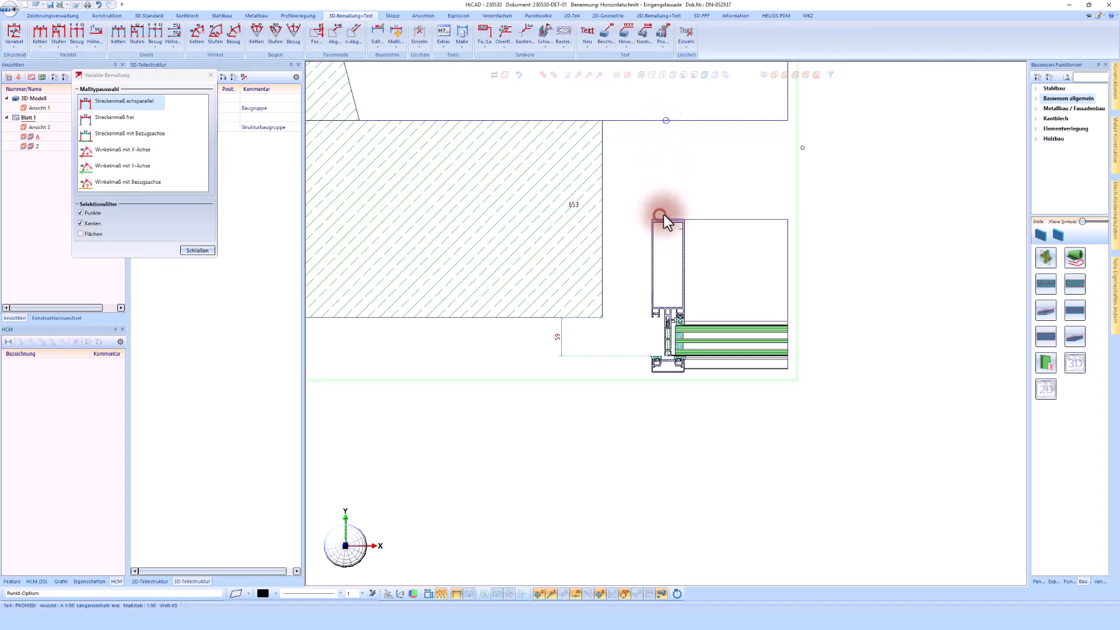
pyautogui.click(727, 189)
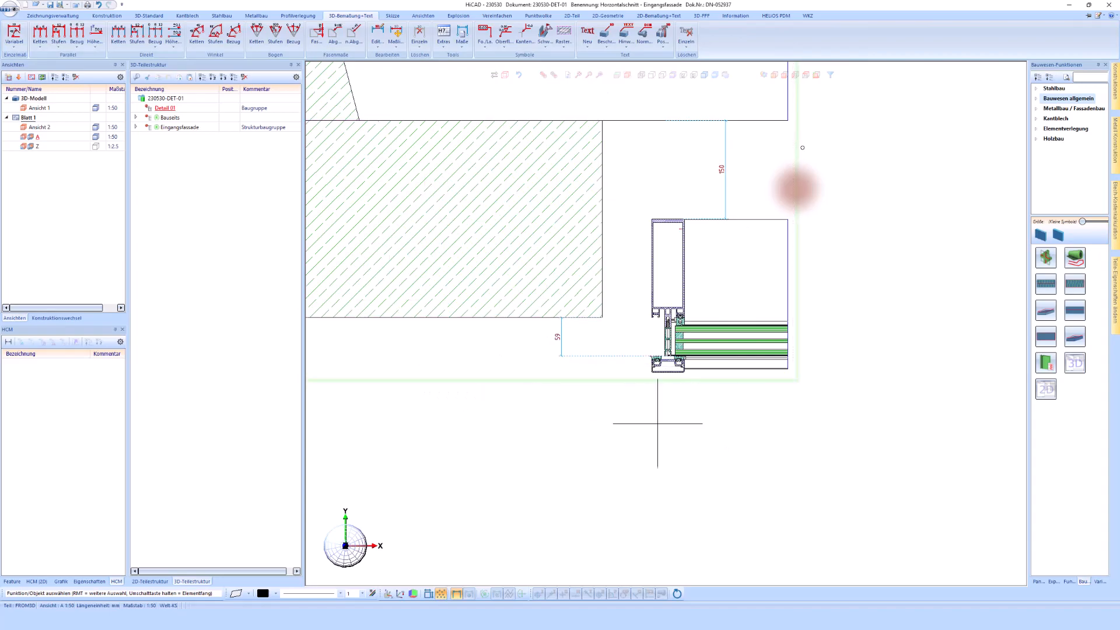
# - Move the Eingangsfassade facade element along the line from the outer glass edge to the wall edge, entering the length 59-120
pyautogui.scroll(1, 658, 423)
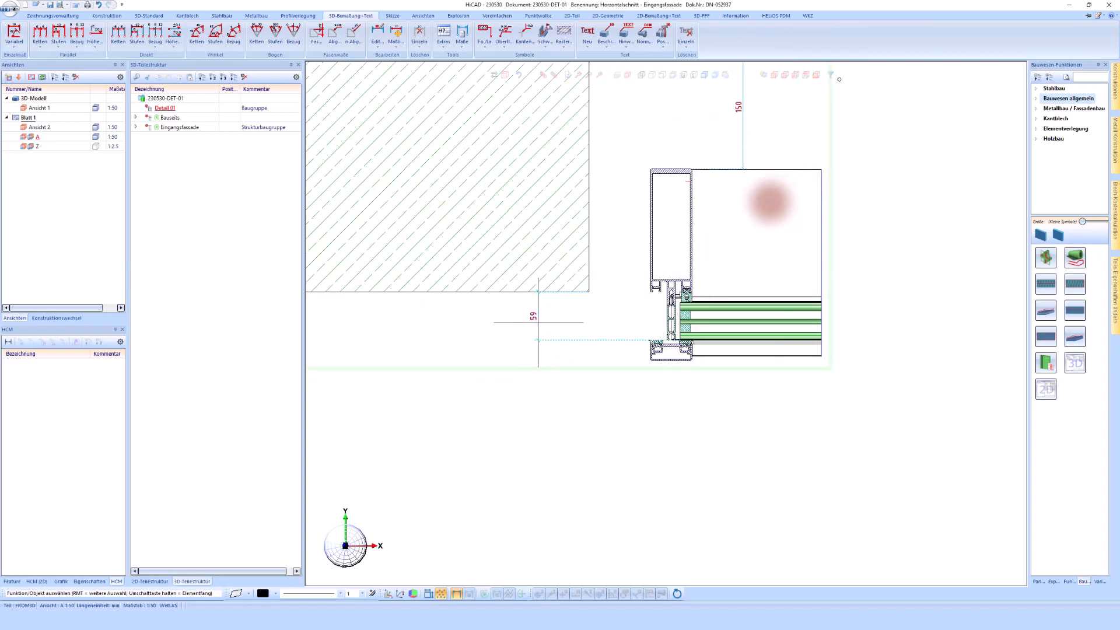
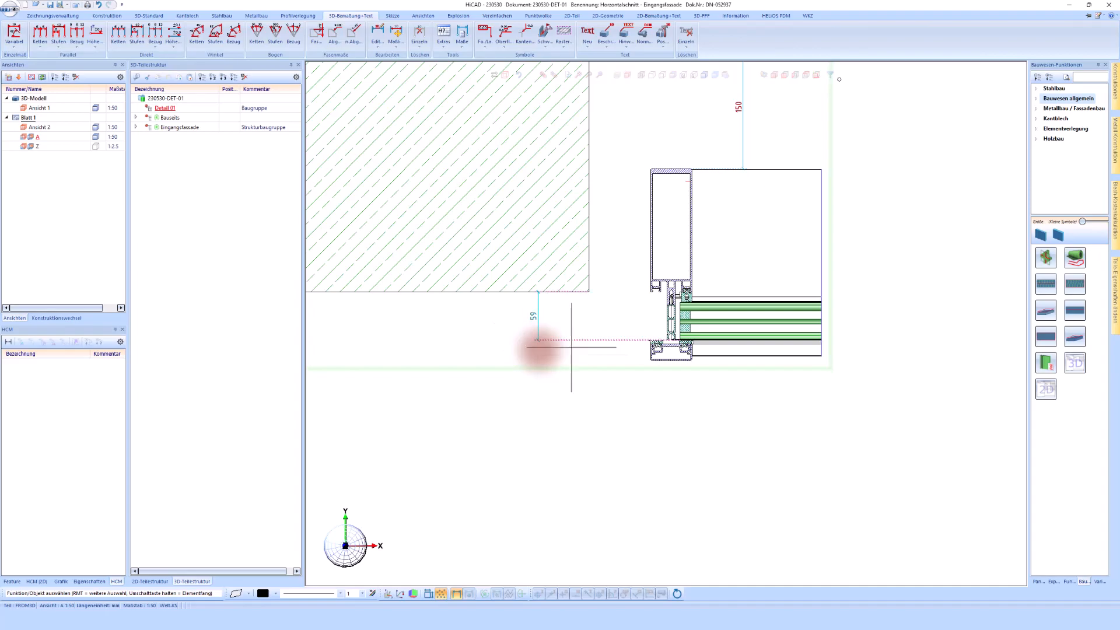
pyautogui.click(663, 176)
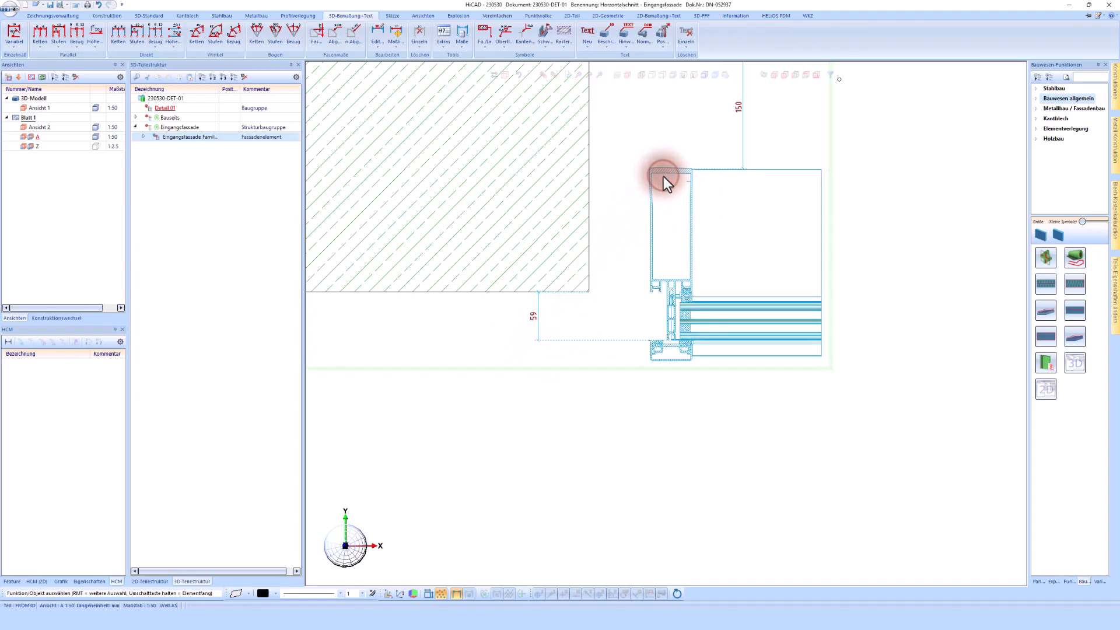
pyautogui.rightClick(664, 176)
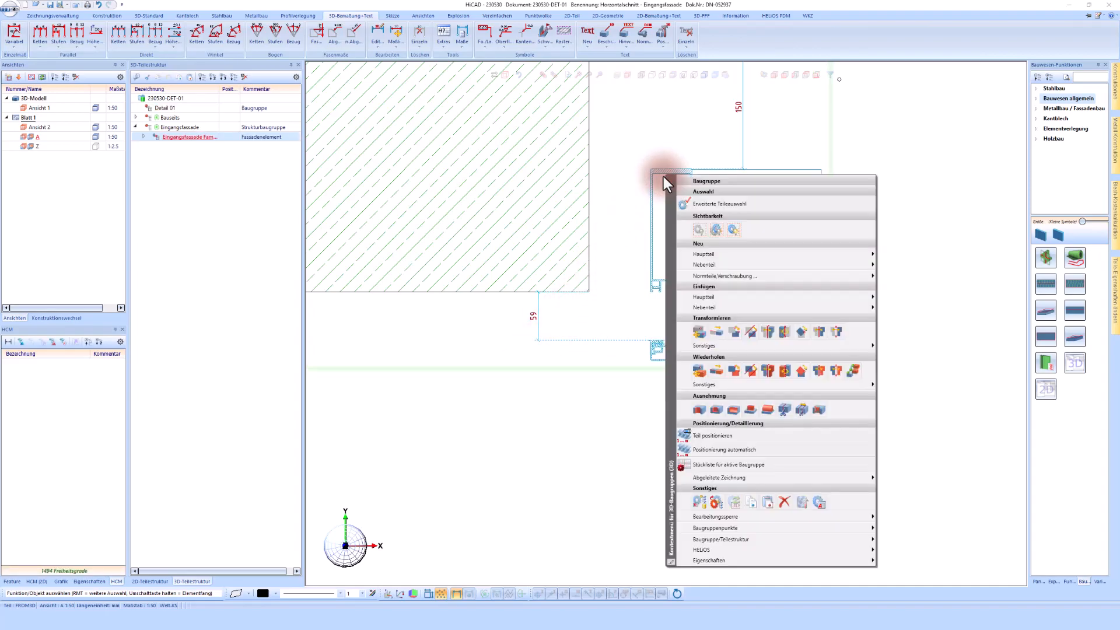
pyautogui.click(751, 334)
pyautogui.scroll(5, 656, 338)
pyautogui.scroll(4, 618, 337)
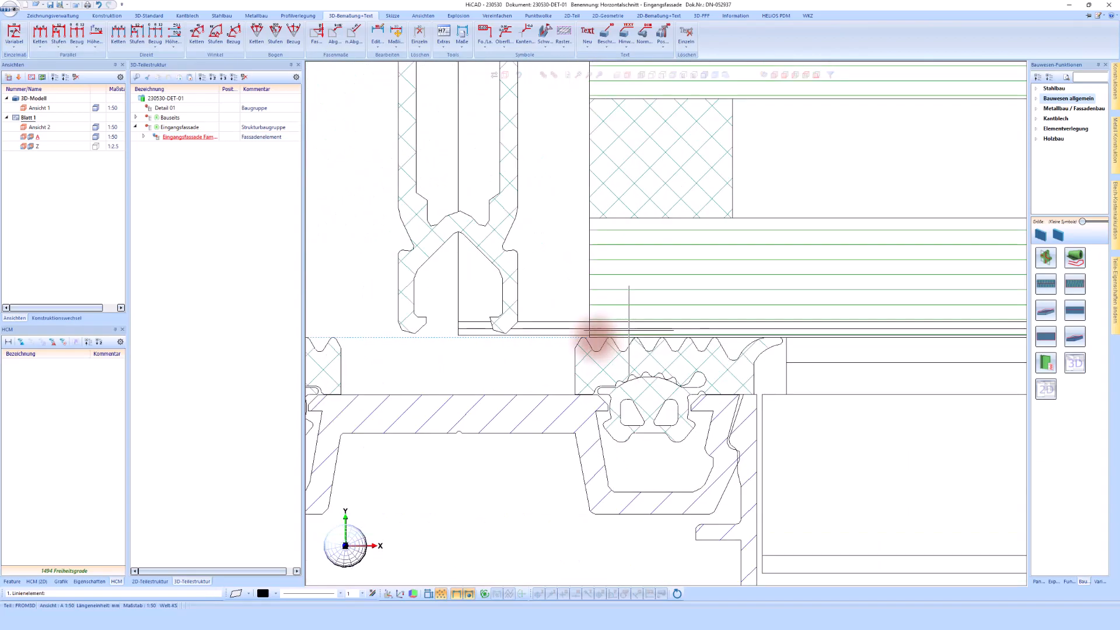
pyautogui.click(594, 336)
pyautogui.scroll(-5, 593, 332)
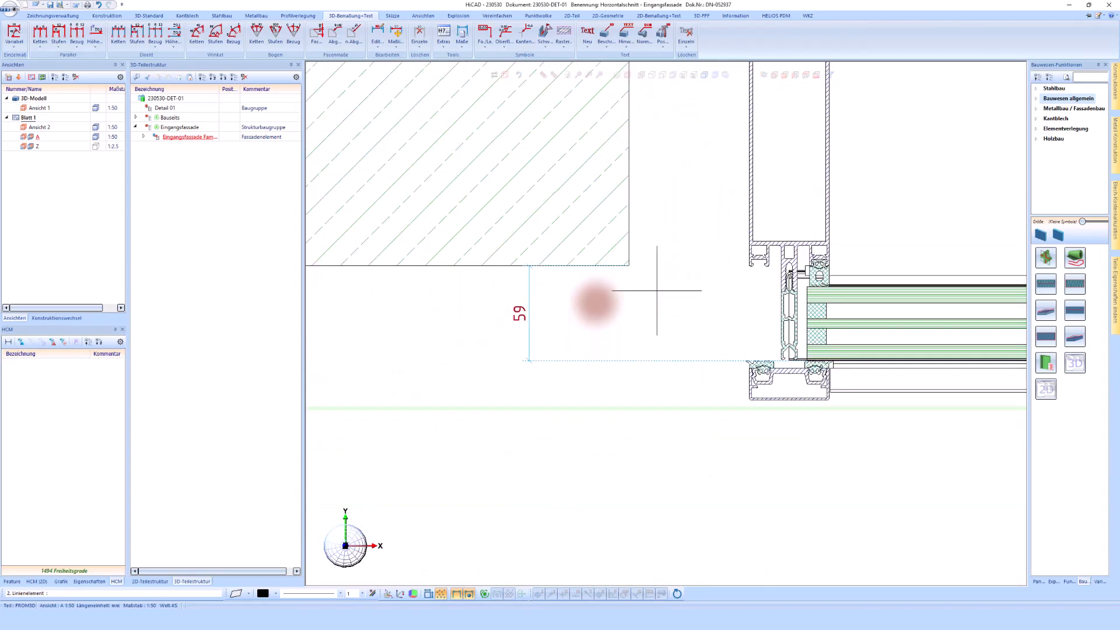
pyautogui.click(597, 277)
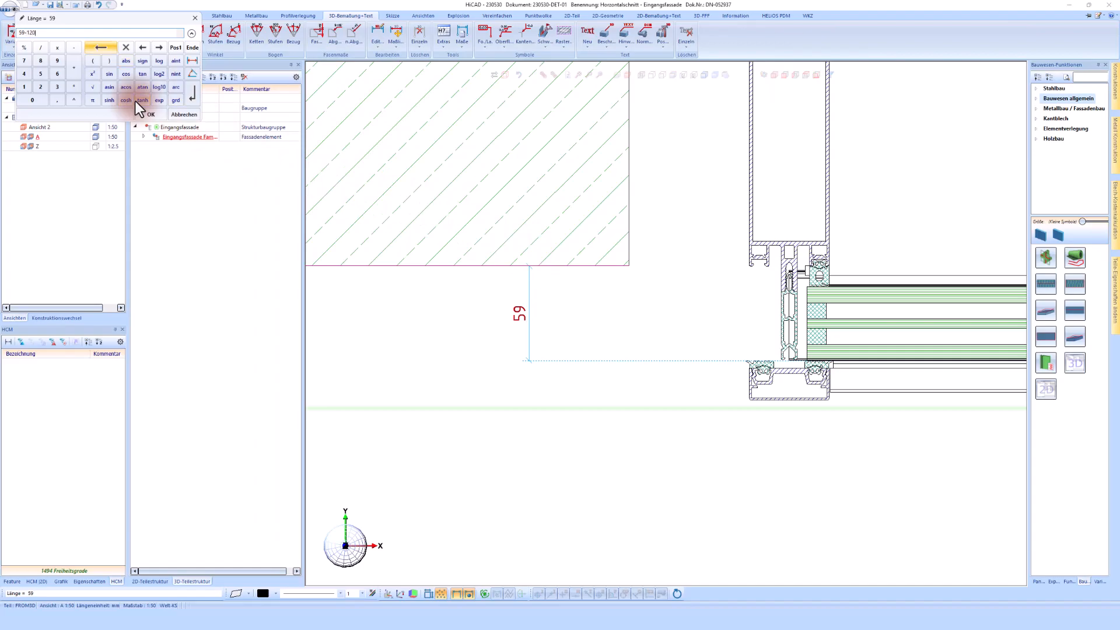
pyautogui.click(150, 114)
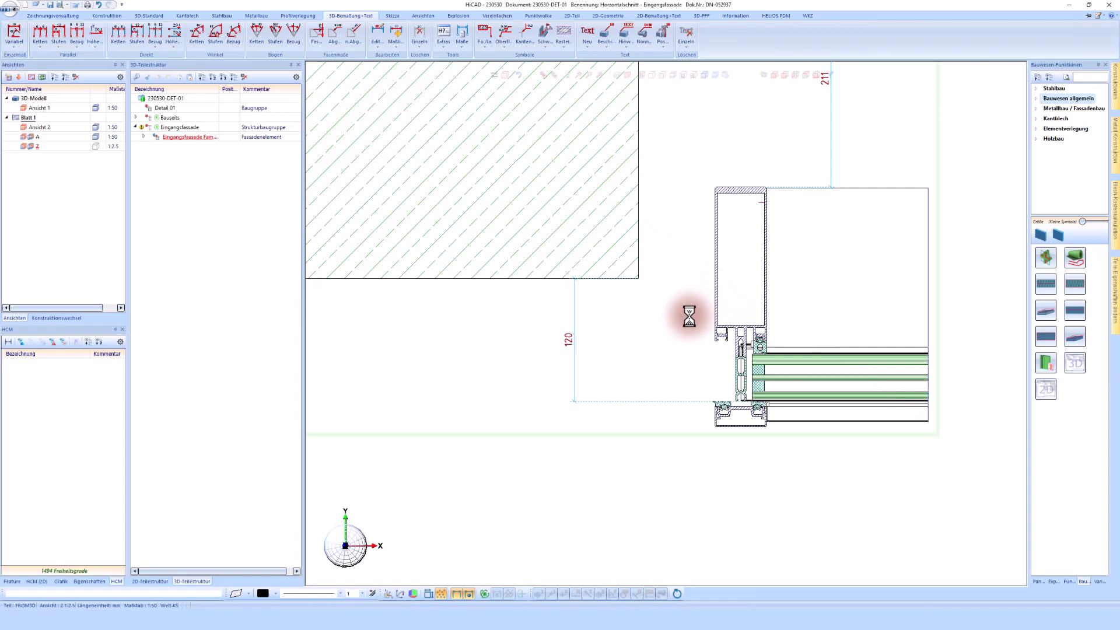
# - Examine the shifted facade element in Detail Z and in Schnitt A
pyautogui.scroll(-5, 689, 316)
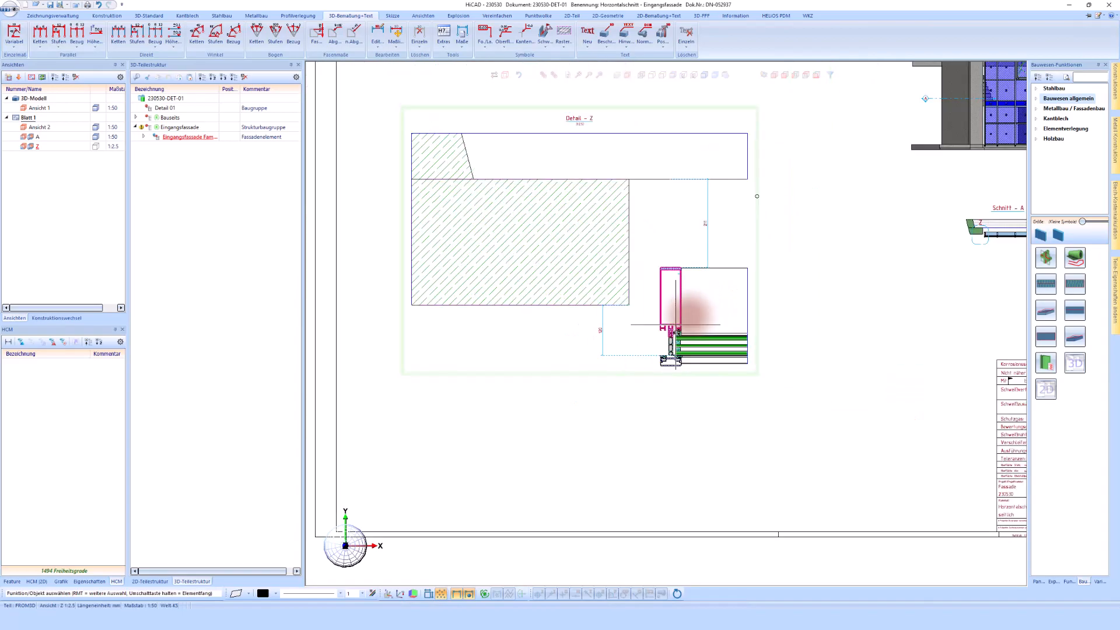
pyautogui.scroll(-1, 550, 324)
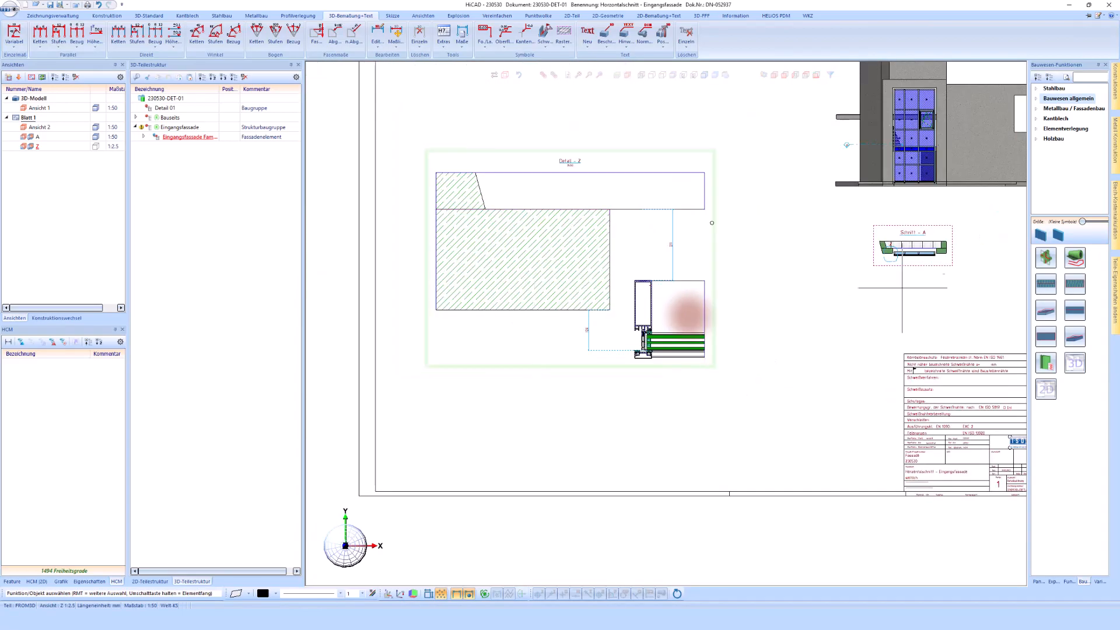
pyautogui.scroll(1, 688, 314)
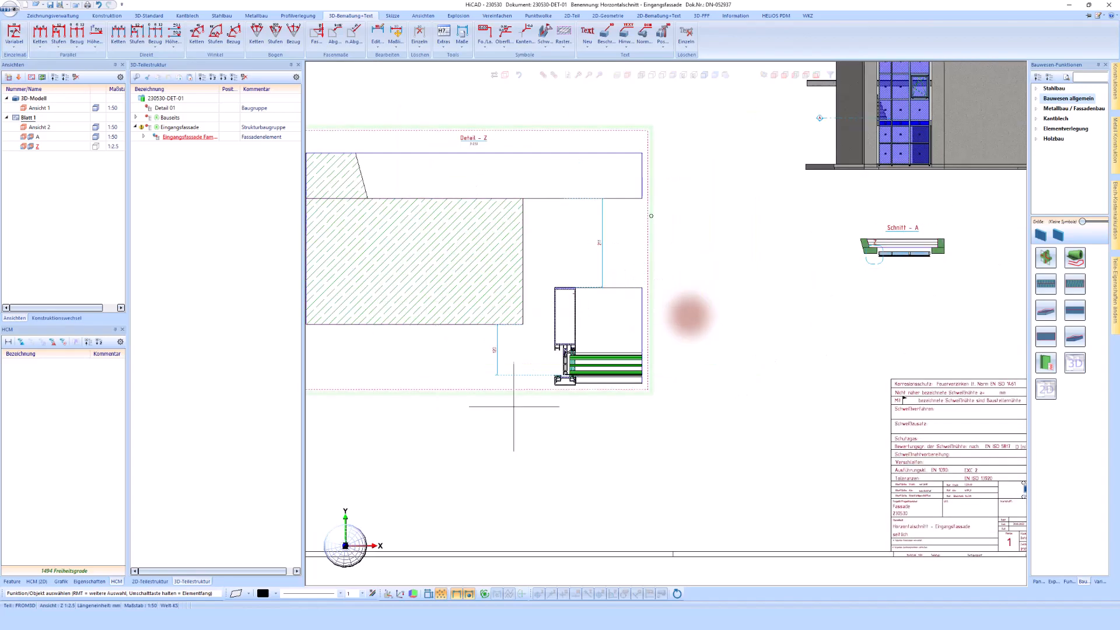
pyautogui.scroll(7, 880, 247)
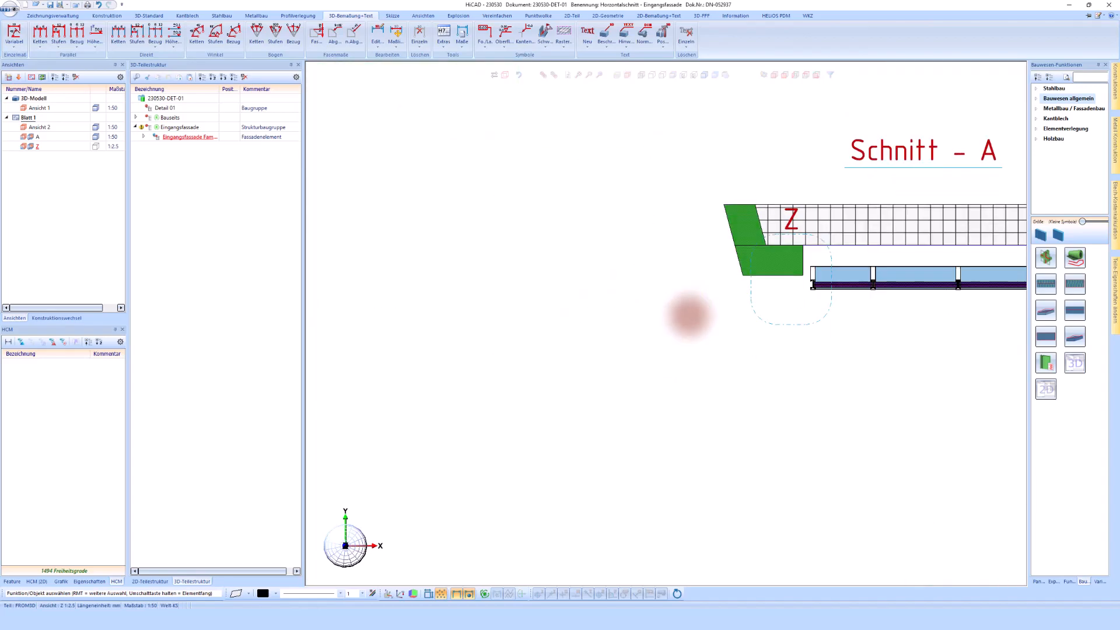
pyautogui.scroll(-7, 898, 296)
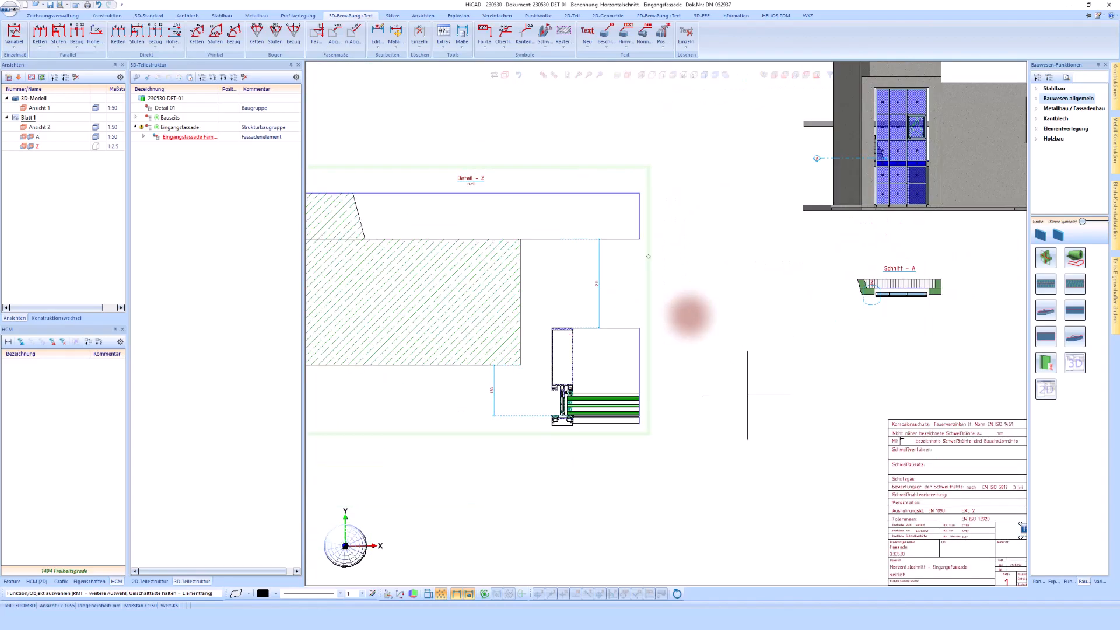
# - Switch to the overall model DN-052930 and update its referenced Eingangsfassade part to the newer version
pyautogui.click(67, 319)
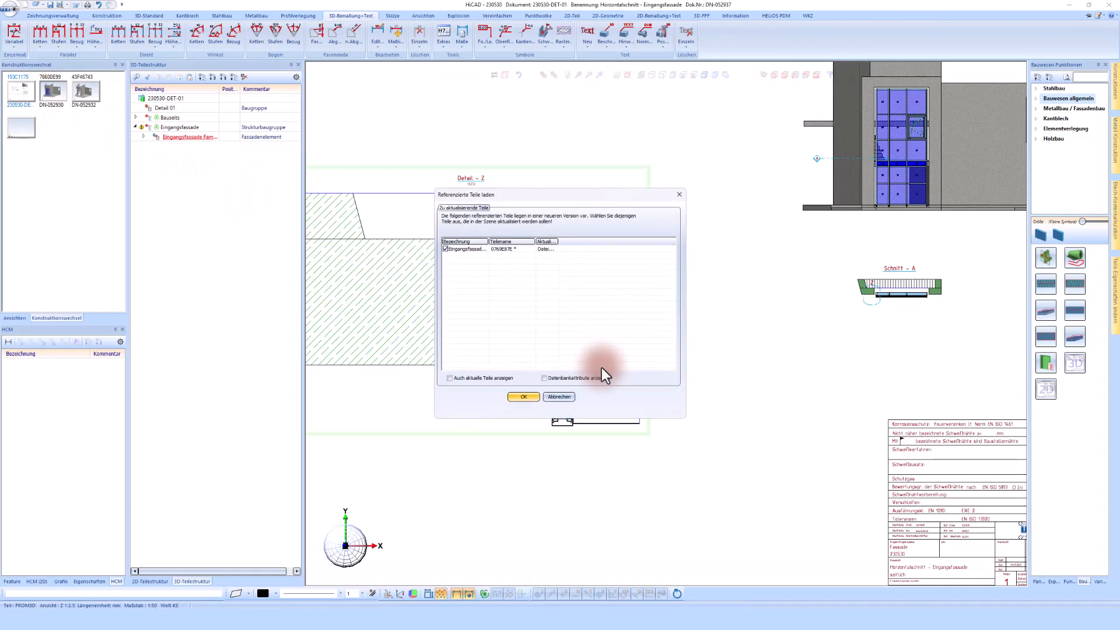
pyautogui.click(522, 396)
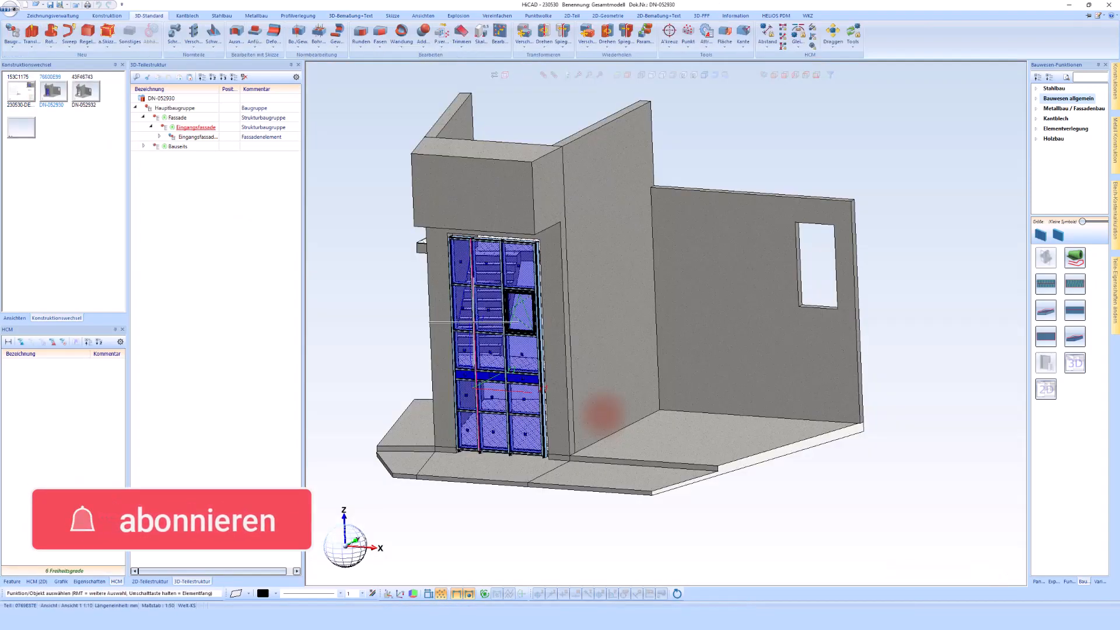
# - In the overall model's front view, create a section view along a horizontal line through the upper facade panes and place it below
pyautogui.click(784, 75)
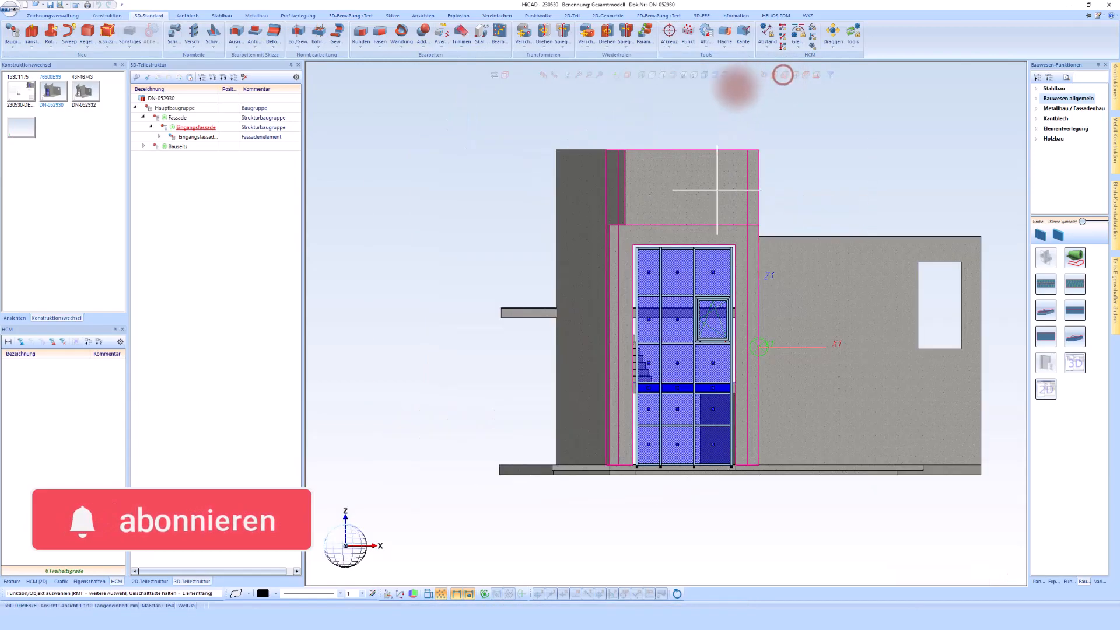
pyautogui.rightClick(554, 132)
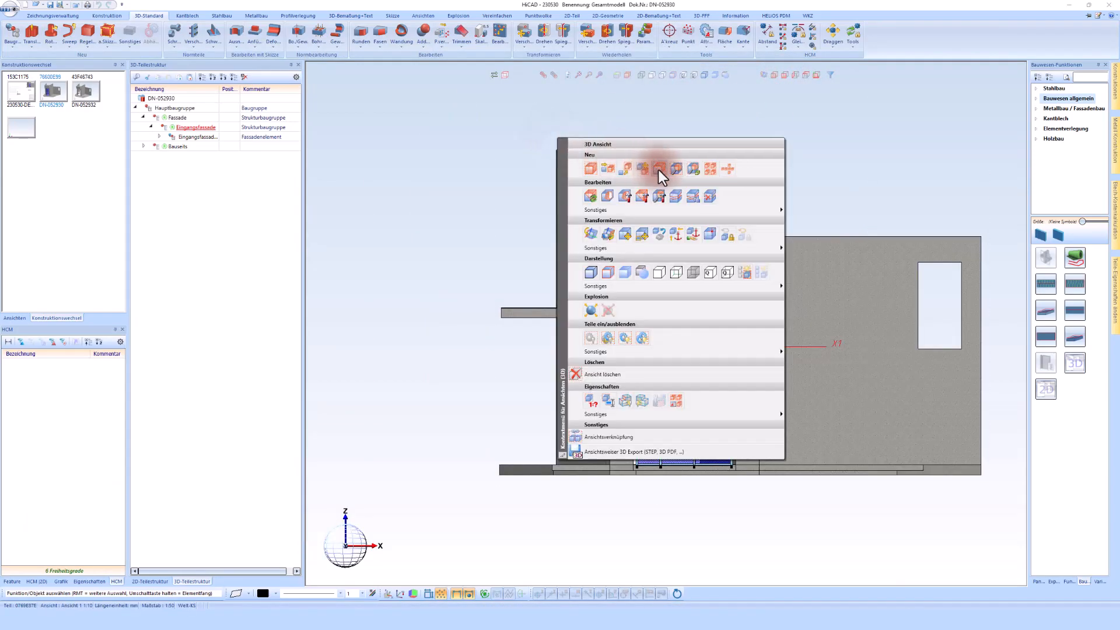
pyautogui.click(659, 169)
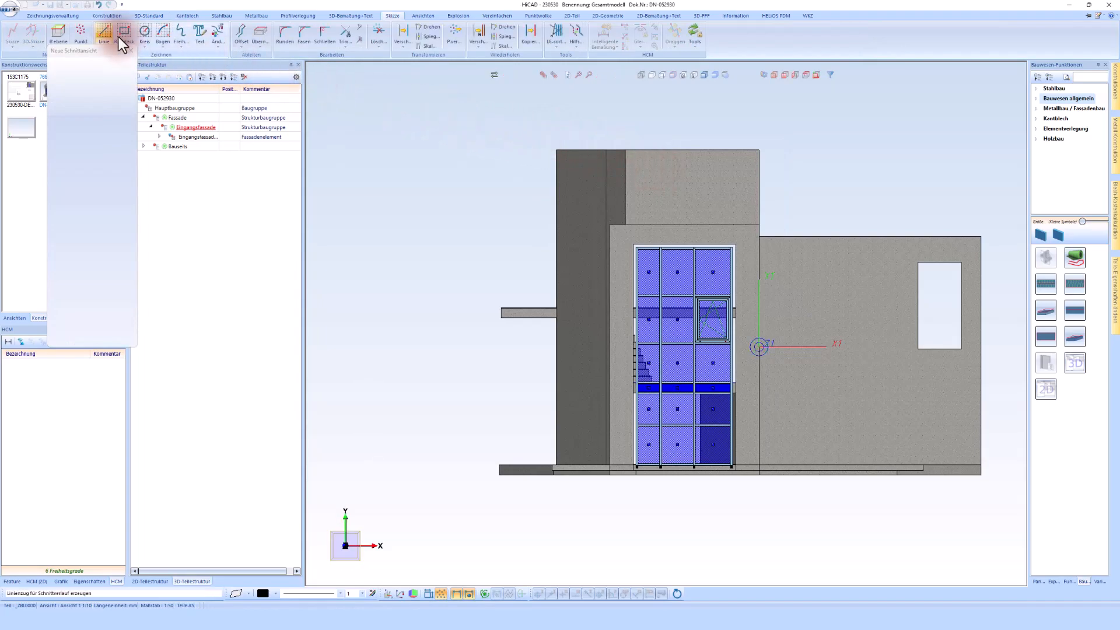
pyautogui.click(104, 33)
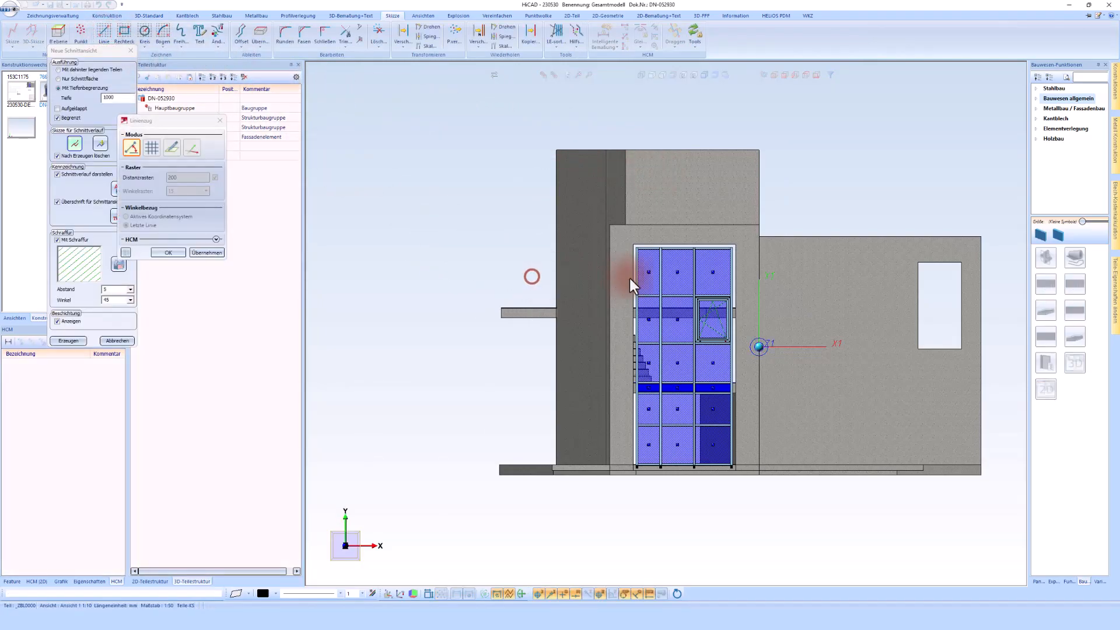
pyautogui.click(678, 276)
pyautogui.click(163, 253)
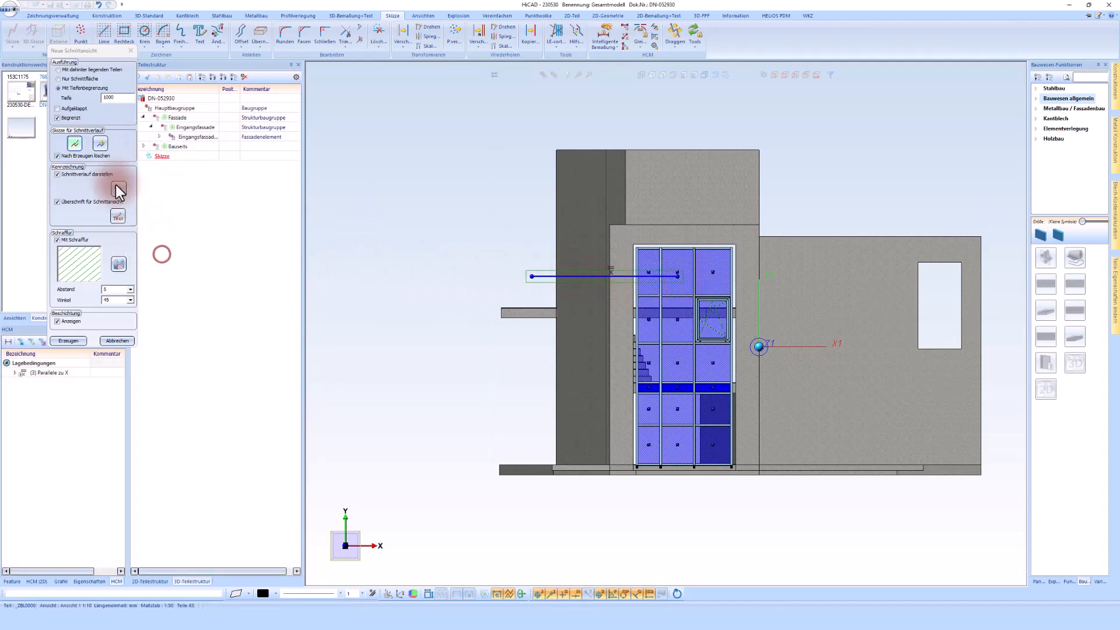
pyautogui.click(68, 340)
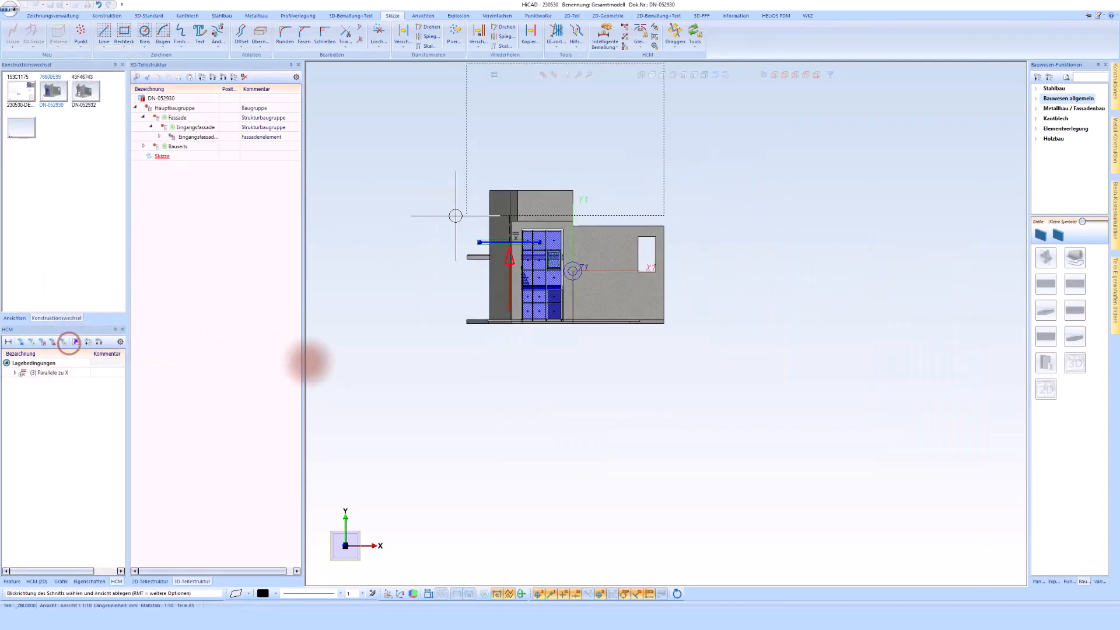
pyautogui.click(511, 380)
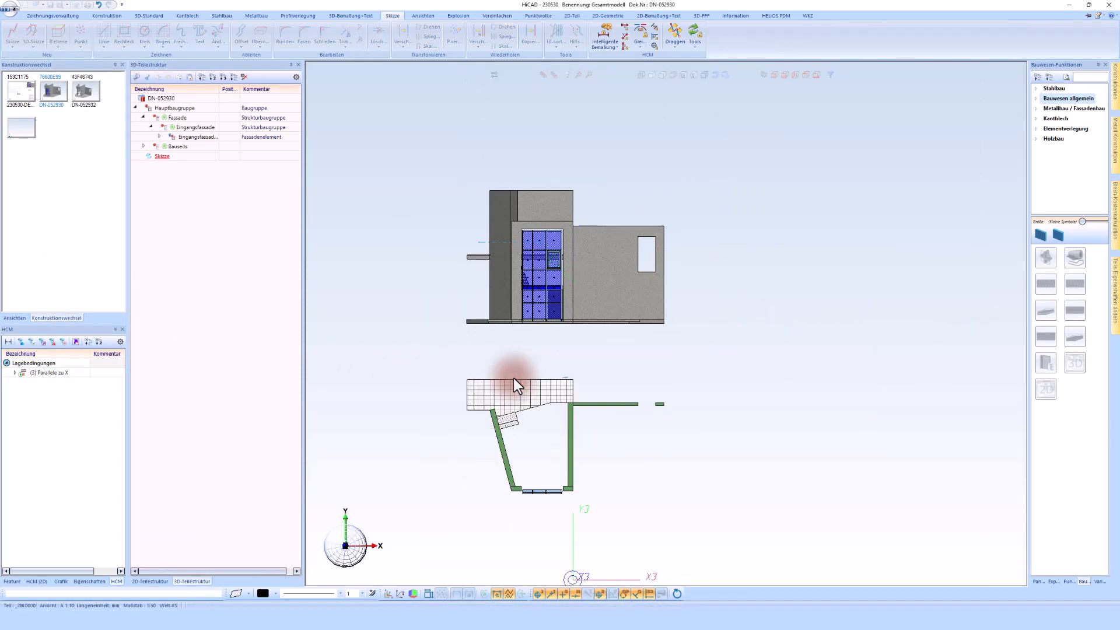
# - Dimension the vertical distance in the new section between the wall's outer edge and the outer glass edge of the facade
pyautogui.scroll(10, 538, 450)
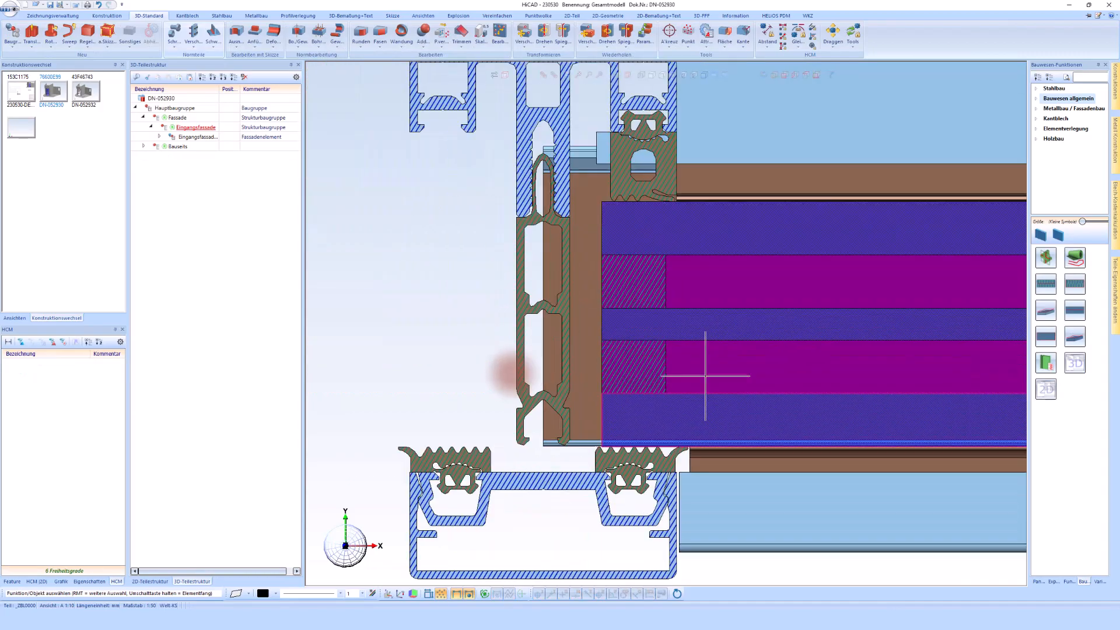
pyautogui.click(355, 16)
pyautogui.click(14, 33)
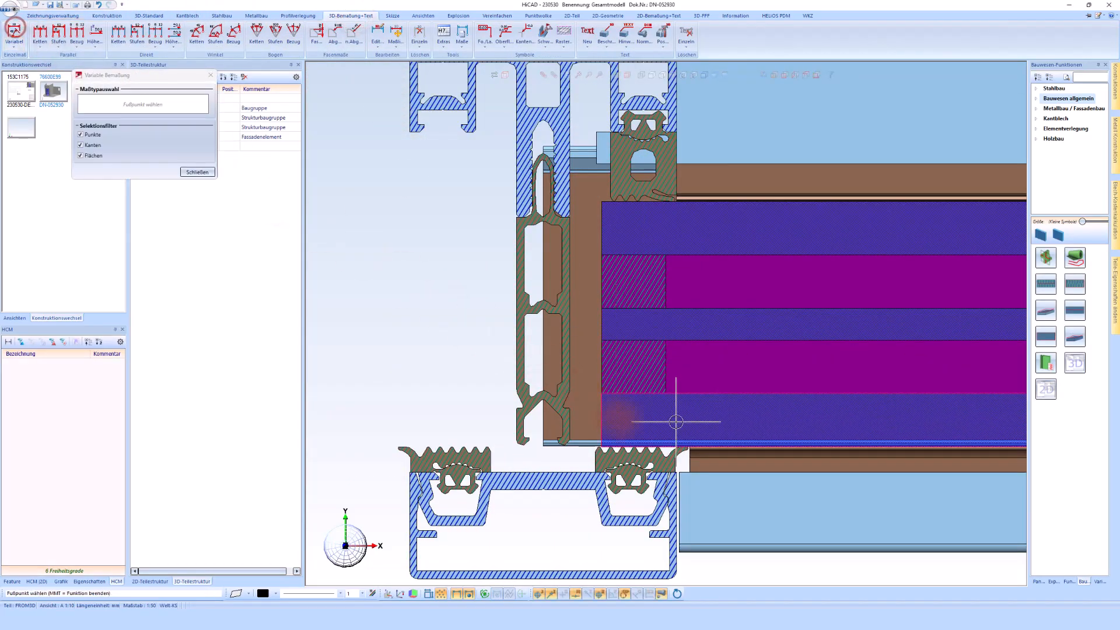
pyautogui.scroll(-6, 661, 446)
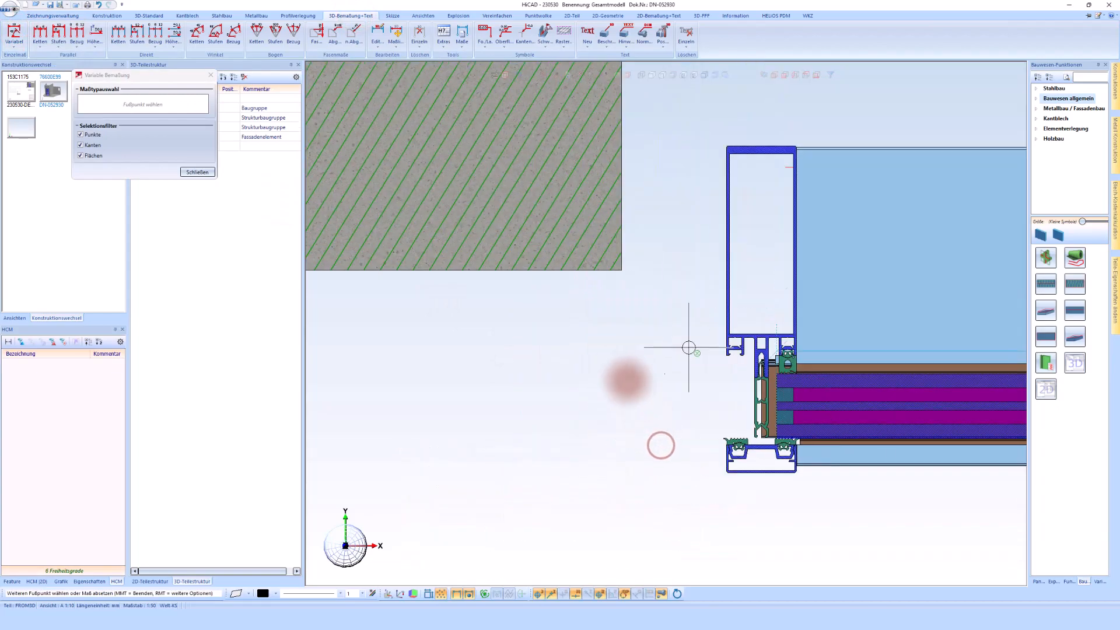
pyautogui.click(568, 271)
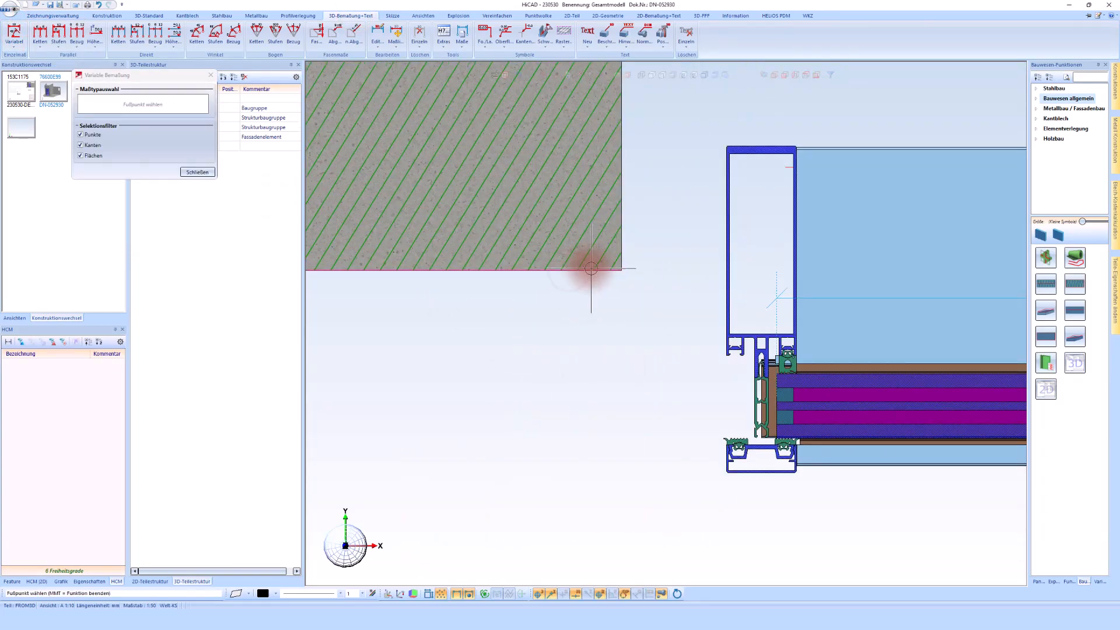
pyautogui.click(590, 268)
pyautogui.scroll(5, 799, 443)
pyautogui.click(833, 414)
pyautogui.scroll(-5, 828, 412)
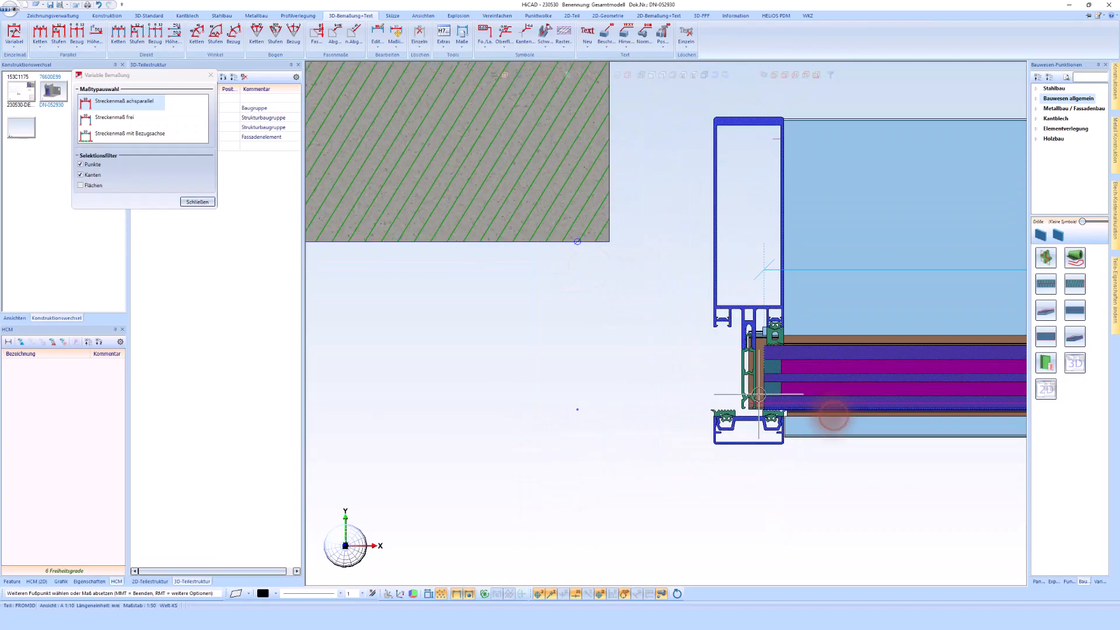
pyautogui.click(518, 375)
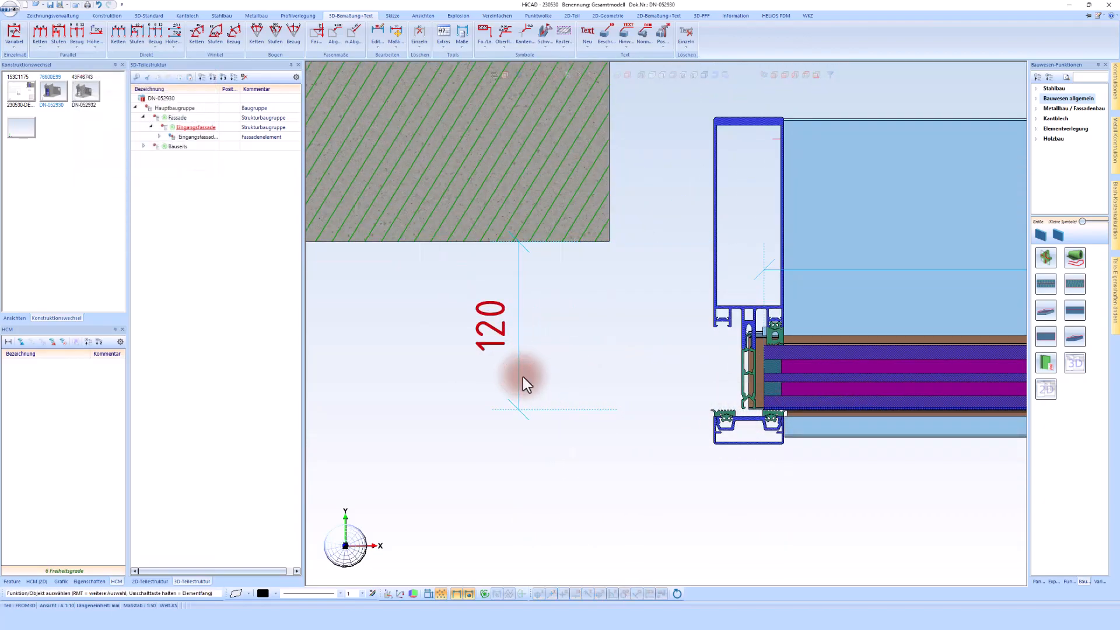
# - Switch to the detail drawing 230530-DET-01 and examine Detail Z, the front view with section line A, and Schnitt A
pyautogui.click(55, 91)
pyautogui.click(28, 93)
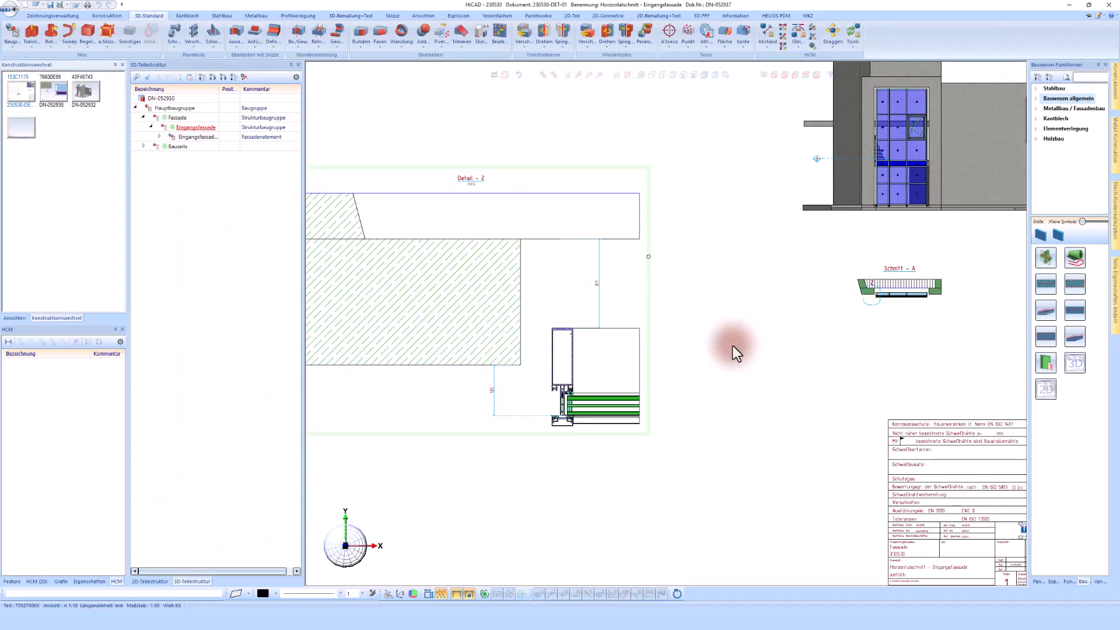
pyautogui.scroll(-2, 733, 344)
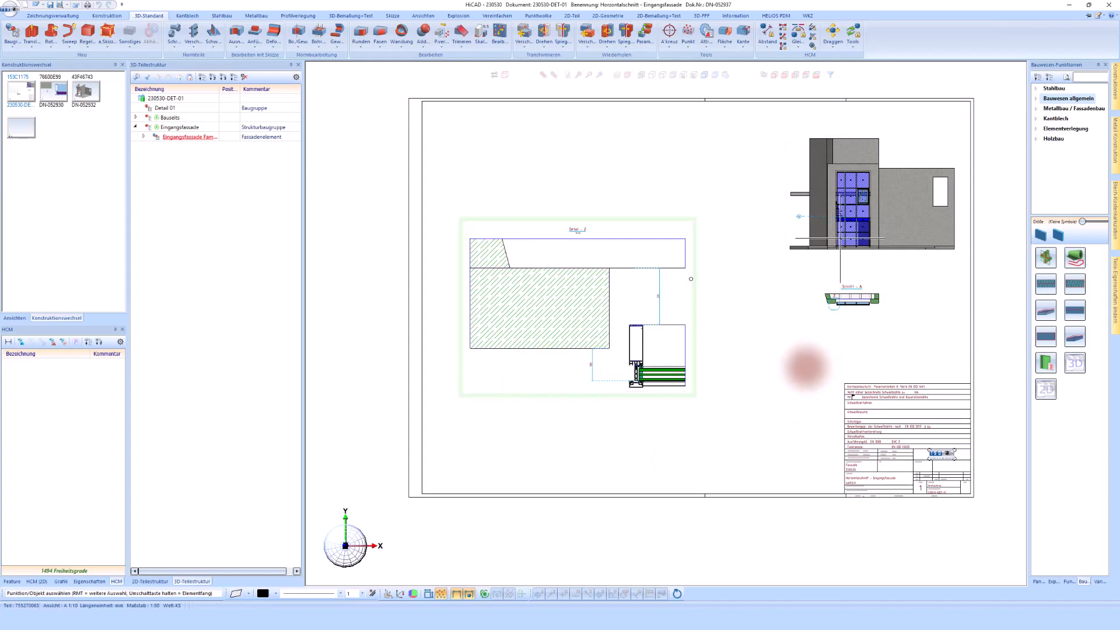
pyautogui.scroll(1, 820, 228)
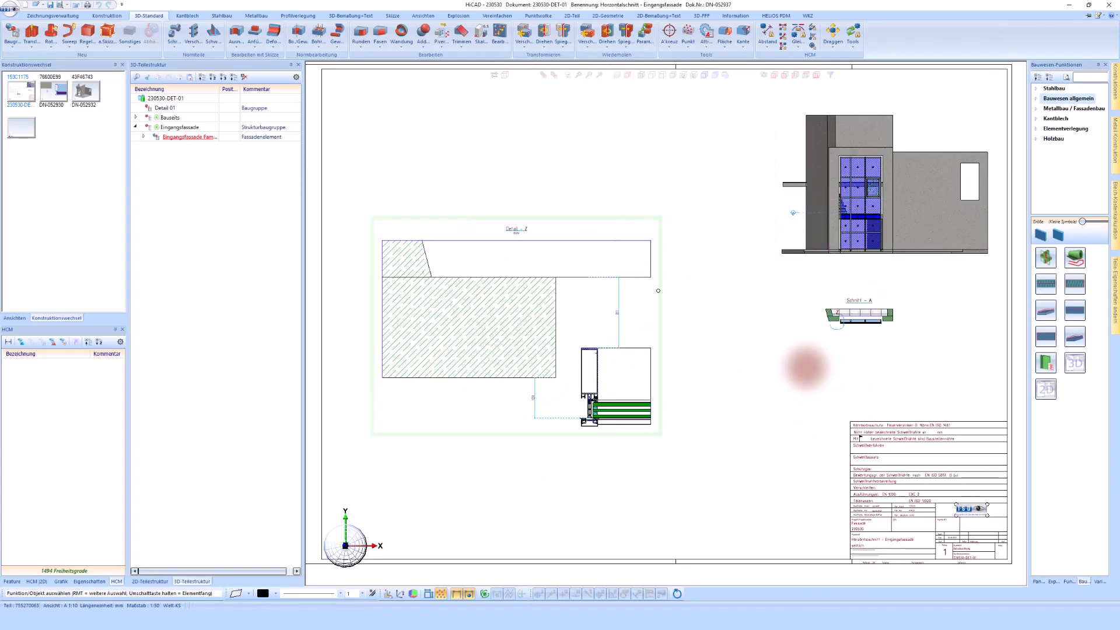
pyautogui.scroll(2, 807, 367)
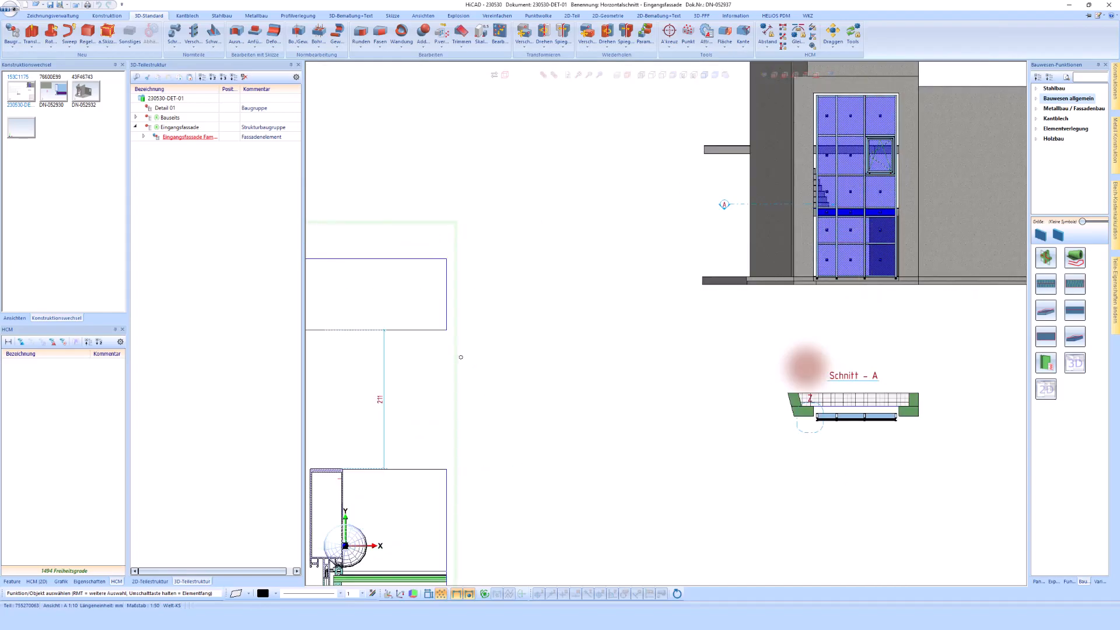
pyautogui.scroll(1, 806, 368)
pyautogui.scroll(2, 806, 367)
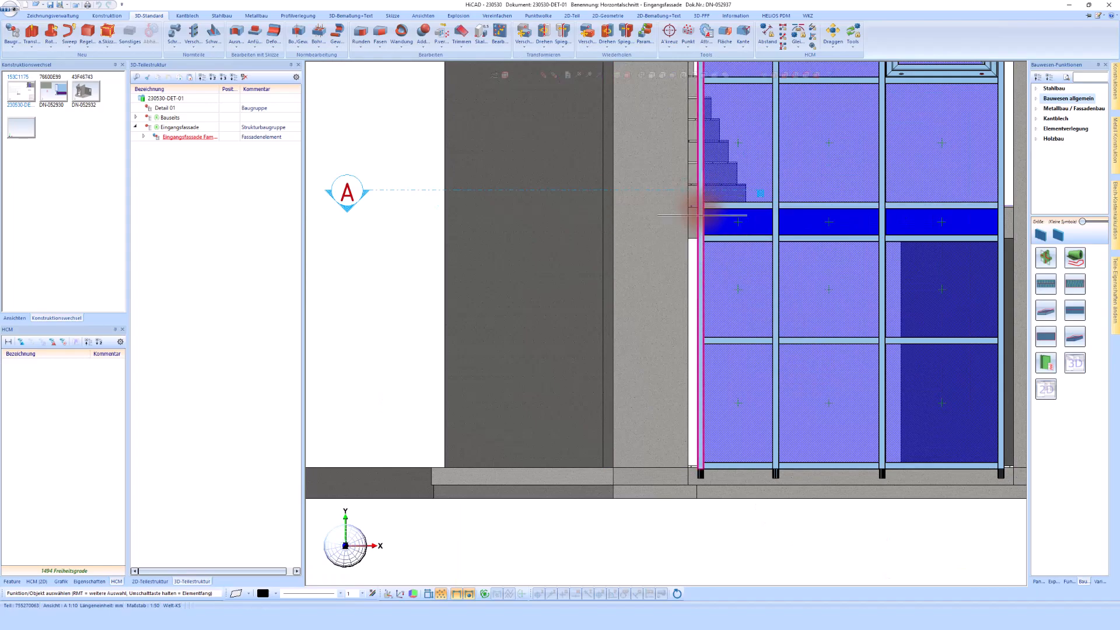
pyautogui.scroll(-1, 694, 214)
pyautogui.scroll(-3, 697, 212)
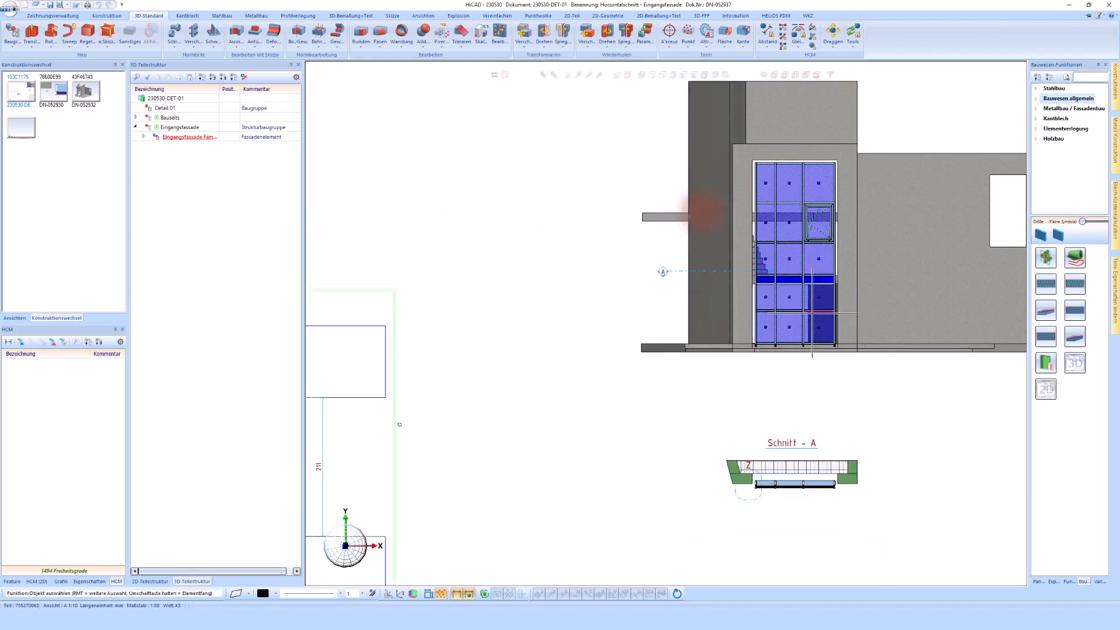
pyautogui.scroll(-1, 582, 267)
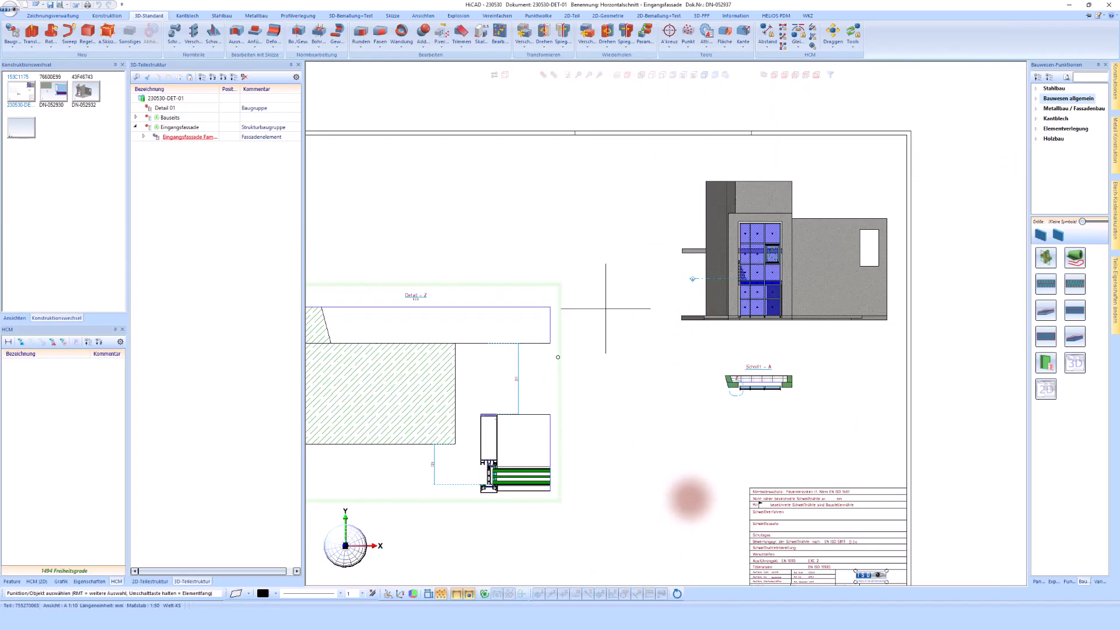
pyautogui.scroll(-1, 677, 425)
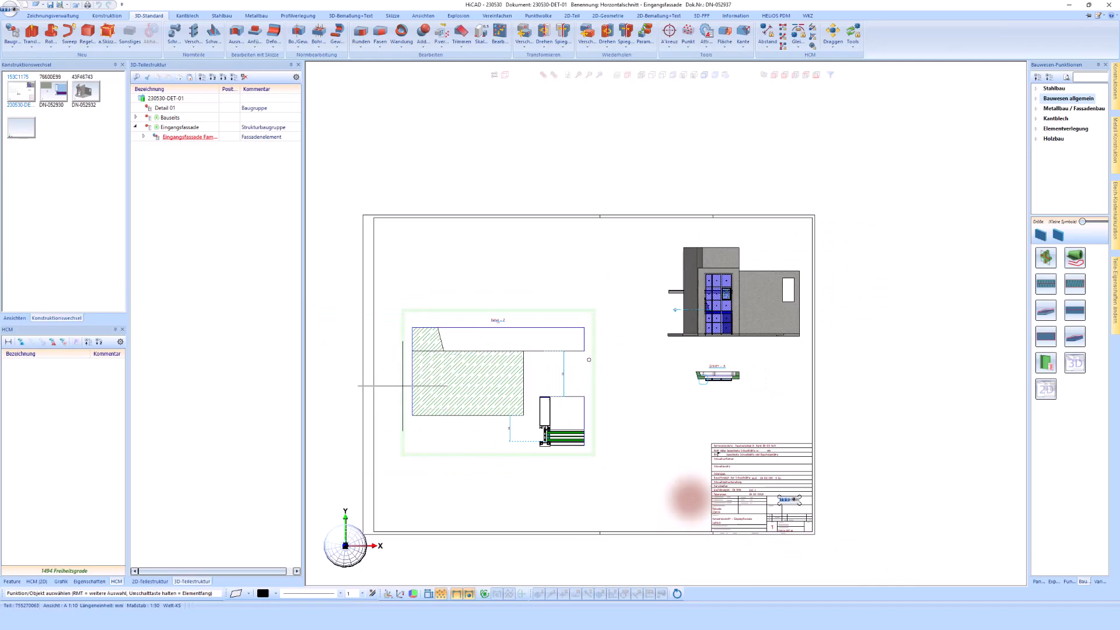